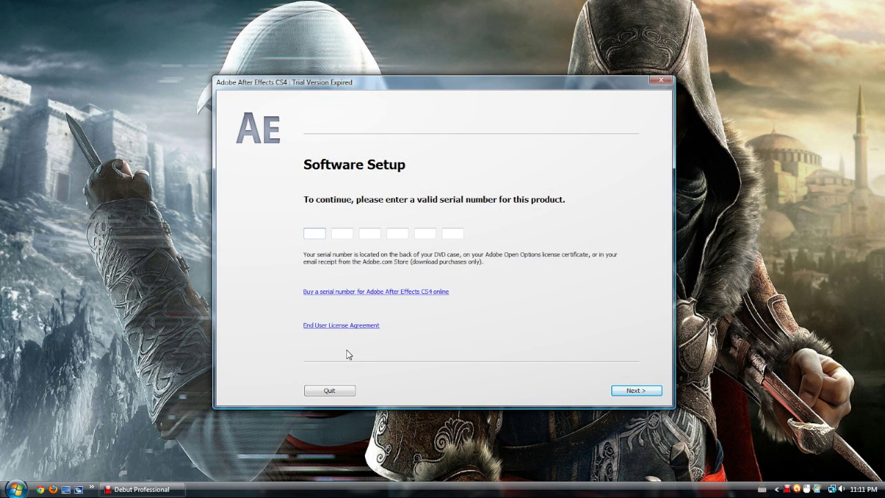
Quit the expired-trial software setup without entering a serial number, and confirm quitting.
left_click(330, 391)
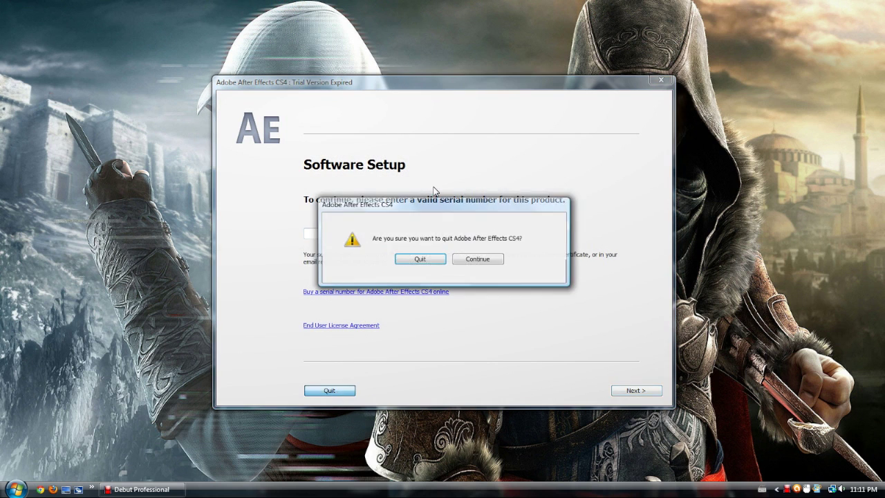
left_click(420, 260)
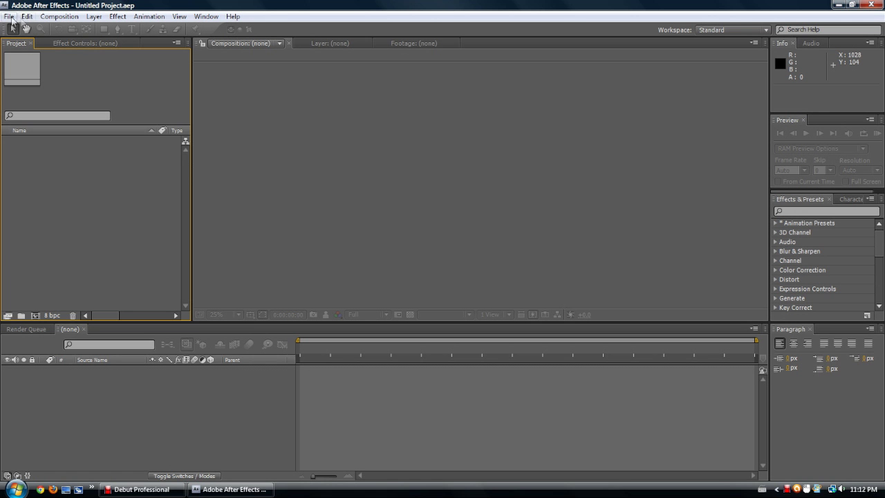
left_click(812, 210)
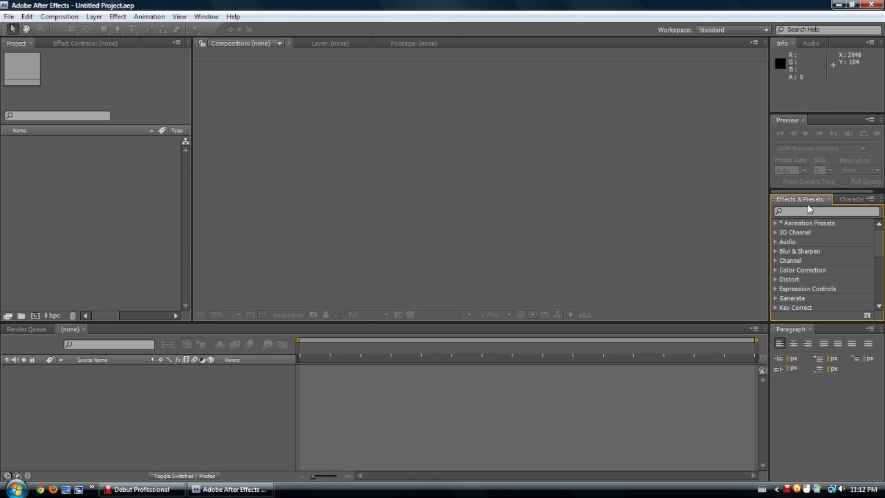
left_click(62, 98)
left_click(9, 16)
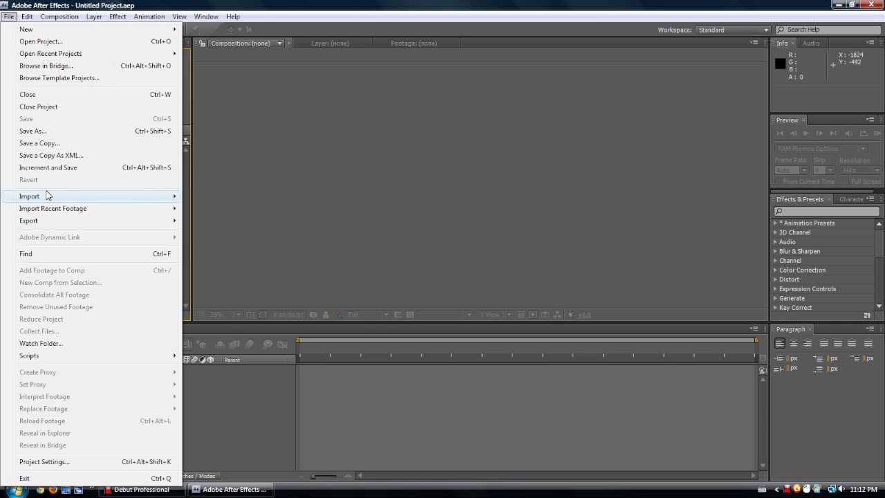
key("alt+t")
Start importing a file and go to the Prerender folder inside Pointless battle 2011.
left_click(9, 16)
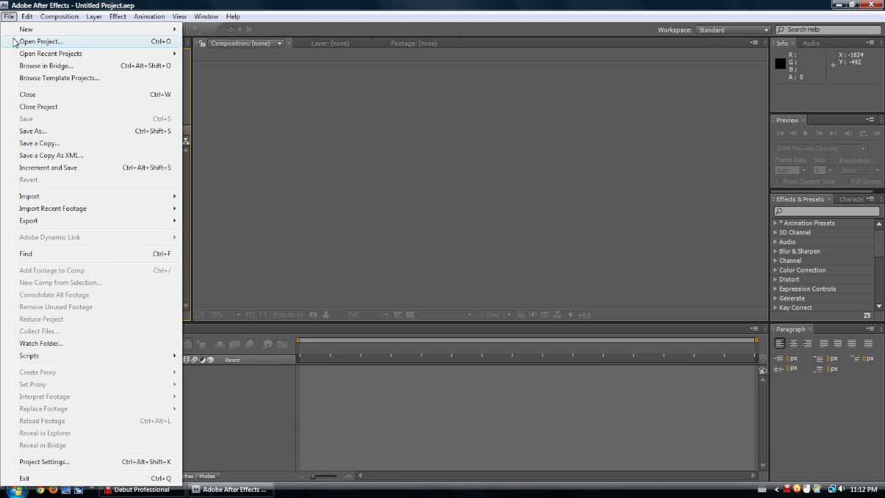
mouse_move(31, 196)
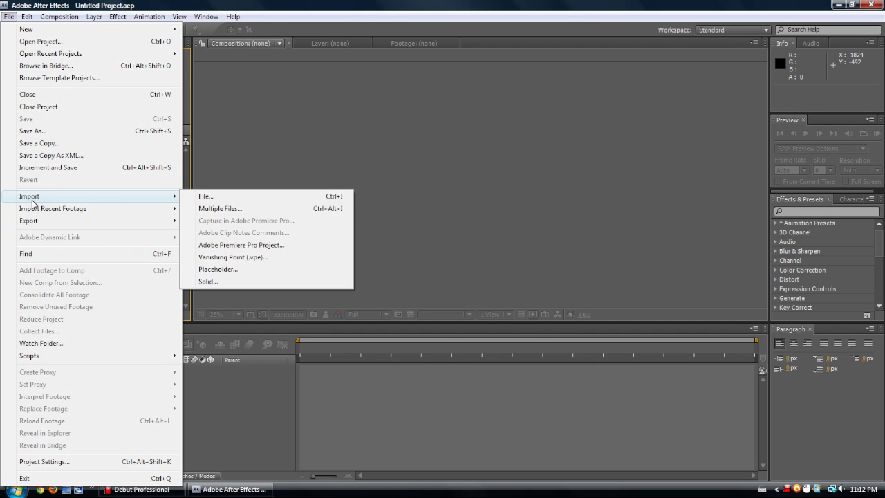
left_click(212, 198)
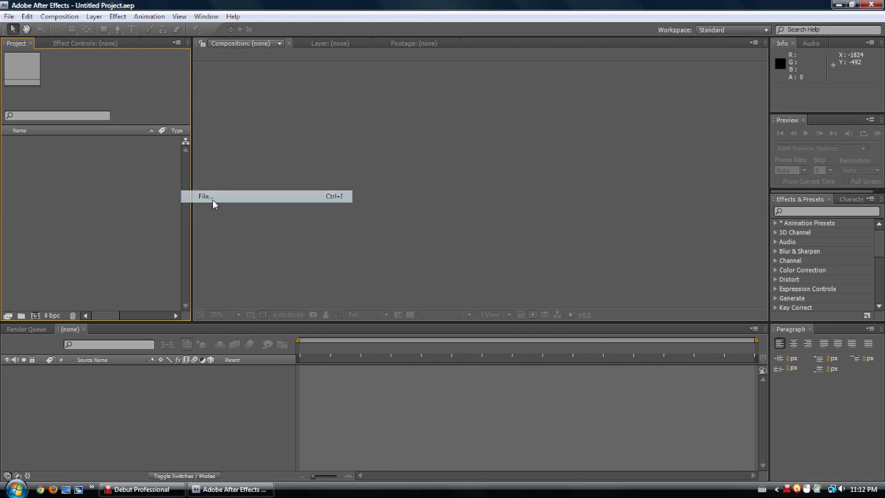
left_click(31, 142)
scroll(208, 208, "down", 3)
double_click(102, 143)
double_click(128, 109)
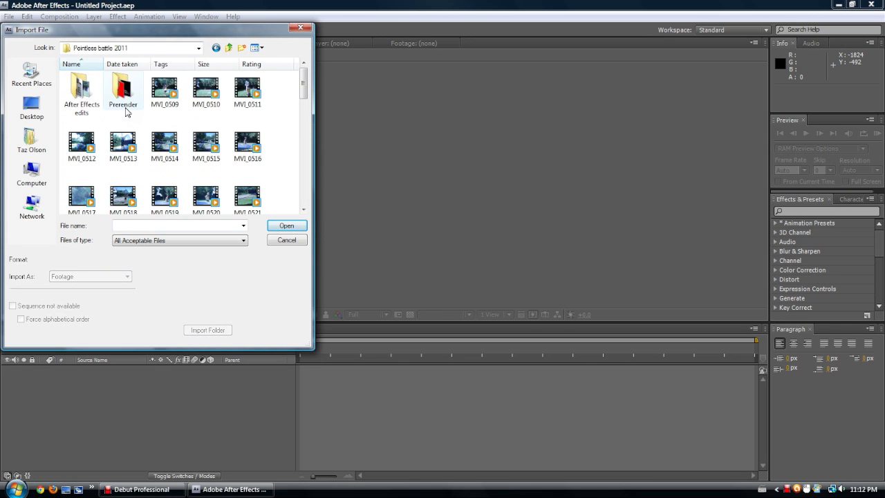
double_click(123, 97)
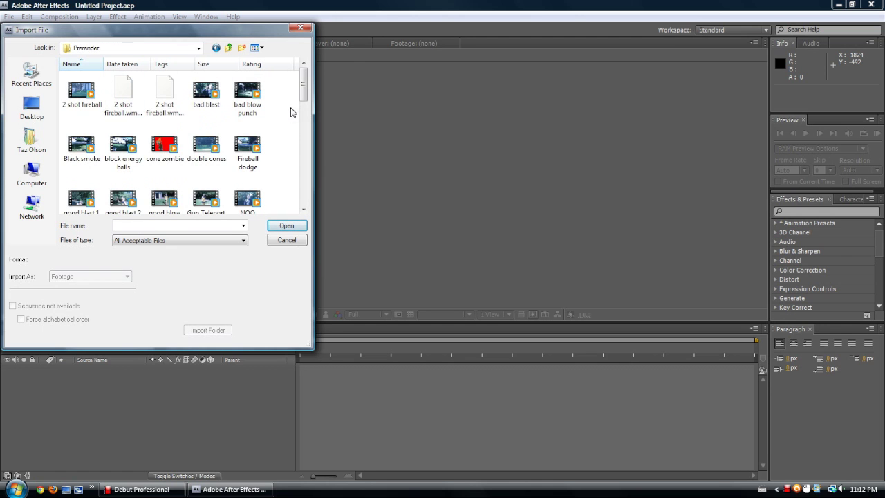
Select the bad blast, good blast 2 and good blast 1 clips together for import.
left_click(205, 95)
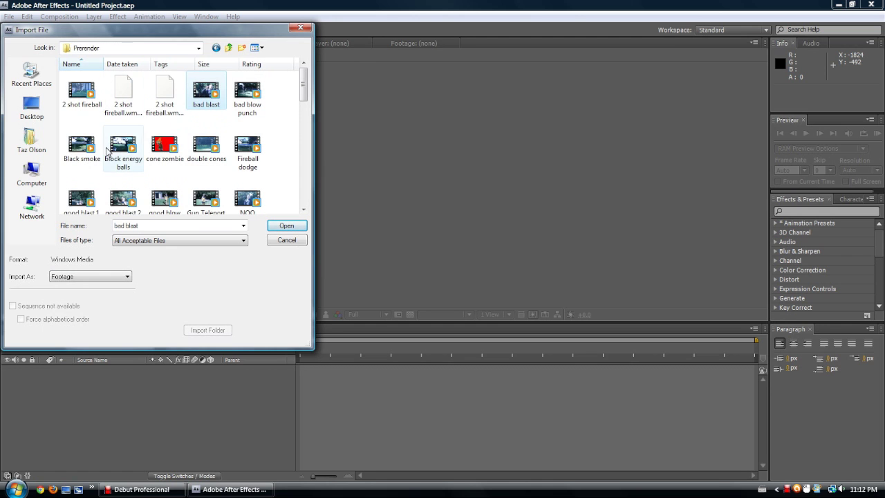
scroll(118, 183, "down", 1)
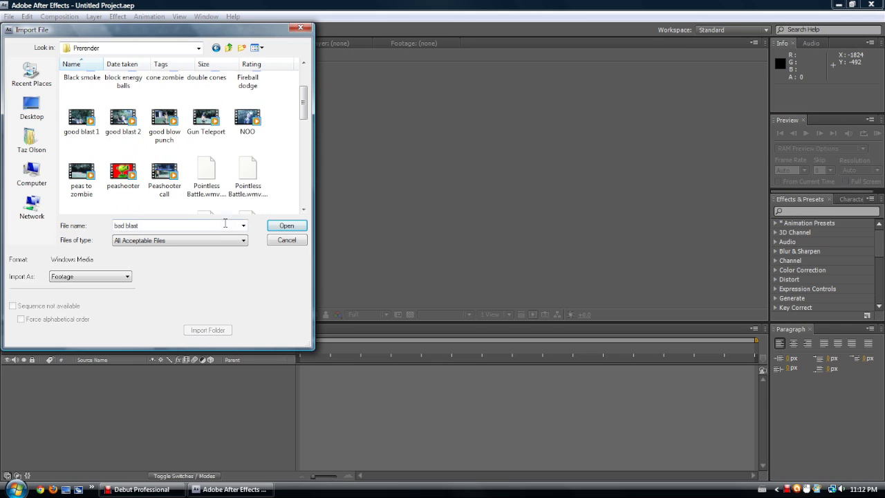
left_click(125, 119, "ctrl")
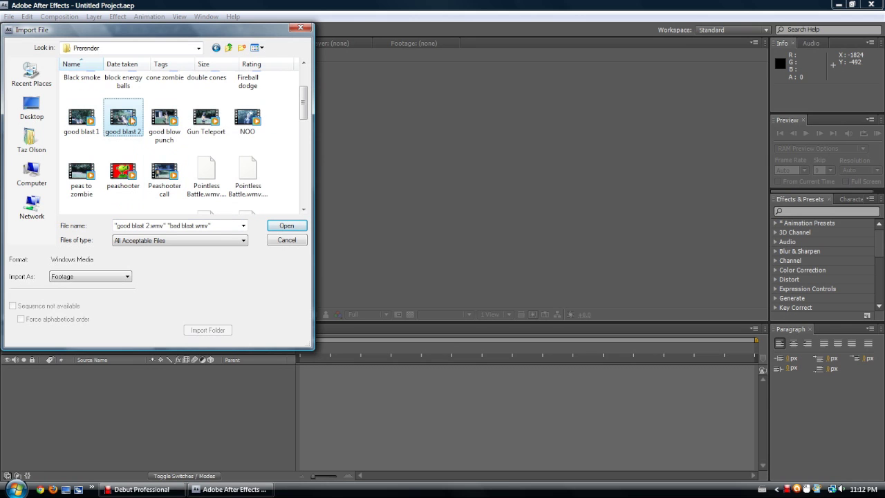
left_click(76, 132, "ctrl")
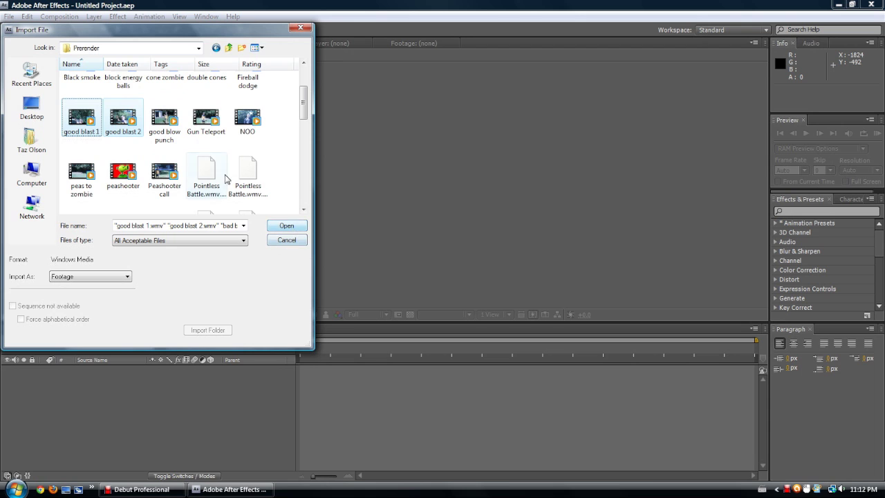
scroll(191, 142, "up", 1)
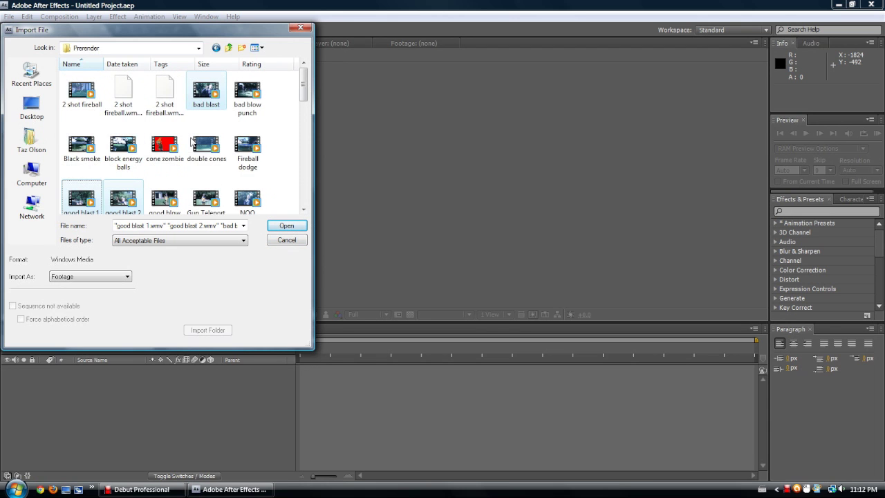
Select the whole range of clips from bad blast through NOO.
left_click(206, 93)
left_click(255, 201, "shift")
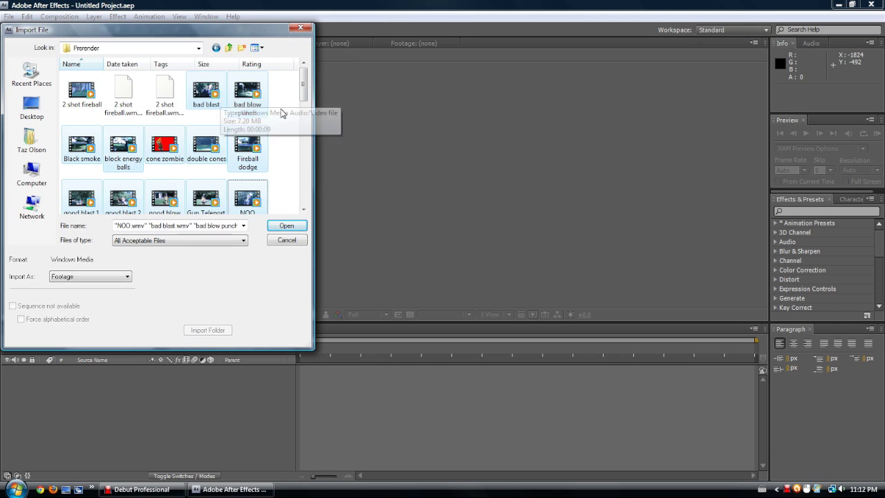
left_click(228, 94)
Select the non-adjacent clips bad blast, double cones, good blow punch, good blast 1 and Black smoke.
left_click(208, 91)
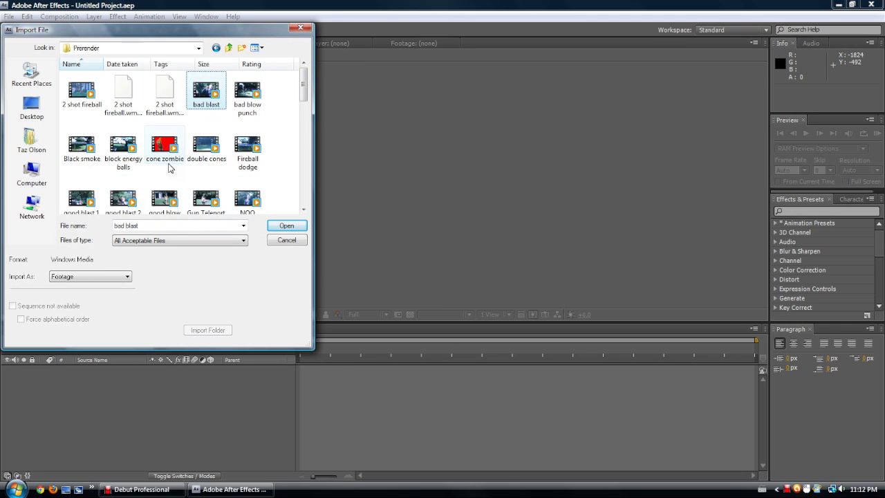
left_click(208, 147, "ctrl")
left_click(165, 200, "ctrl")
left_click(82, 199, "ctrl")
left_click(82, 146, "ctrl")
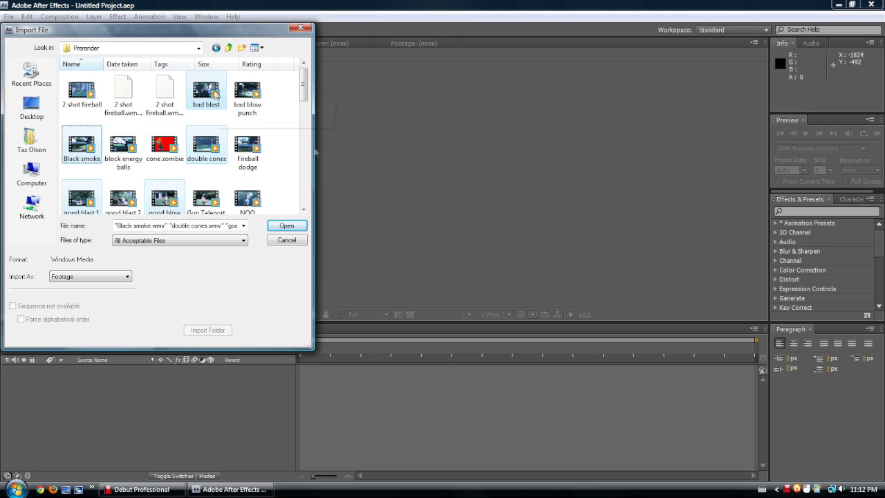
Import the bad blast, good blast 1, good blast 2 and sunflower screen clips together as footage.
left_click(207, 92)
left_click(124, 199, "ctrl")
left_click(96, 199, "ctrl")
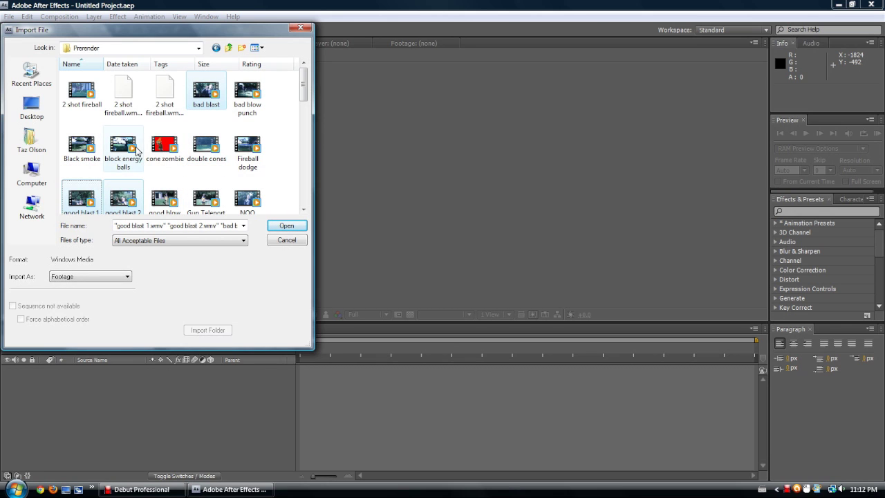
scroll(173, 176, "down", 5)
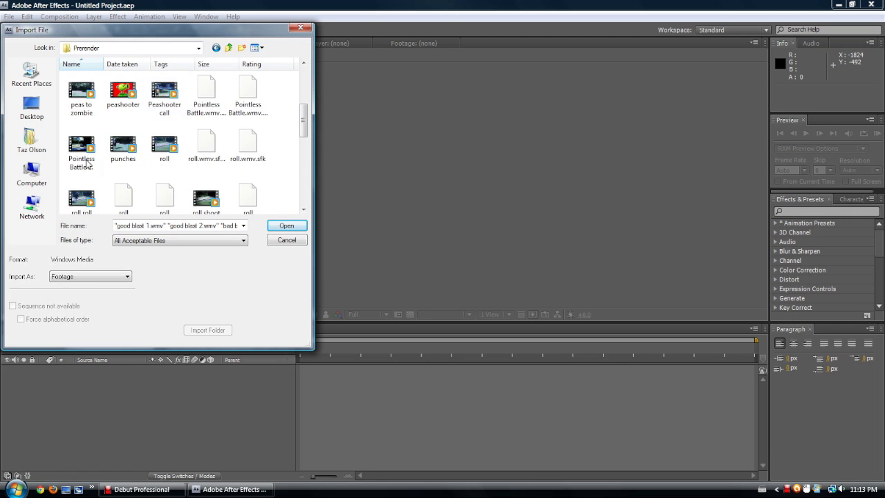
scroll(90, 200, "down", 3)
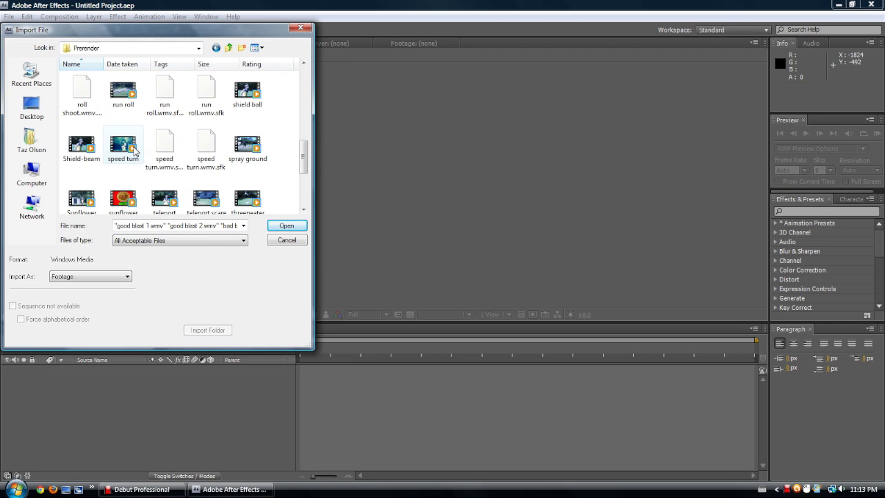
scroll(280, 193, "down", 3)
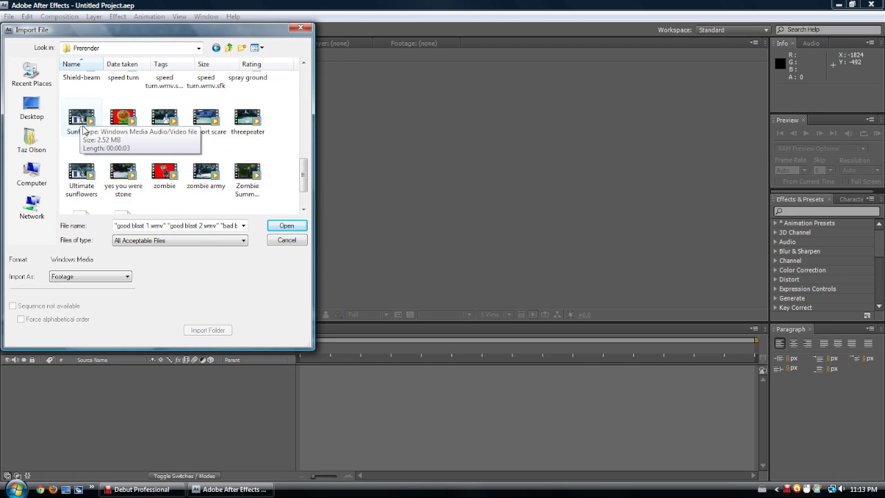
left_click(82, 128, "ctrl")
left_click(280, 222)
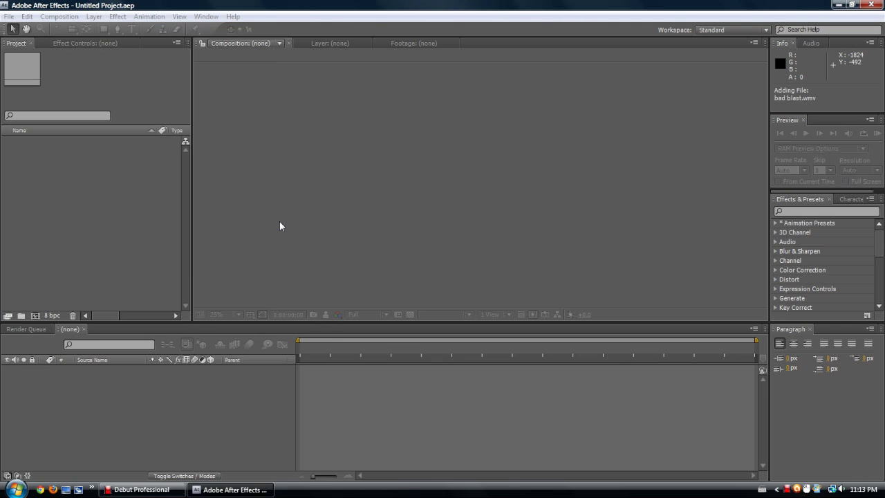
Check the details of the imported clips one by one in the project, and clear the selection.
left_click(141, 274)
left_click(72, 174)
left_click(71, 163)
left_click(61, 151)
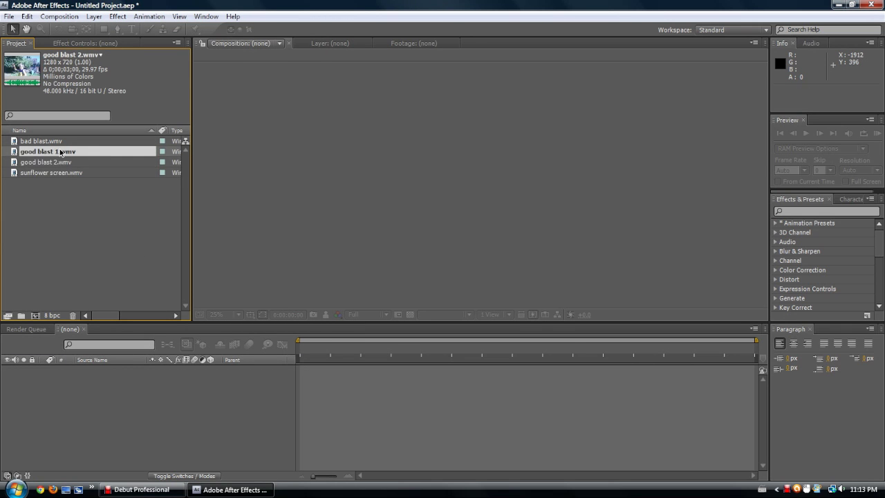
left_click(55, 141)
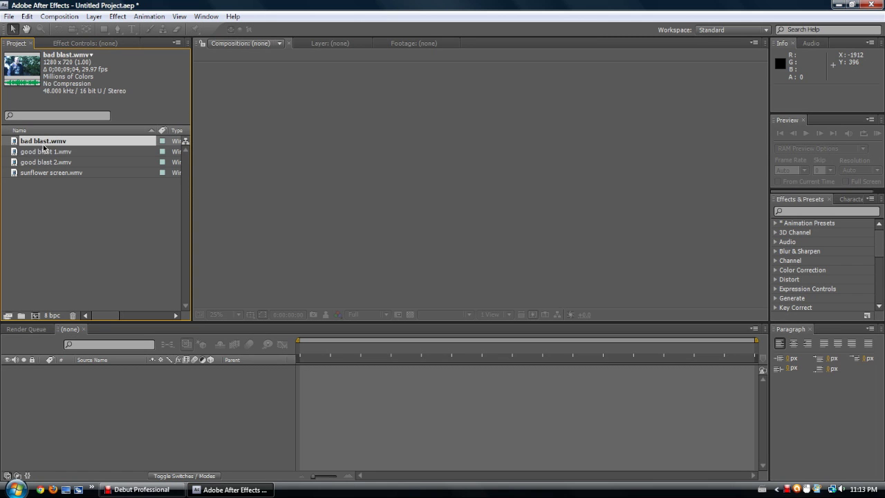
left_click(79, 229)
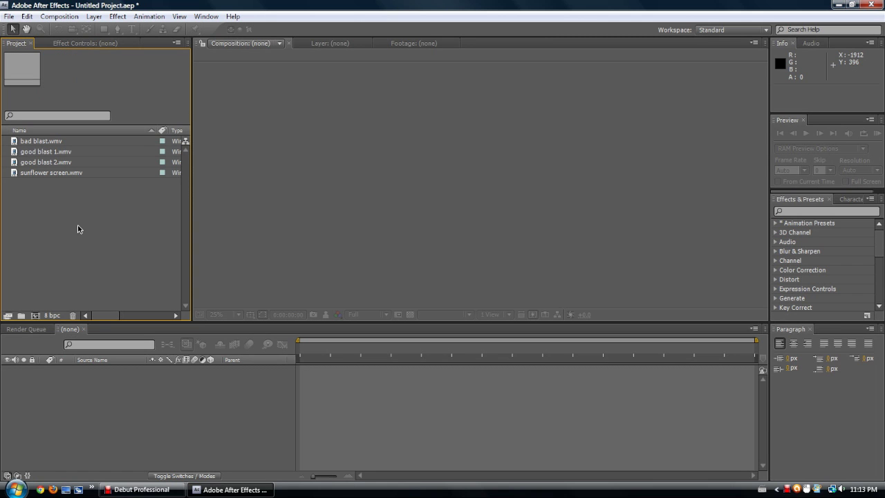
Preview the bad blast.wmv footage from its start in its own viewer, and close that viewer.
double_click(58, 144)
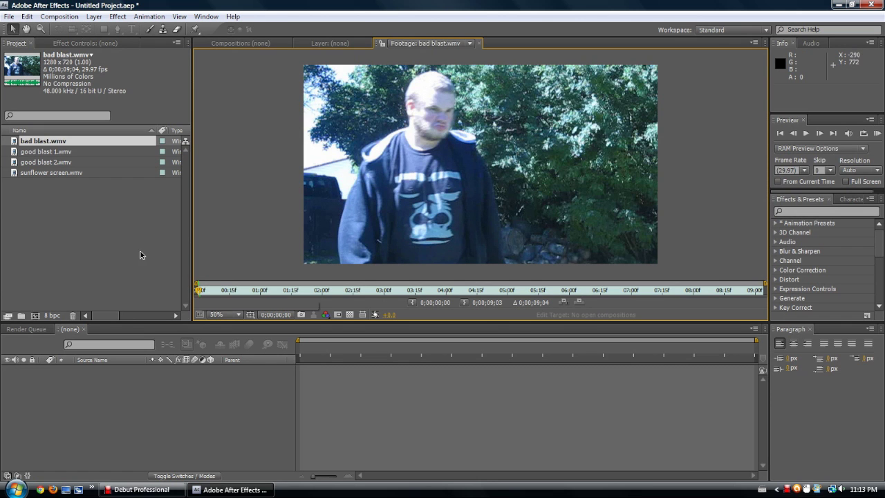
mouse_move(198, 291)
left_mouse_down()
mouse_move(217, 291)
mouse_move(199, 291)
left_mouse_up()
key("space")
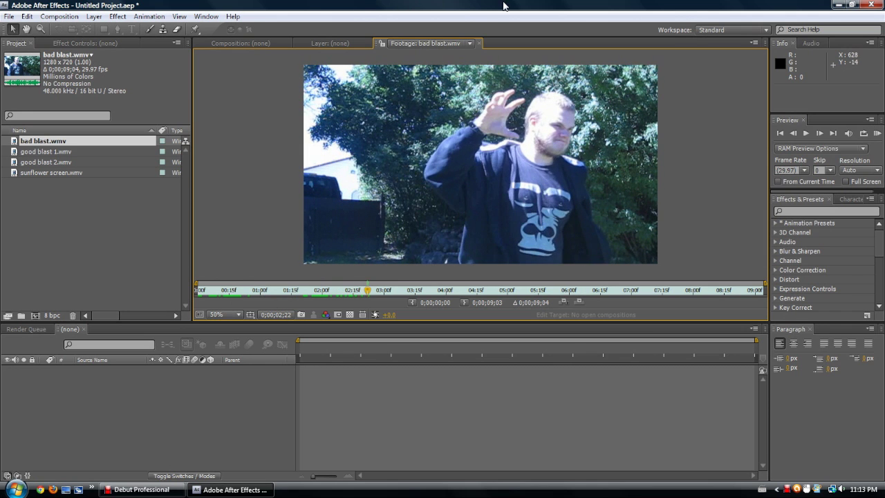
left_click(479, 43)
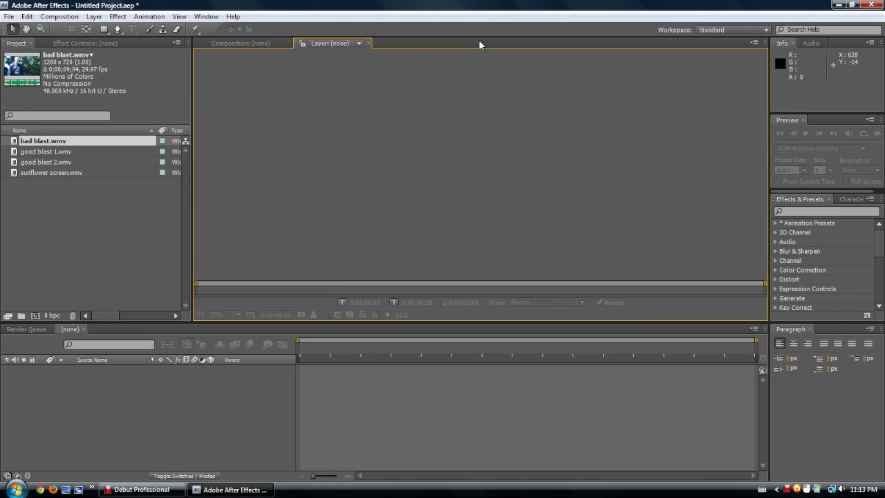
left_click(61, 144)
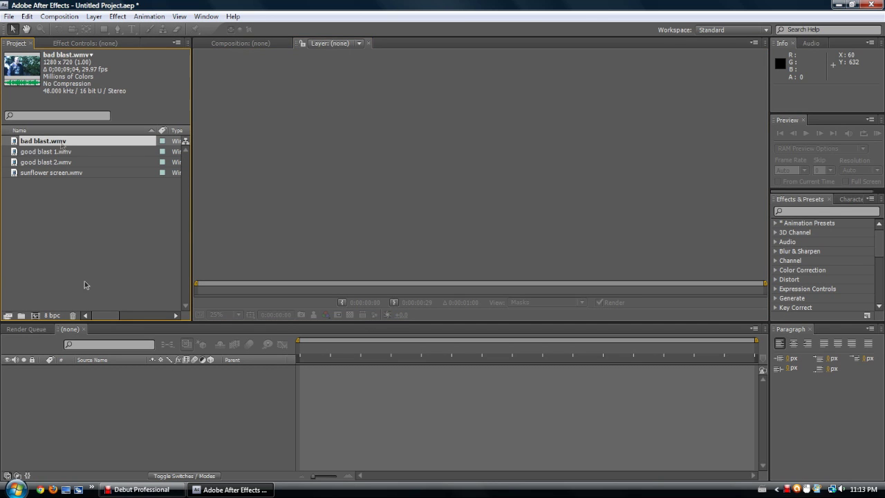
left_click(256, 42)
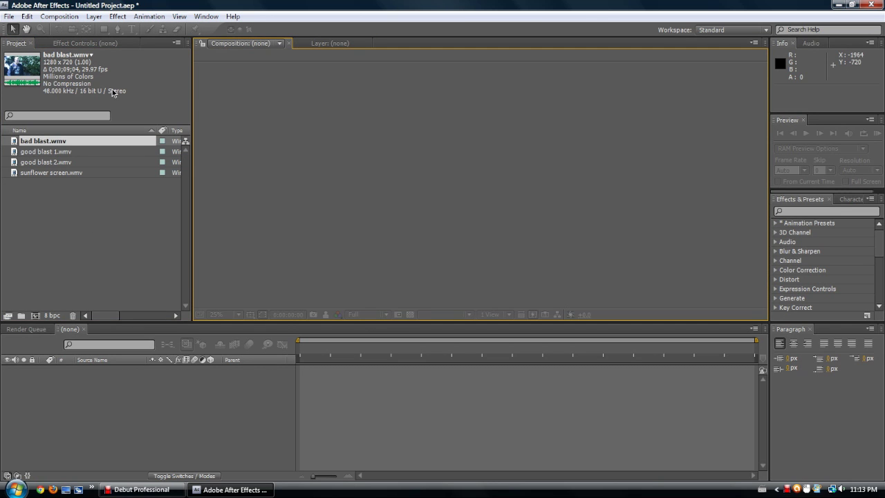
left_click(261, 43)
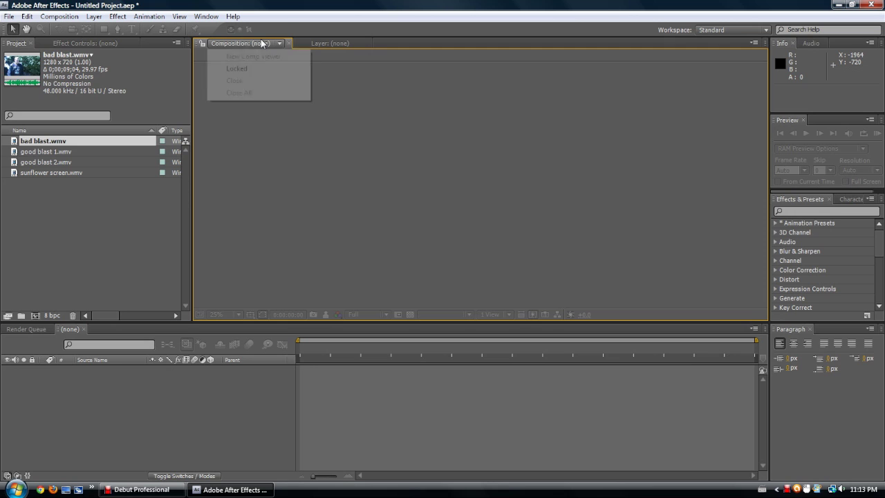
left_click(18, 258)
left_click(47, 150)
left_click(56, 143)
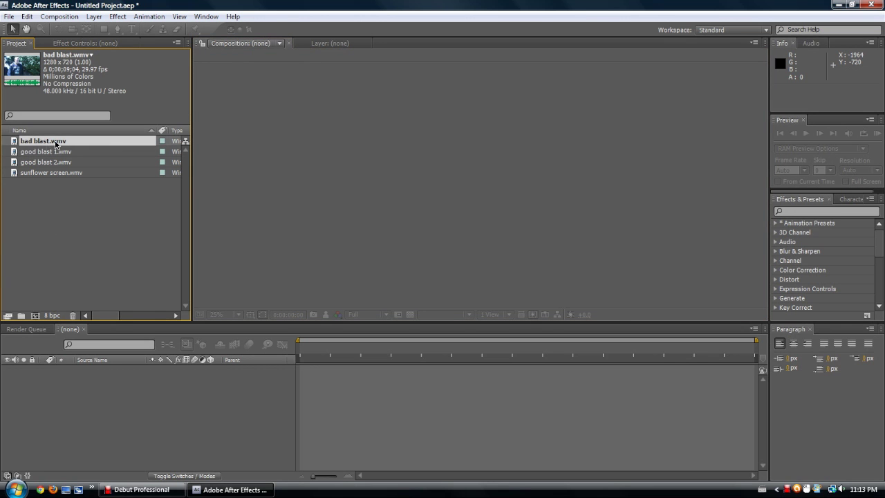
Try to create a composition directly from the bad blast.wmv clip.
left_click_drag(53, 143, 53, 276)
left_click_drag(62, 170, 37, 316)
mouse_move(38, 315)
left_mouse_down()
mouse_move(63, 146)
mouse_move(43, 304)
left_mouse_up()
Examine the duration, size and preset choices in the new composition settings, and cancel without creating a composition.
left_click(37, 317)
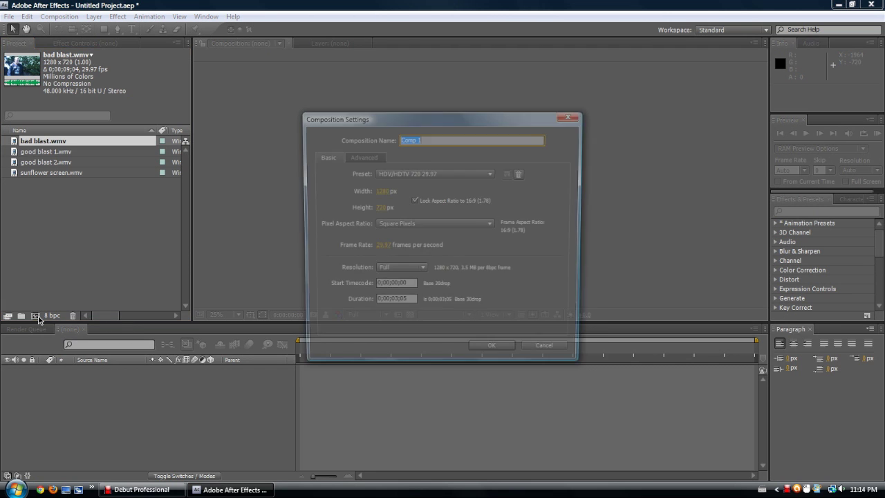
left_click(412, 302)
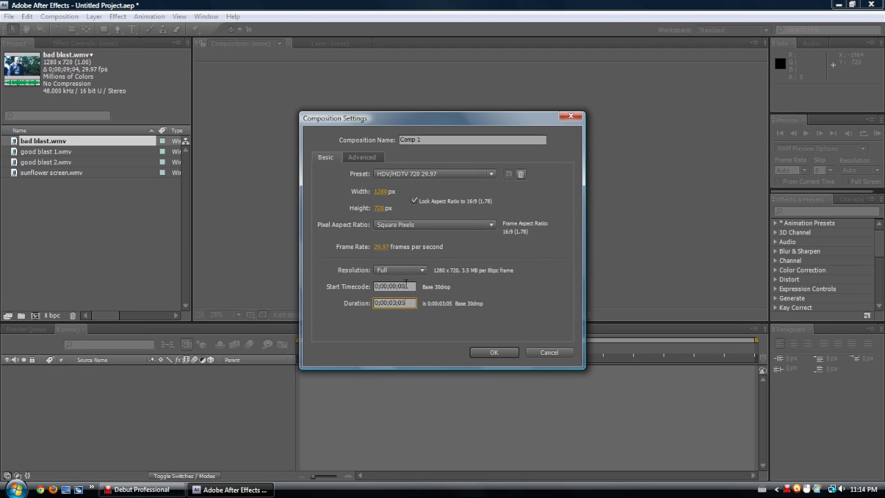
left_click(386, 192)
key("Return")
left_click(394, 177)
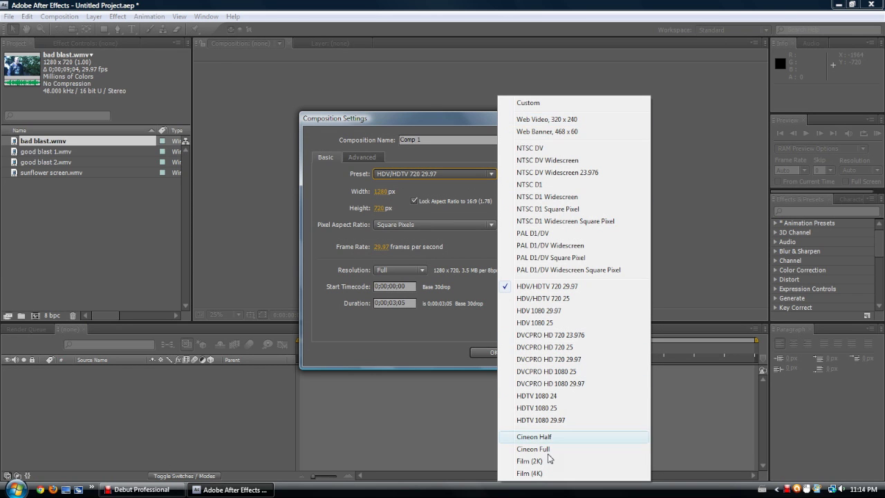
left_click(421, 318)
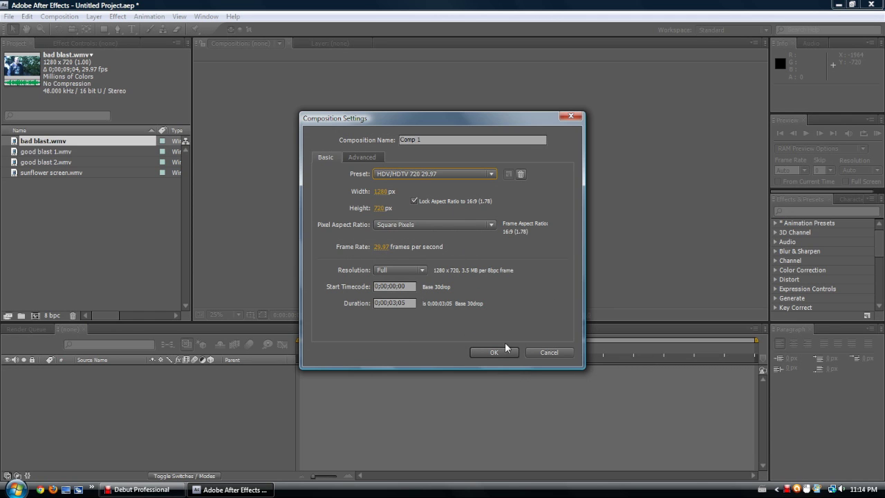
left_click(547, 353)
Create a composition directly from the bad blast.wmv clip and magnify its view to 50%.
left_click_drag(26, 142, 36, 317)
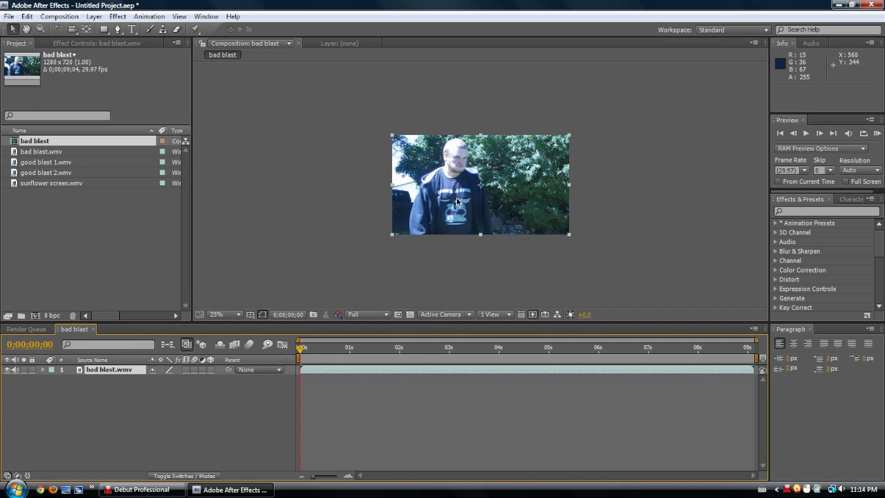
key("period")
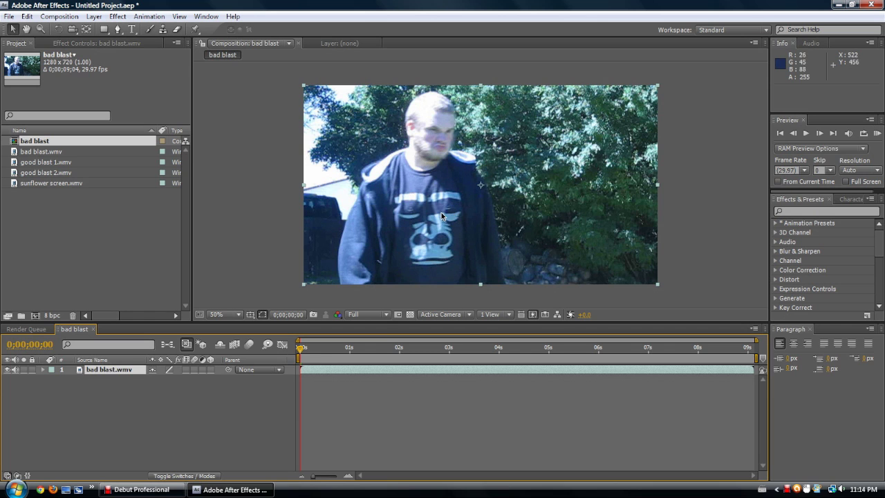
left_click_drag(299, 352, 266, 351)
mouse_move(299, 351)
left_mouse_down()
mouse_move(380, 349)
mouse_move(287, 355)
left_mouse_up()
Try docking the bad blast timeline above the composition viewer, and return it to the Render Queue's group.
left_click_drag(60, 327, 437, 61)
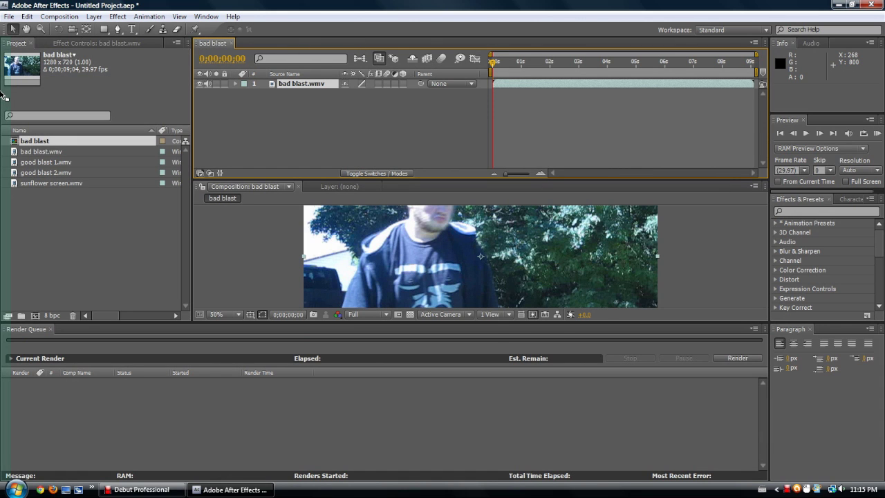
left_click_drag(4, 97, 4, 97)
left_click_drag(3, 45, 551, 334)
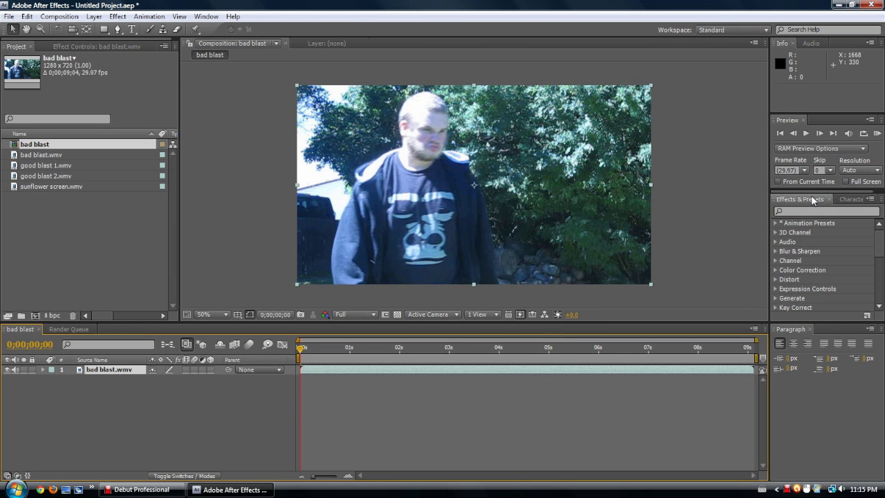
left_click(206, 17)
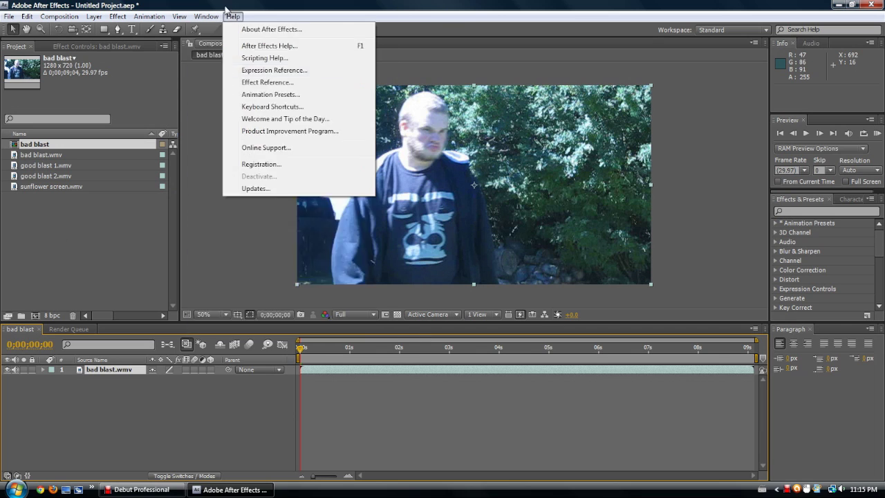
mouse_move(177, 18)
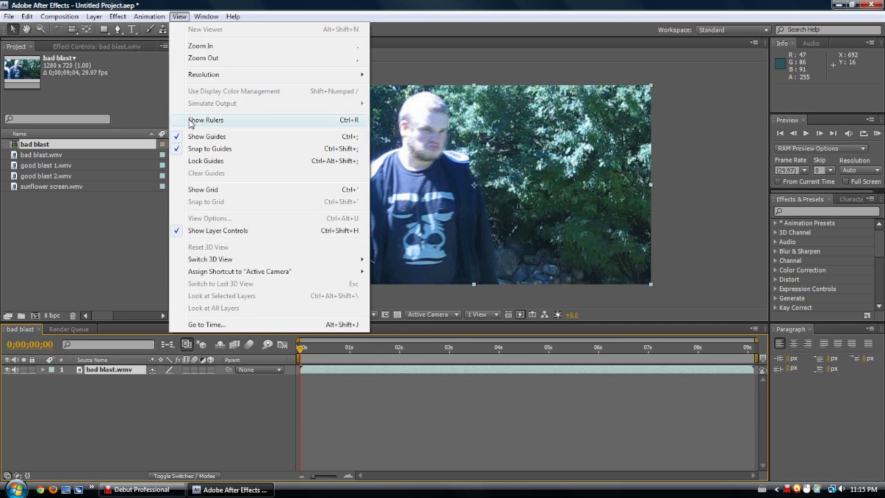
left_click(60, 252)
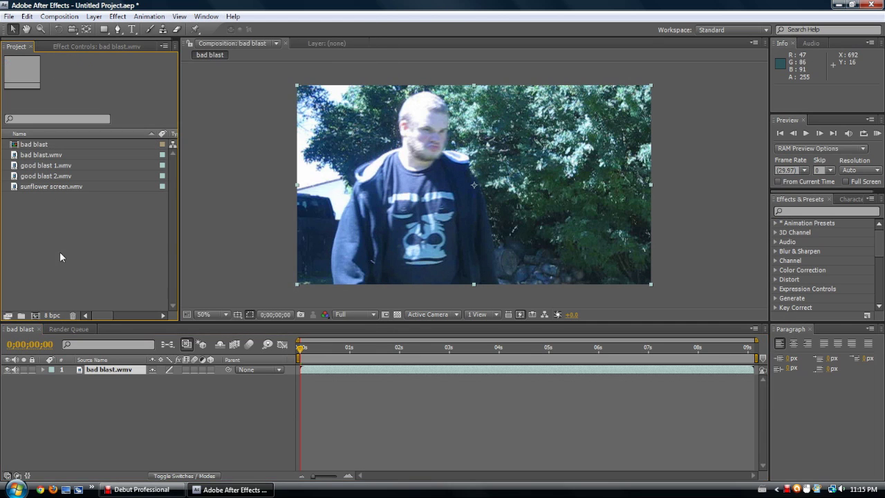
left_click(104, 372)
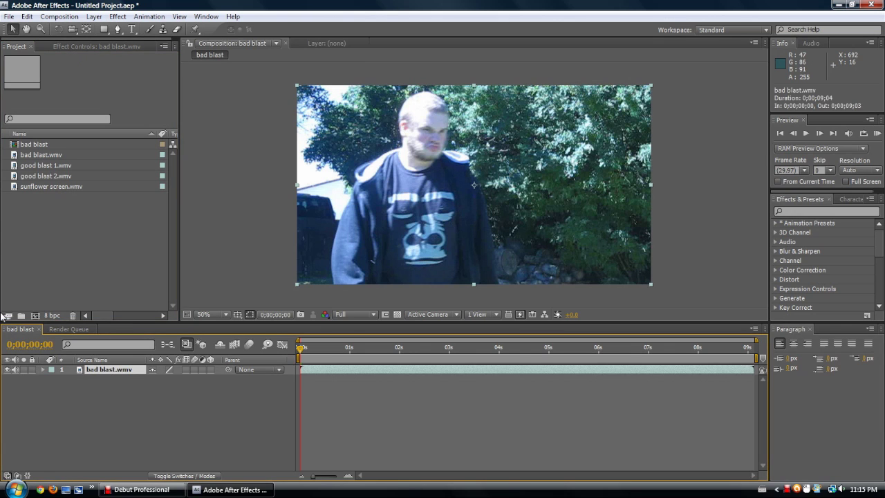
left_click(132, 232)
left_click(391, 51)
left_click(830, 221)
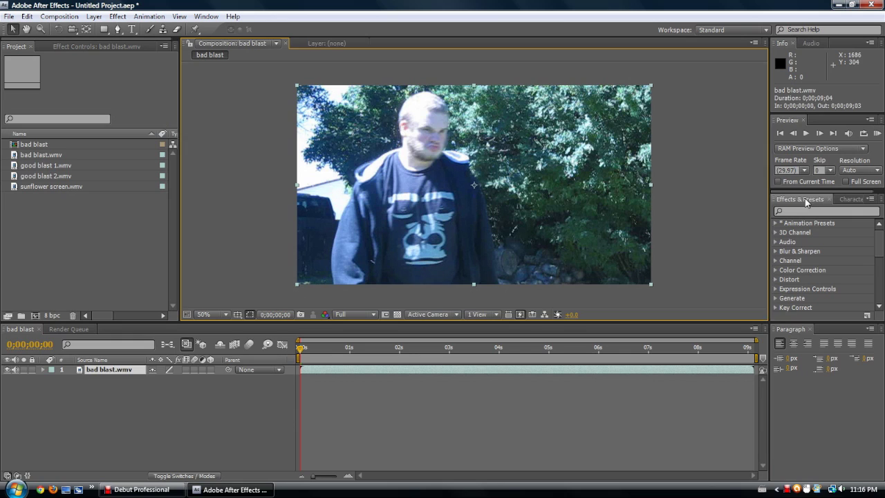
left_click(215, 419)
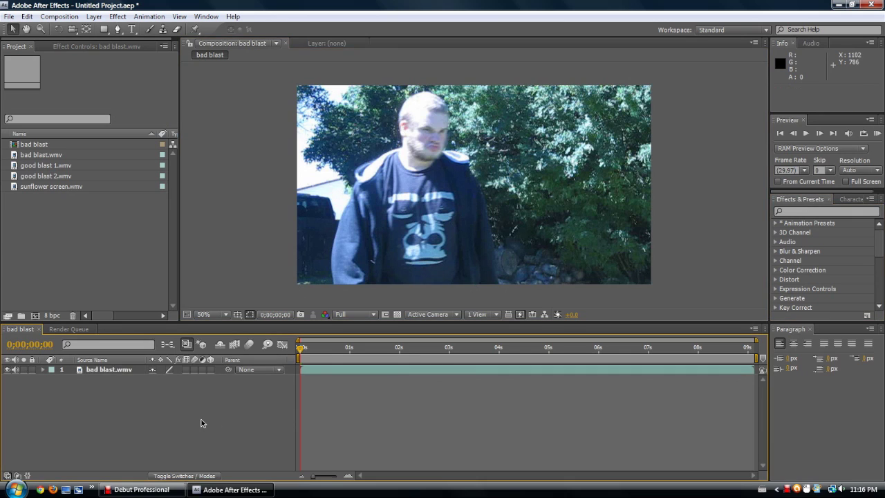
Clear the layer selection and reorder the bad blast timeline so it comes after the Render Queue.
left_click(111, 372)
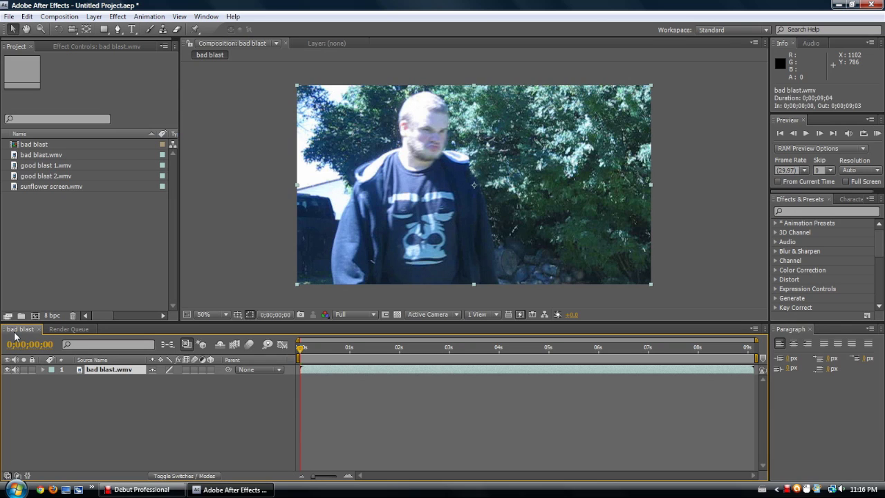
left_click(100, 422)
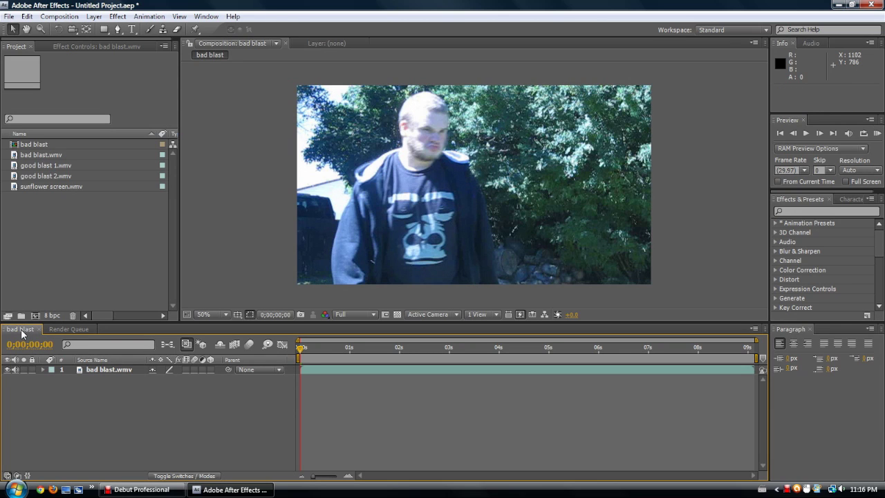
left_click_drag(20, 329, 116, 330)
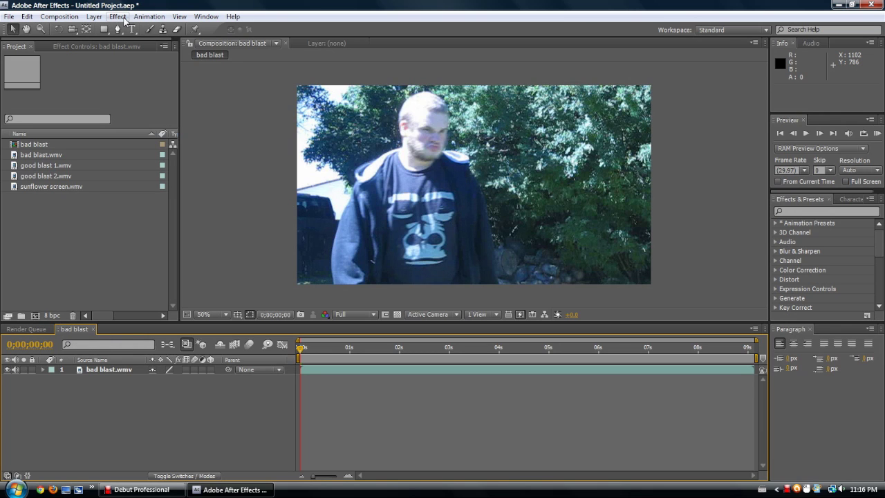
Create a 1280 x 720 px white solid layer with the default settings, and delete it from the composition.
left_click(94, 16)
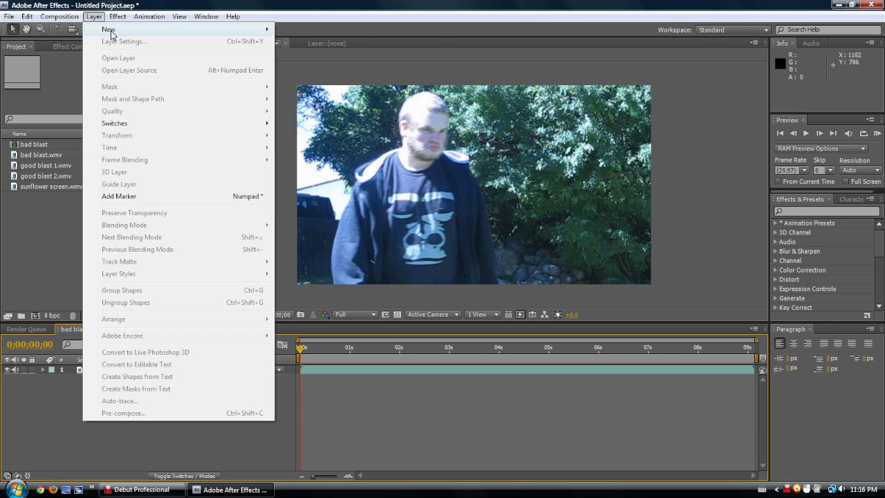
mouse_move(112, 32)
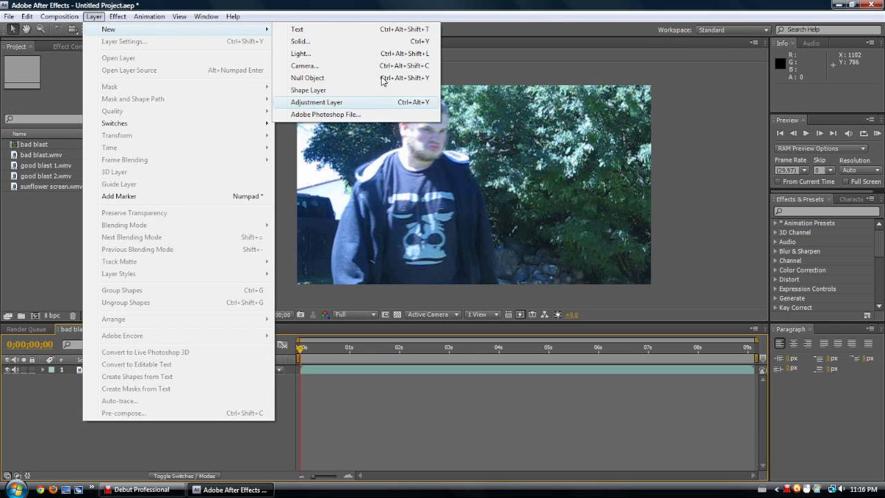
left_click(102, 445)
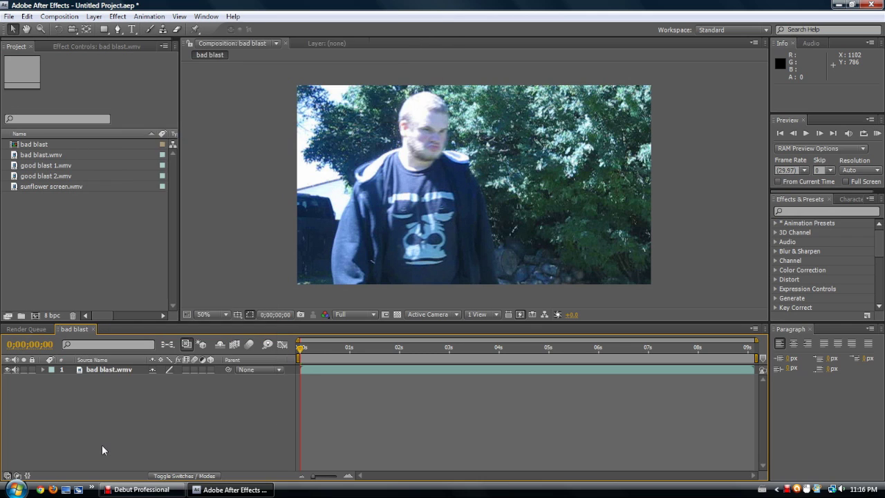
left_click(94, 16)
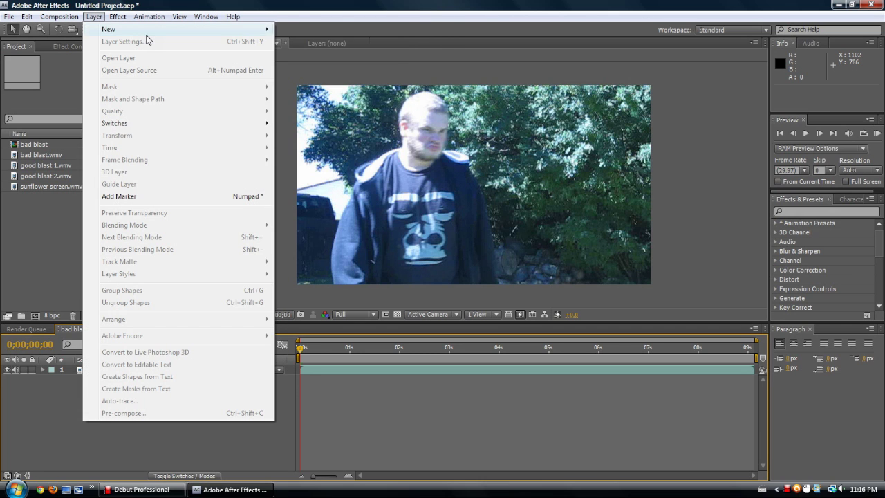
mouse_move(141, 30)
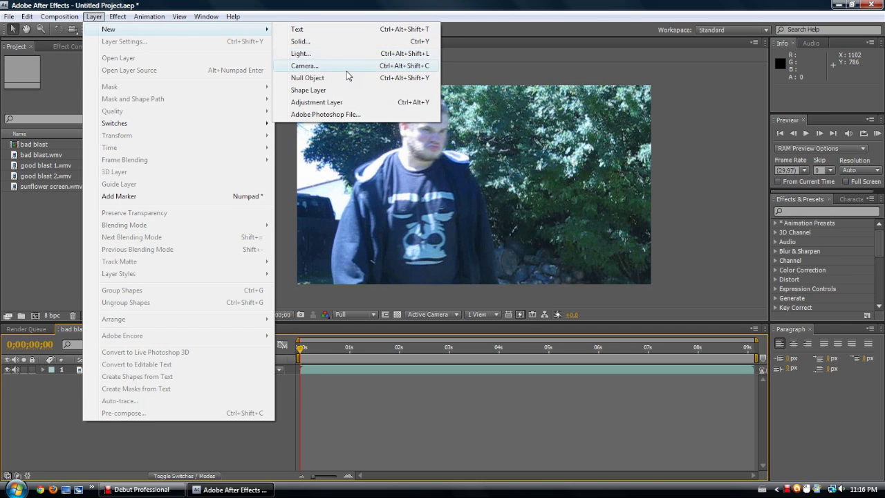
left_click(340, 46)
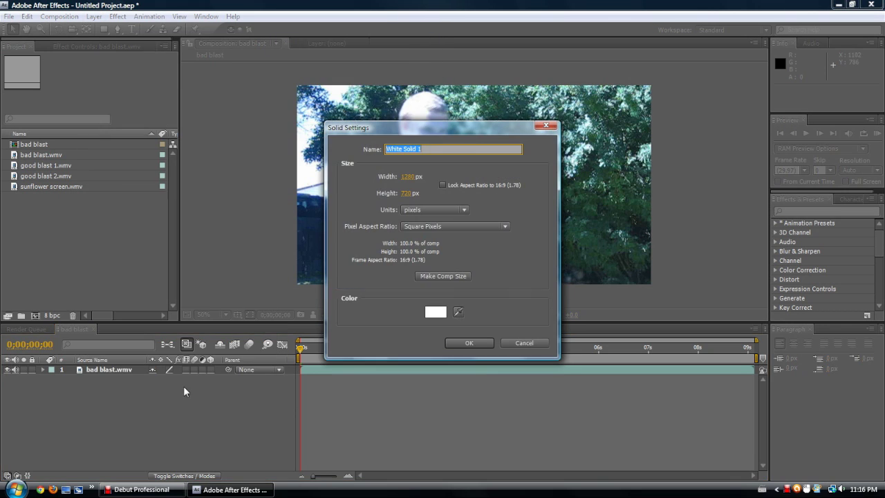
left_click(469, 343)
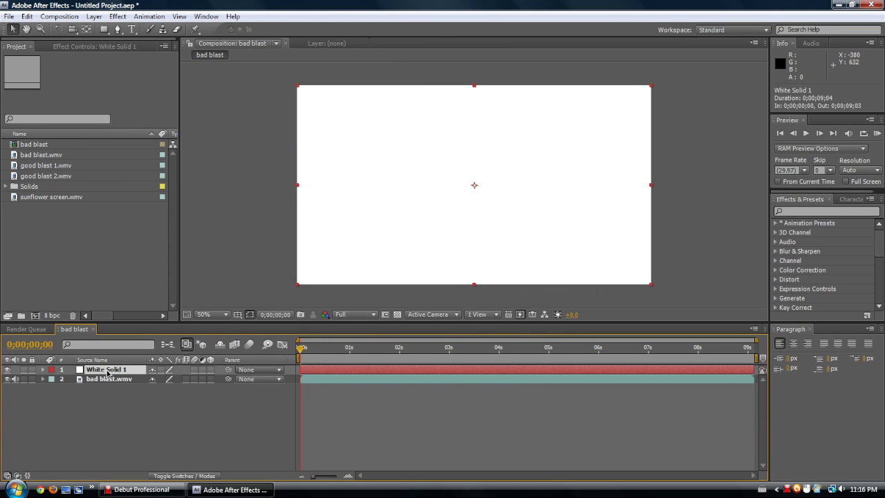
key("Delete")
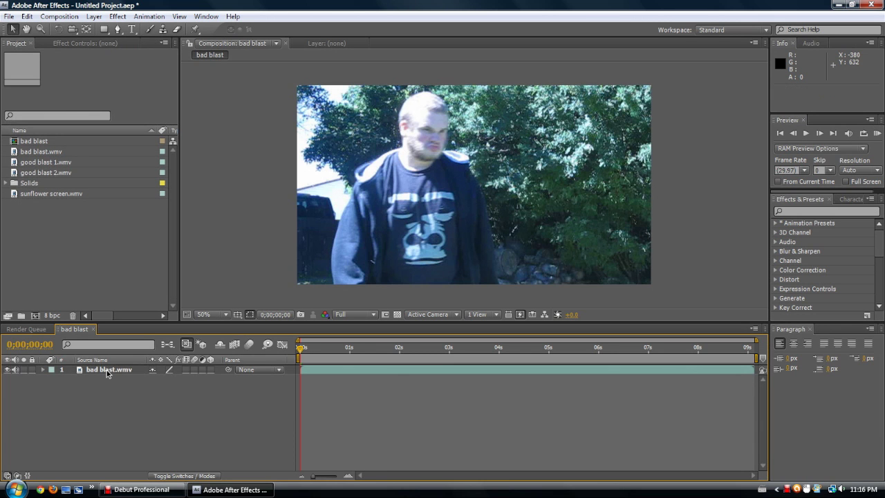
Toggle the visibility of the bad blast.wmv layer off and back on.
left_click(105, 370)
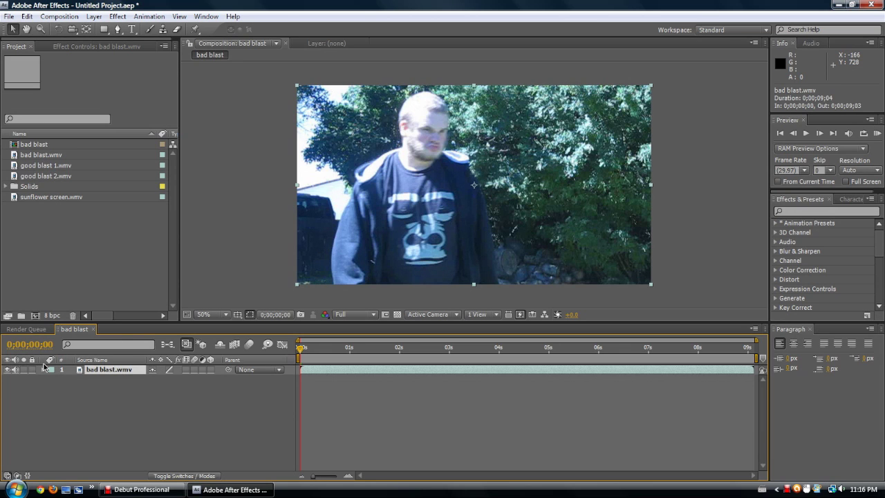
left_click(9, 376)
left_click(7, 370)
left_click(6, 369)
left_click(88, 373)
left_click(8, 370)
left_click(9, 370)
Add good blast 1.wmv as a layer beneath bad blast.wmv, and toggle the upper layer's visibility to compare both clips.
left_click_drag(42, 170, 86, 423)
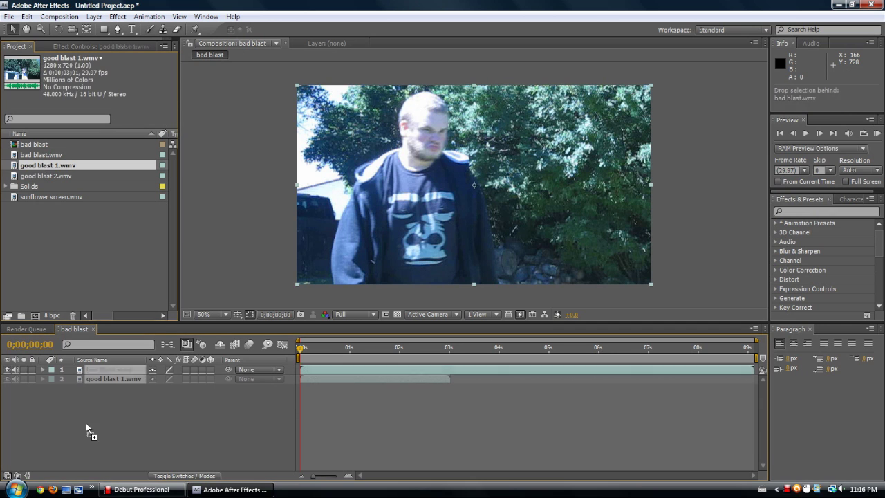
left_click(8, 370)
left_click(9, 370)
left_click(8, 370)
left_click(8, 370)
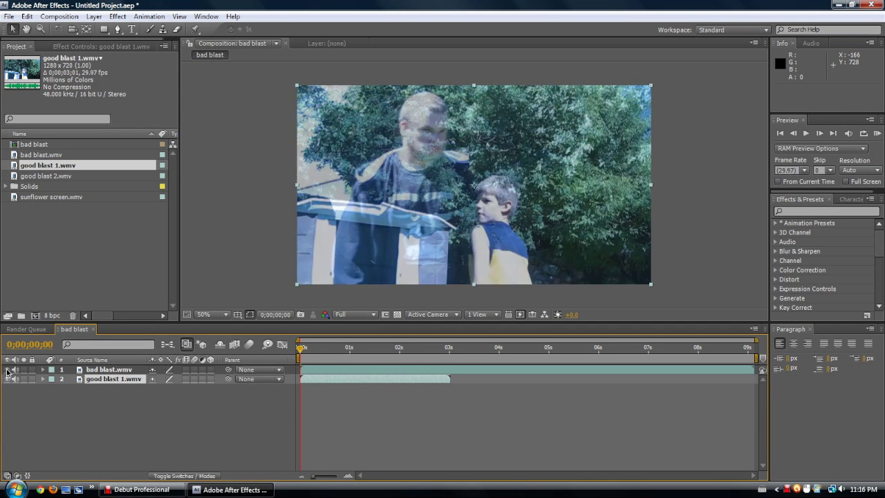
left_click(9, 370)
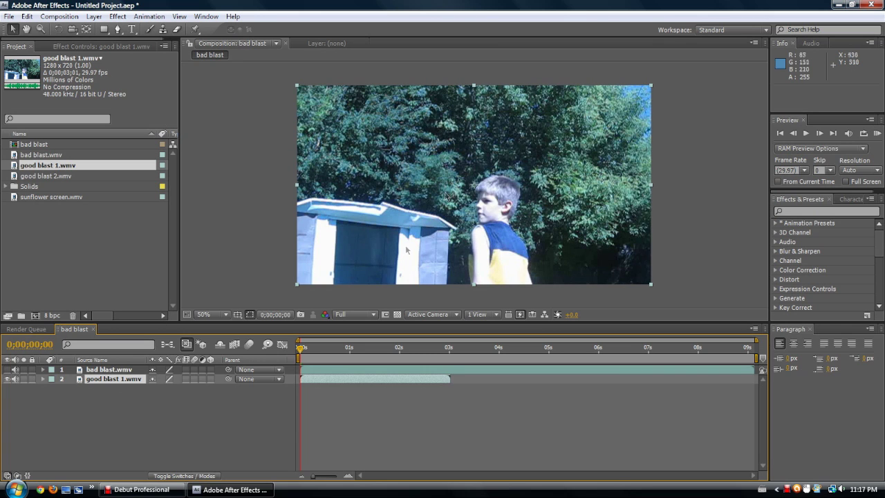
left_click(520, 191)
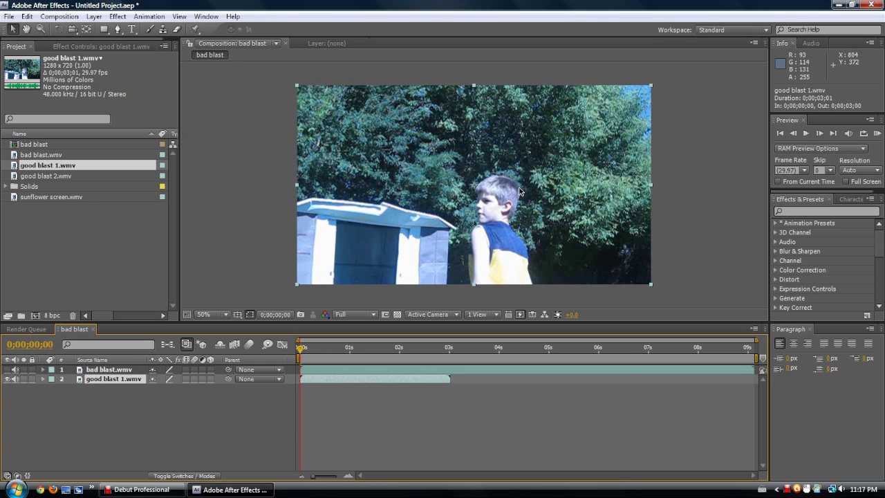
left_click(9, 370)
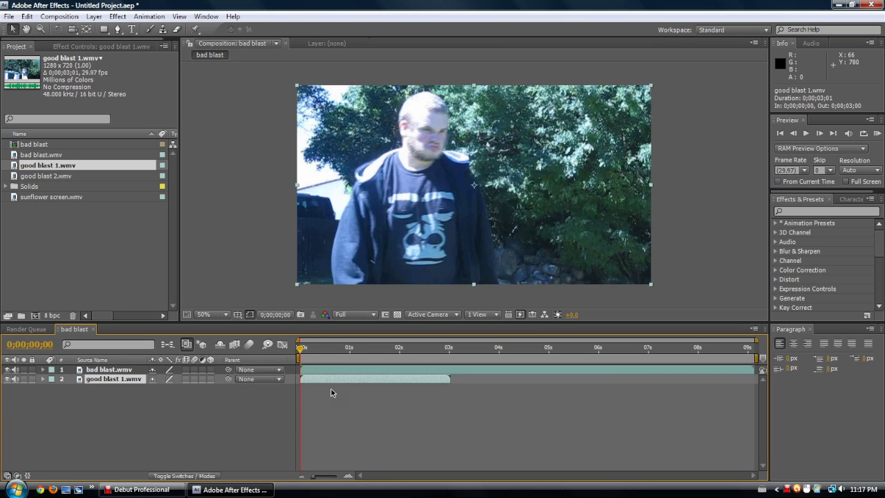
Toggle the audio of the bad blast.wmv and good blast 1.wmv layers, and clear the layer selection.
left_click(102, 370)
left_click(104, 380)
left_click(111, 370)
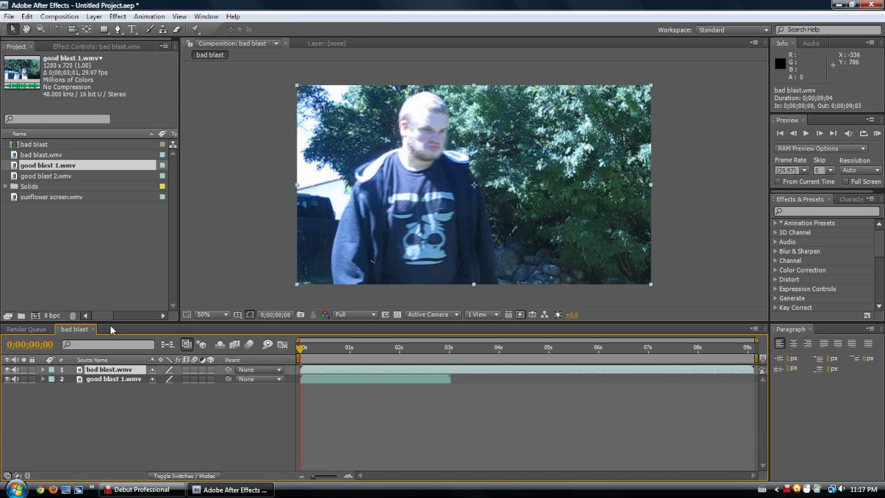
left_click(16, 371)
left_click(16, 376)
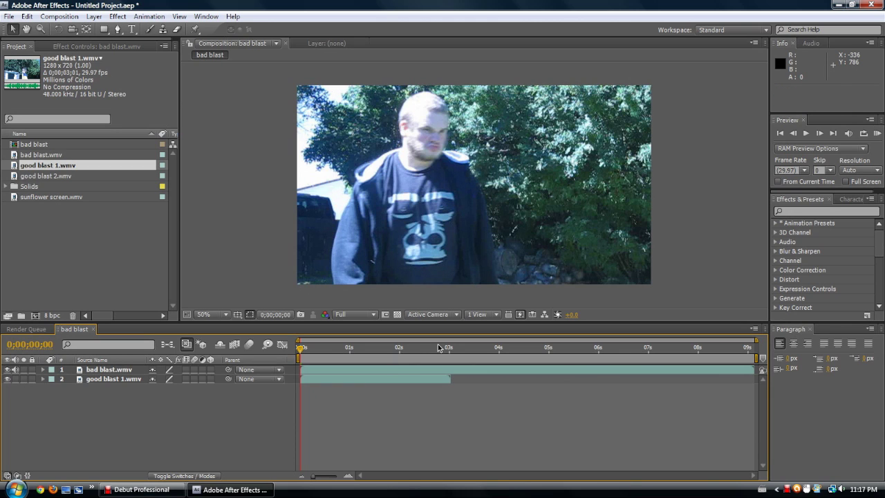
Move the current time of the bad blast composition to 0;00;01;15.
left_click(348, 351)
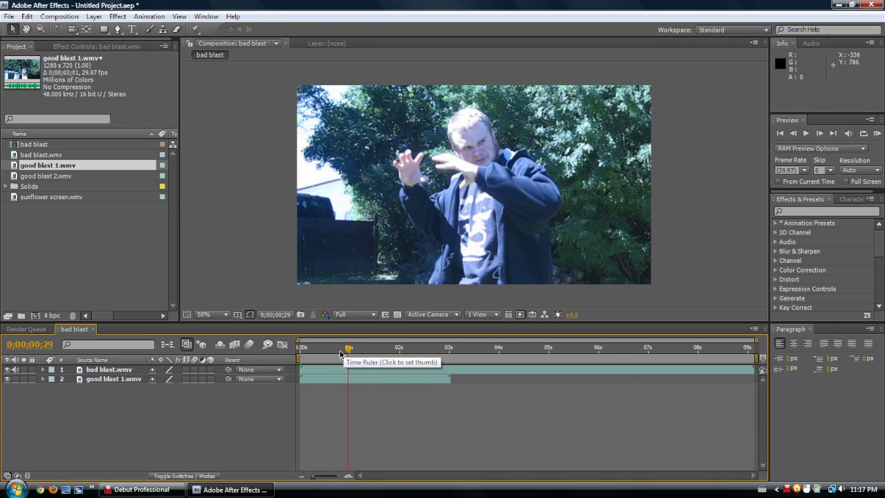
left_click_drag(349, 350, 378, 352)
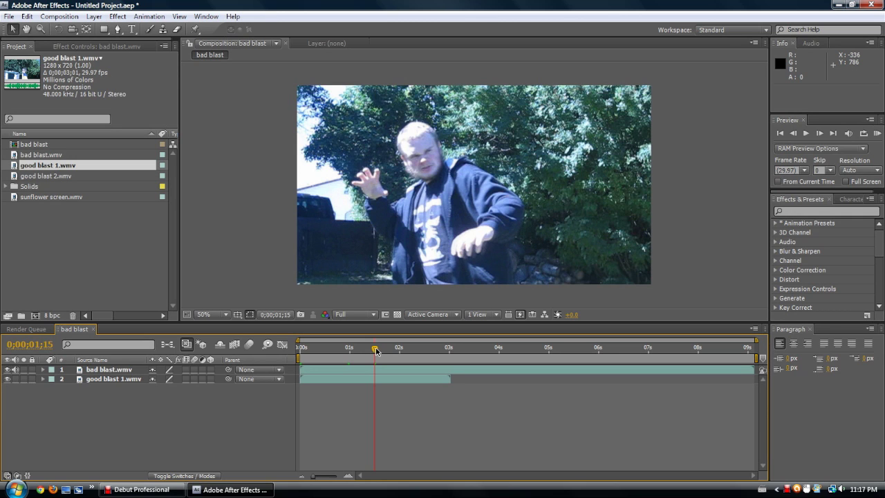
Play the bad blast composition briefly, scrub through its timeline, and return the current time to 0;00;00;00.
key("space")
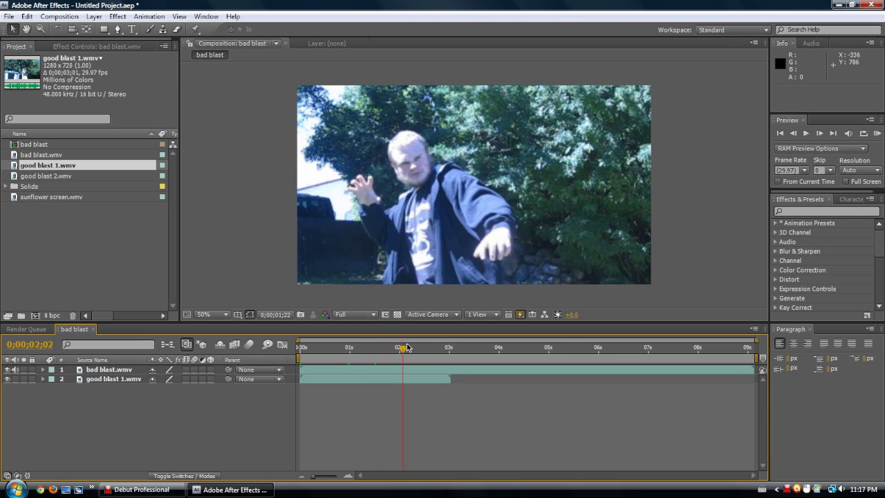
left_click_drag(377, 347, 336, 348)
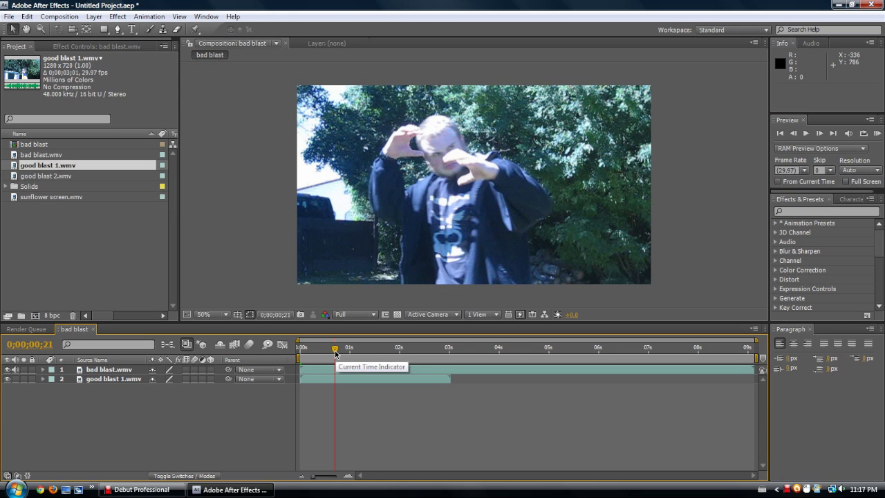
left_click_drag(335, 353, 426, 353)
left_click(284, 353)
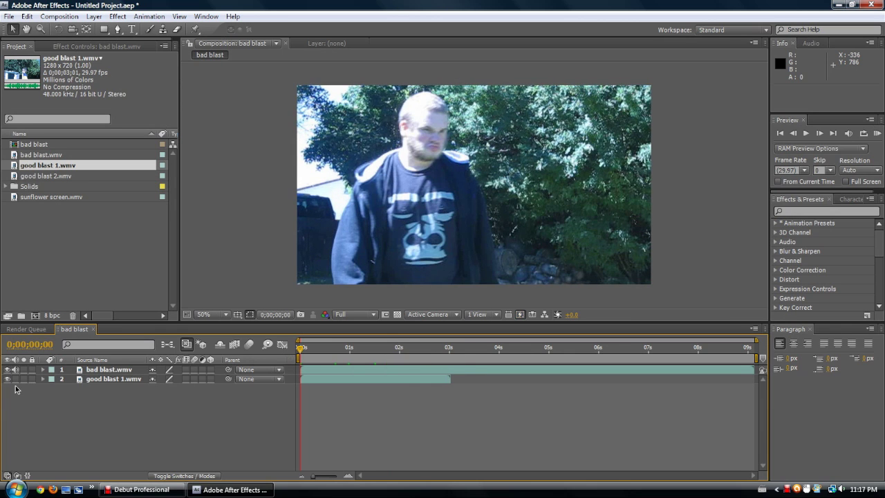
Select the bad blast.wmv and good blast 1.wmv layers in turn, and clear the selection.
left_click(119, 370)
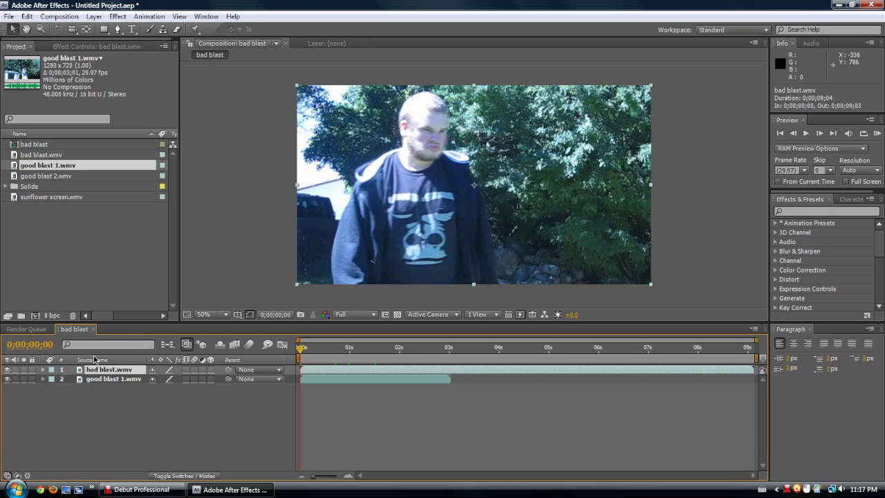
left_click(14, 403)
left_click(82, 380)
left_click(81, 372)
left_click(114, 409)
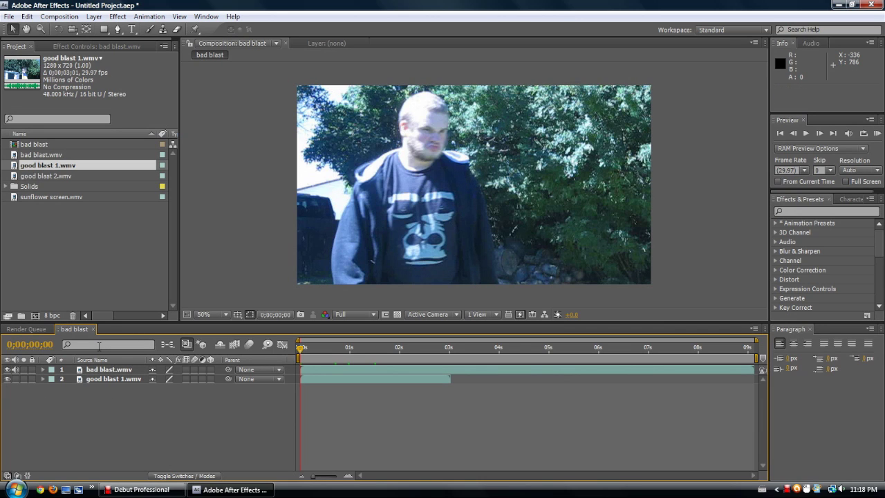
Duplicate the bad blast.wmv layer and delete the duplicate.
left_click(96, 372)
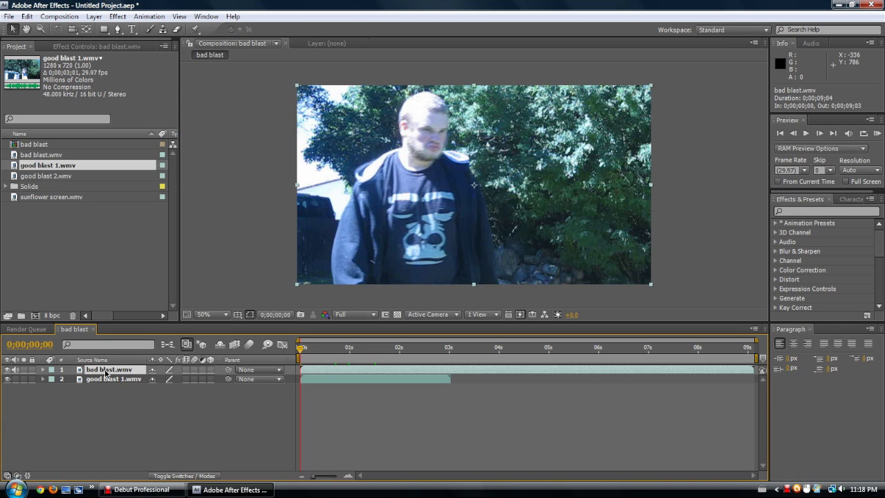
key("ctrl+d")
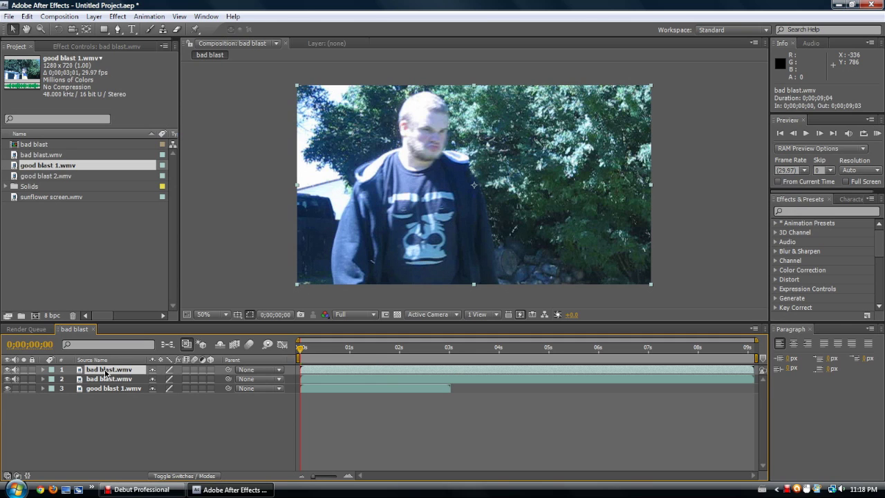
key("Delete")
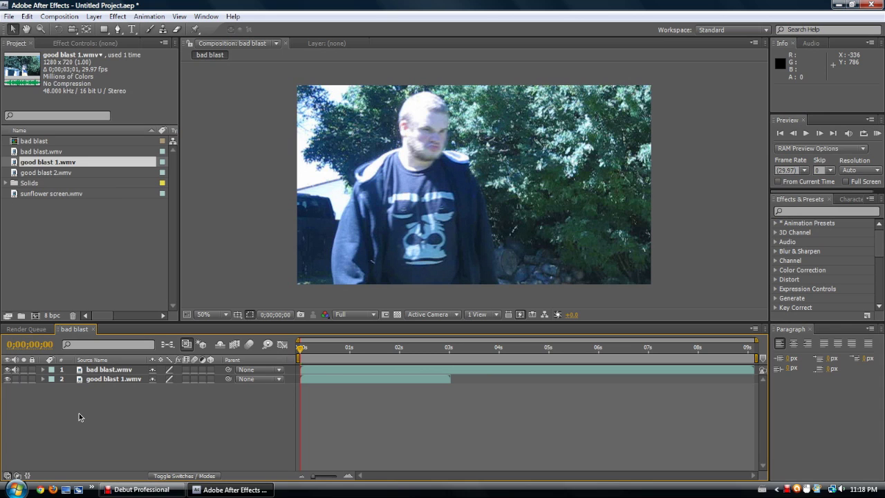
Start saving the project, browse to the Desktop, check the available file types, and cancel without saving.
key("ctrl+s")
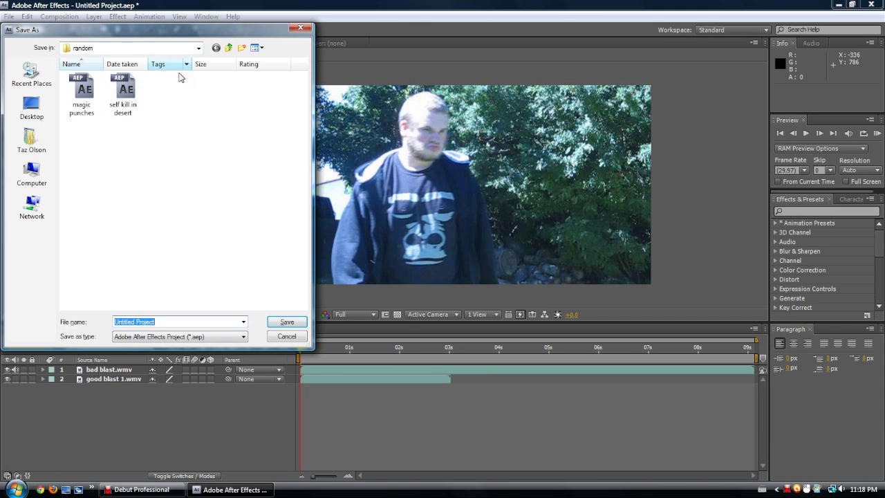
left_click(31, 107)
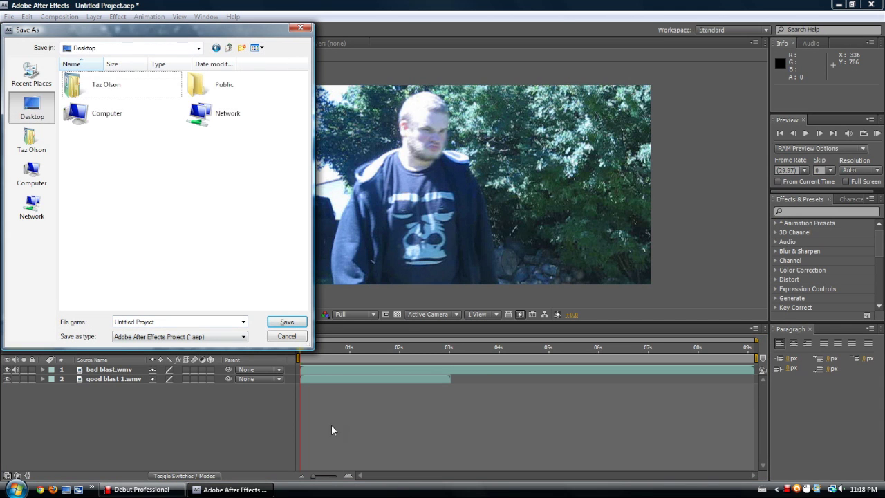
left_click(188, 341)
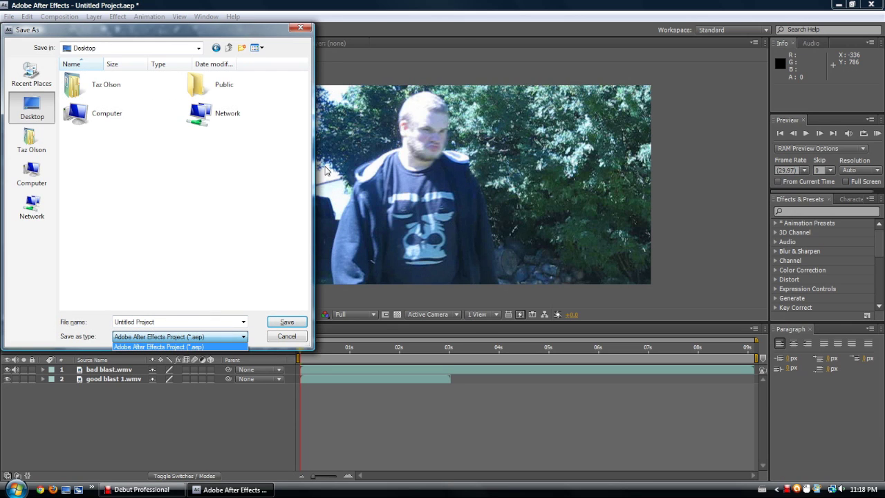
left_click(298, 30)
left_click(301, 29)
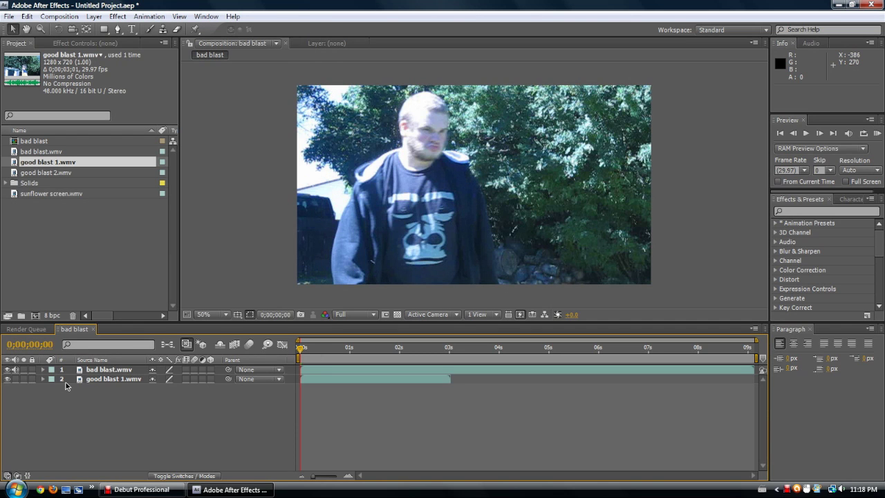
Undo the last layer deletion, delete the duplicate again, and select the remaining bad blast.wmv layer.
key("ctrl+z")
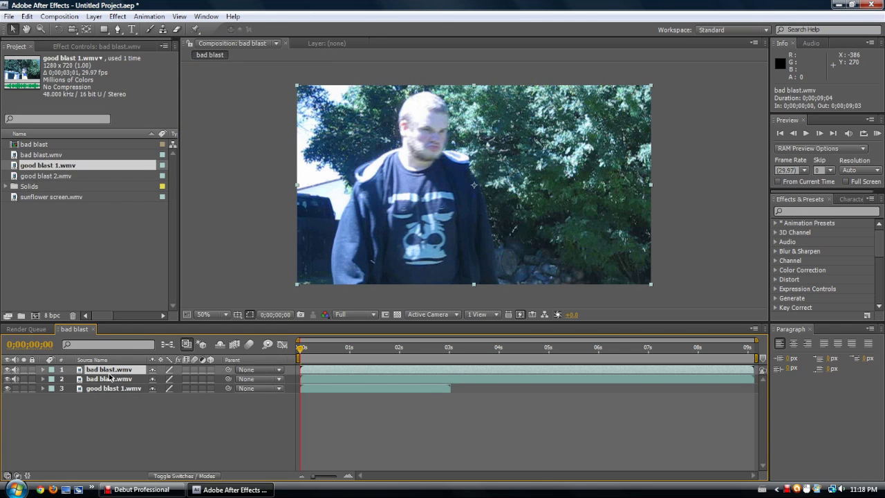
key("Delete")
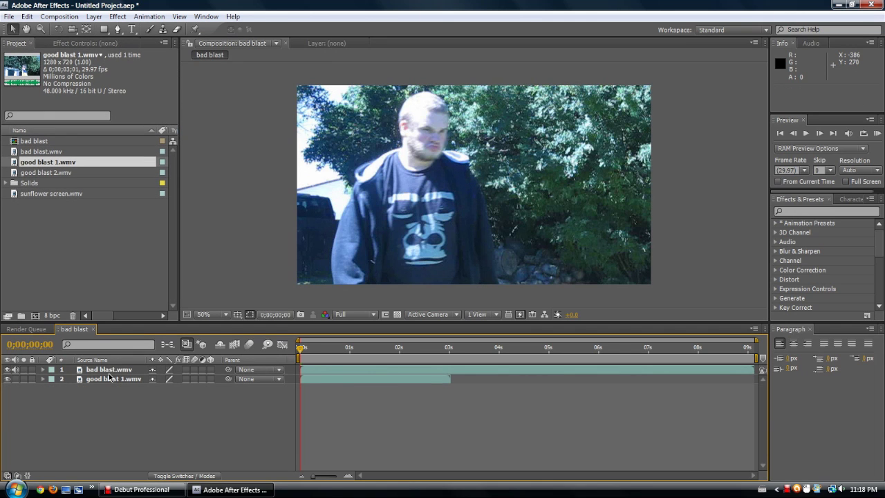
left_click(110, 370)
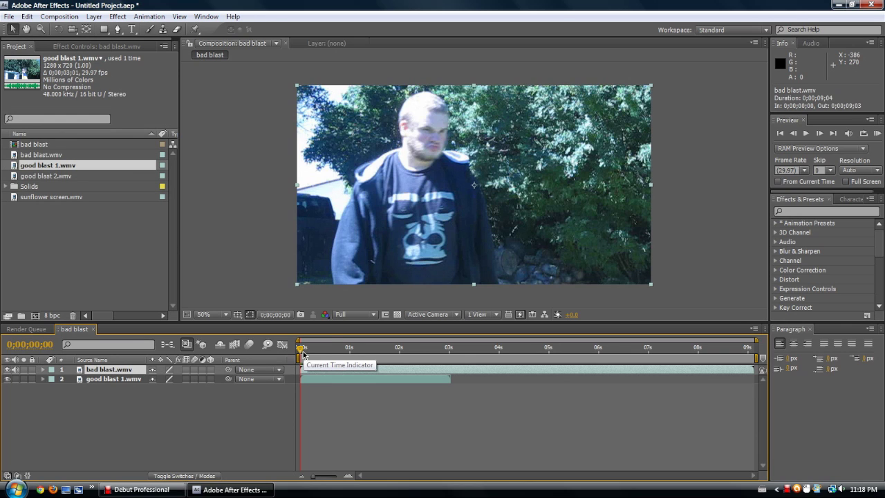
Step forward through the composition frame by frame, play it briefly, and set the current time to 0;00;00;01.
left_click_drag(303, 354, 303, 354)
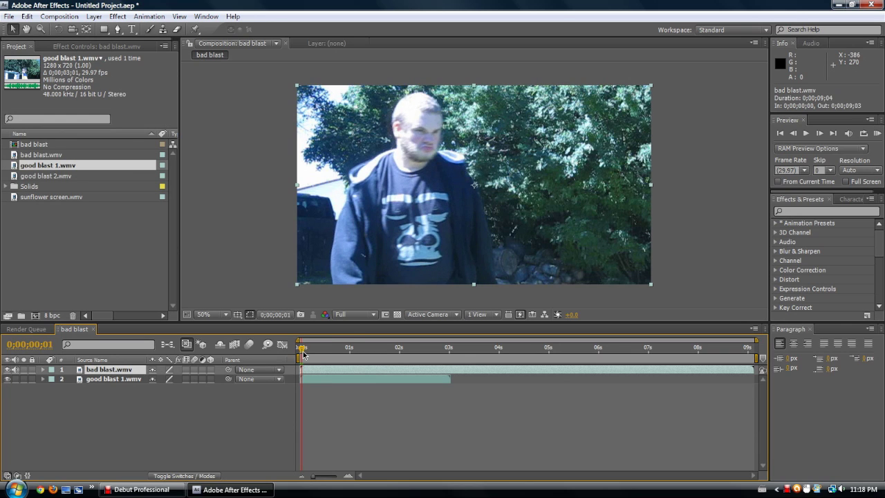
key("Page_Down")
key("Page_Down")
key("Page_Down")
key("Page_Down")
key("space")
key("Home")
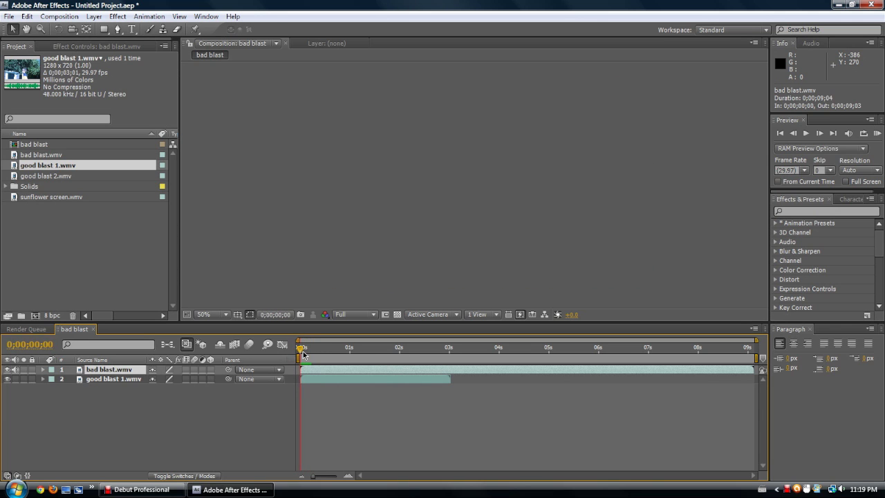
left_click(303, 354)
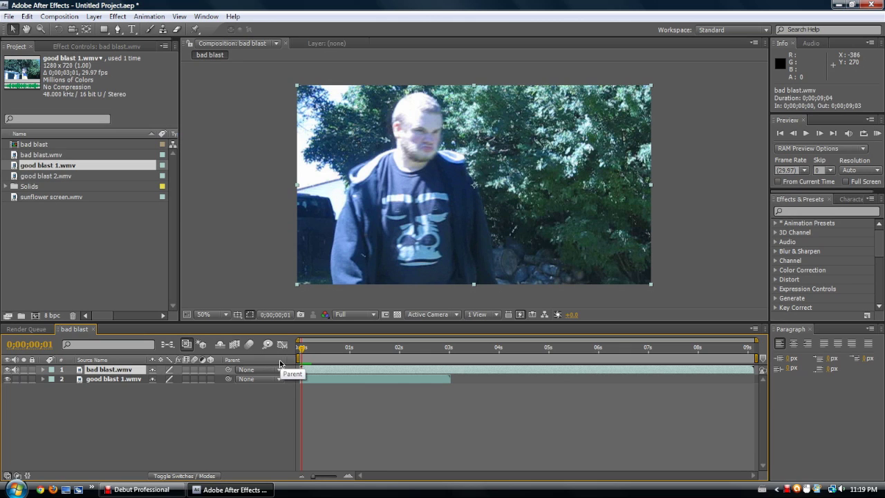
Nudge the bad blast.wmv layer leftward a pixel at a time in the composition view.
left_click(372, 218)
key("Left")
key("Left")
key("Left")
key("Left")
key("Left")
key("Left")
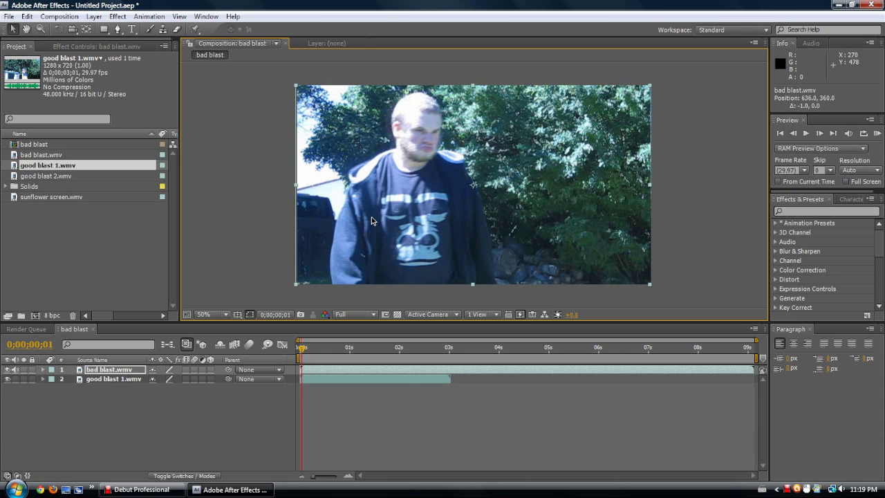
Nudge the bad blast.wmv layer back rightward to position 640.0, 360.0.
key("Right")
key("Right")
key("Right")
key("Right")
key("Right")
key("Right")
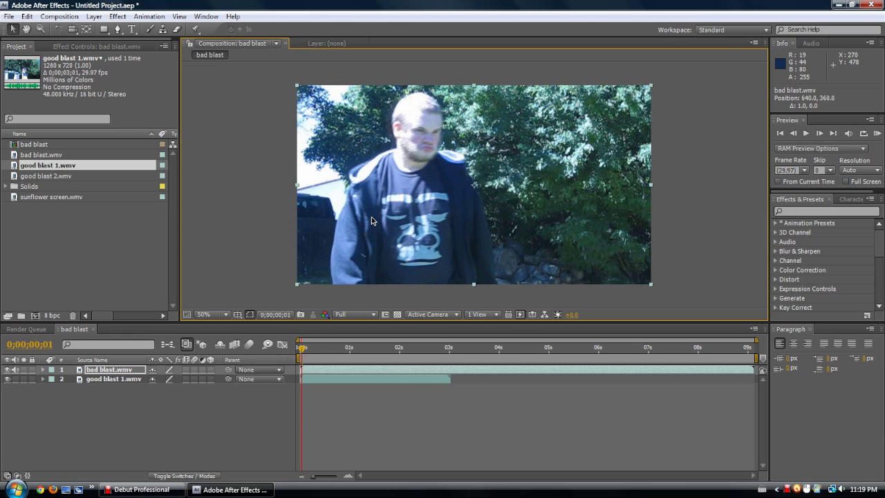
Open the settings for a new solid layer, cancel them, and look over the available layer commands.
left_click(95, 374)
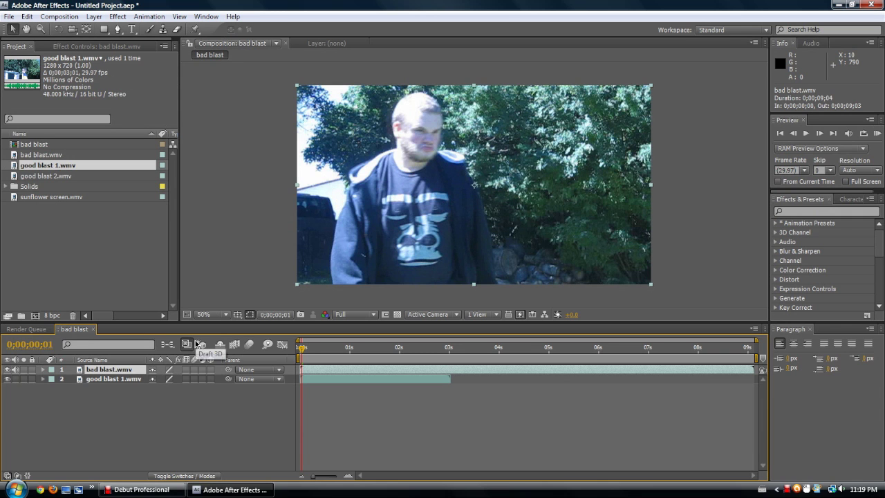
key("ctrl+y")
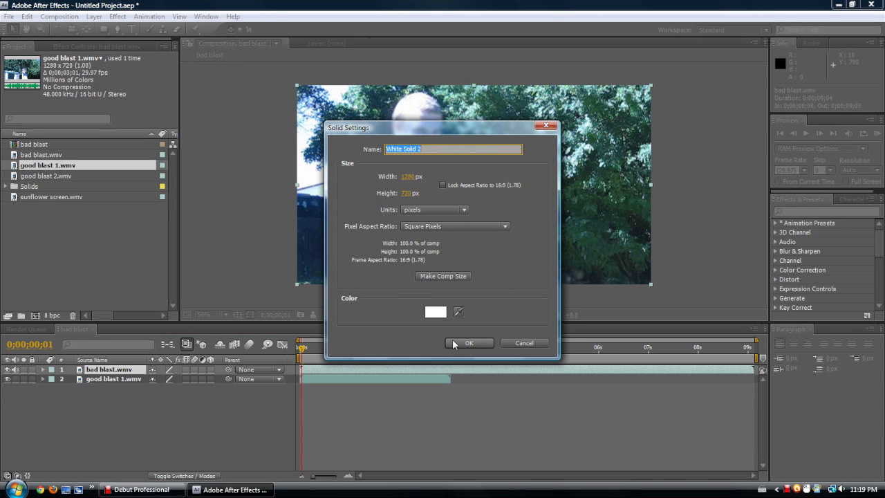
left_click(519, 342)
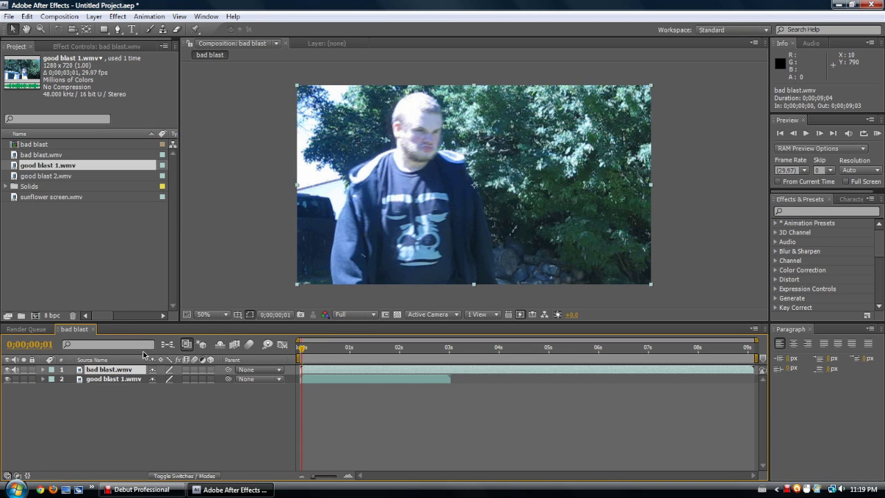
left_click(94, 16)
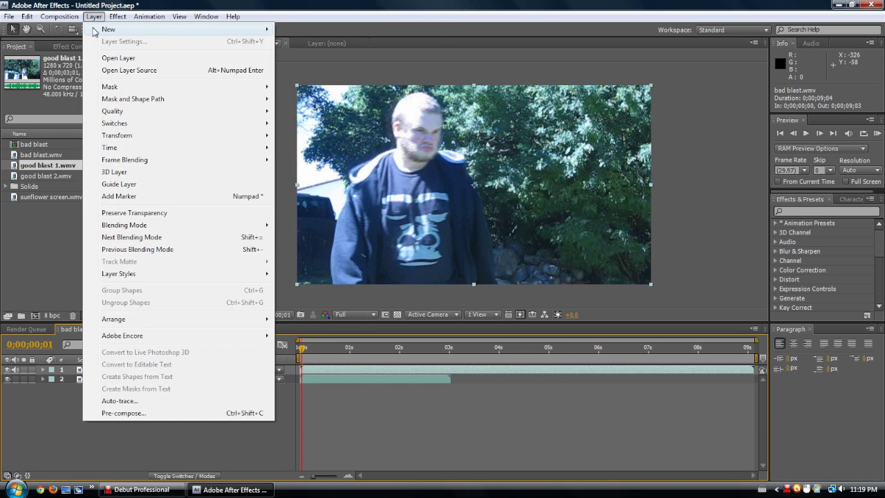
left_click(215, 457)
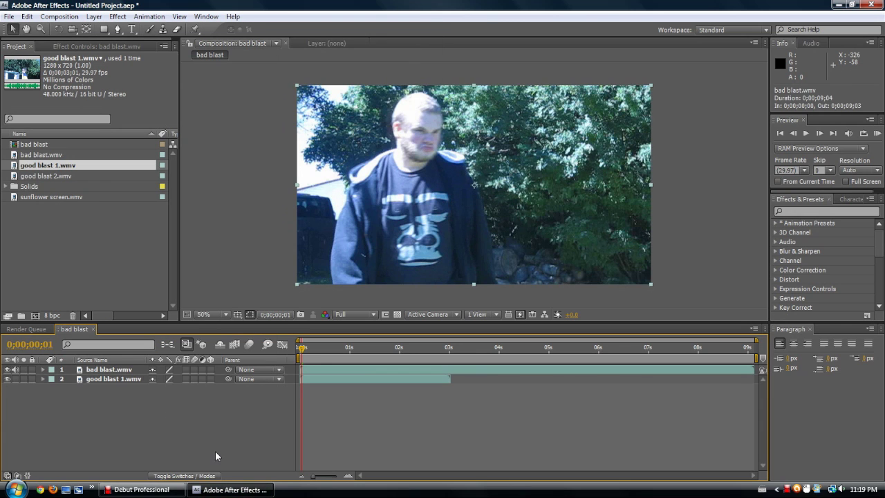
Reveal the Rotation property of the bad blast.wmv layer and rotate the layer to 155°.
left_click(121, 371)
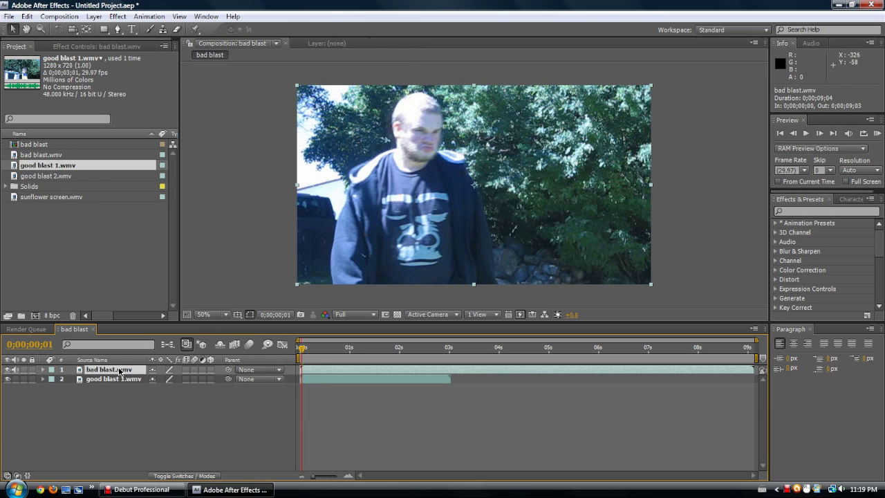
key("r")
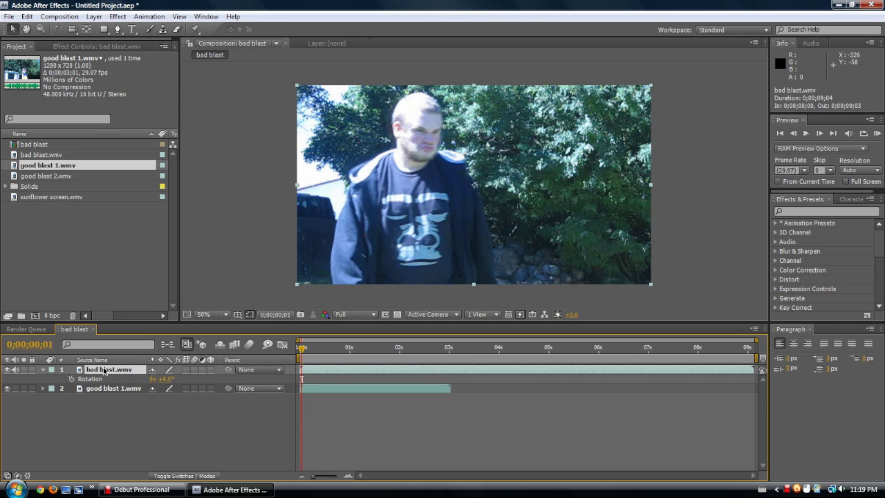
left_click_drag(169, 380, 248, 378)
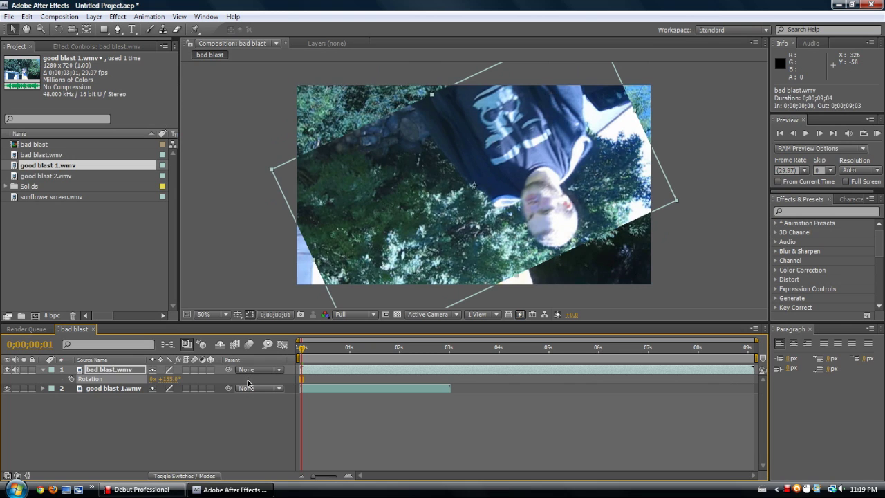
Undo the rotation of the bad blast.wmv layer, redo it, and undo it once more.
key("ctrl+z")
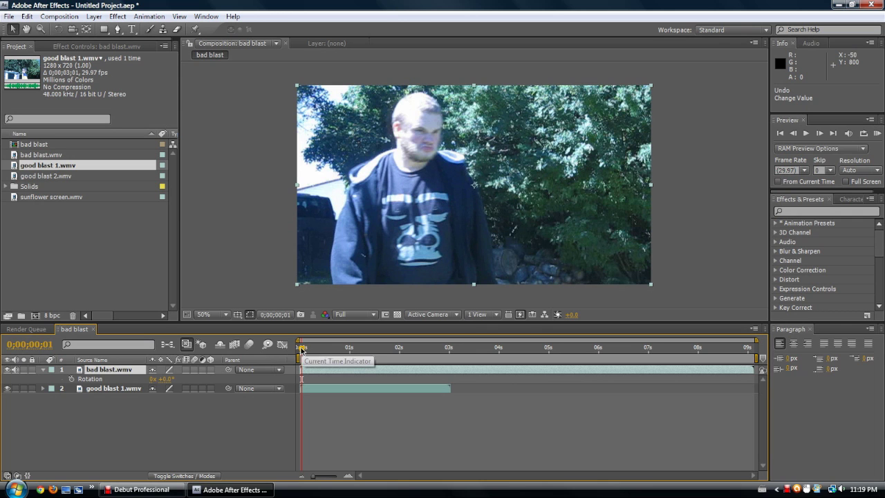
key("ctrl+shift+z")
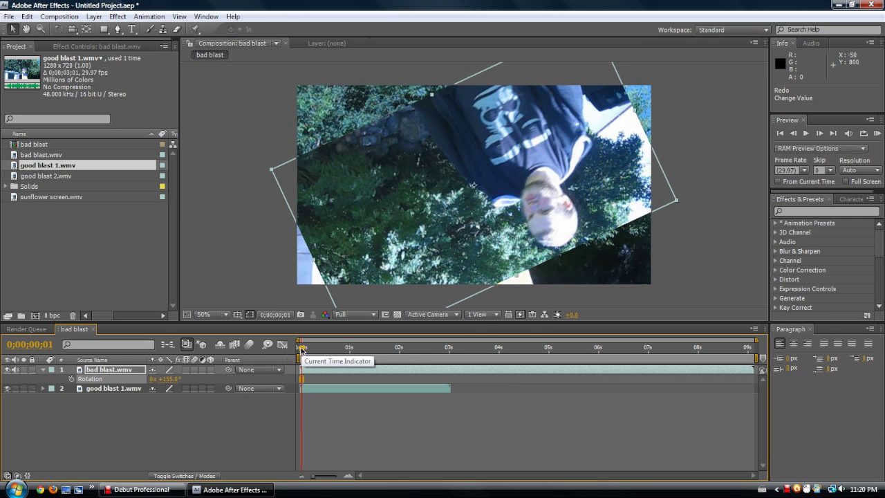
key("ctrl+shift+z")
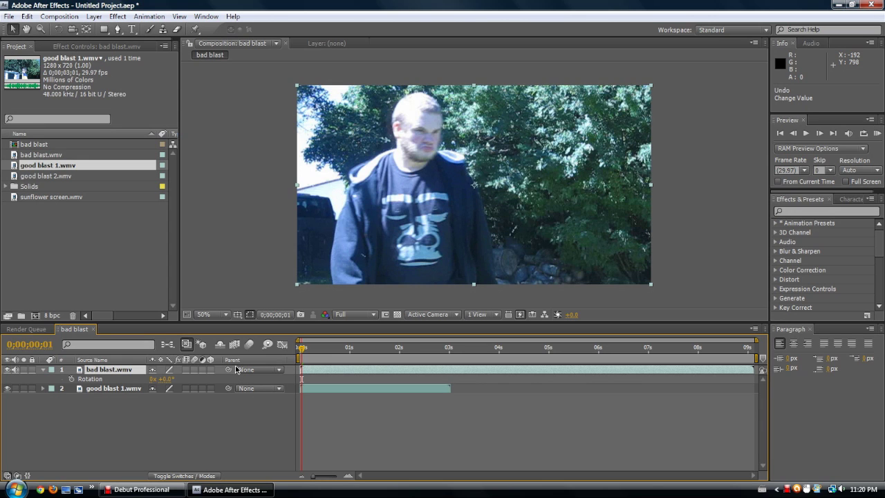
Move the playhead to the start of the composition at 0;00;00;00 and select the bad blast.wmv layer.
left_click(298, 352)
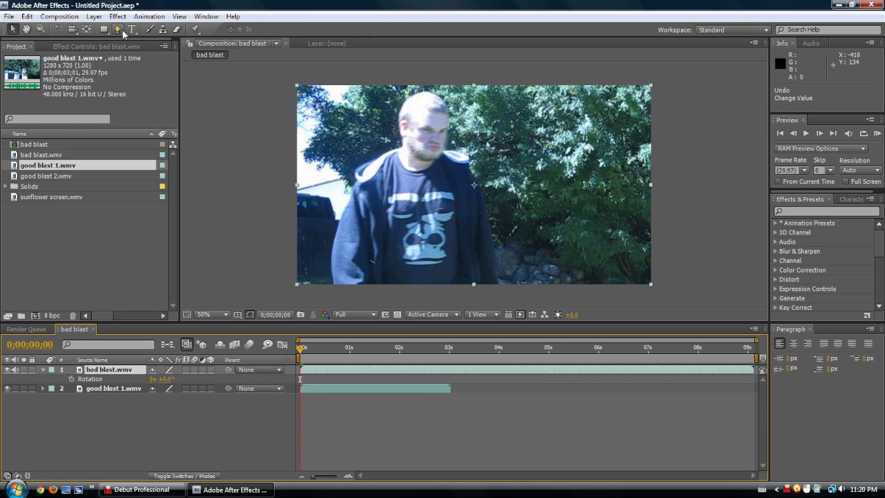
left_click(123, 372)
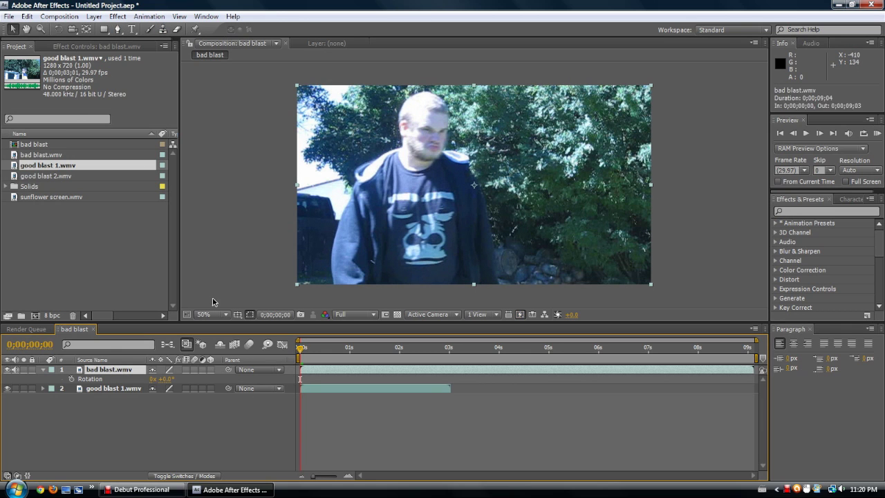
Start a Pen tool mask with two vertices at the lower sleeve edge on the bad blast.wmv layer and undo the path.
left_click(117, 29)
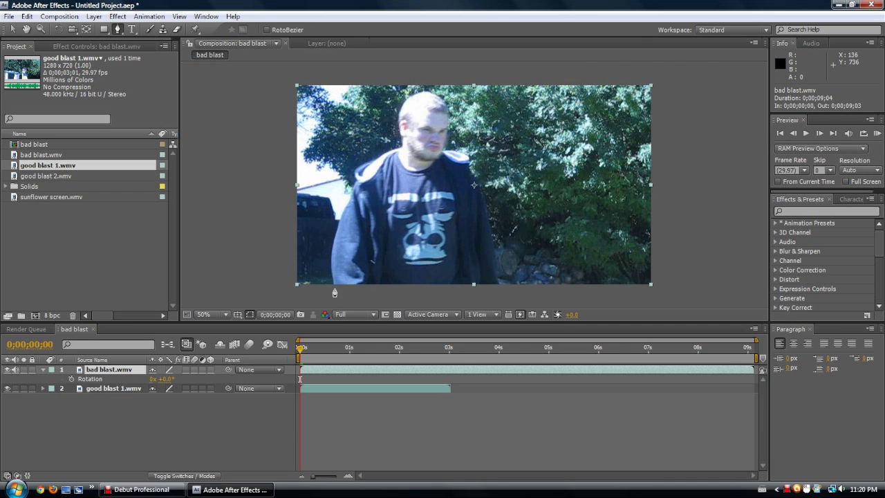
key("period")
scroll(277, 280, "down", 5)
scroll(276, 280, "left", 5)
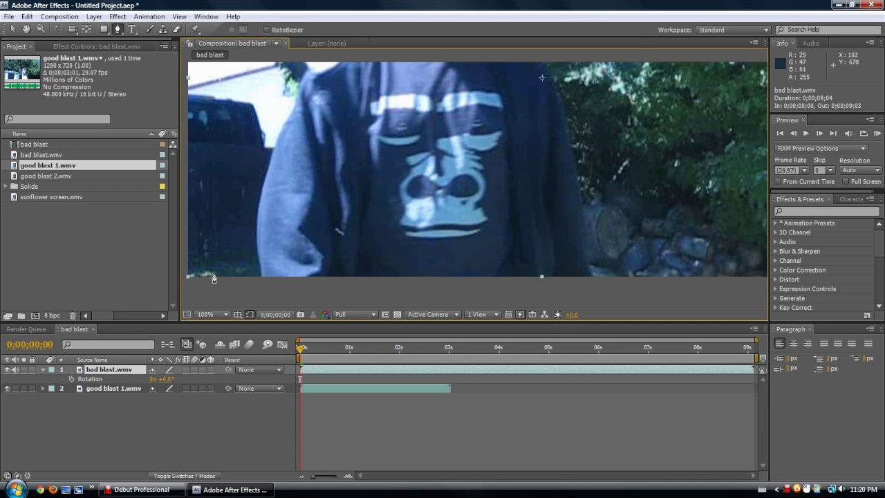
left_click(261, 278)
left_click(261, 269)
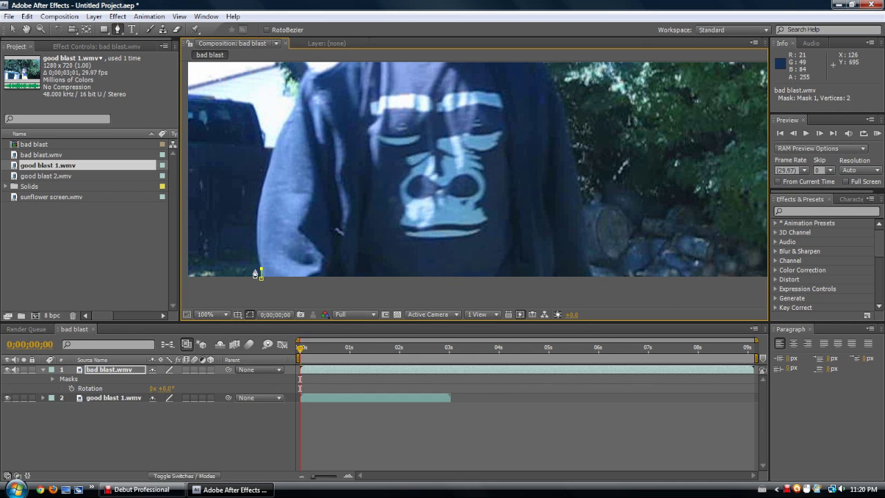
key("ctrl+z")
Pan the composition view with the Hand tool at 50% magnification so the whole frame is in view.
left_click(12, 29)
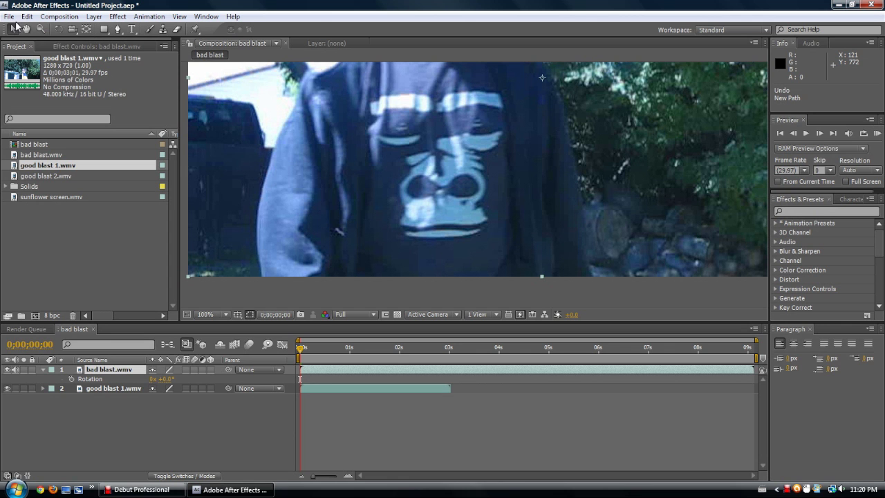
key("h")
left_click_drag(331, 206, 292, 281)
scroll(333, 230, "down", 1)
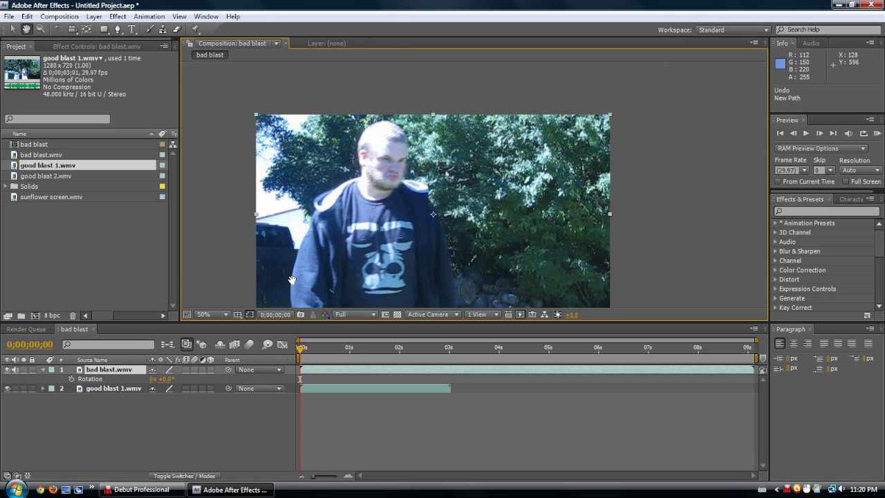
left_click(39, 28)
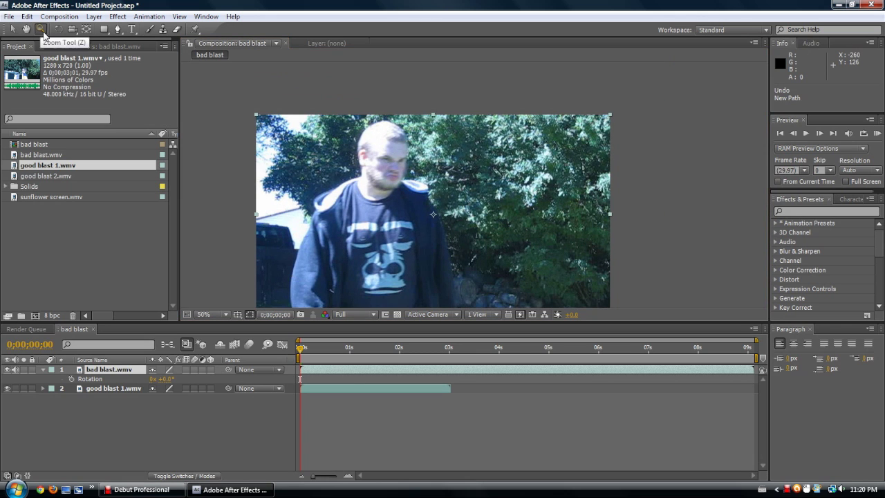
left_click(11, 29)
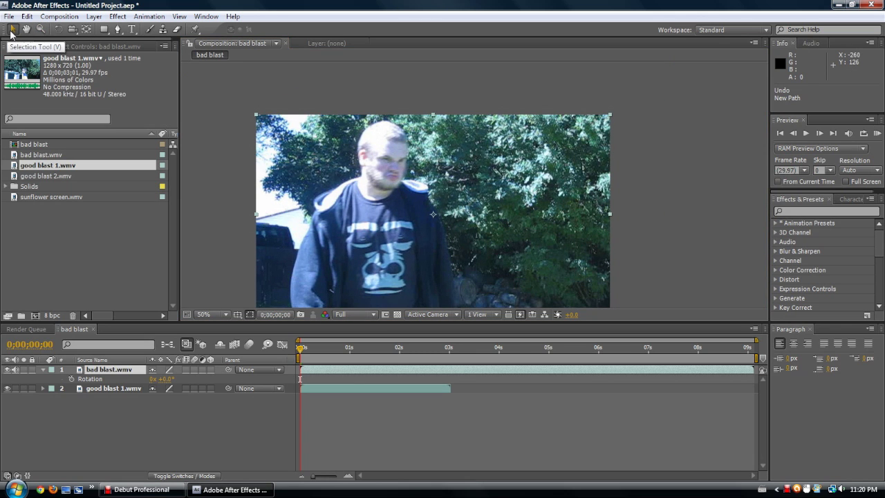
left_click_drag(419, 210, 430, 179)
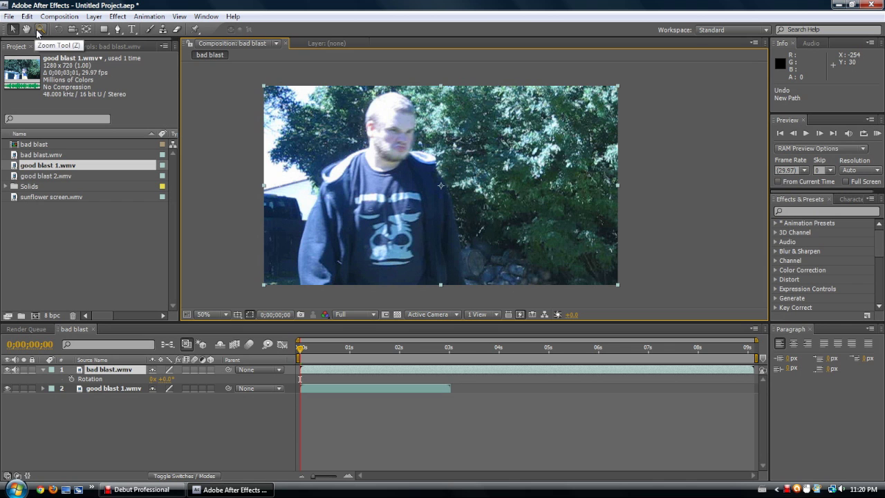
Zoom in and back out on the composition with the Zoom tool and recentre the frame.
left_click(40, 29)
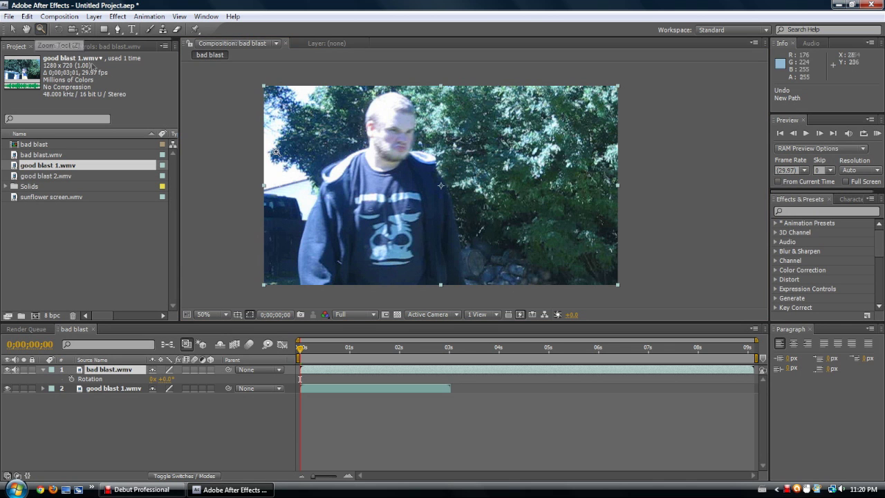
left_click(313, 164)
left_click(398, 198, "alt")
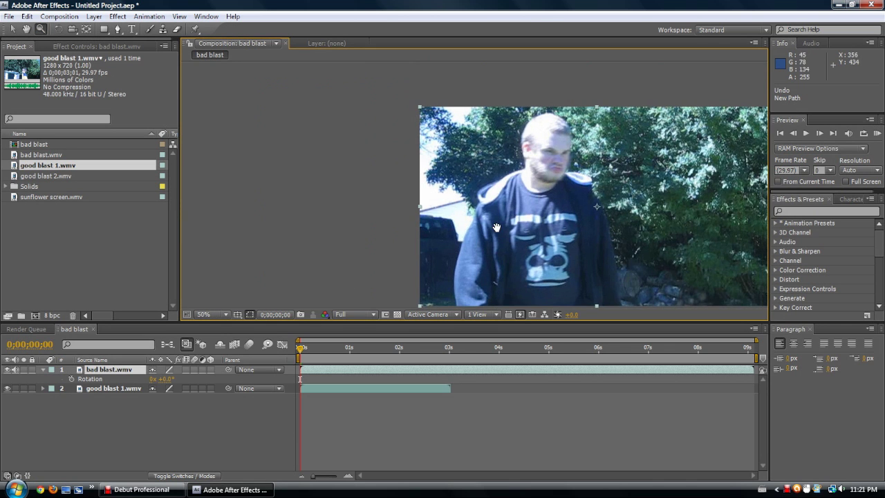
left_click(397, 198, "alt")
left_click(9, 32)
left_click_drag(291, 198, 344, 205)
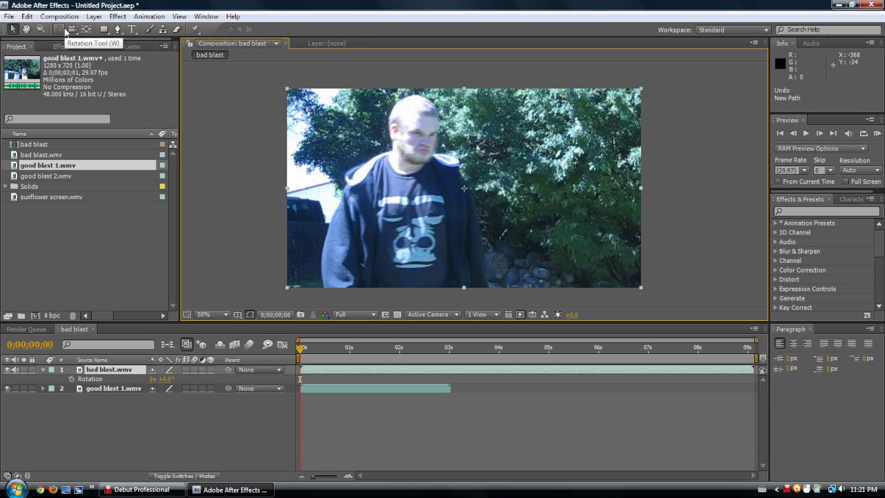
Rotate the bad blast.wmv layer to about -102° with the Rotation tool and undo the rotation.
left_click(65, 31)
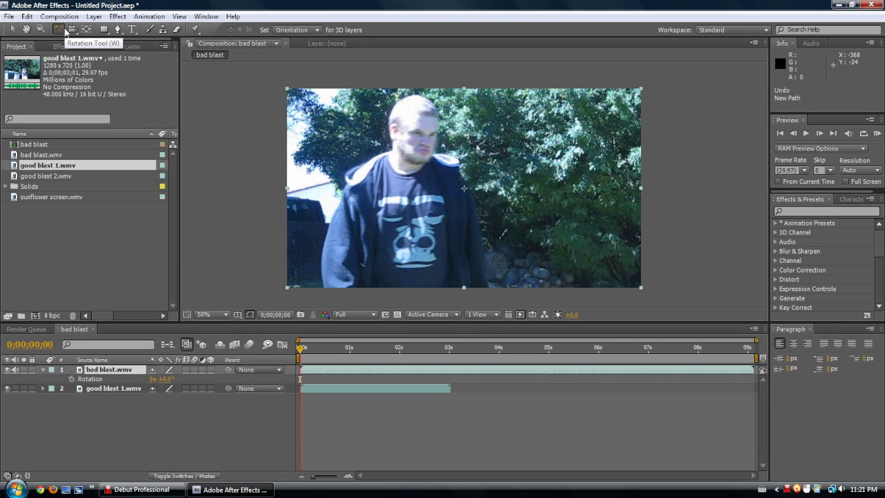
left_click_drag(437, 140, 359, 291)
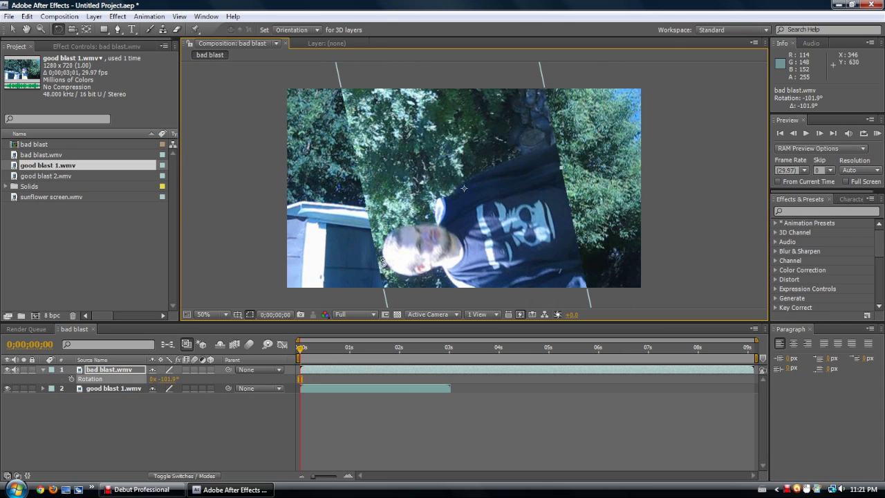
key("ctrl+z")
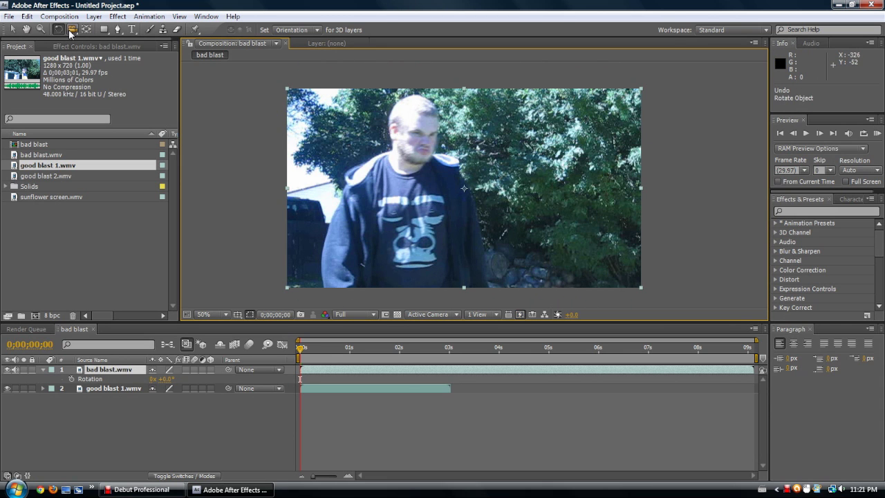
Draw a rectangular mask about 620 × 358 px over the man's torso, undo it, and look over the other shape tools.
left_click(71, 30)
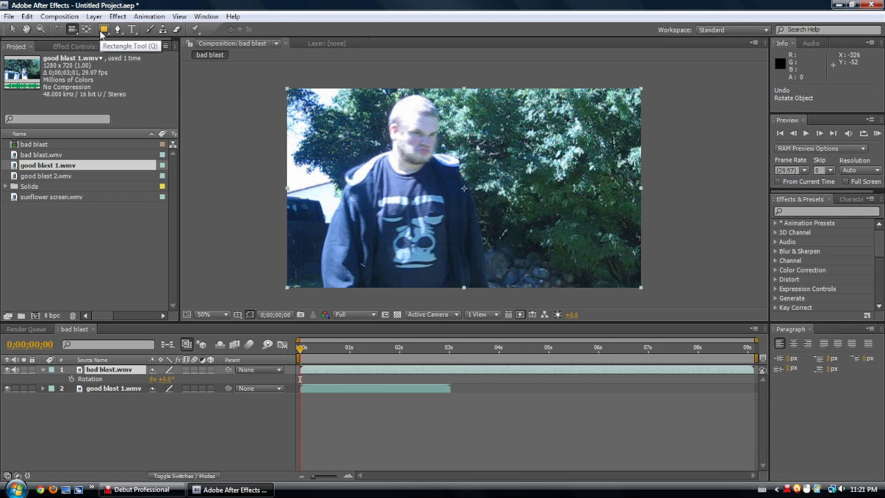
left_click(102, 30)
left_click_drag(355, 140, 528, 240)
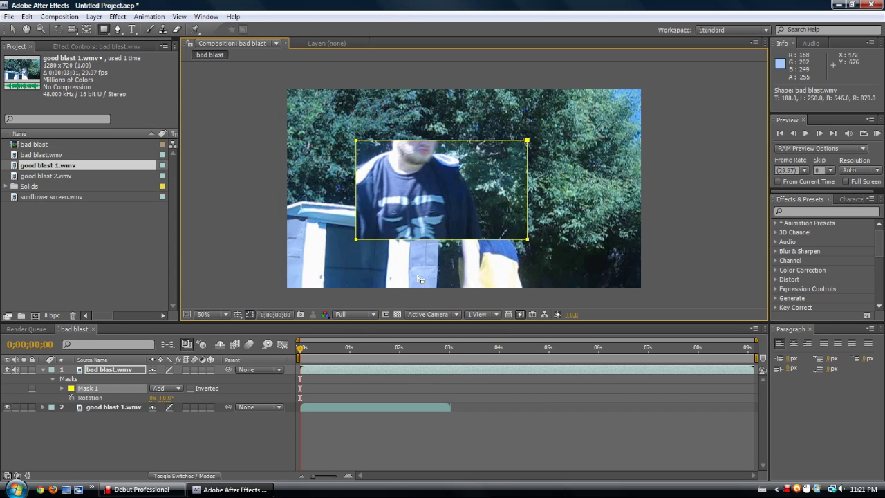
key("ctrl+z")
left_click(105, 29)
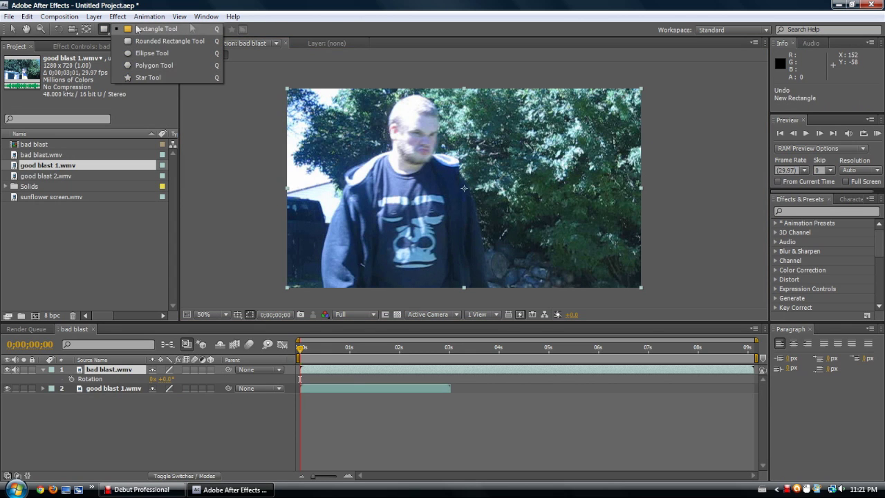
left_click(105, 30)
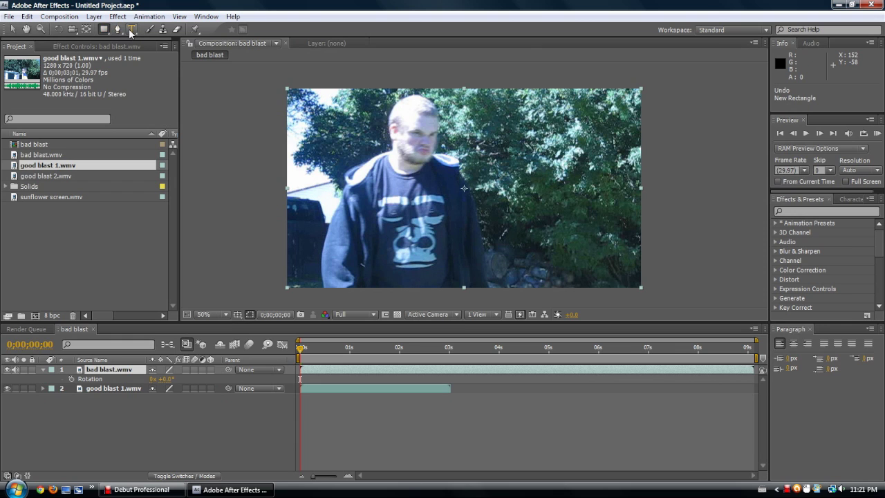
Add a text layer with the person's full name beside the man's head and enlarge the text to 184 px.
left_click(131, 30)
left_click(379, 161)
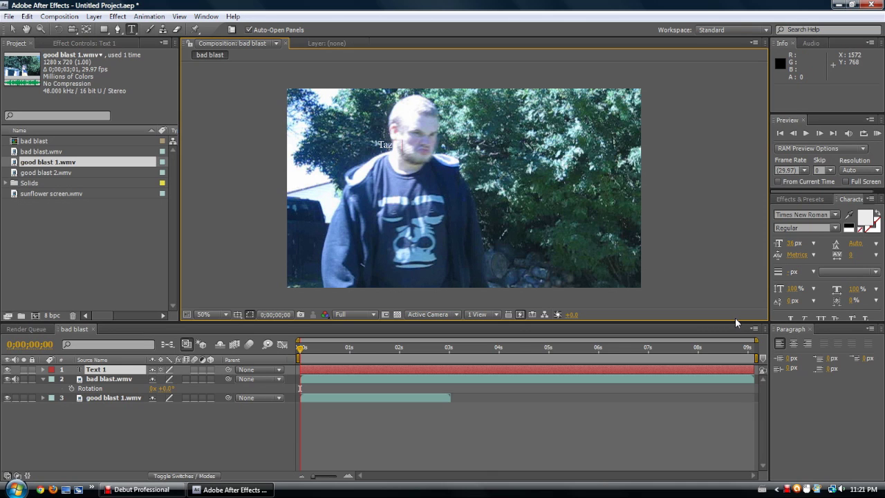
left_click(847, 203)
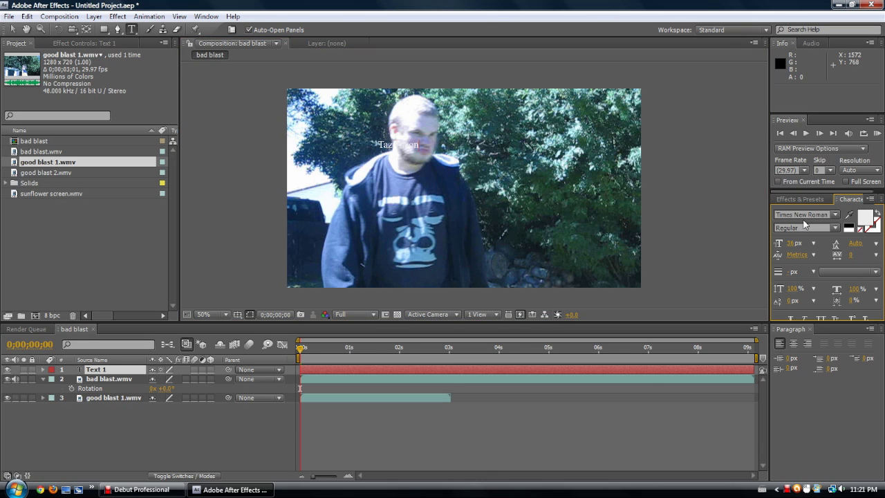
left_click(791, 243)
left_click_drag(421, 143, 379, 144)
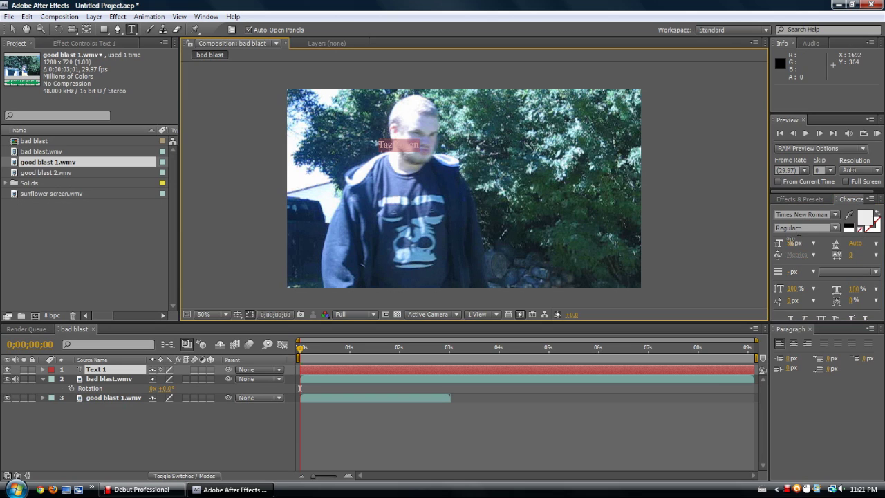
left_click_drag(790, 243, 875, 241)
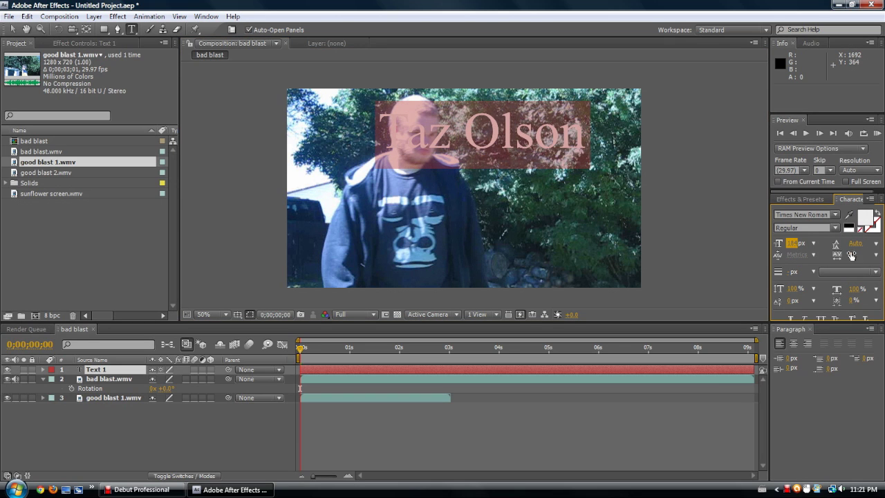
Set the text's tracking to -3, vertical scale to 108% and horizontal scale to 98%, and delete the text layer.
left_click(850, 255)
mouse_move(851, 255)
left_mouse_down()
mouse_move(884, 254)
mouse_move(858, 254)
left_mouse_up()
mouse_move(793, 285)
left_mouse_down()
mouse_move(781, 286)
mouse_move(795, 287)
left_mouse_up()
mouse_move(855, 296)
left_mouse_down()
mouse_move(883, 289)
mouse_move(859, 298)
left_mouse_up()
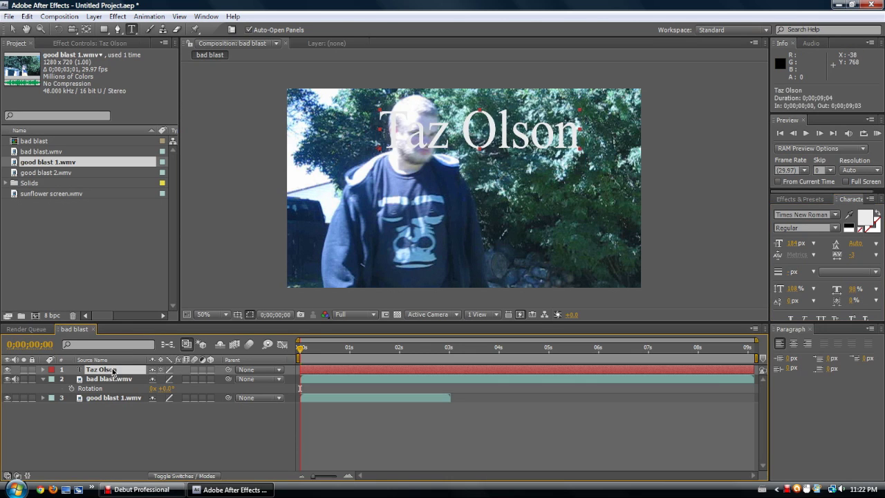
key("Delete")
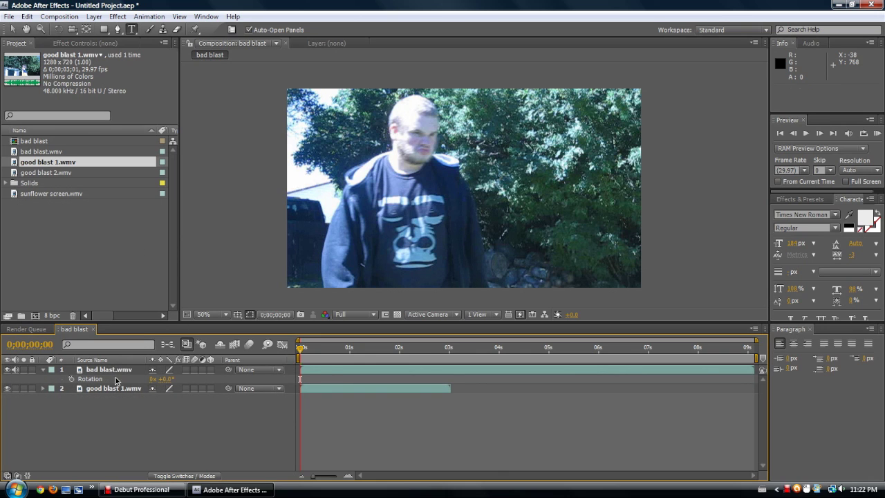
Activate the Pen tool, look over its vertex tool variants, and select the bad blast.wmv layer for masking.
left_click(121, 369)
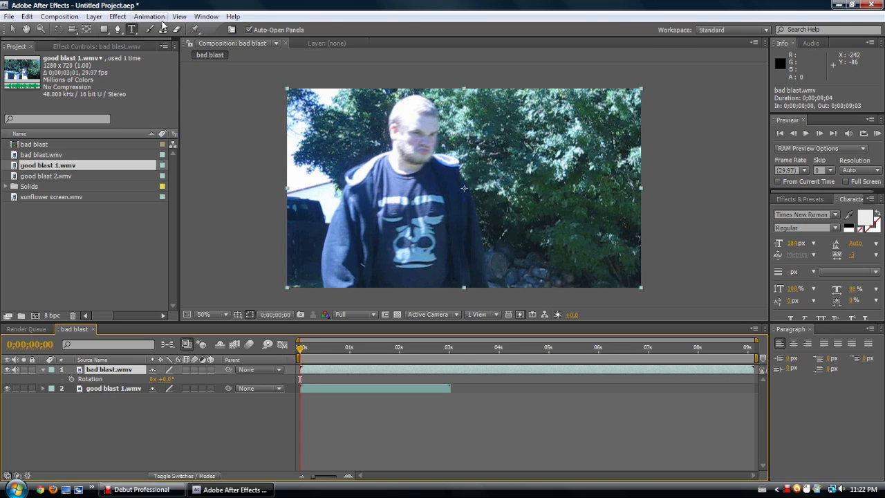
left_click(119, 30)
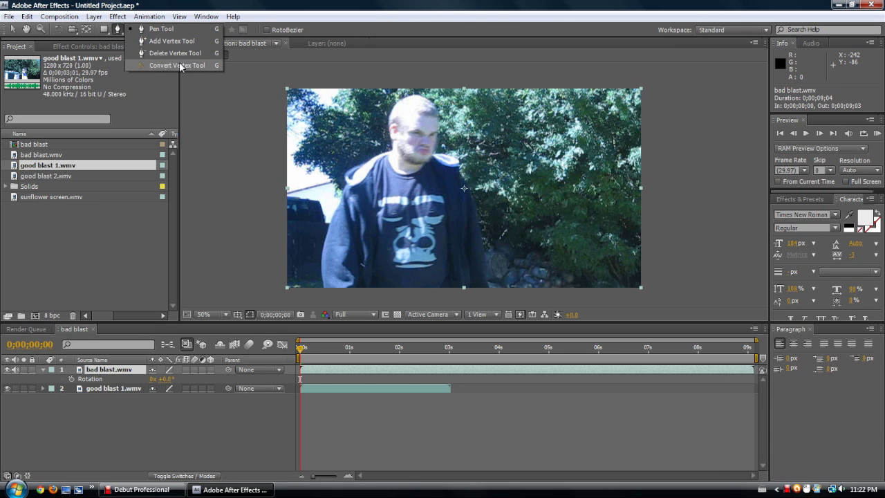
left_click(190, 419)
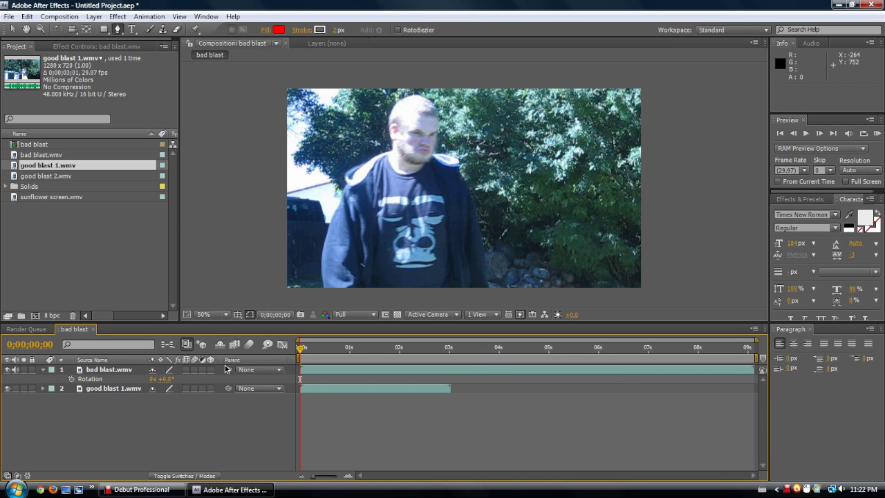
left_click(125, 372)
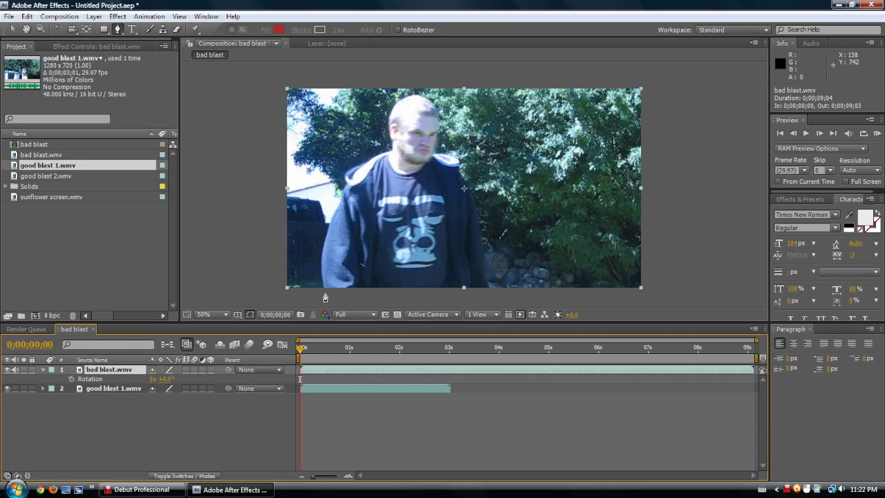
Start a Pen tool mask on bad blast.wmv at the frame's bottom edge and trace the outer sleeve up to the shoulder.
scroll(325, 293, "up", 3)
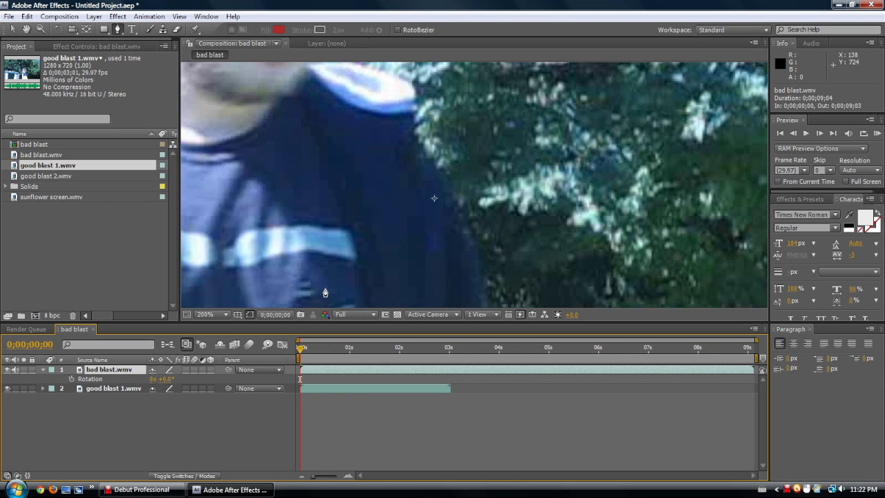
scroll(384, 200, "down", 2)
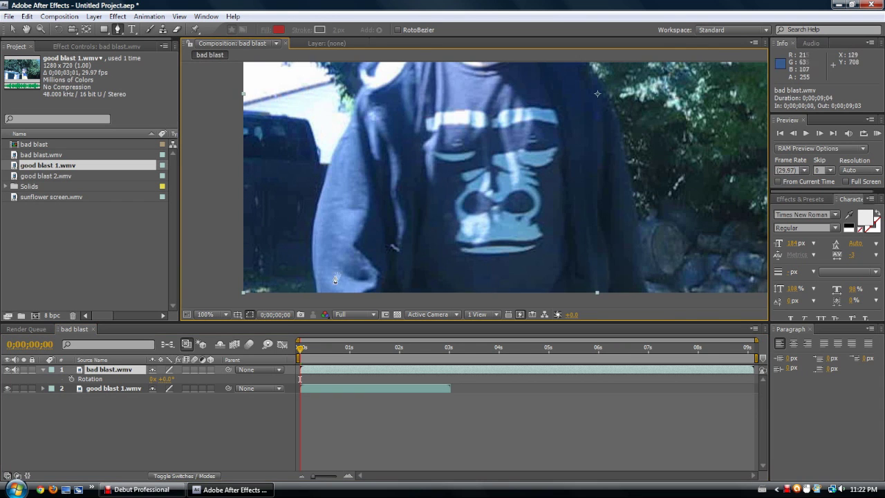
scroll(337, 279, "up", 3)
scroll(327, 244, "down", 1)
left_click(280, 255)
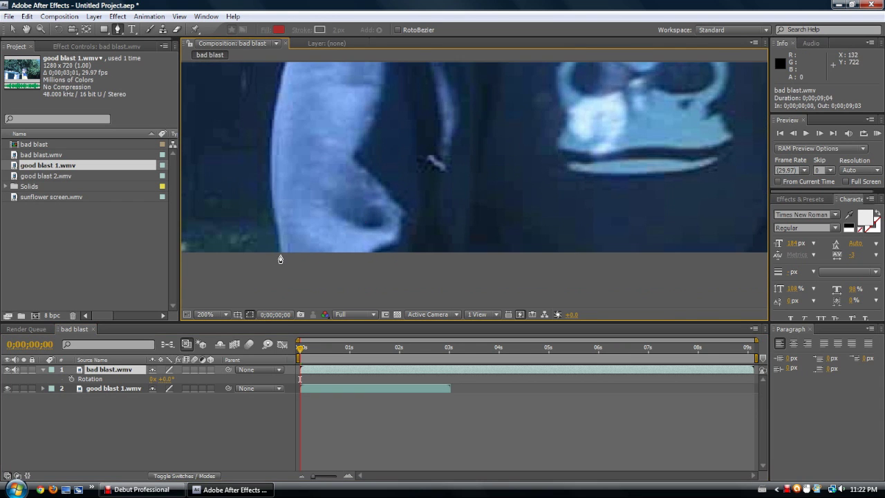
left_click(272, 174)
scroll(347, 214, "down", 2)
left_click(347, 205)
left_click(360, 160)
left_click(378, 122)
left_click_drag(426, 127, 390, 209)
left_click(360, 156)
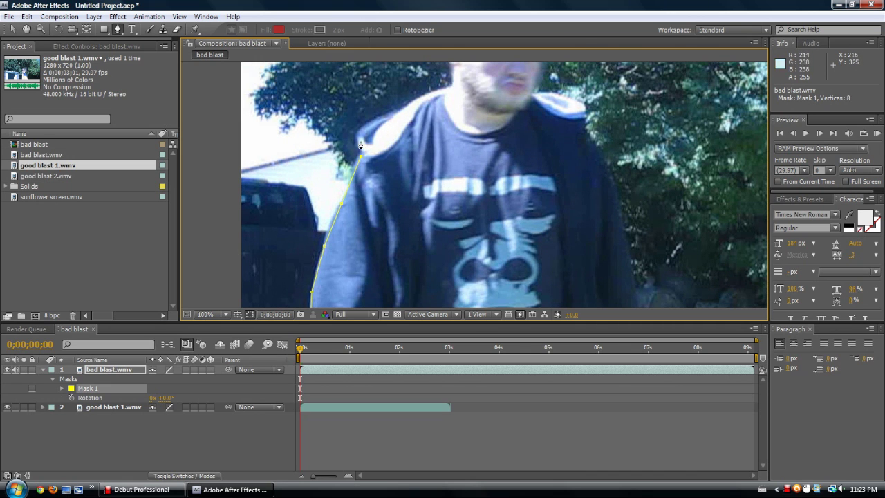
Continue the bad blast.wmv mask over the first shoulder, up the neck and around the man's head down to his jaw.
left_click(358, 138)
left_click(371, 122)
left_click(412, 101)
left_click(446, 88)
left_click_drag(468, 83, 405, 175)
left_click(400, 142)
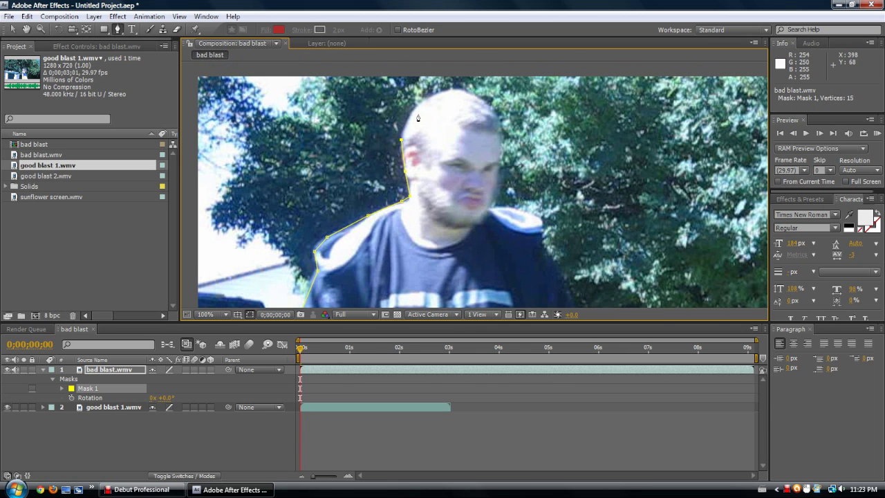
left_click(444, 92)
left_click(499, 174)
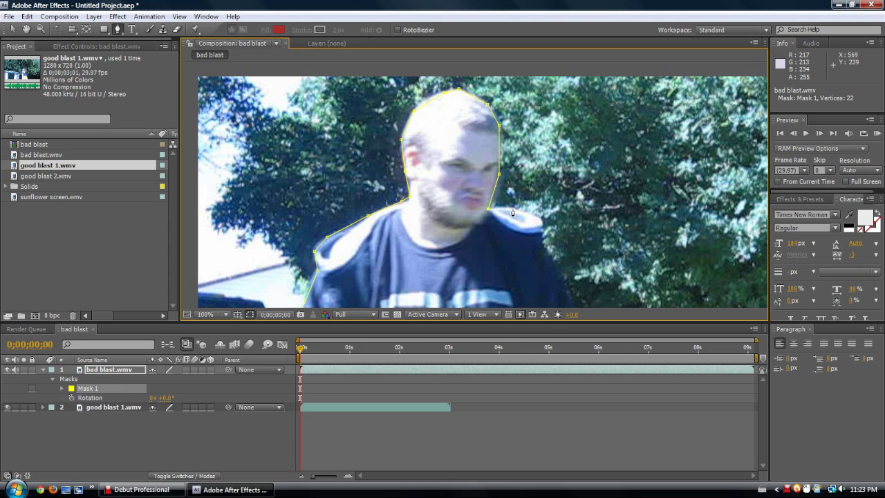
Continue the mask across the other shoulder and down the outer sleeve to just below the frame's bottom edge.
left_click(543, 241)
left_click_drag(578, 293, 525, 219)
left_click(500, 200)
left_click(516, 231)
left_click(530, 290)
left_click_drag(536, 293, 480, 253)
left_click(480, 253)
left_click(490, 299)
Close the mask path at its starting vertex, undo the closing, and close it there again.
left_click_drag(382, 277, 444, 269)
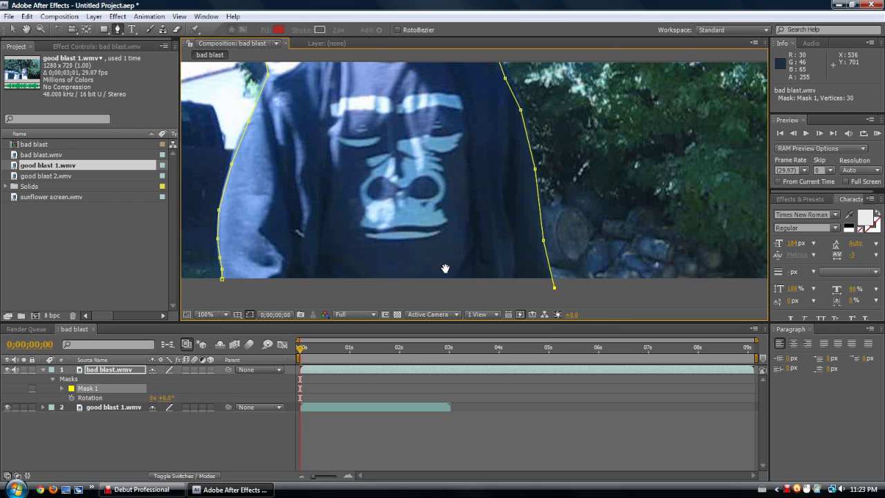
left_click(222, 278)
key("comma")
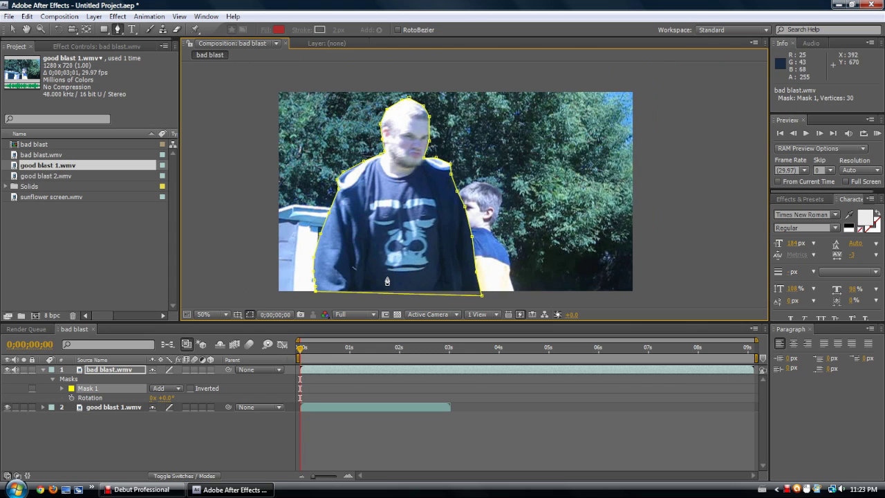
key("ctrl+z")
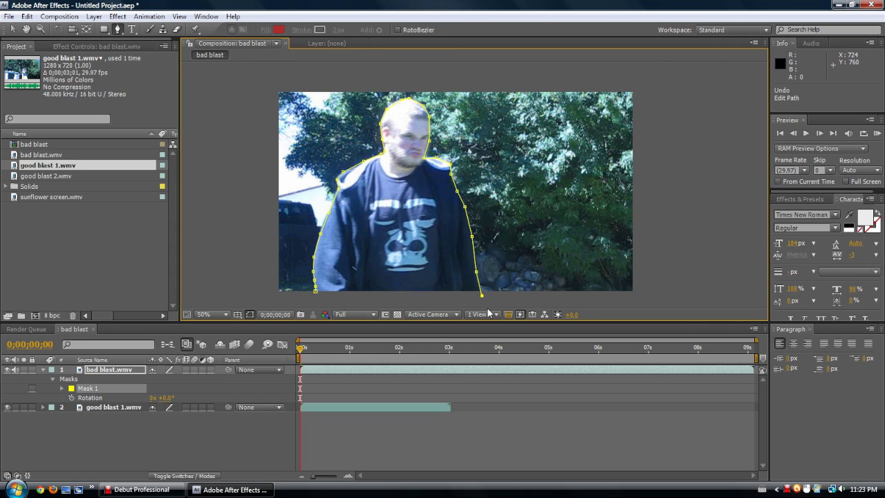
left_click(316, 294)
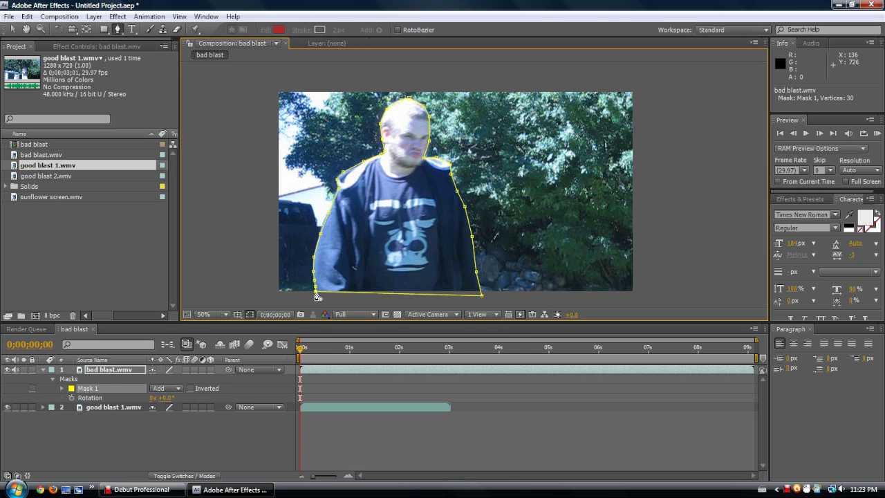
Deselect the layer and move the masked man with the Selection tool to position 506, 362.
left_click(172, 433)
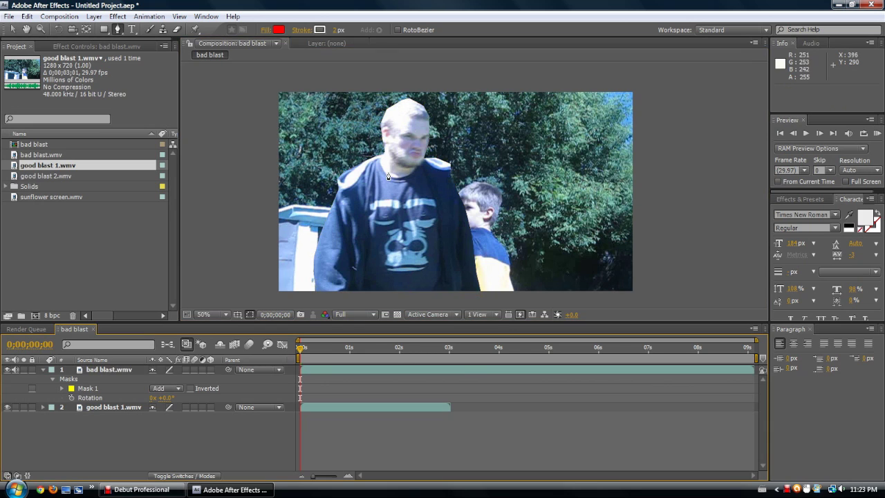
left_click(12, 30)
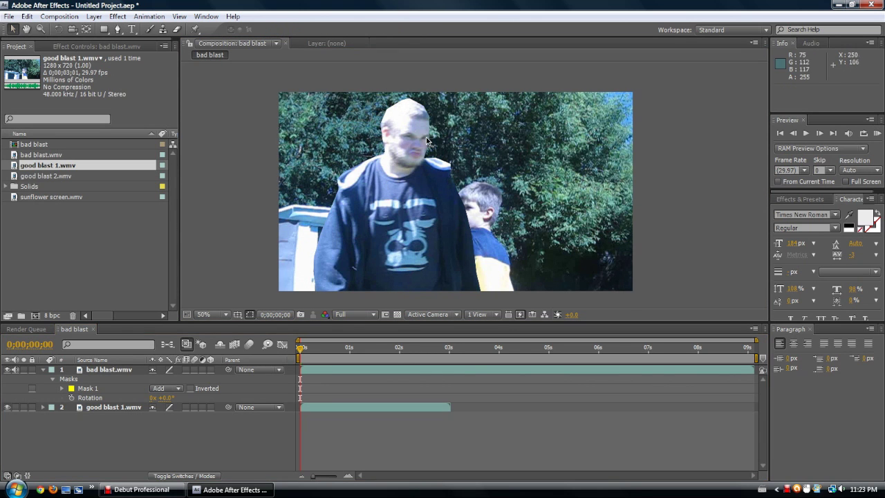
left_click_drag(397, 220, 361, 221)
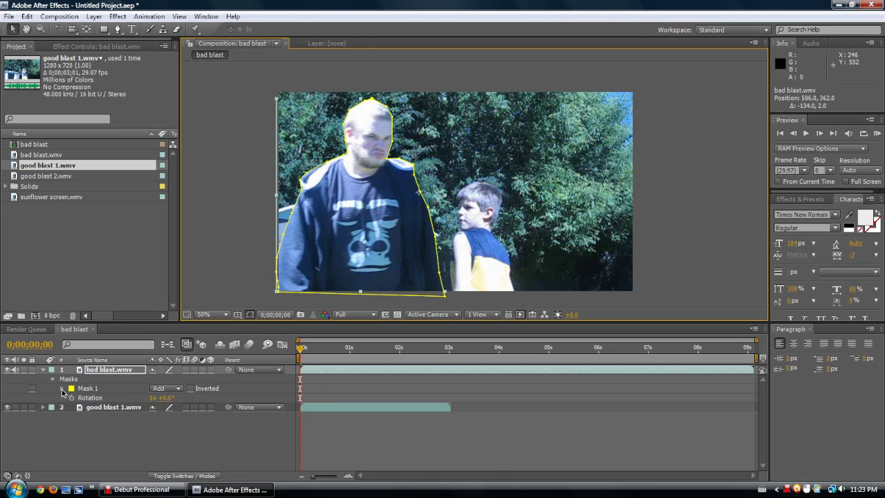
Expand Mask 1 on bad blast.wmv and alternate between showing only Mask Path and all of its mask properties.
left_click(62, 390)
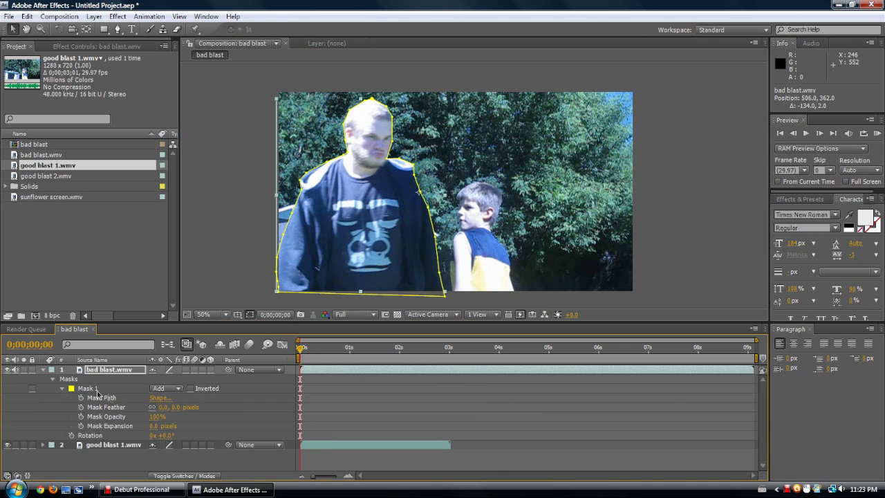
left_click(97, 390)
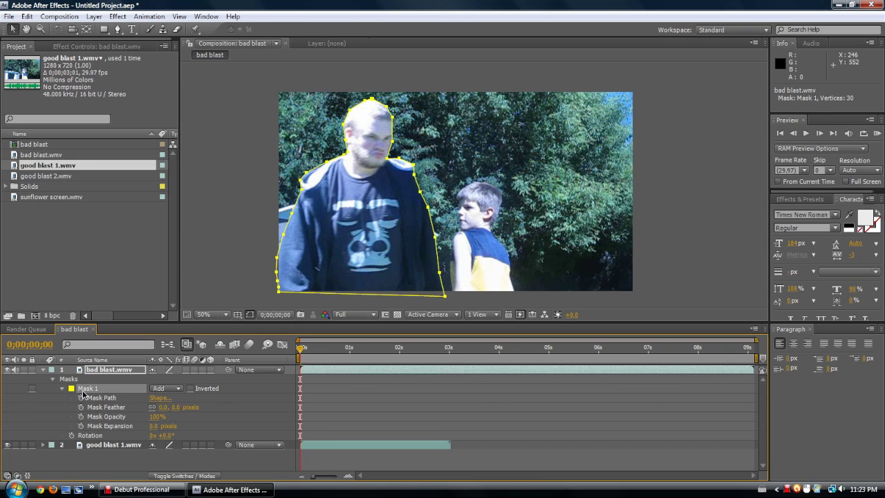
left_click(89, 389)
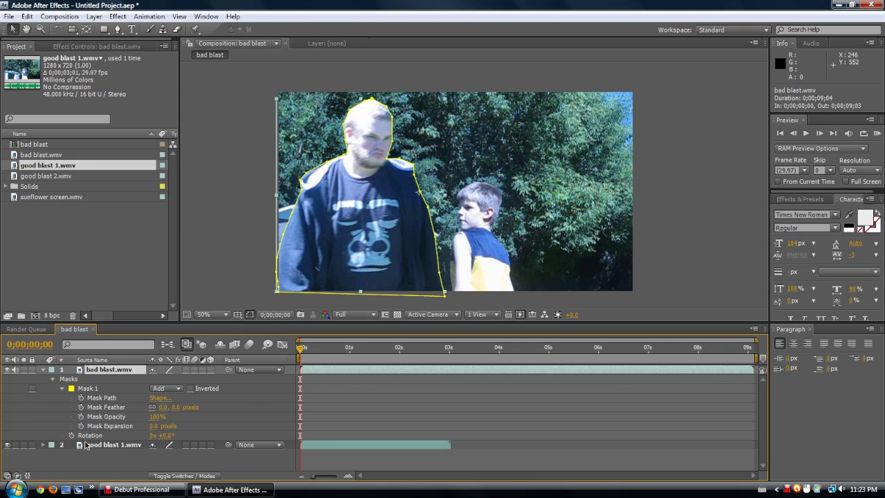
key("m")
key("m")
key("m")
key("m")
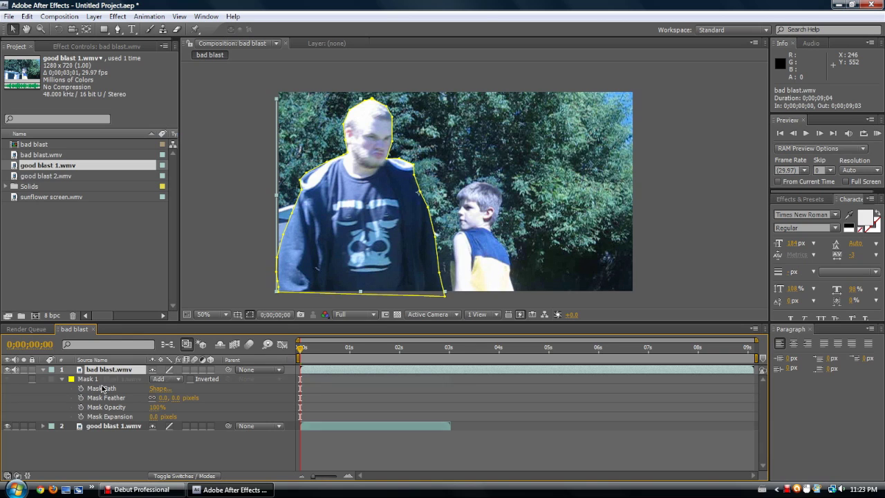
key("m")
key("m")
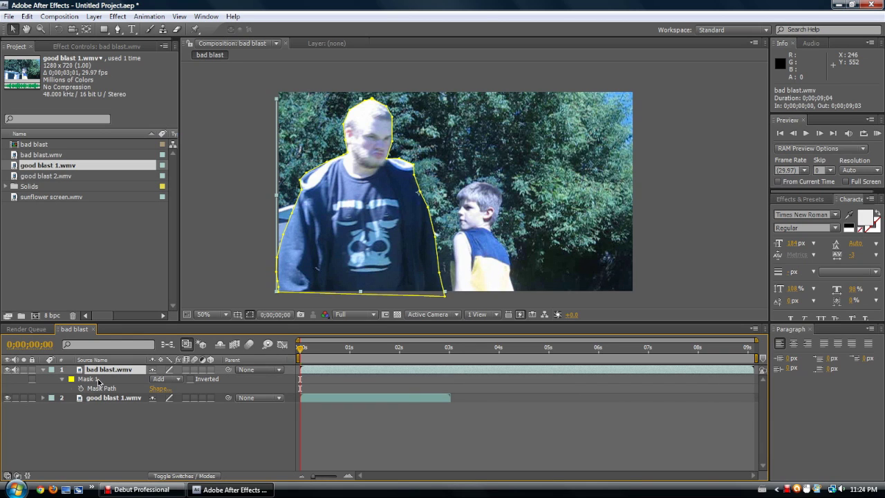
key("m")
key("m")
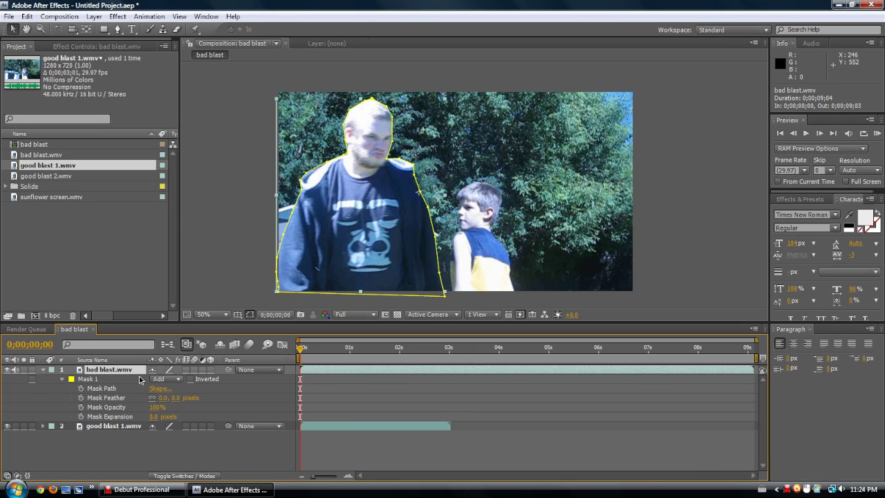
Draw a closed four-point Pen tool mask around the face print on the man's shirt in bad blast.wmv.
left_click(117, 29)
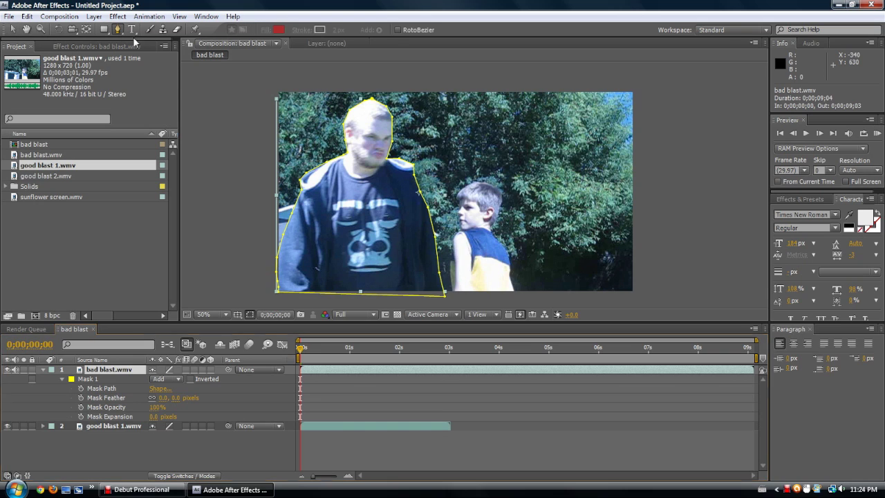
left_click(333, 200)
left_click(405, 200)
left_click(409, 273)
left_click(323, 270)
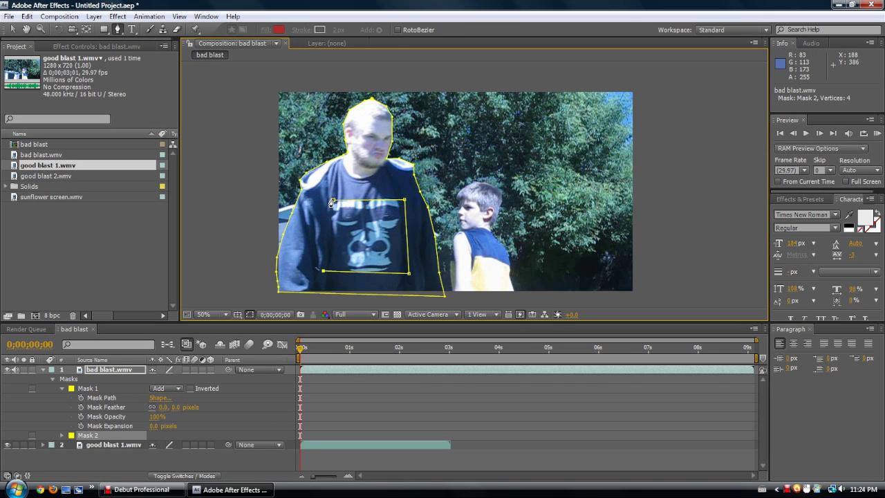
left_click(332, 200)
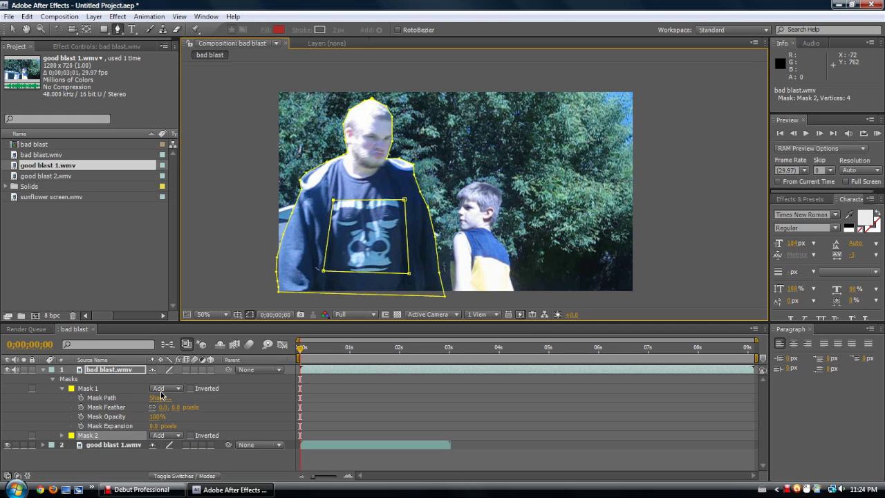
Switch Mask 2's mode to None and back to Add, and set Mask 1's mode to None.
left_click(170, 438)
left_click(116, 437)
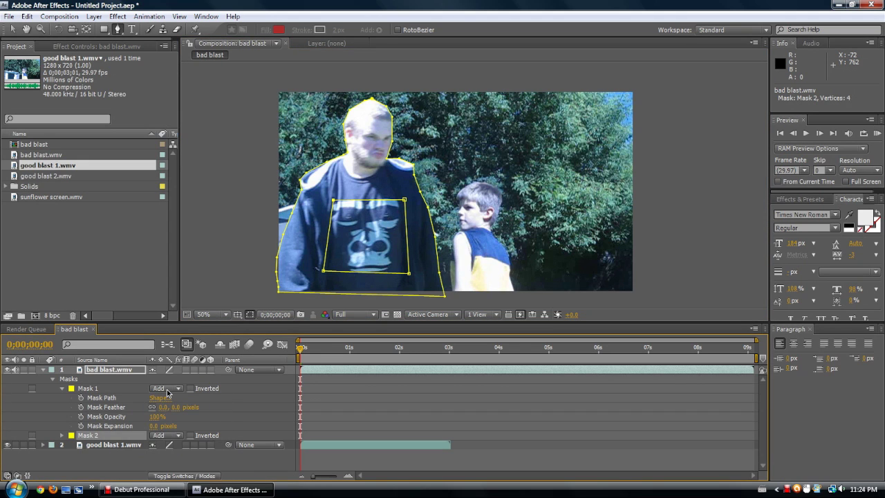
left_click(177, 437)
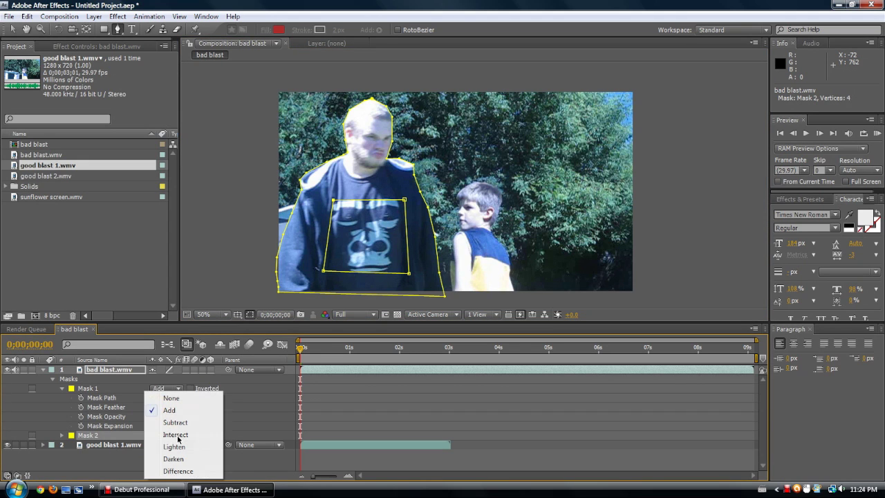
left_click(189, 402)
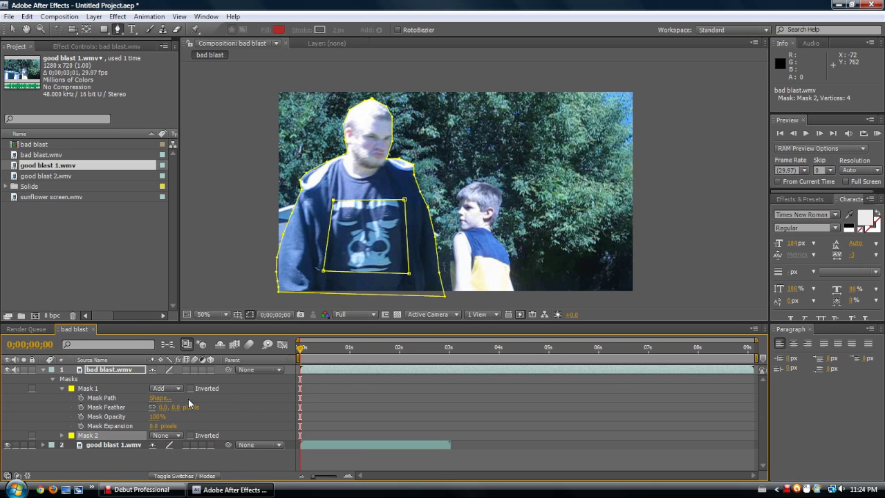
left_click(174, 434)
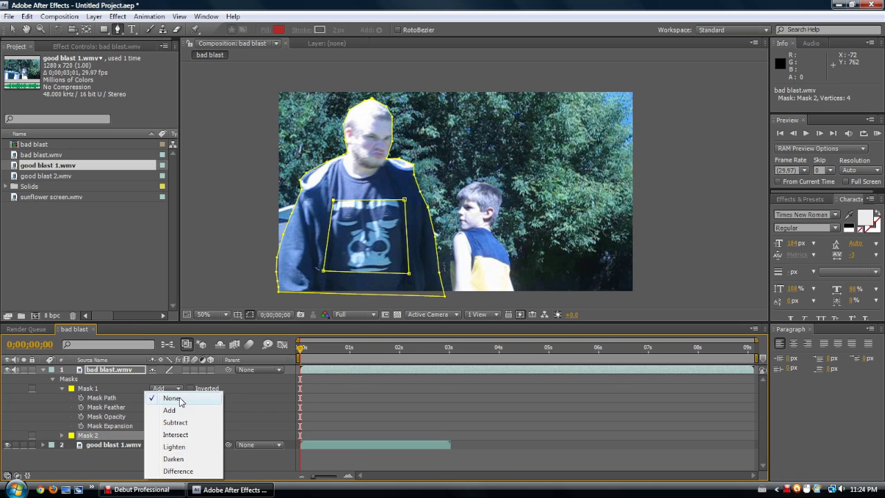
left_click(179, 400)
left_click(174, 435)
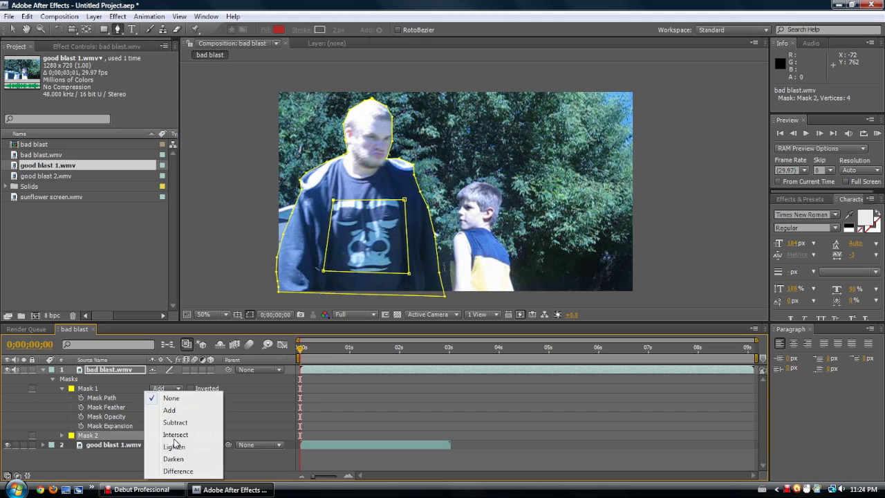
left_click(172, 410)
left_click(170, 388)
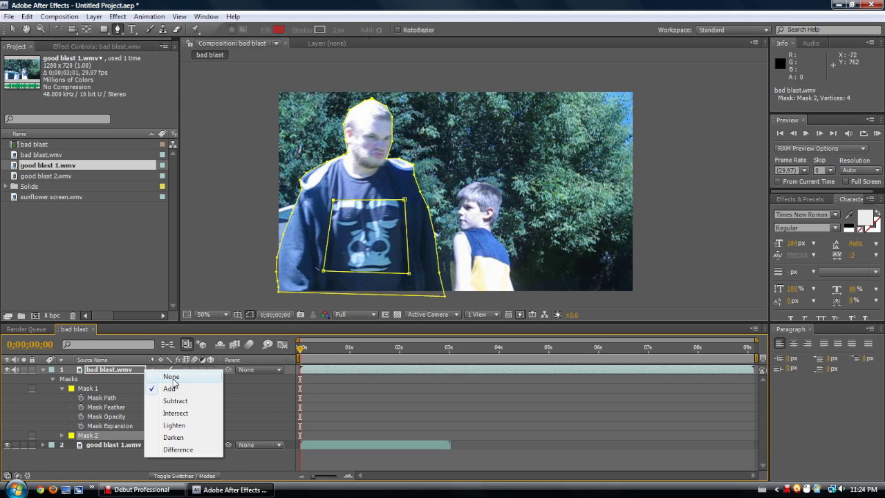
left_click(171, 377)
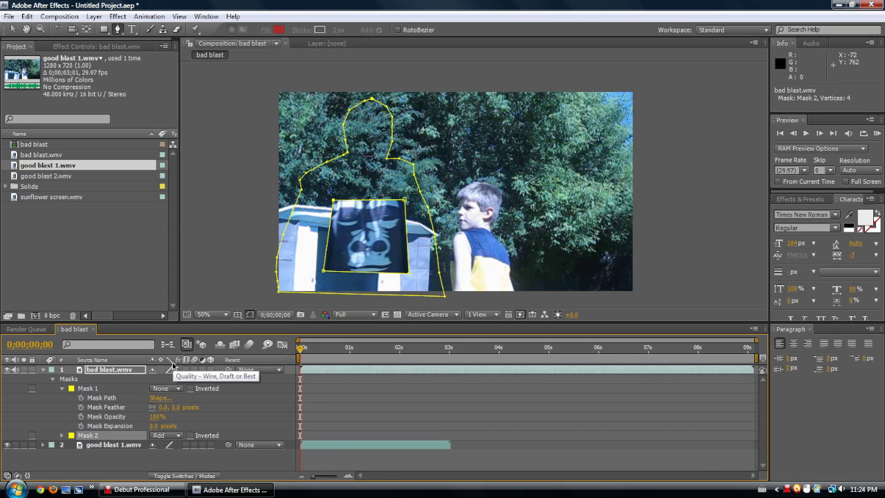
Reshape Mask 2 with the Selection tool by slightly moving its two upper corner vertices.
left_click(10, 30)
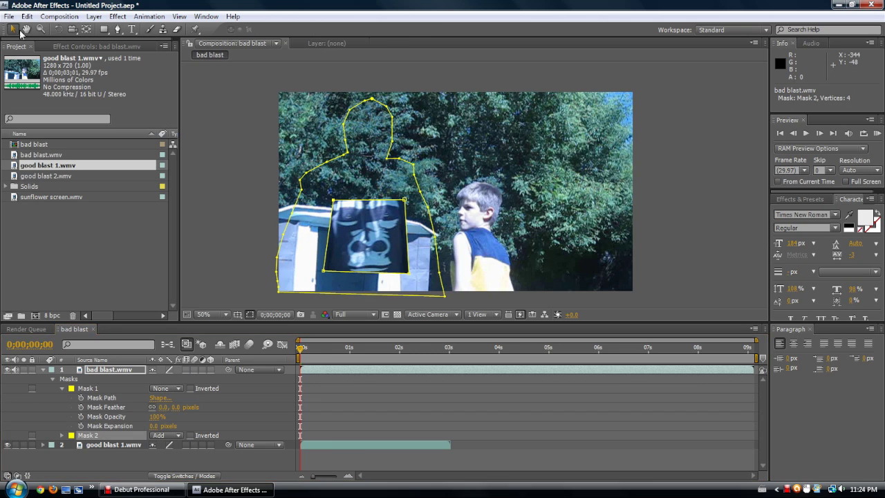
mouse_move(335, 202)
left_mouse_down()
mouse_move(305, 187)
mouse_move(342, 191)
left_mouse_up()
left_click(335, 198)
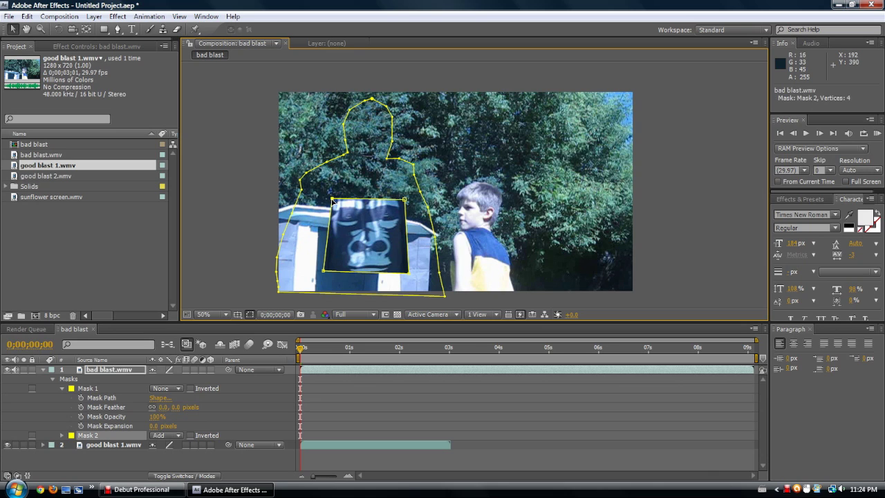
left_click_drag(407, 200, 407, 196)
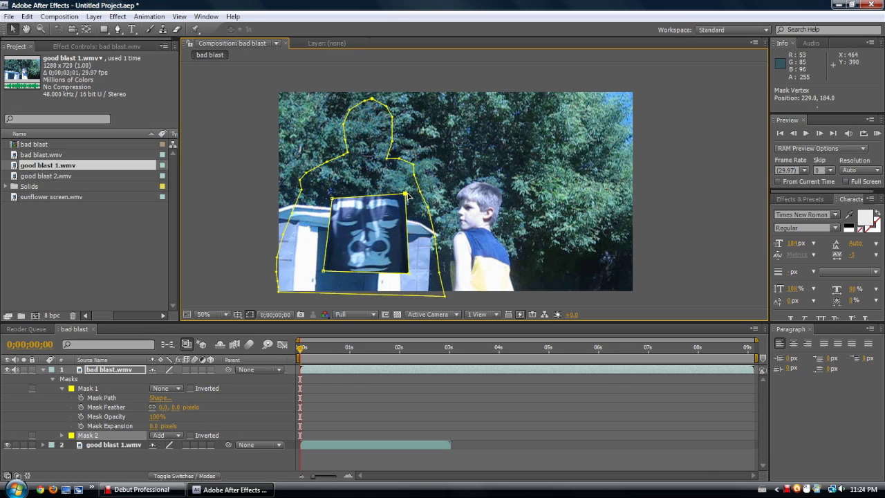
Add an extra Pen tool vertex on the shoulder segment of Mask 1's path and remove it again.
left_click(118, 30)
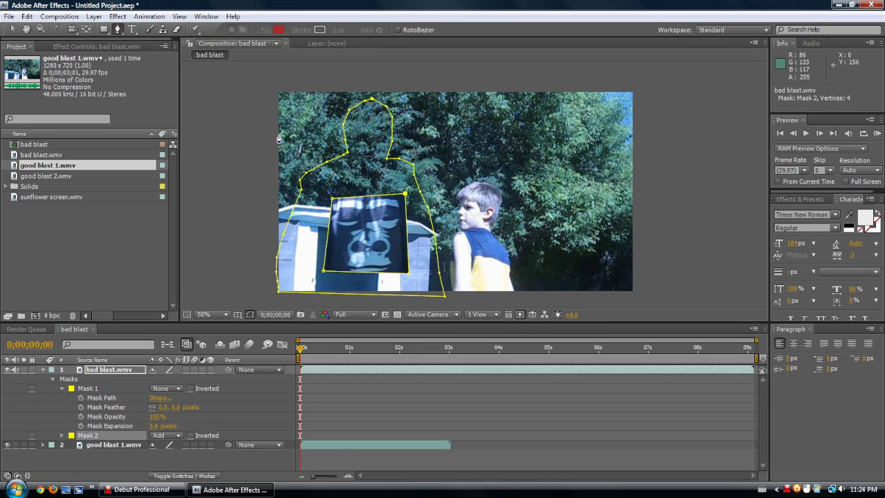
key("period")
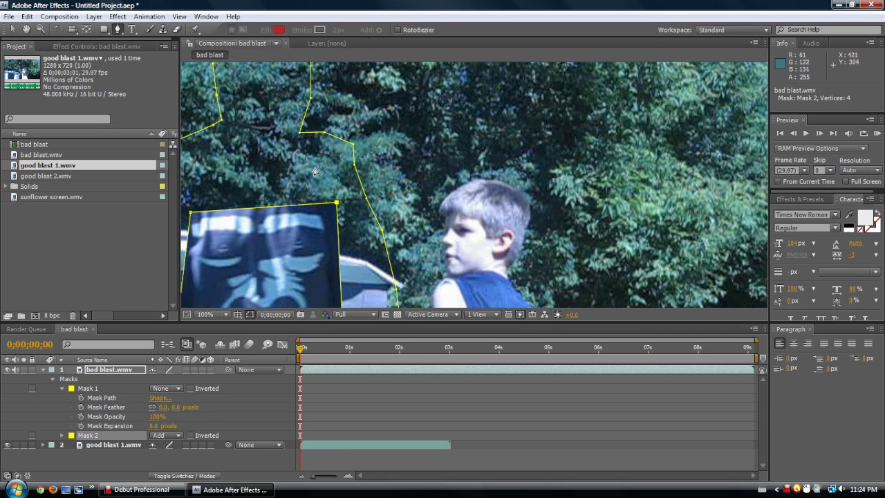
key("period")
left_click_drag(305, 212, 549, 205)
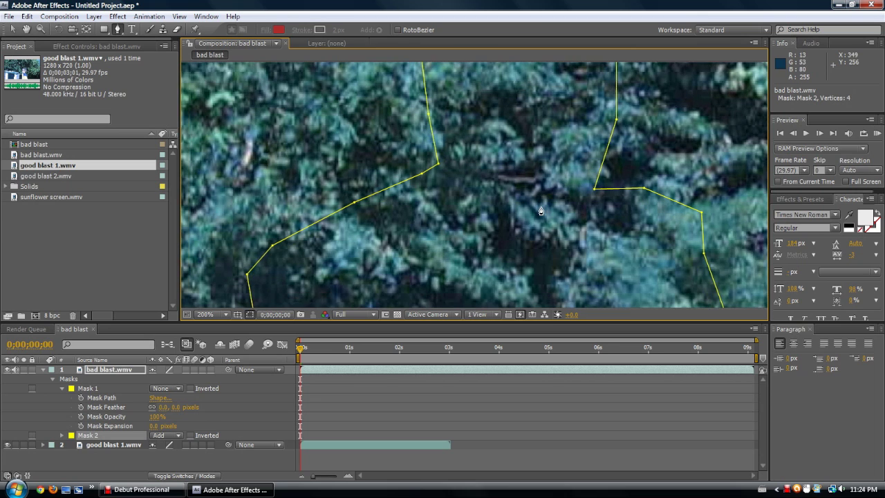
left_click(315, 228)
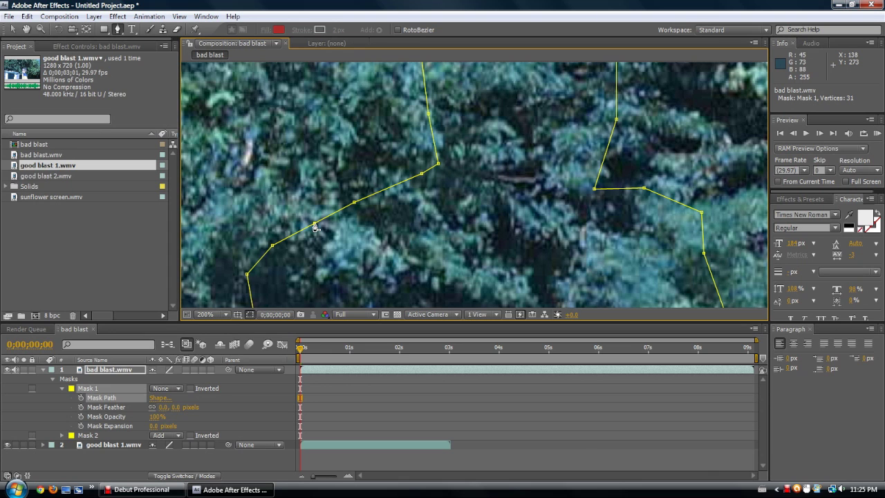
scroll(420, 246, "down", 1)
left_click_drag(432, 259, 341, 158)
key("comma")
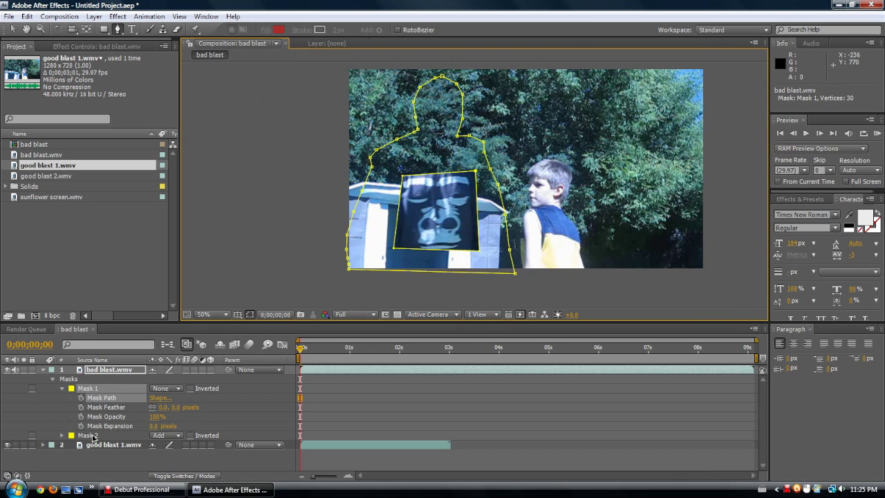
Select Mask 2 and set Mask 1's mode to Add.
left_click(101, 437)
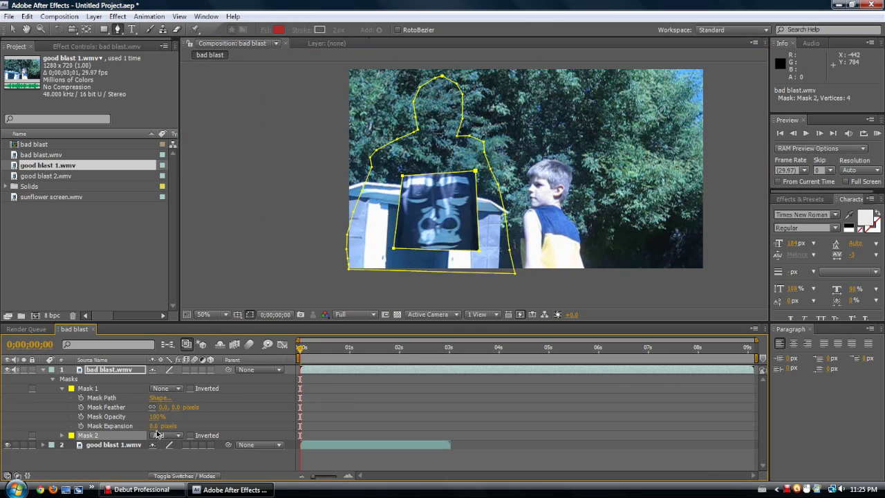
left_click(158, 389)
left_click(169, 405)
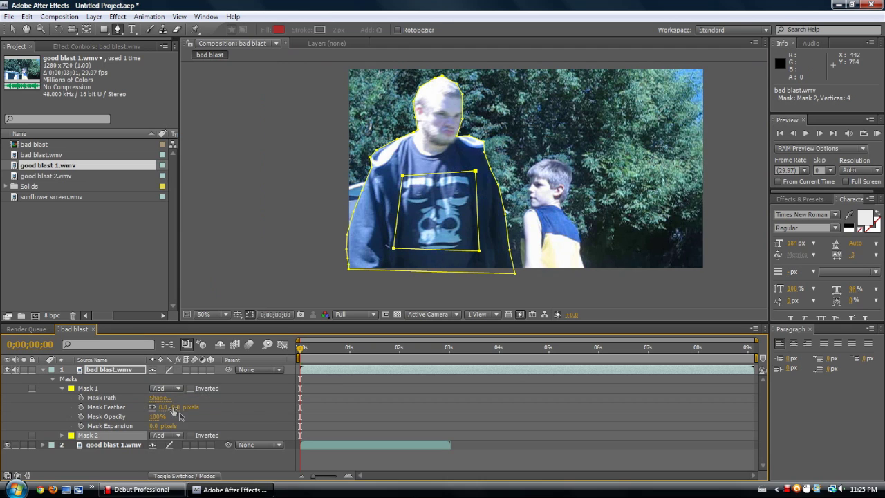
Set Mask 2's mode to Subtract, followed by None.
left_click(173, 436)
left_click(176, 423)
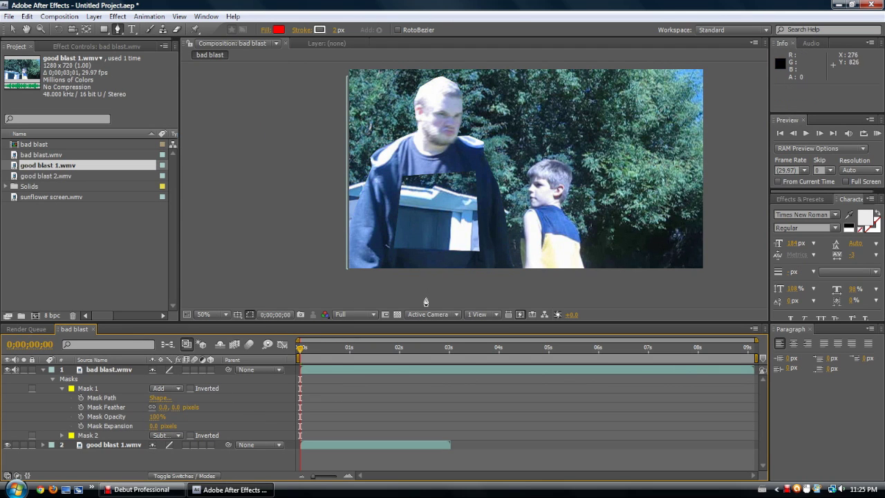
left_click(176, 436)
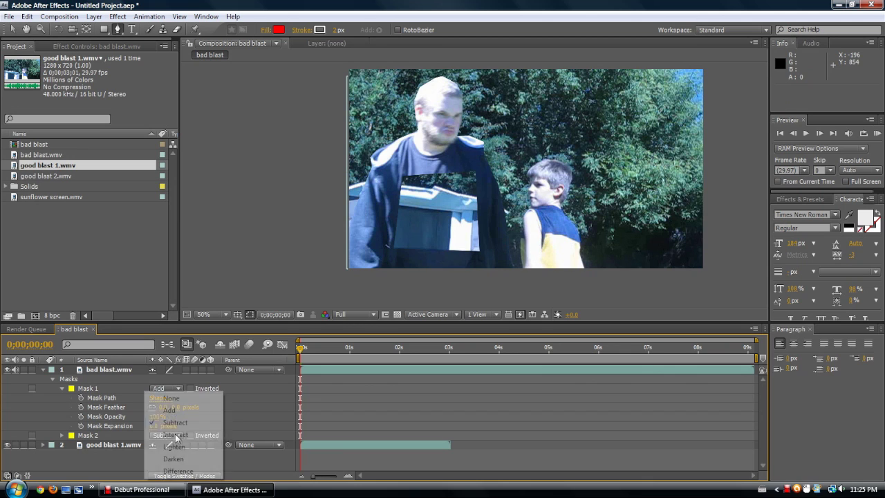
left_click(170, 399)
Delete Mask 2 from the bad blast.wmv layer, switch to the Selection tool and deselect everything.
left_click(108, 440)
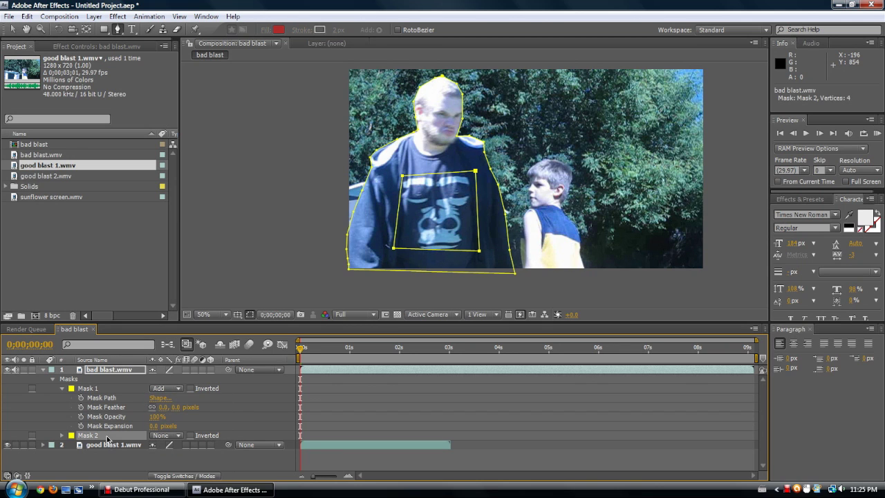
key("Delete")
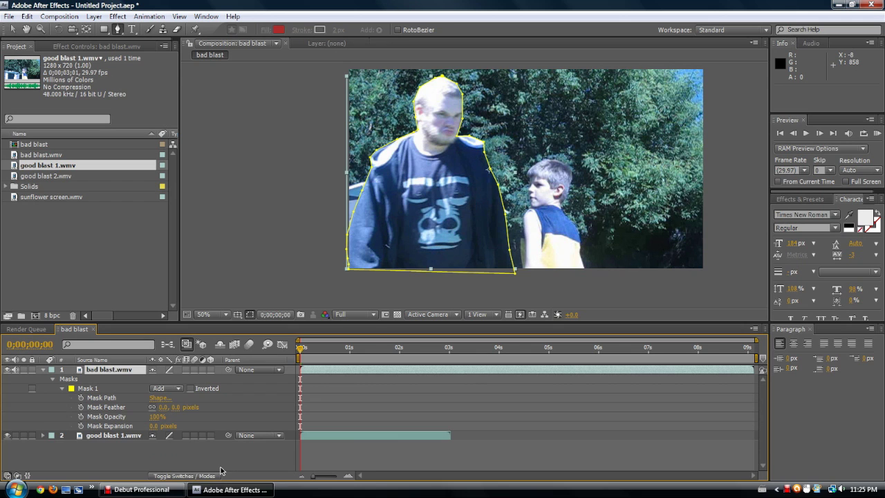
left_click(13, 29)
key("F2")
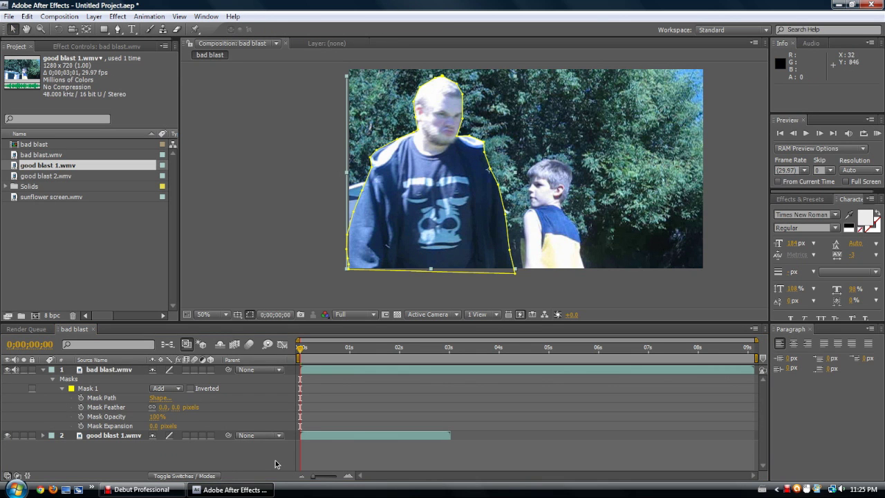
Nudge the masked bad blast.wmv layer slightly in the composition to position 512, 364, and deselect it.
scroll(435, 228, "up", 2)
scroll(436, 228, "down", 2)
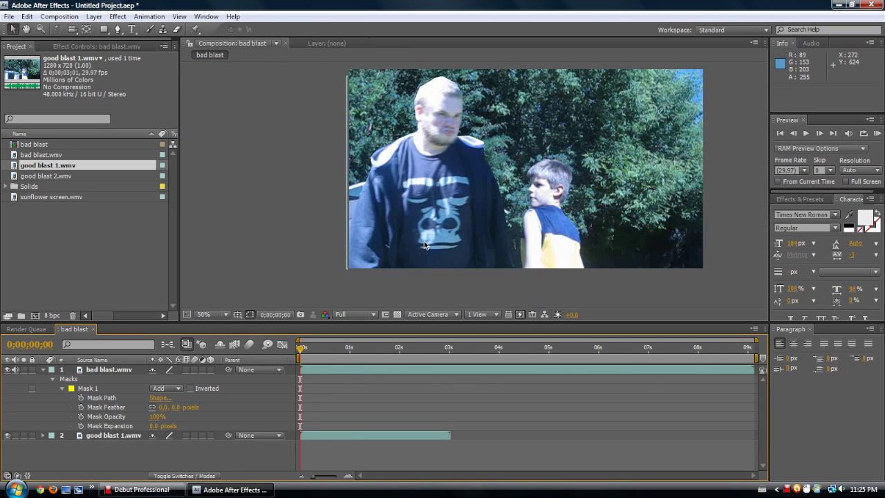
left_click_drag(419, 201, 390, 239)
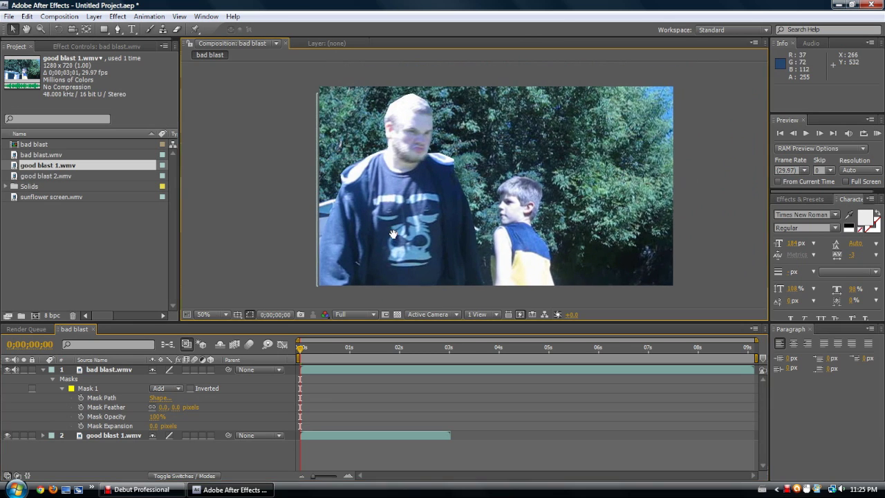
left_click(110, 368)
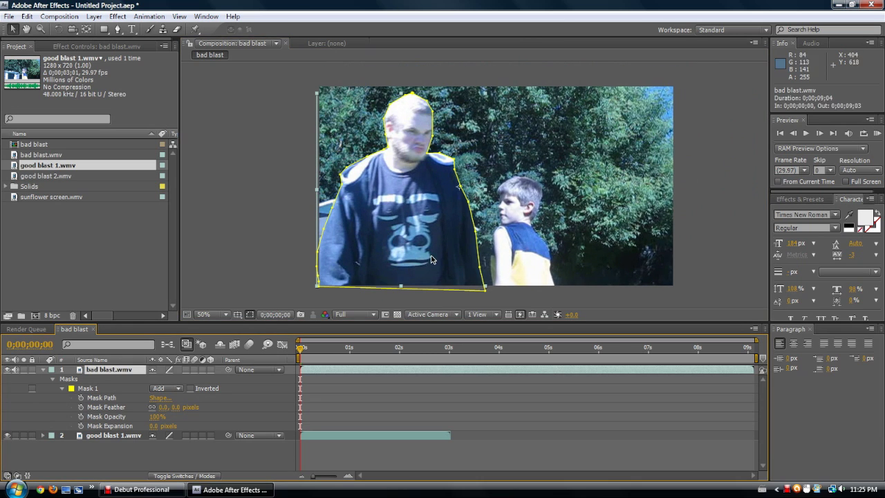
left_click_drag(424, 248, 427, 249)
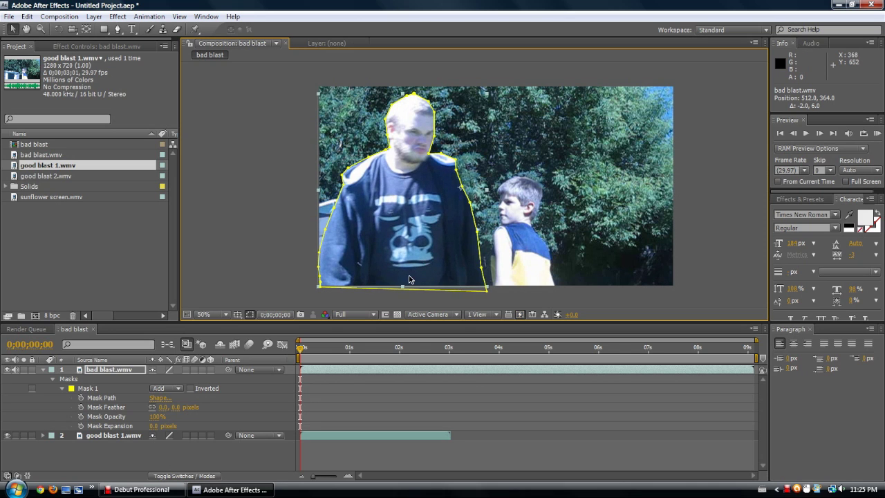
left_click(229, 457)
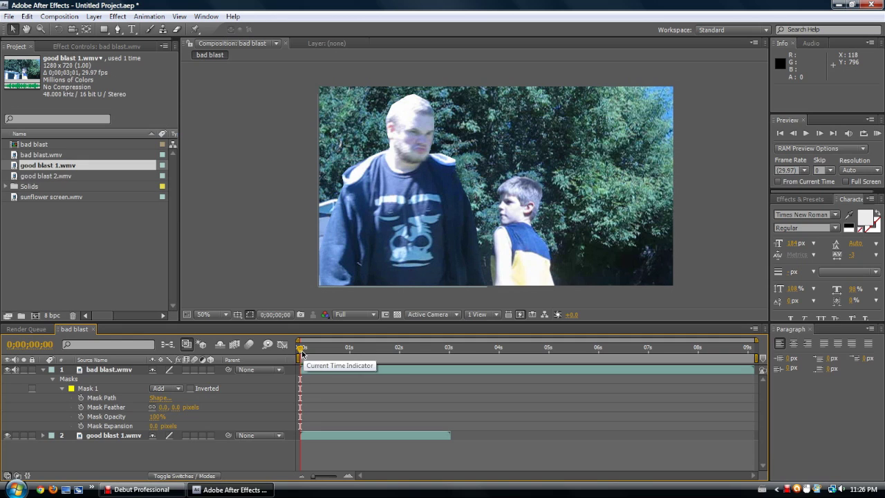
Select the bad blast.wmv layer and toggle mask and shape path visibility off, on and off again.
left_click(104, 371)
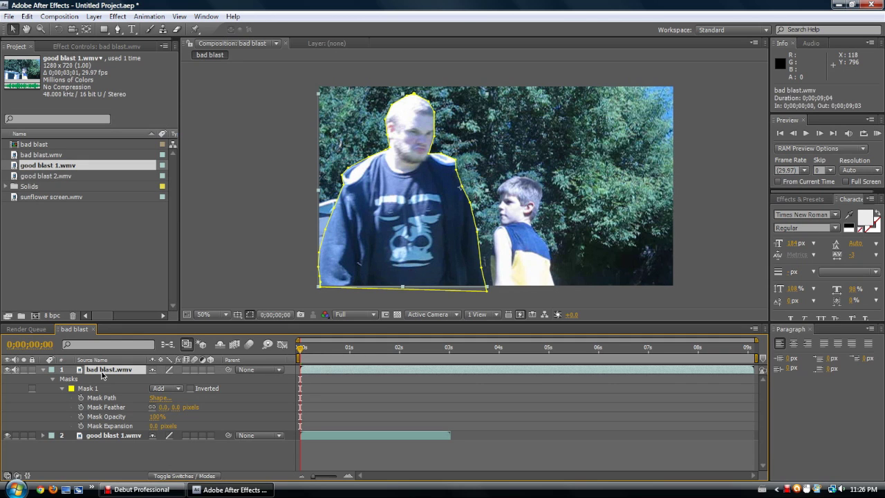
left_click(164, 458)
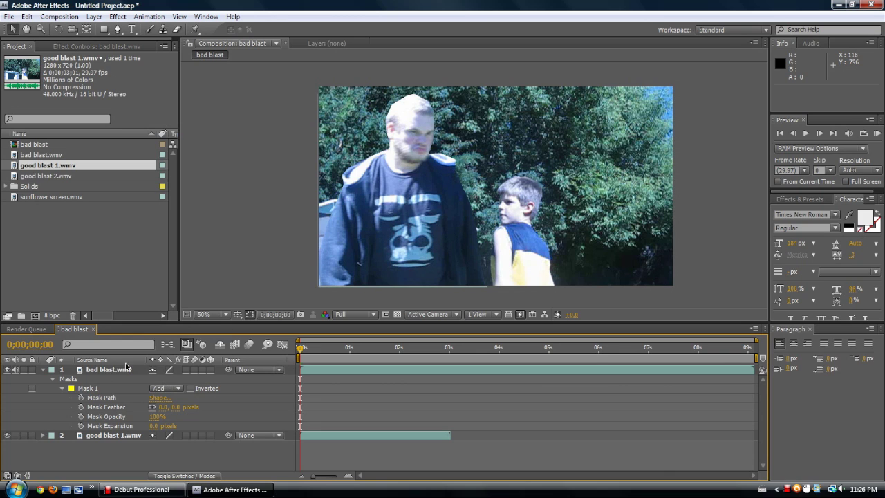
left_click(90, 371)
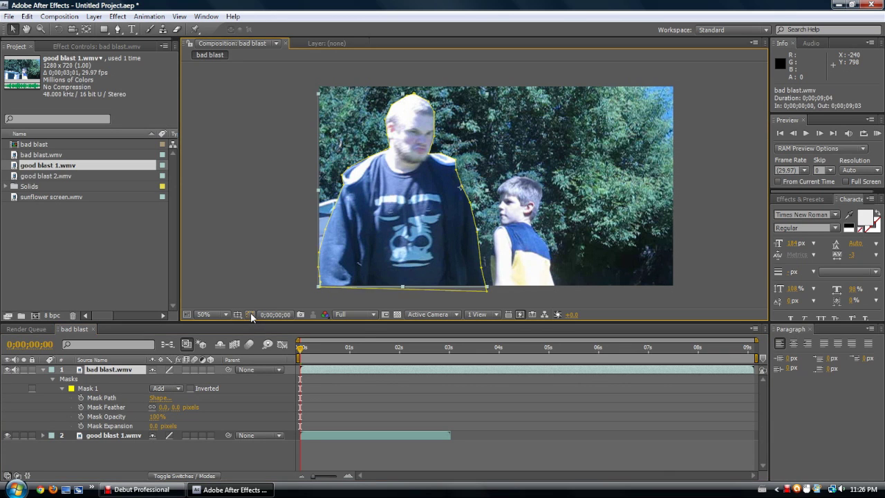
left_click(251, 315)
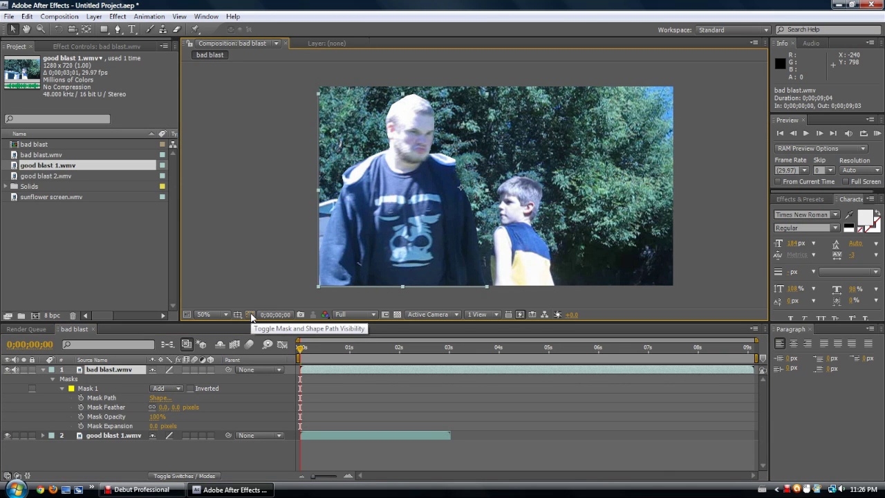
left_click(251, 315)
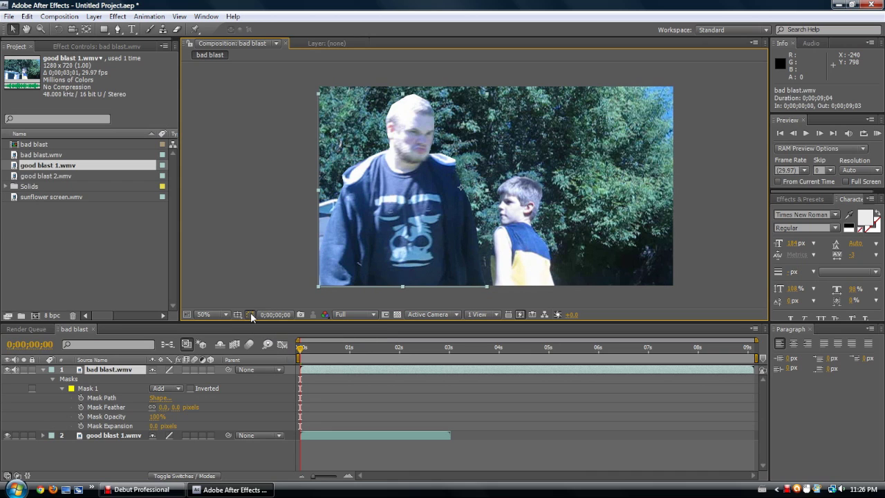
left_click(191, 465)
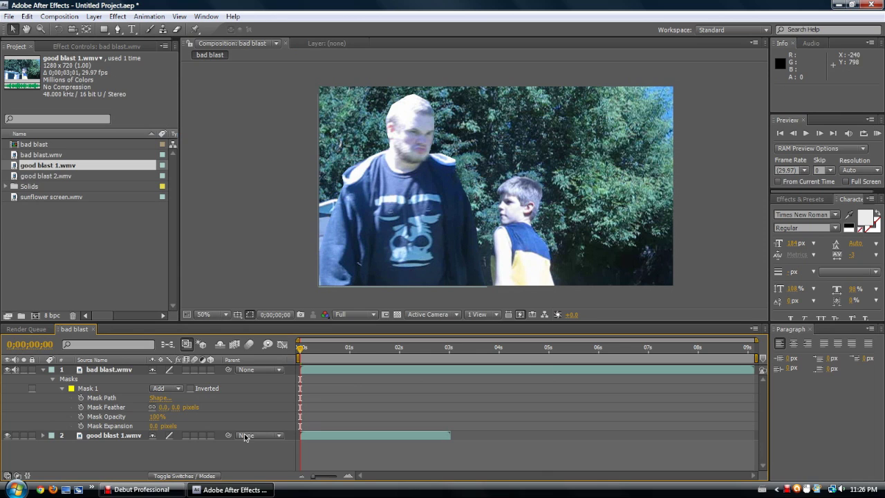
left_click(88, 373)
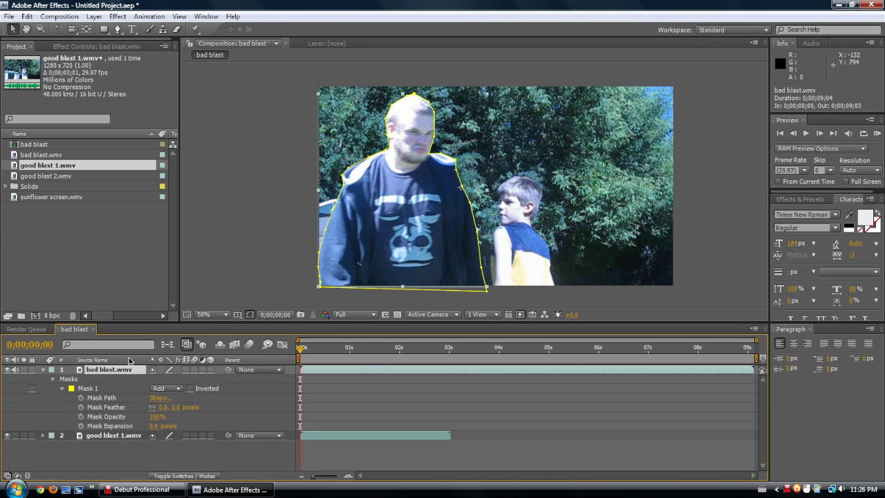
left_click(250, 315)
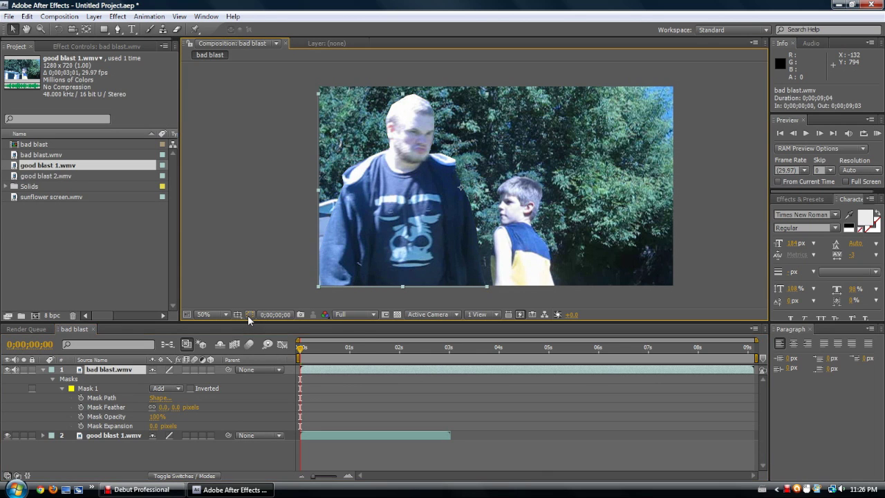
Switch the composition's preview resolution through Half, Third and Quarter, and return it to Full.
left_click(344, 315)
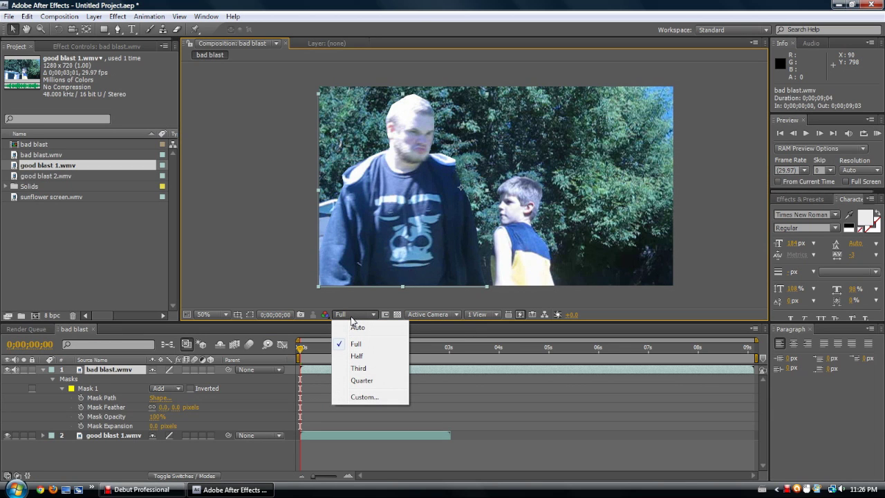
left_click(361, 357)
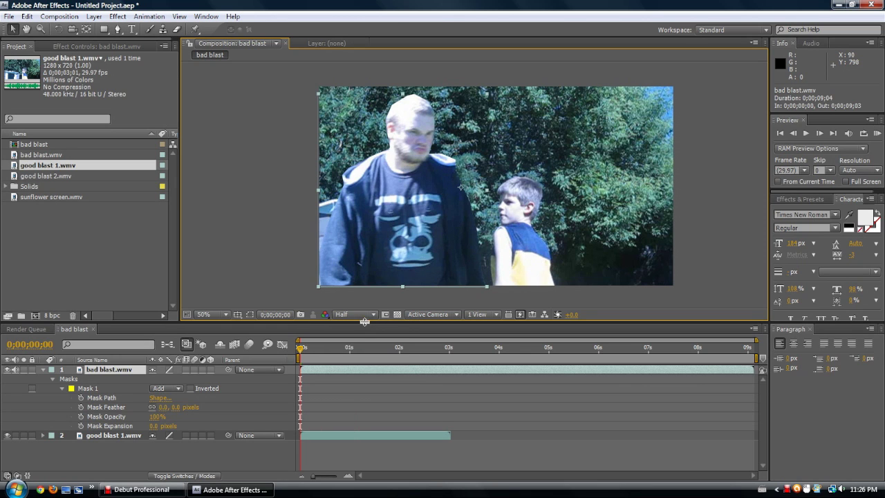
left_click(361, 316)
left_click(366, 367)
left_click(357, 314)
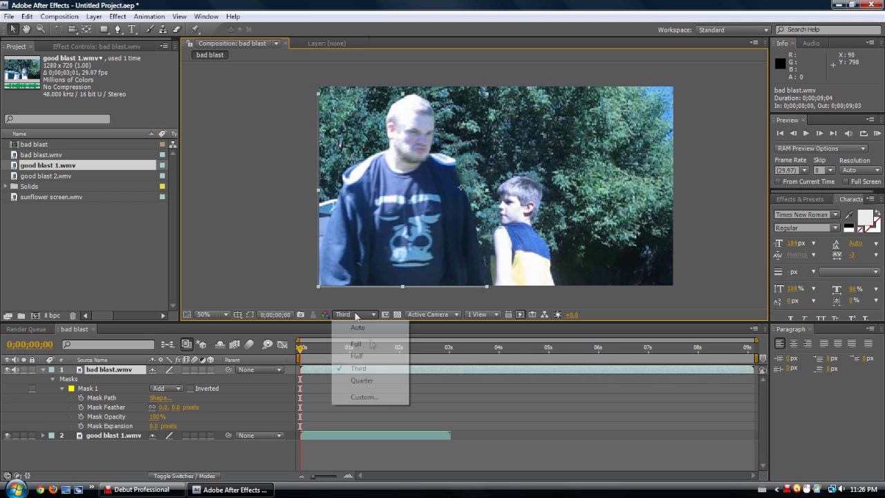
left_click(362, 380)
left_click(367, 316)
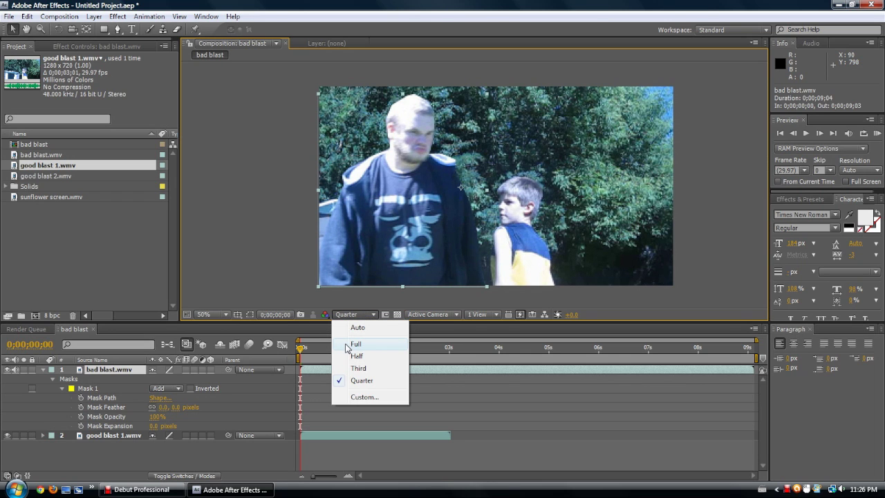
left_click(347, 346)
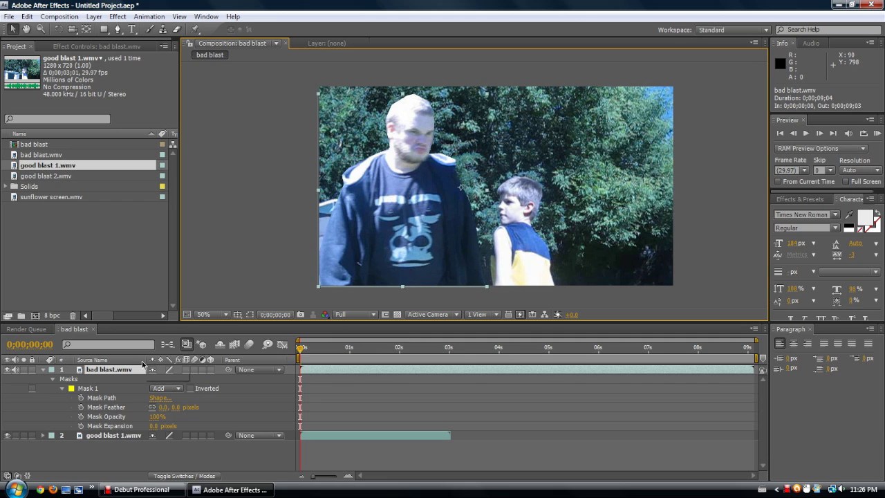
Turn on the transparency grid with the good blast 1.wmv layer hidden, toggling the grid off and on once for comparison.
left_click(398, 316)
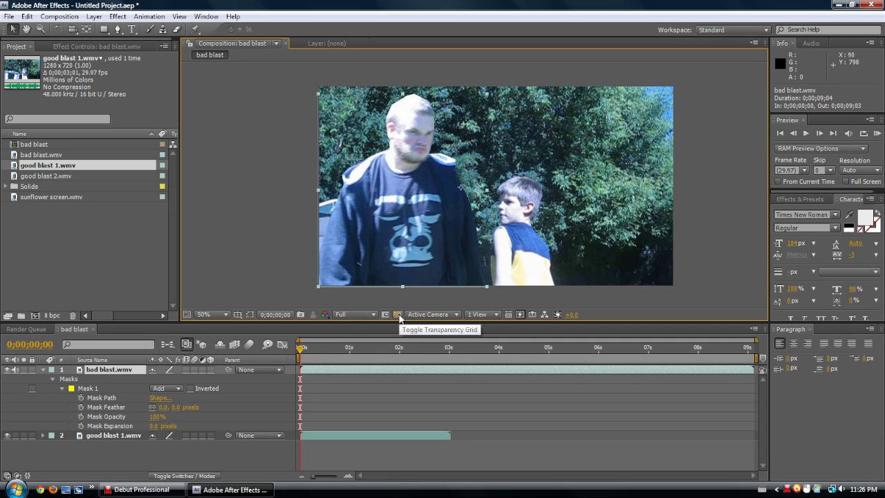
left_click(7, 436)
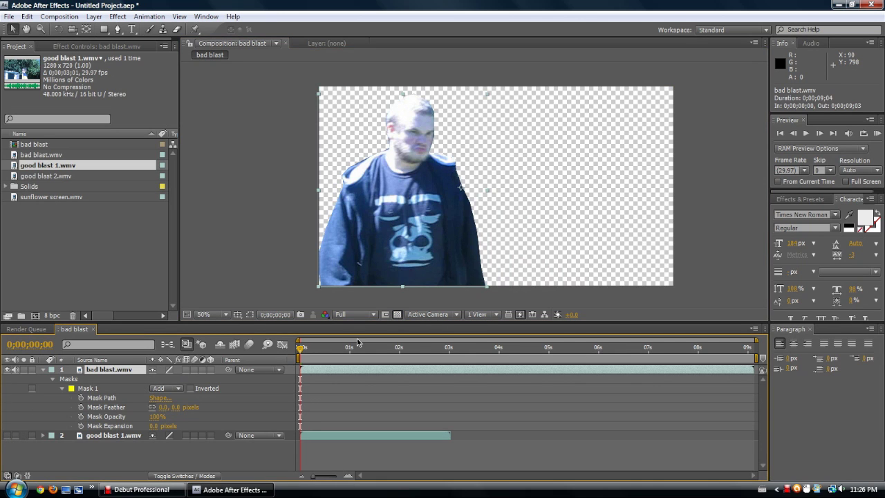
left_click(398, 316)
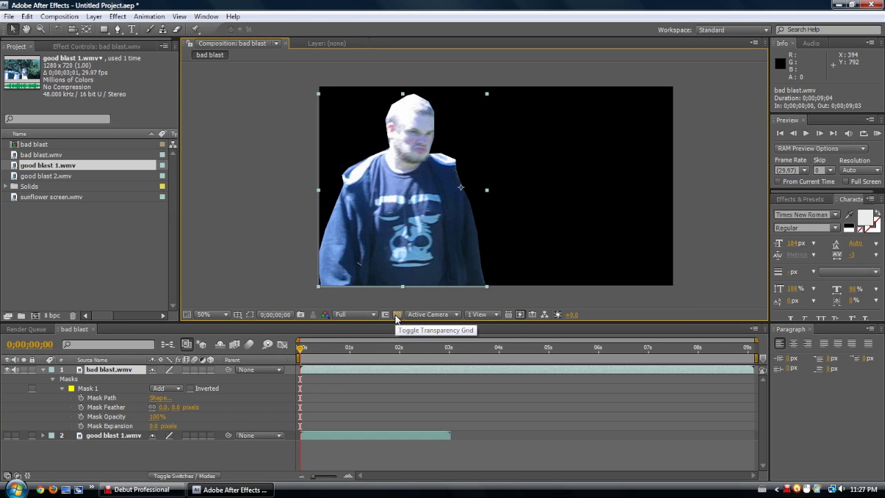
left_click(398, 315)
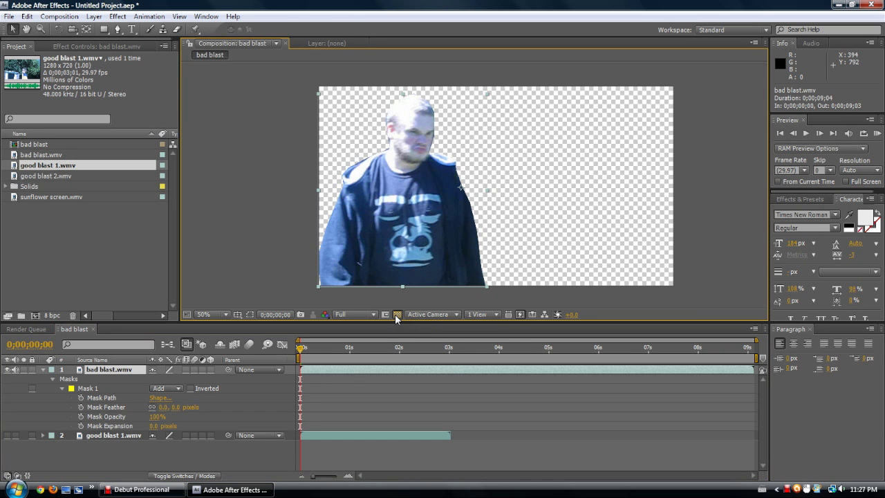
Toggle the transparency grid twice more, leaving it on, and show the good blast 1.wmv layer again.
left_click(397, 316)
left_click(398, 315)
left_click(398, 315)
left_click(398, 315)
left_click(8, 436)
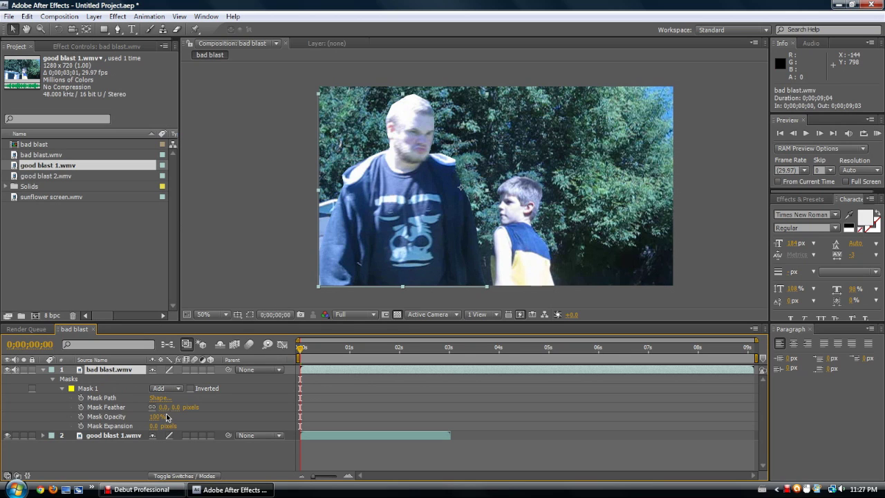
Select Mask 1's Mask Path property and turn mask and shape path visibility back on.
left_click(109, 399)
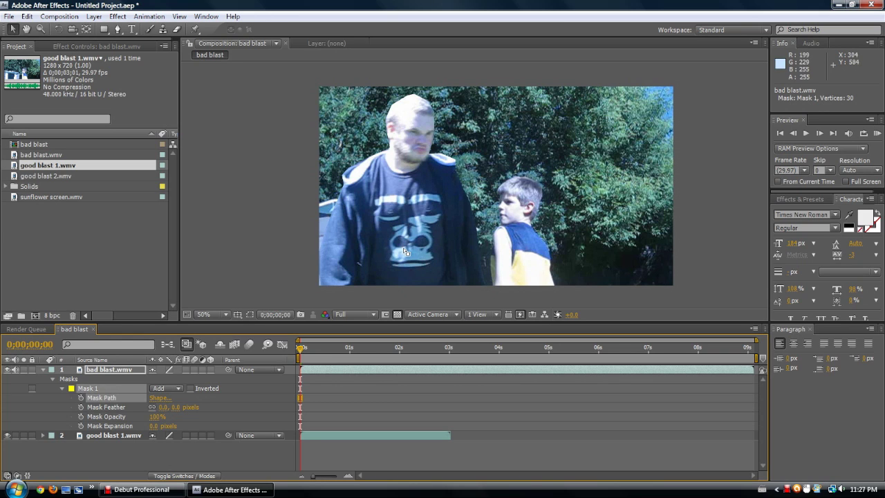
left_click(394, 217)
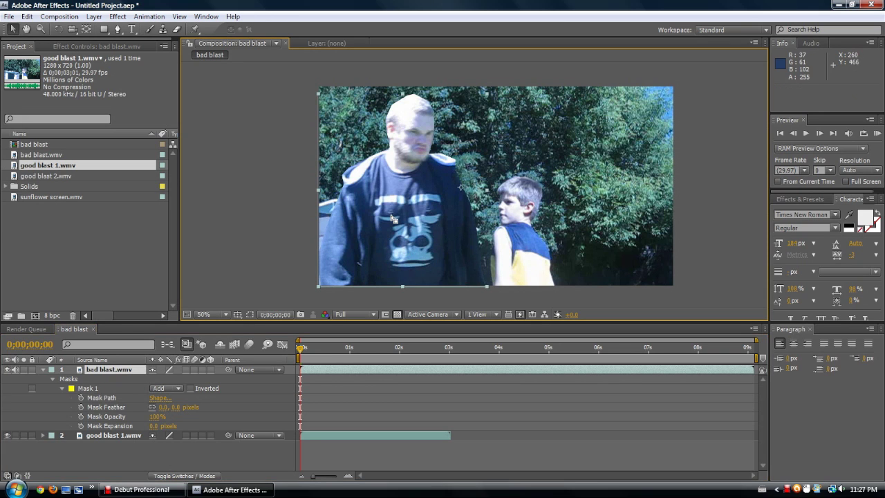
left_click(87, 391)
left_click(96, 398)
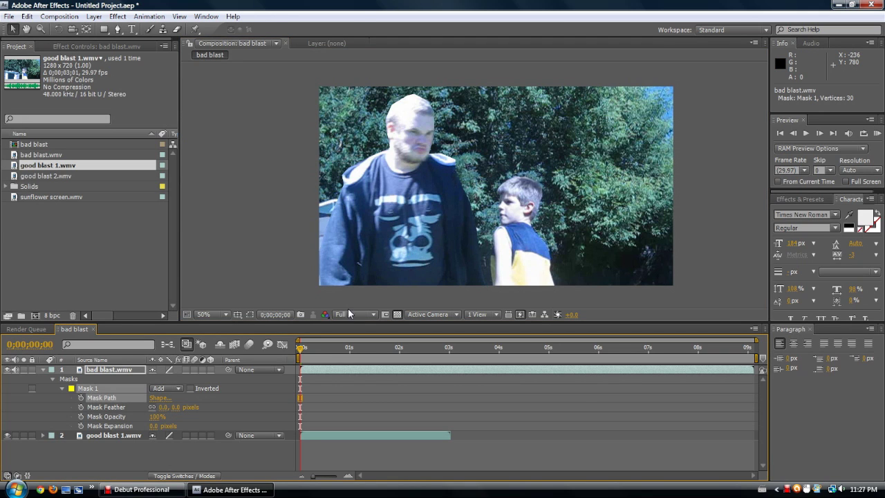
left_click(250, 316)
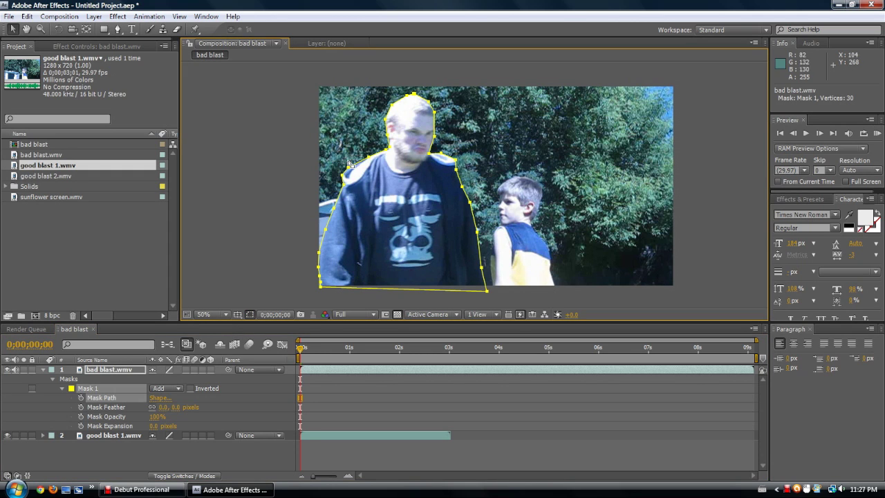
Set Mask 1's Mask Opacity to 75%.
left_click(117, 418)
left_click_drag(152, 413, 225, 418)
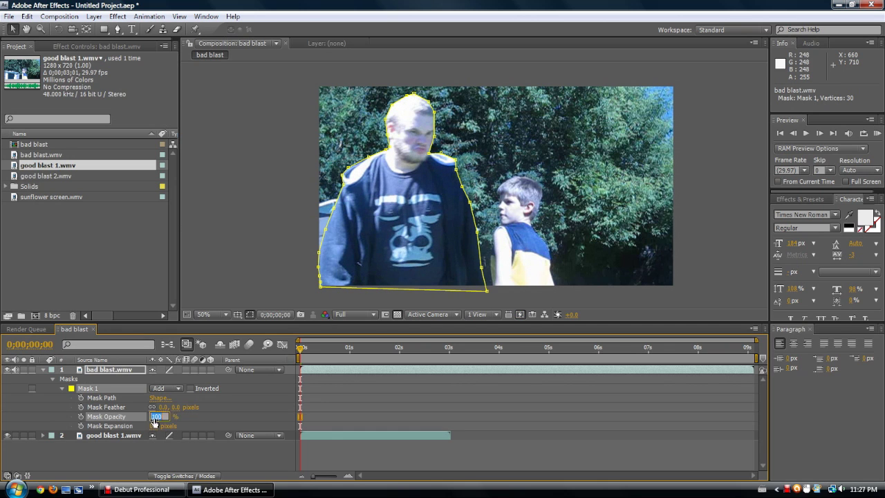
left_click(153, 417)
key("Return")
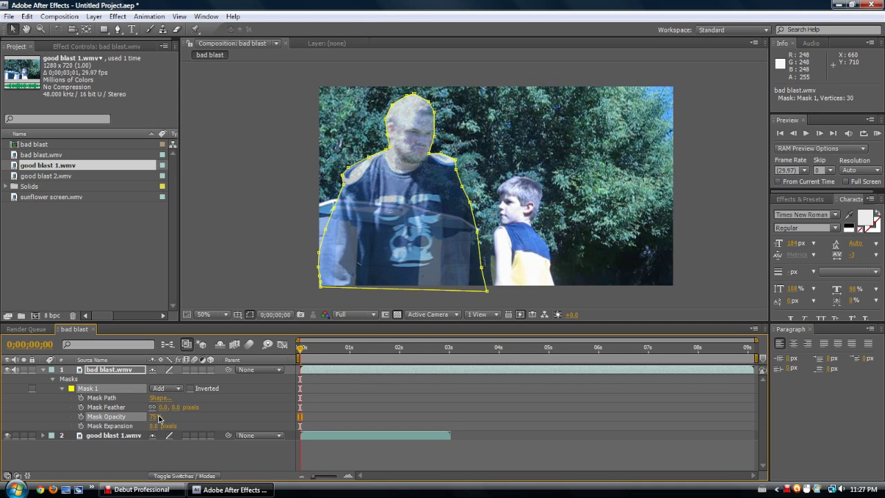
Scrub Mask 1's Mask Opacity through different values and bring it back to 100%.
left_click_drag(156, 418, 205, 402)
left_click_drag(326, 336, 196, 424)
left_click_drag(148, 453, 219, 428)
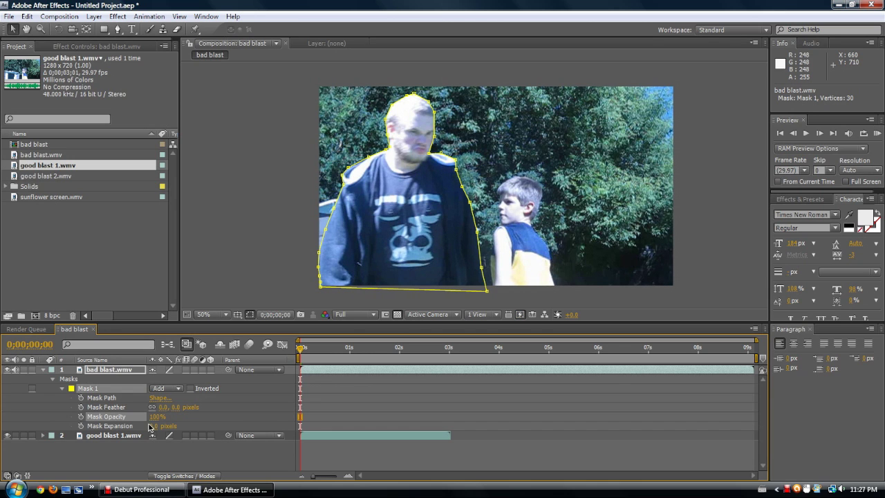
Try different Mask Expansion values on Mask 1 and return it to 0 pixels.
left_click(152, 457)
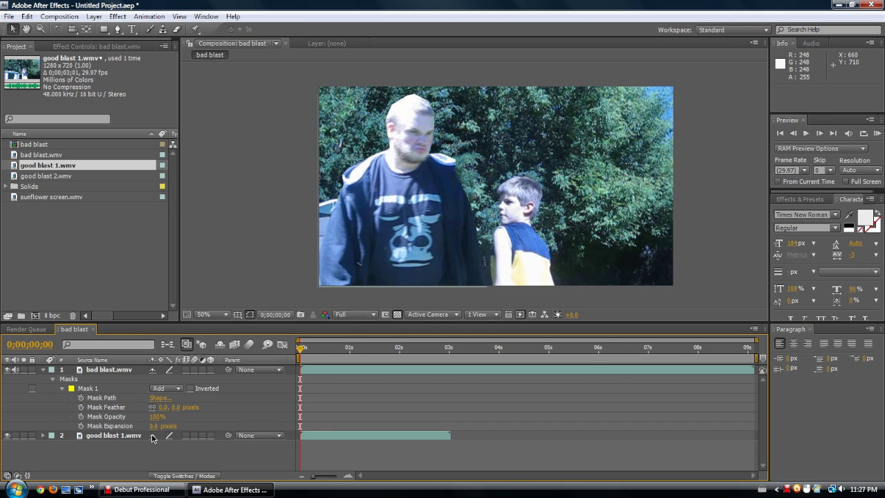
mouse_move(152, 430)
left_mouse_down()
mouse_move(193, 415)
mouse_move(546, 395)
mouse_move(238, 410)
mouse_move(155, 437)
left_mouse_up()
left_click_drag(149, 440, 164, 438)
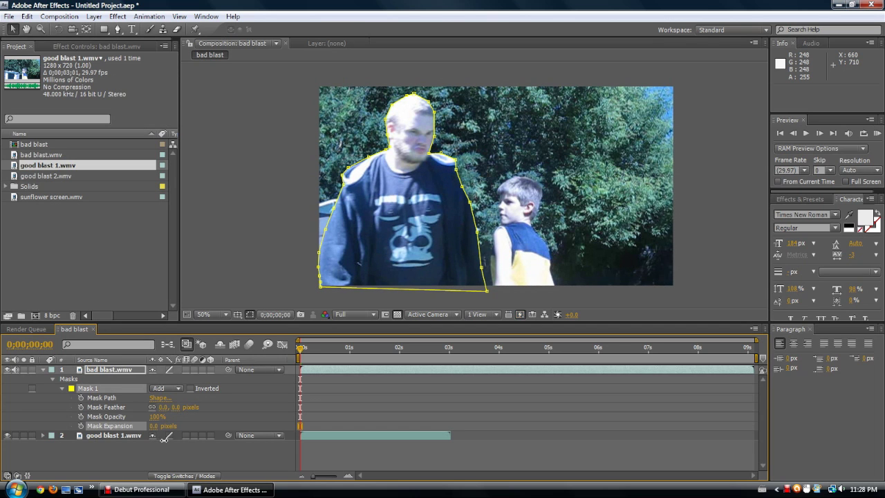
left_click(160, 462)
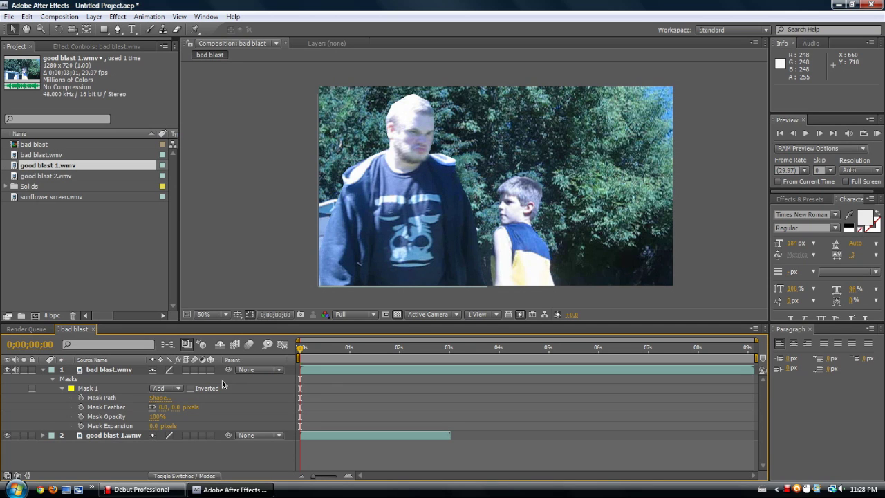
Set Mask 1's Mask Feather to 10.0, 10.0 pixels.
left_click(156, 417)
key("Return")
left_click_drag(159, 409, 170, 406)
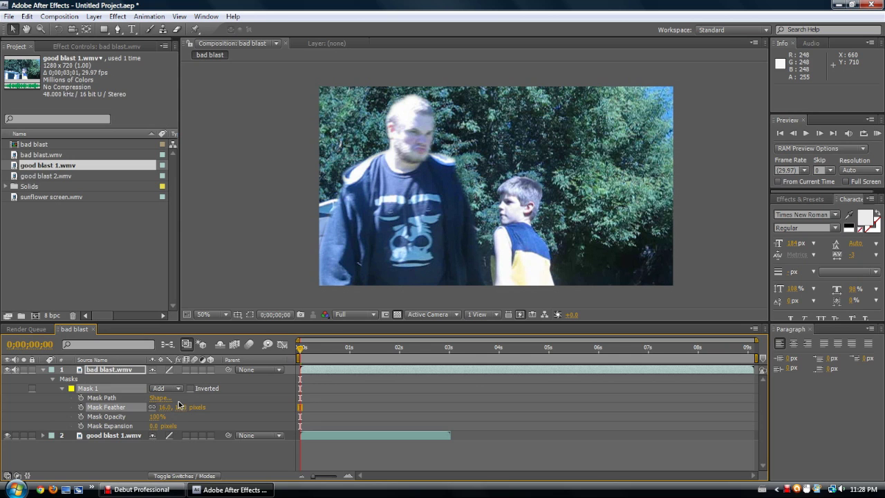
mouse_move(164, 408)
left_mouse_down()
mouse_move(173, 407)
mouse_move(163, 408)
left_mouse_up()
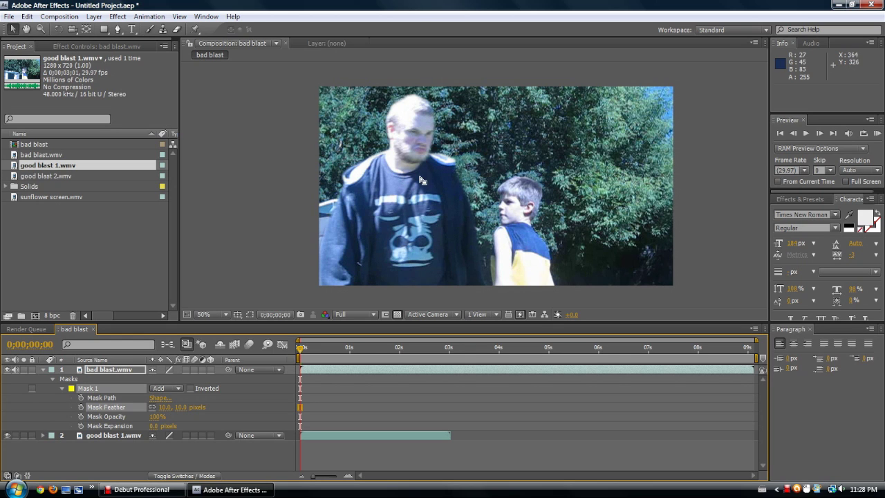
left_click(394, 246)
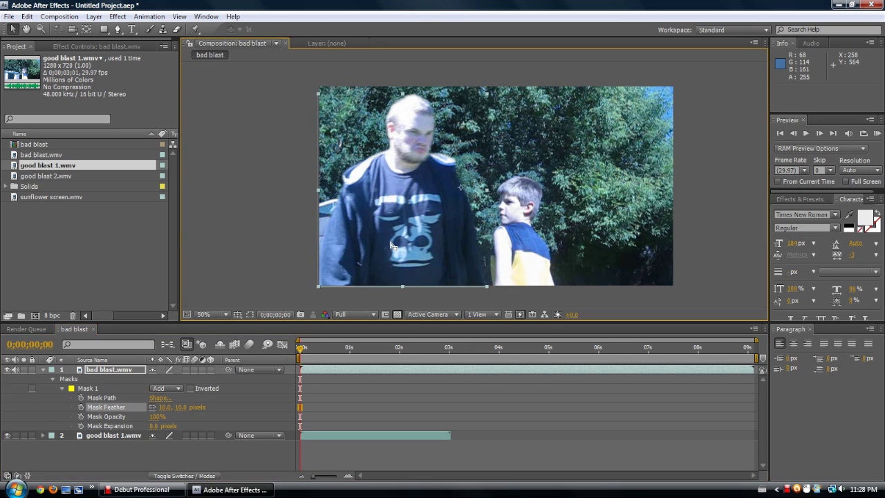
Enable keyframing for Mask 1's Mask Path at 0;00;00;00 on the bad blast.wmv layer.
left_click(96, 390)
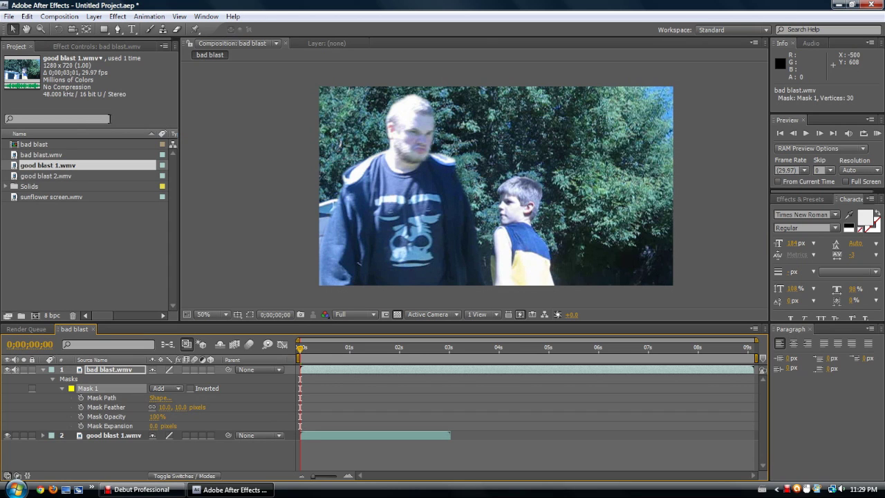
left_click(118, 436)
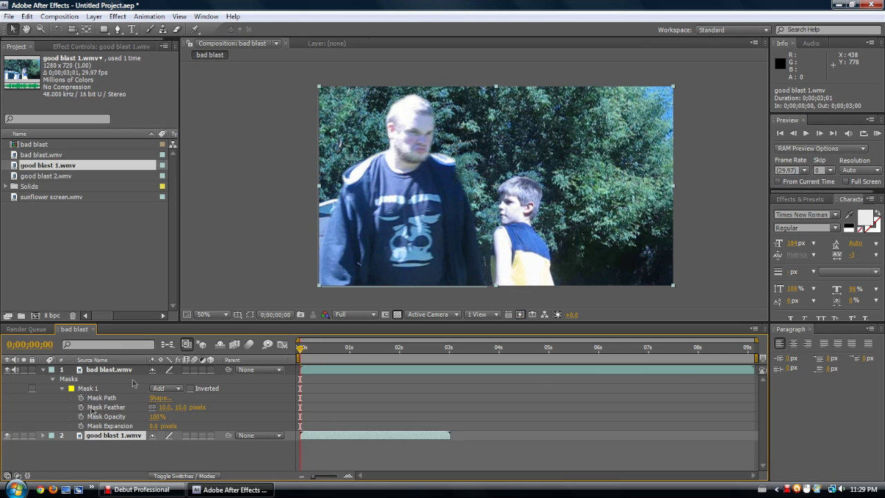
left_click(107, 399)
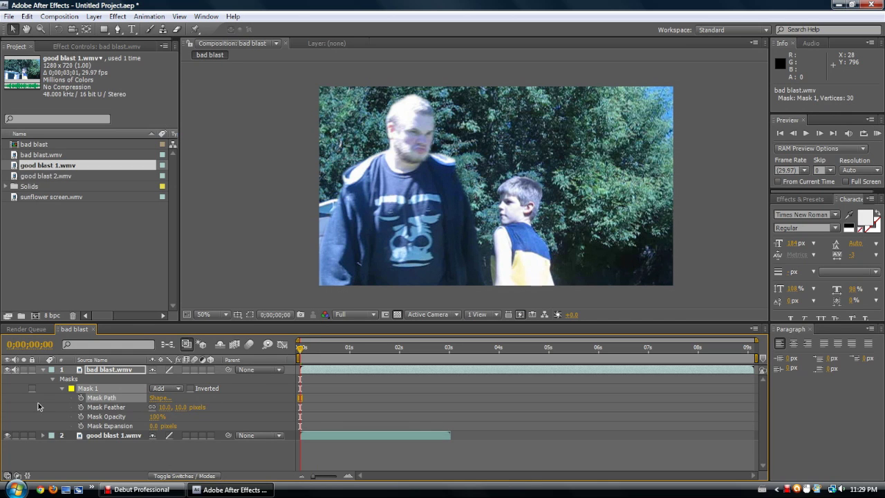
left_click(82, 399)
left_click(109, 427)
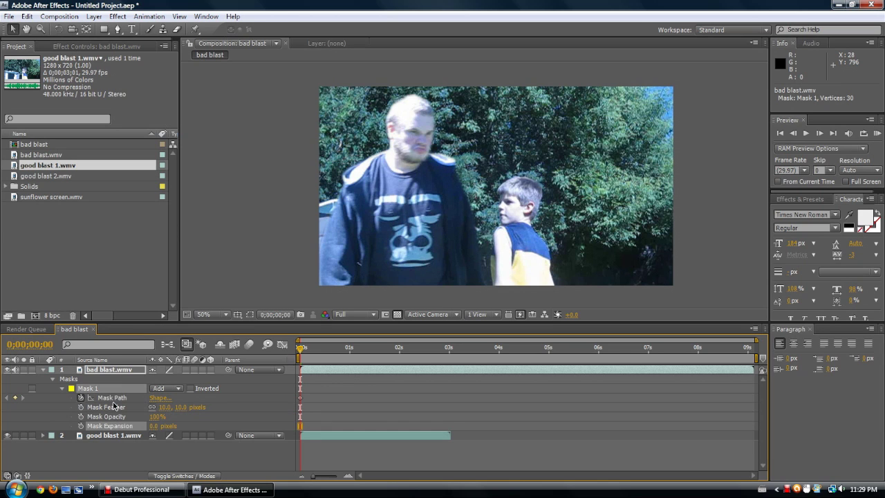
left_click(111, 398)
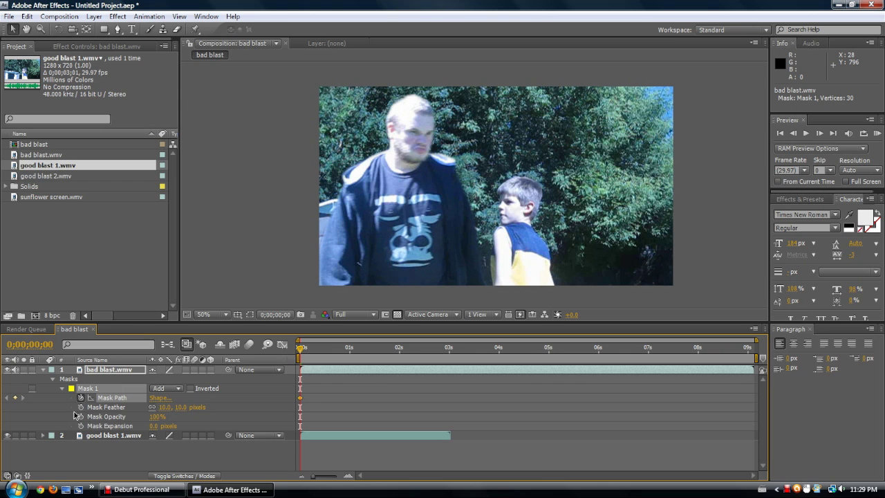
Turn on keyframing for Mask 1's Mask Opacity at 0;00;00;00 and turn it back off.
left_click(81, 417)
left_click(408, 419)
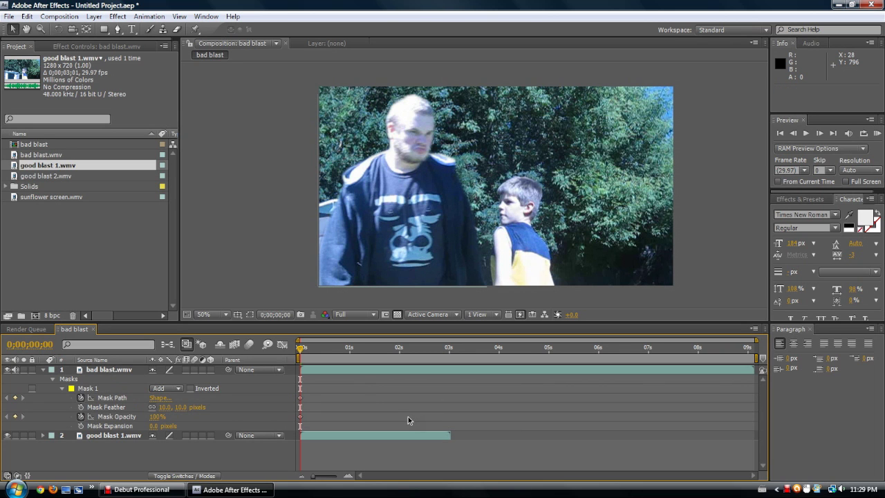
left_click_drag(301, 349, 254, 362)
left_click(79, 419)
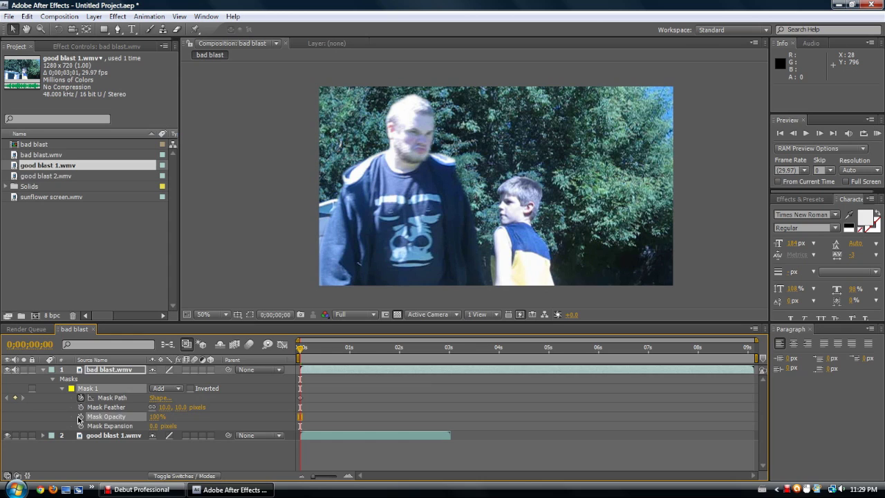
Advance with Mask Path selected to frame 0;00;00;01 and show the mask outline in the viewer.
left_click(300, 398)
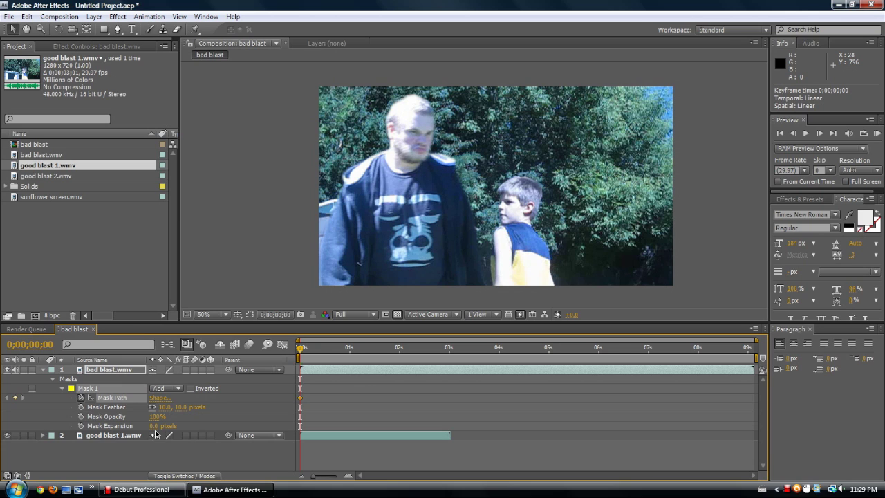
left_click(124, 404)
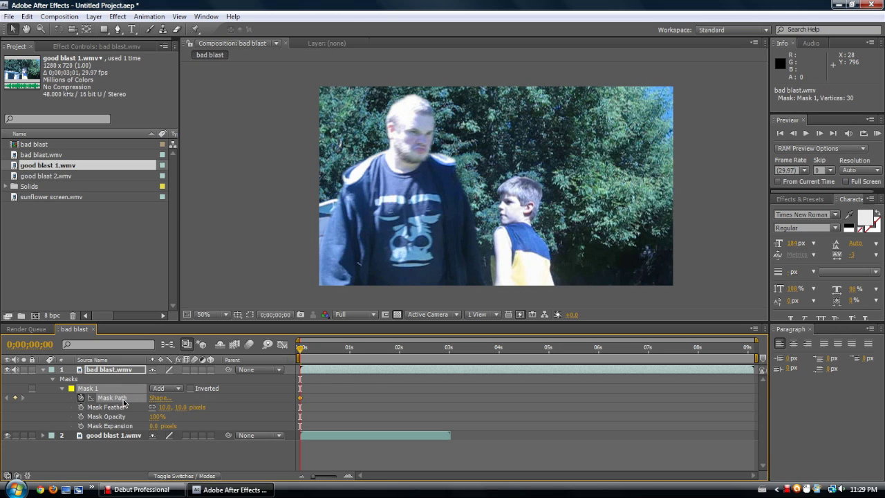
left_click(301, 352)
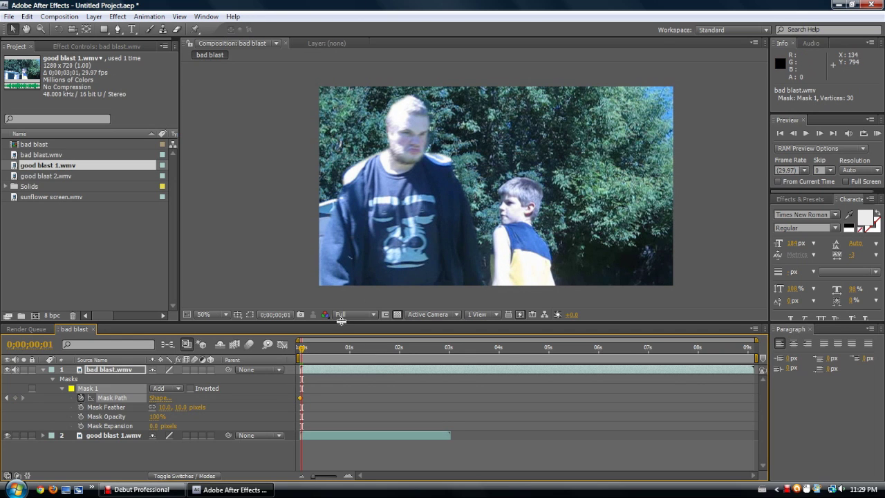
left_click(250, 314)
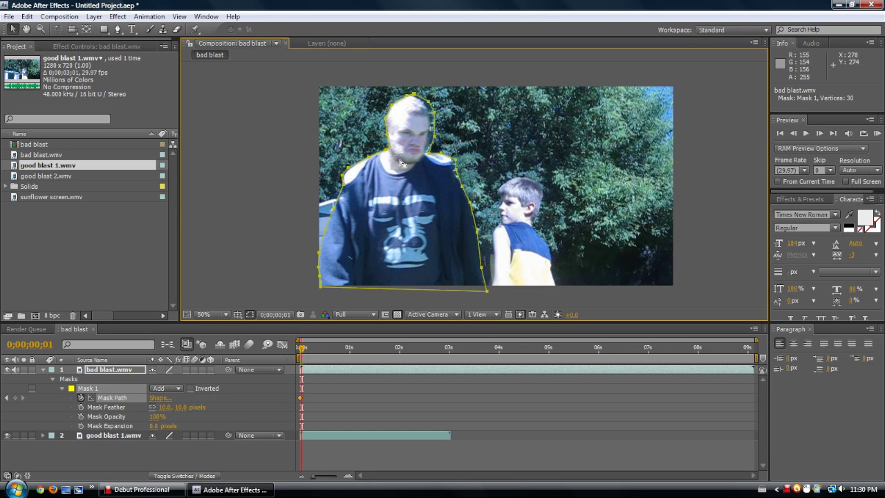
Shift the whole of Mask 1 left onto the man at 0;00;00;01 and fit its vertices around his head, neck and shoulder.
scroll(408, 166, "up", 2)
left_click_drag(425, 198, 444, 334)
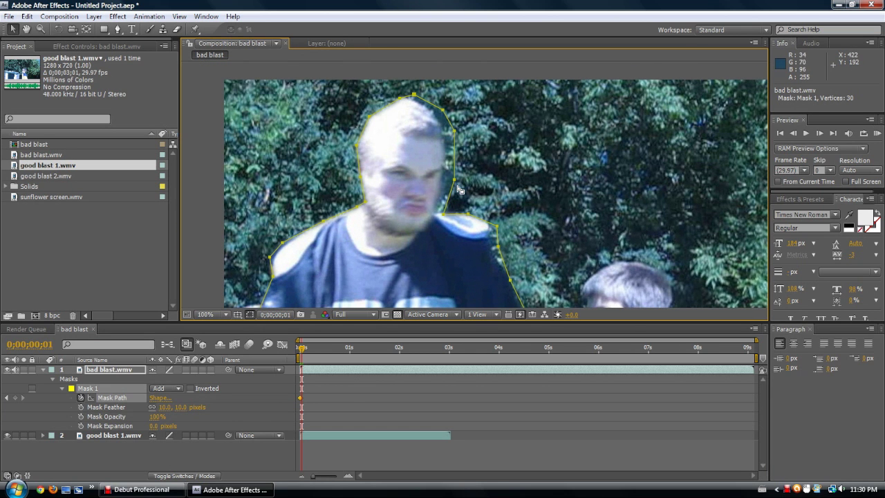
left_click_drag(448, 182, 443, 183)
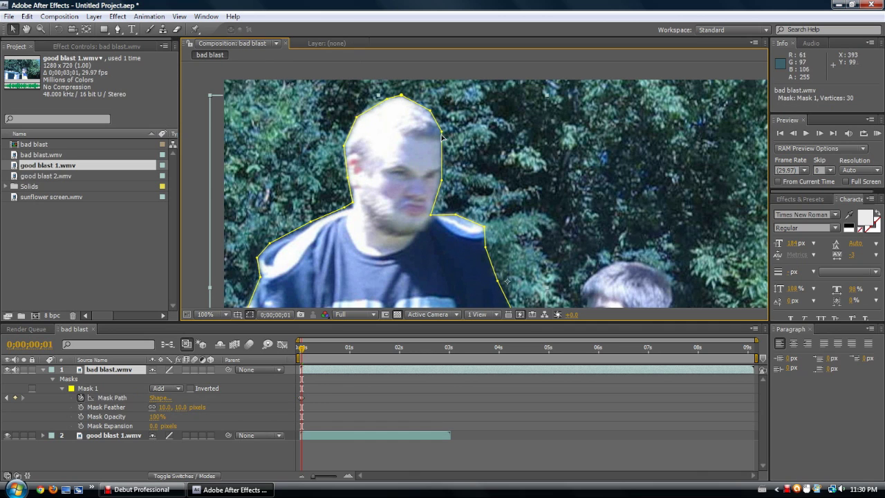
mouse_move(441, 133)
left_mouse_down()
mouse_move(449, 133)
mouse_move(445, 142)
left_mouse_up()
left_click_drag(429, 111, 430, 108)
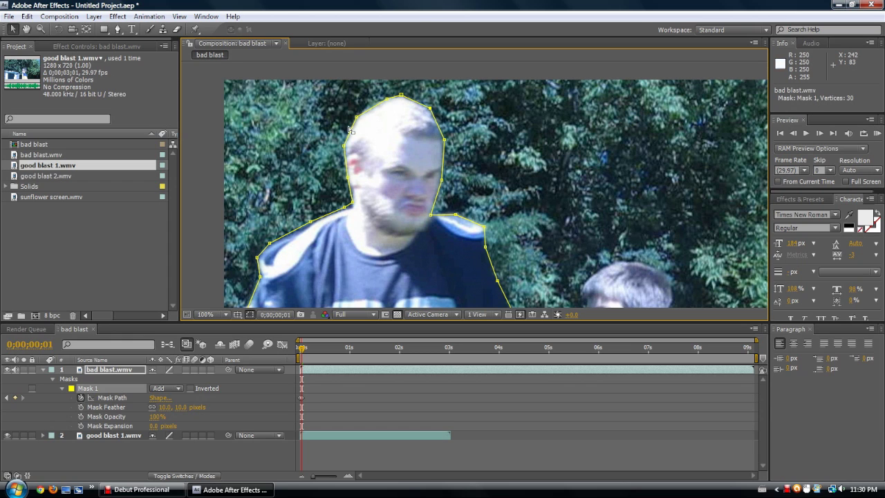
left_click_drag(355, 211, 352, 211)
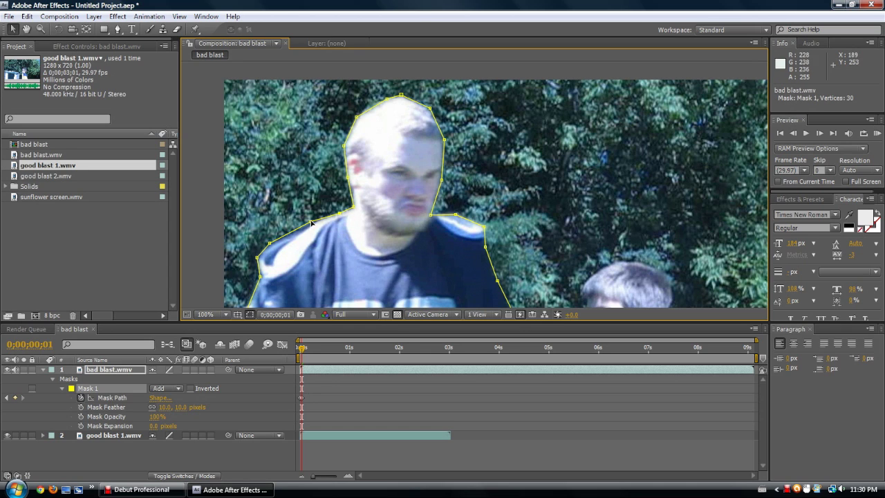
left_click_drag(307, 226, 272, 250)
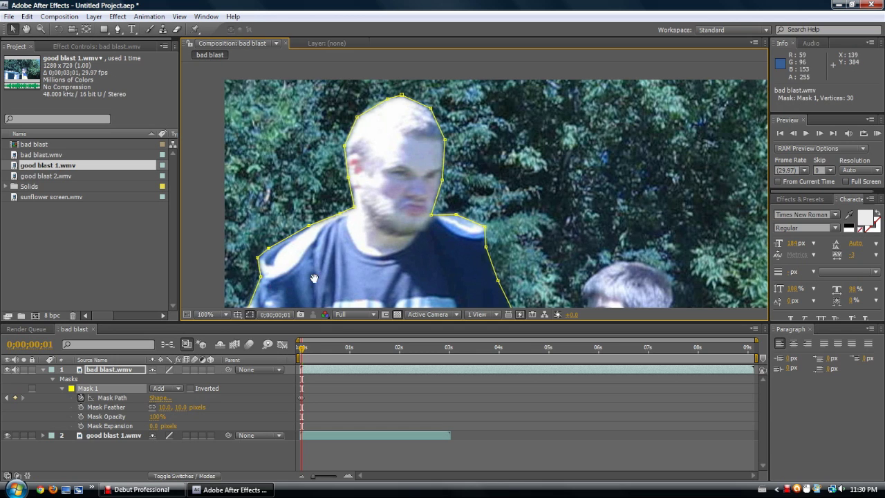
Move Mask 1's vertices along both of the man's arms inward to follow the jacket edges at 0;00;00;01.
left_click_drag(291, 293, 317, 149)
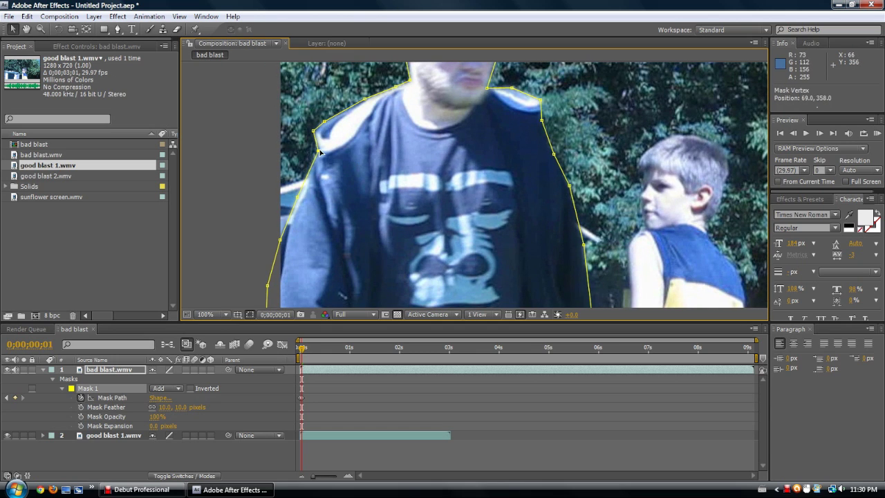
left_click_drag(297, 198, 304, 200)
left_click_drag(277, 243, 288, 243)
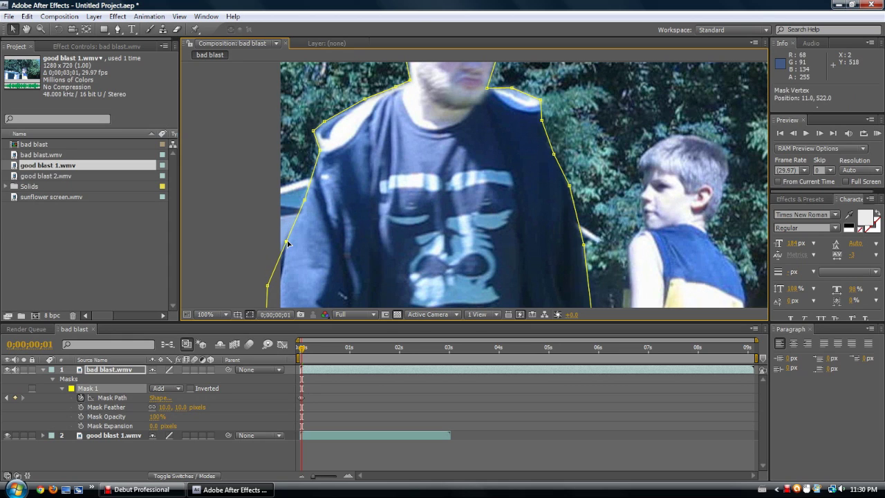
left_click_drag(267, 286, 280, 293)
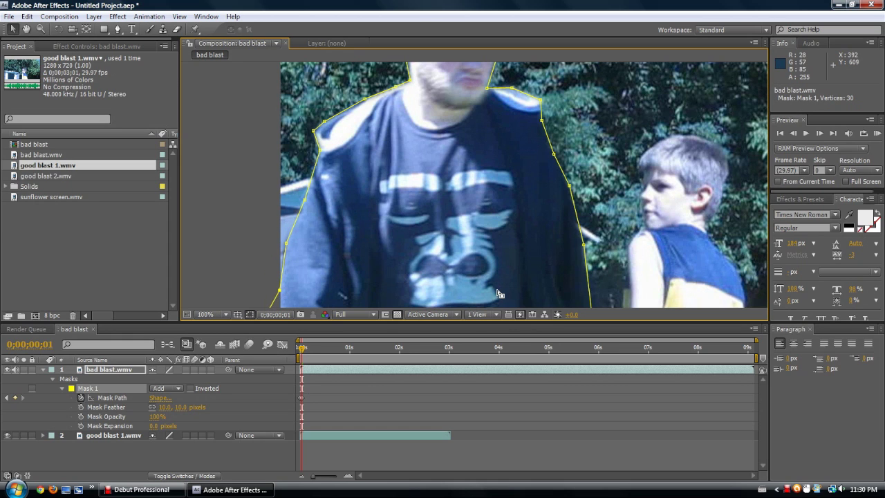
left_click_drag(493, 269, 404, 179)
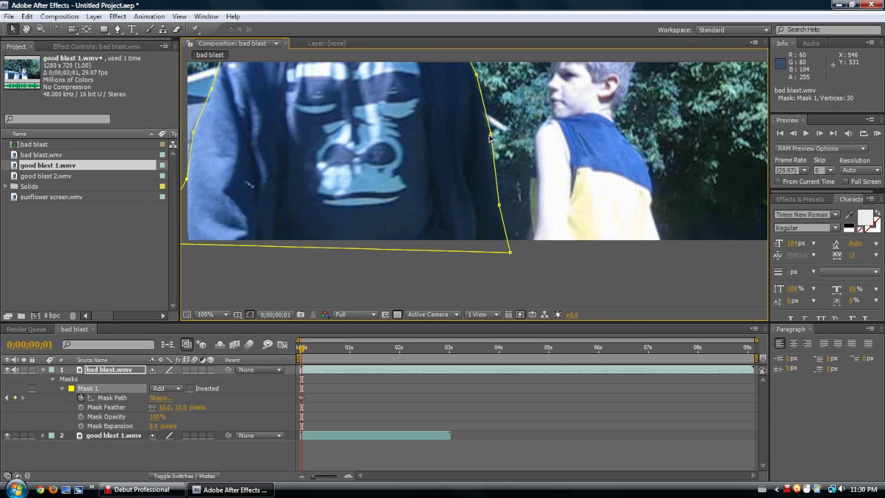
left_click_drag(489, 136, 486, 137)
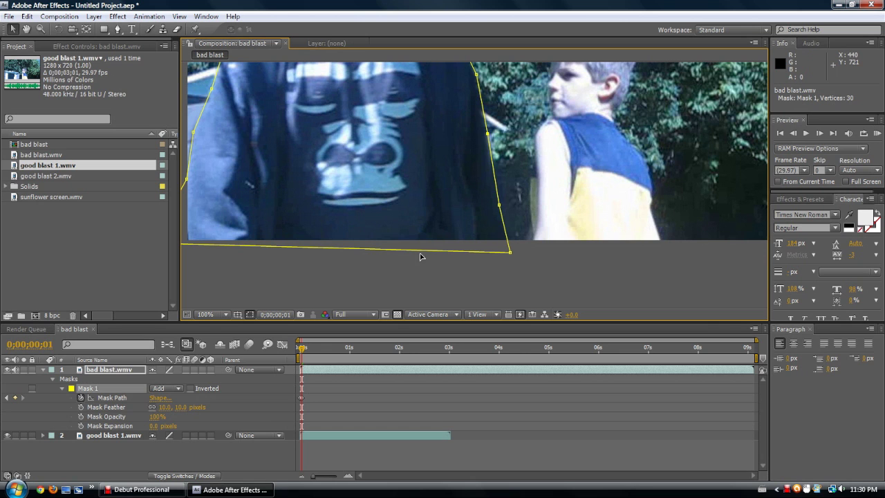
Play back the composition, return to the start and step to frame 0;00;00;01 to check the mask.
key("space")
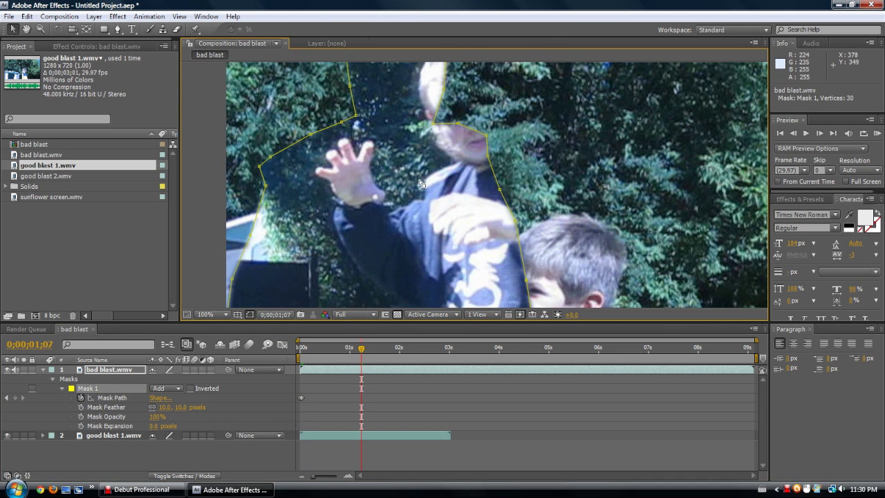
left_click(288, 348)
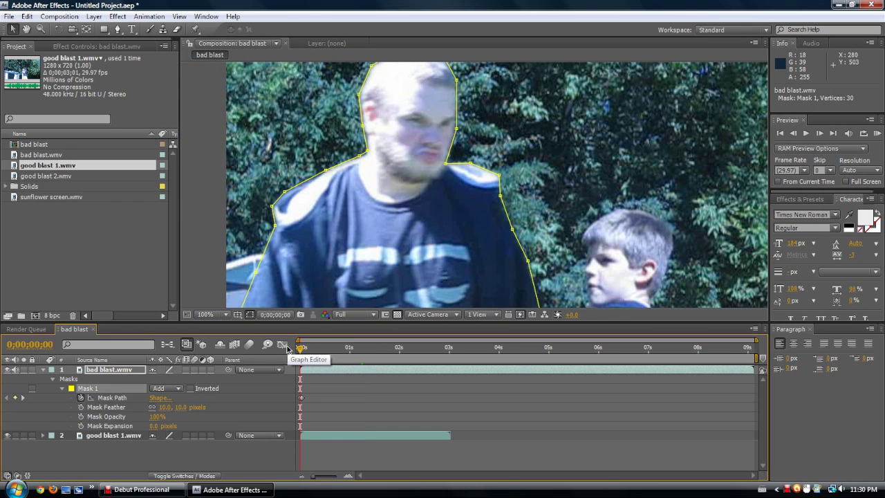
key("Page_Down")
key("Page_Down")
key("Page_Up")
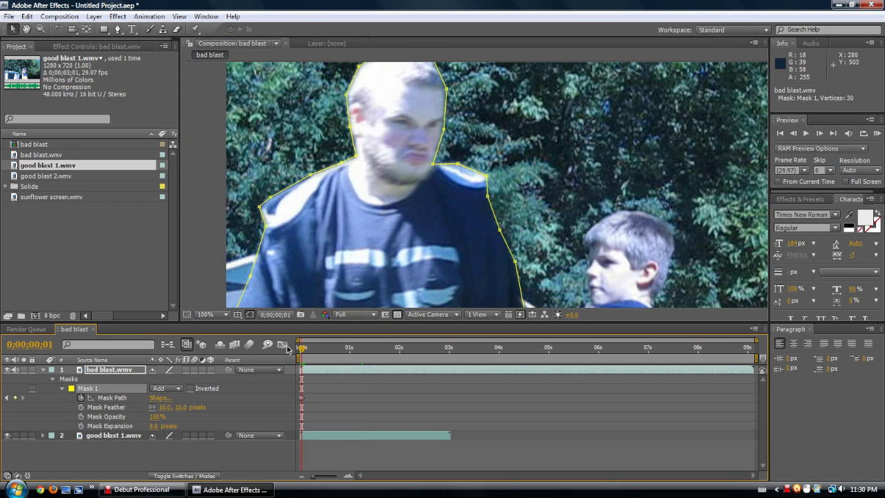
Step back and forth between frames 0;00;00;00 and 0;00;00;01 to compare how the mask follows the man.
scroll(687, 242, "down", 2)
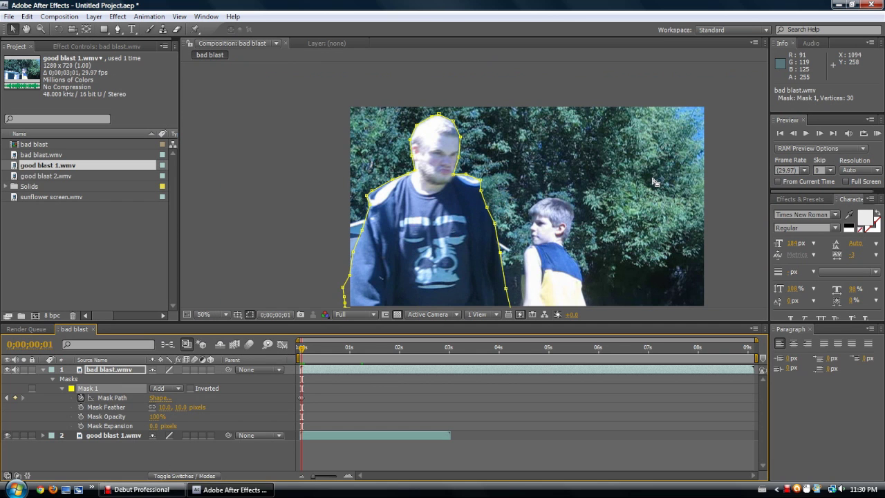
key("Page_Up")
key("Page_Down")
key("Page_Up")
key("Page_Down")
key("Page_Up")
key("Page_Down")
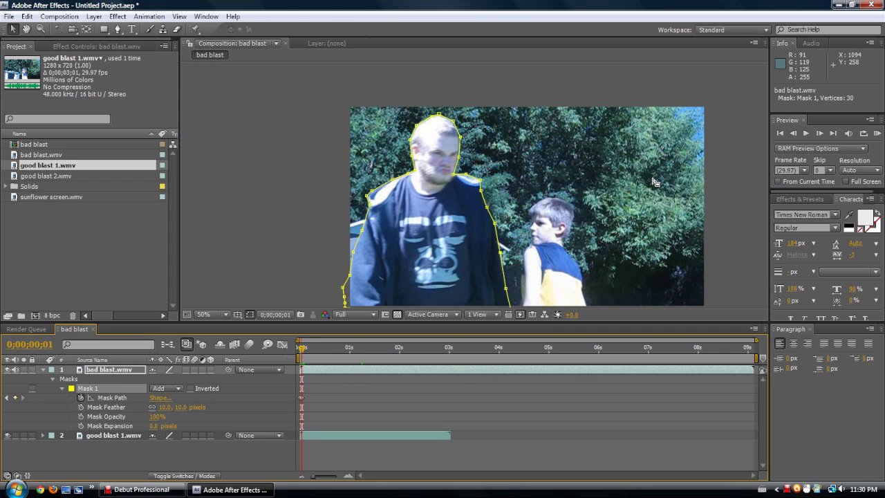
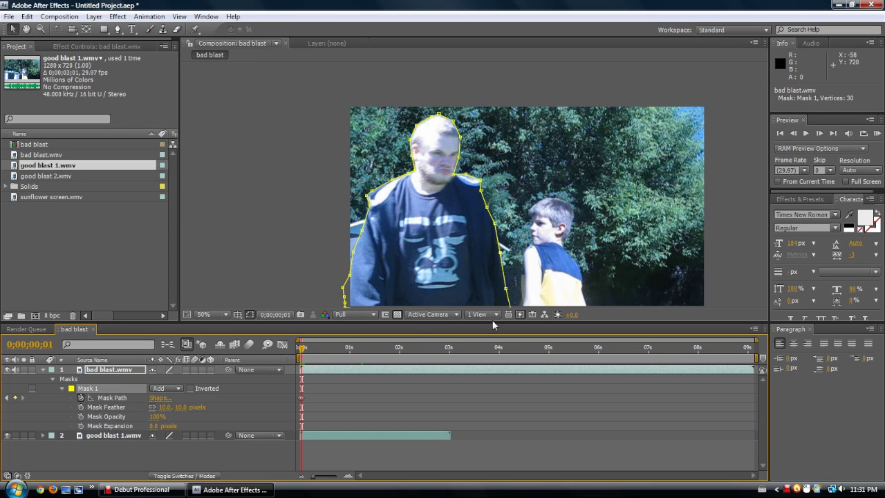
Delete one Mask 1 vertex along the man's arm on the side nearest the boy.
scroll(475, 270, "down", 1)
scroll(474, 270, "up", 1)
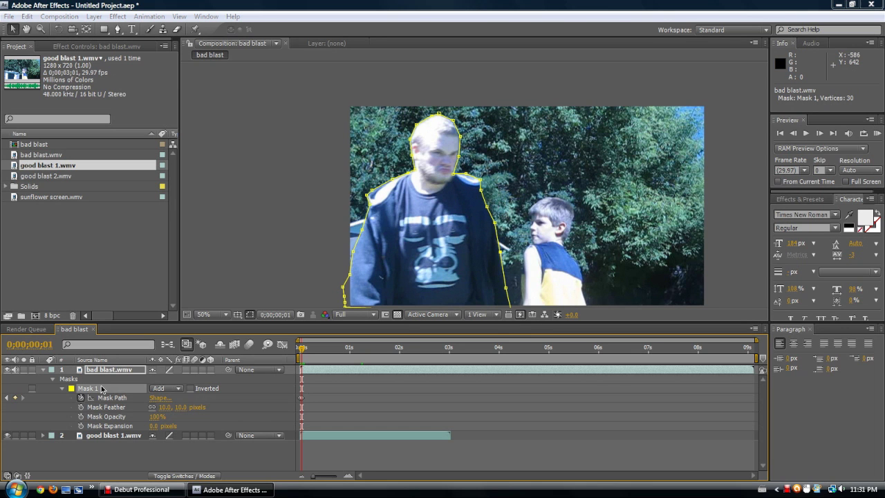
key("Delete")
left_click(549, 293)
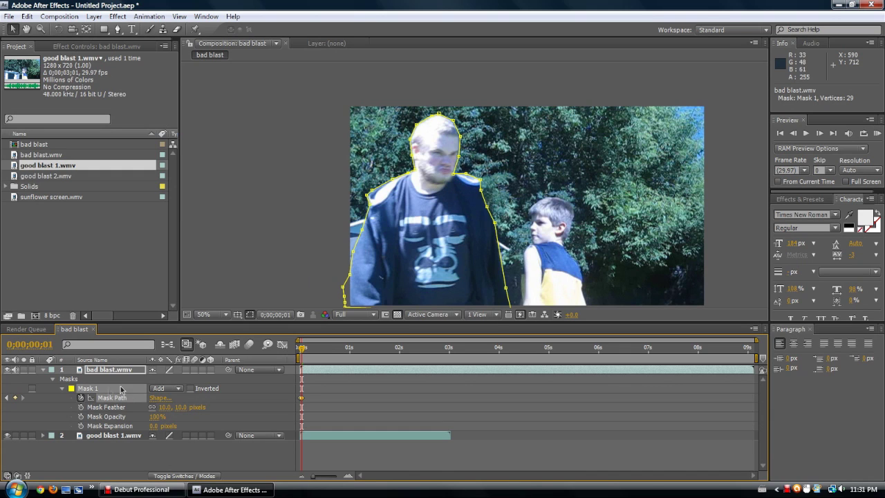
Turn off Mask Path animation on Mask 1 of bad blast.wmv to remove its keyframes.
left_click(205, 390)
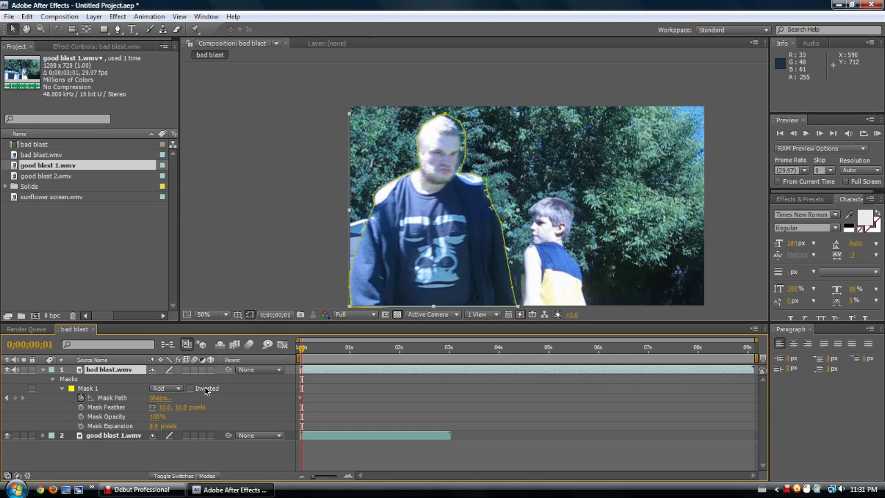
left_click(120, 398)
left_click(121, 398)
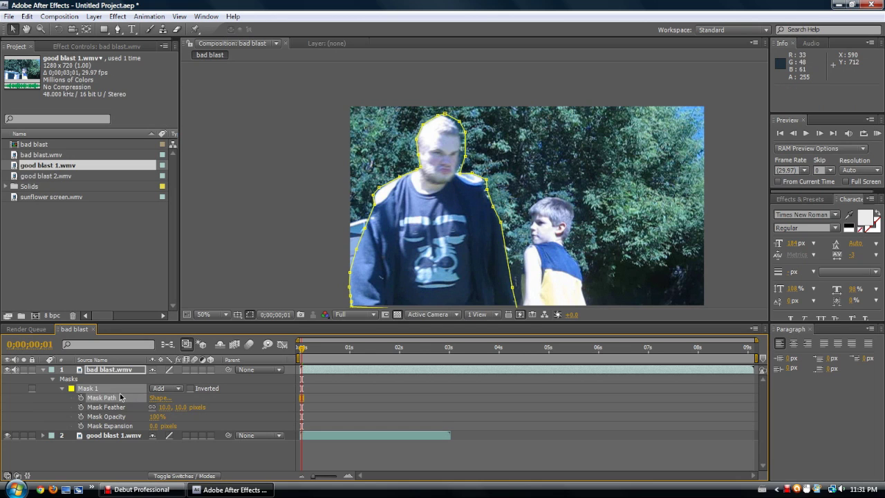
Delete Mask 1, undo the deletion, and set the mask's mode to None instead.
key("Delete")
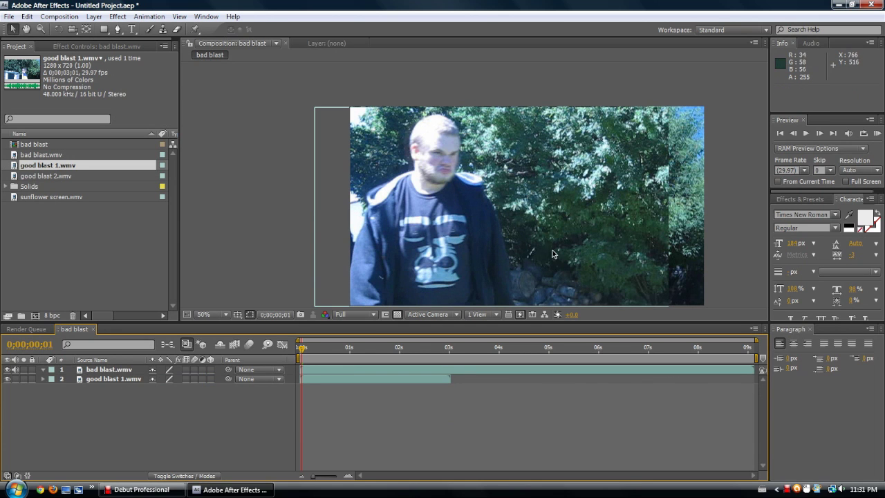
key("ctrl+z")
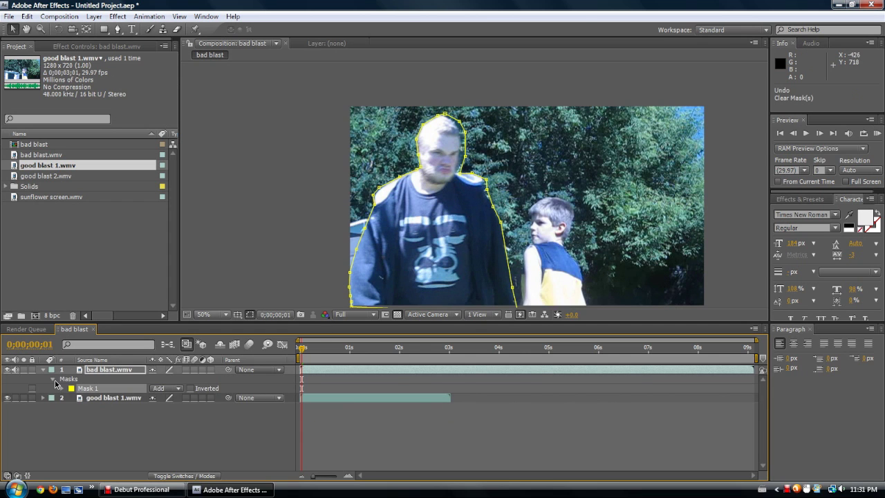
left_click(176, 389)
left_click(166, 374)
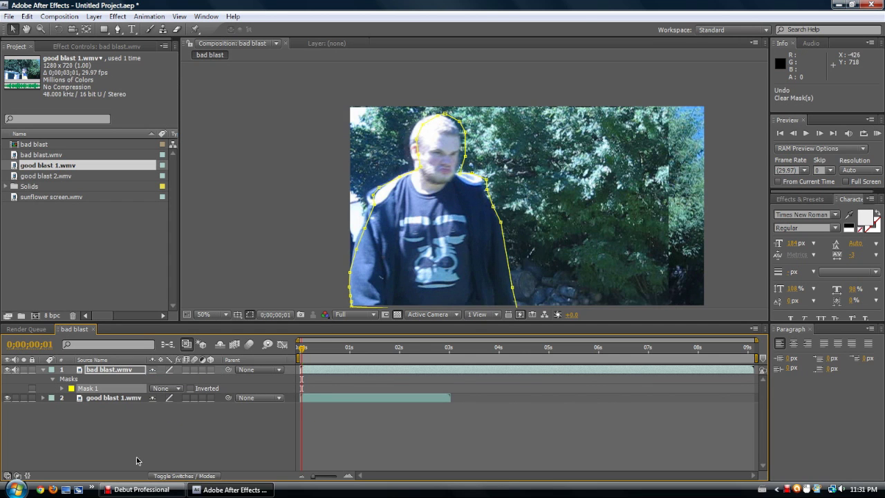
Apply the Auto Color effect to bad blast.wmv and hide the mask outlines in the composition view.
left_click_drag(561, 180, 423, 179)
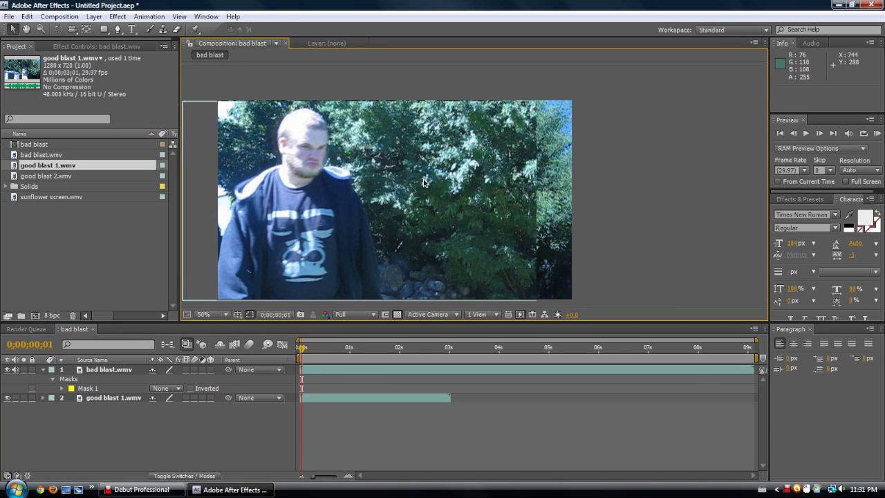
left_click(116, 17)
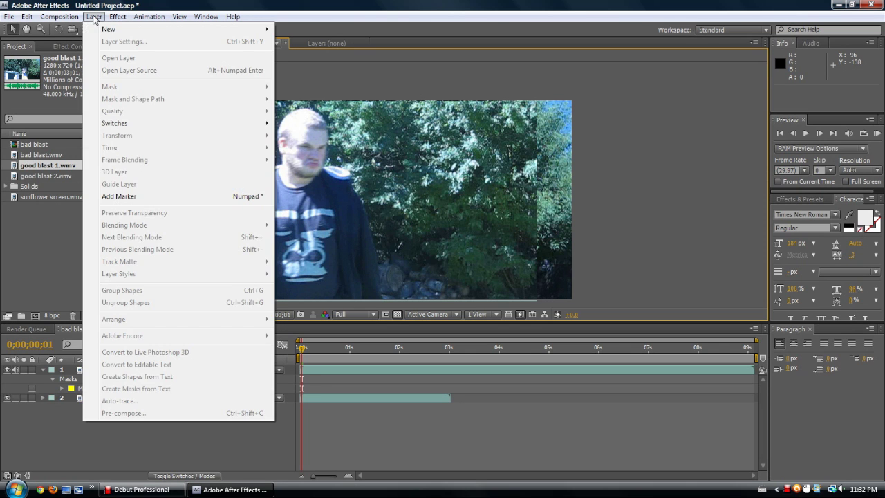
left_click(91, 426)
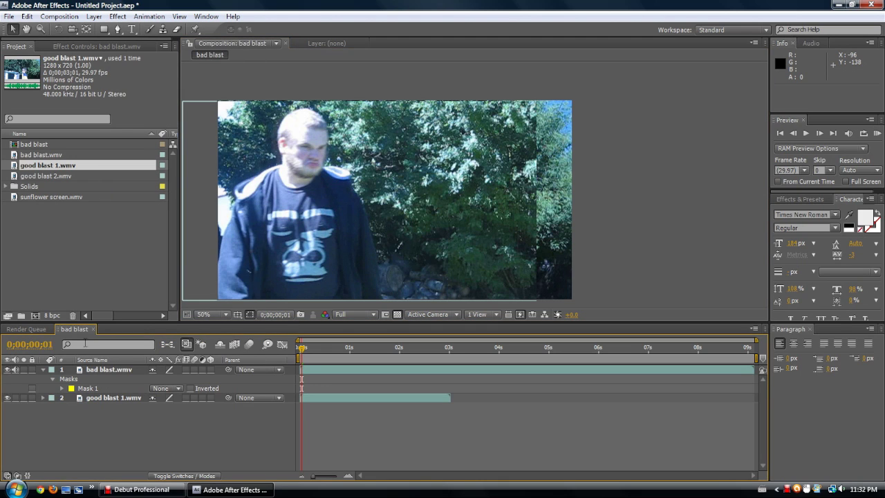
left_click(111, 369)
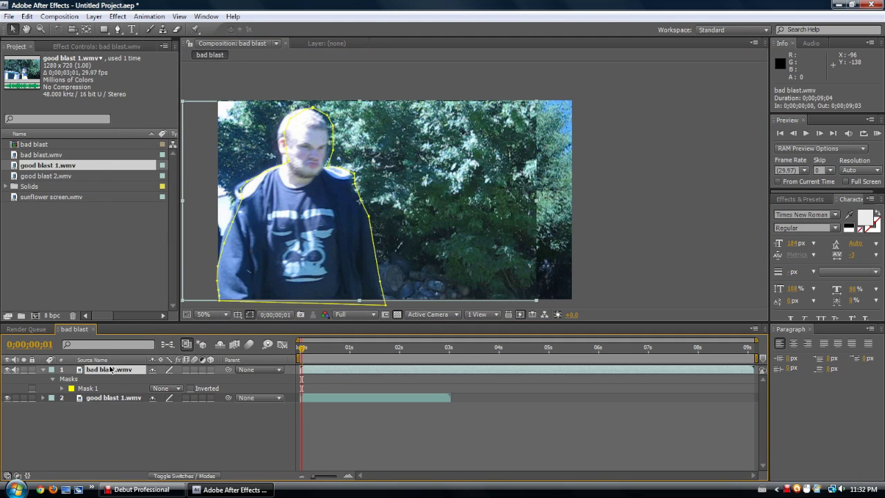
left_click(118, 16)
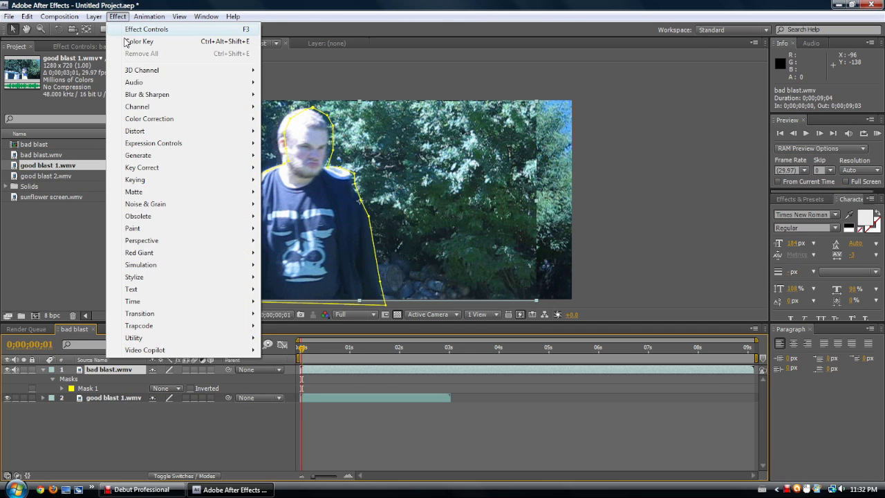
mouse_move(148, 121)
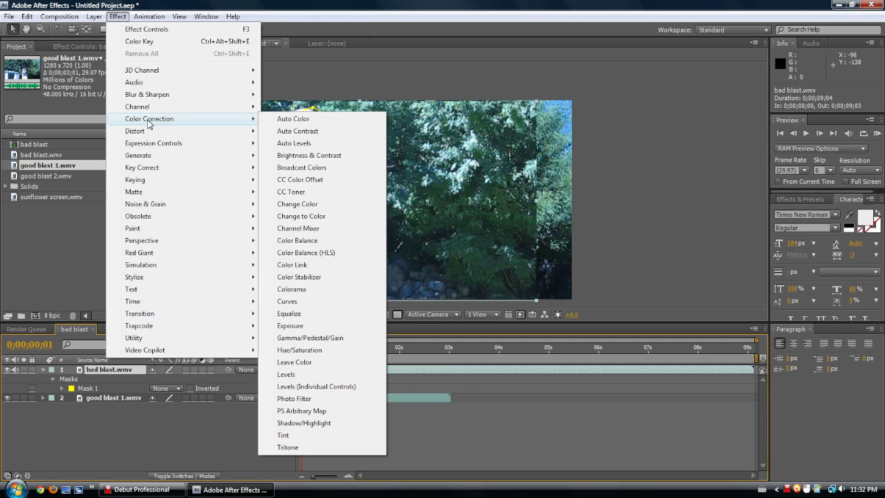
left_click(343, 124)
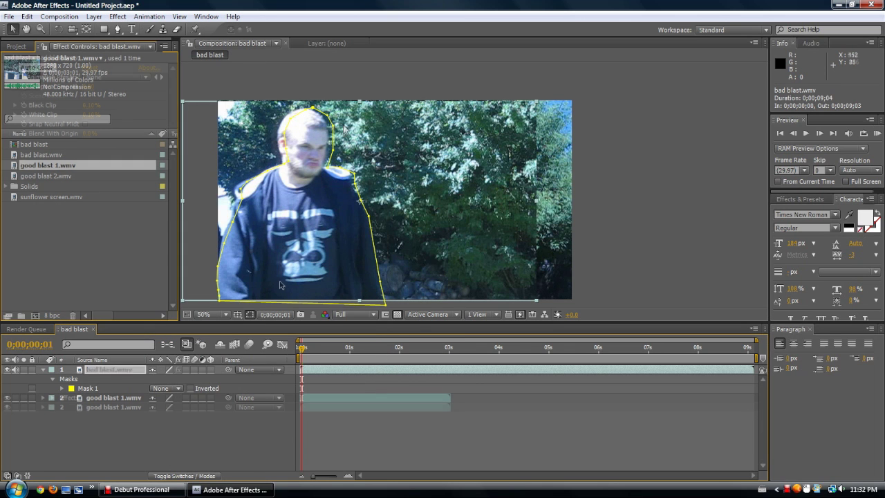
left_click(249, 315)
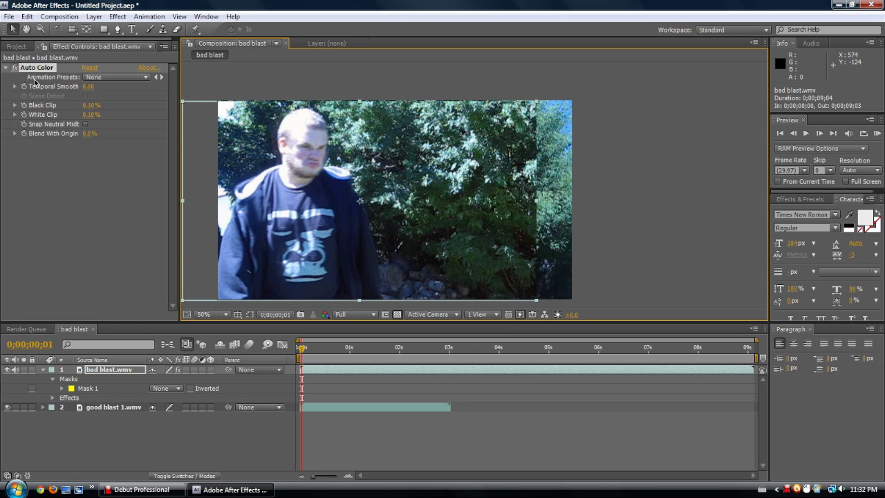
Try Auto Color's Black Clip and White Clip at 10% and reset the effect to its defaults.
left_click_drag(97, 115, 172, 106)
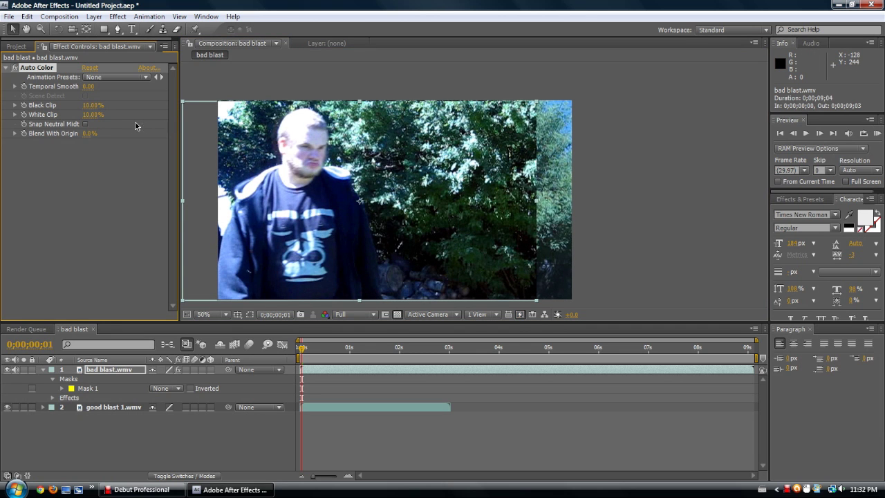
left_click(90, 69)
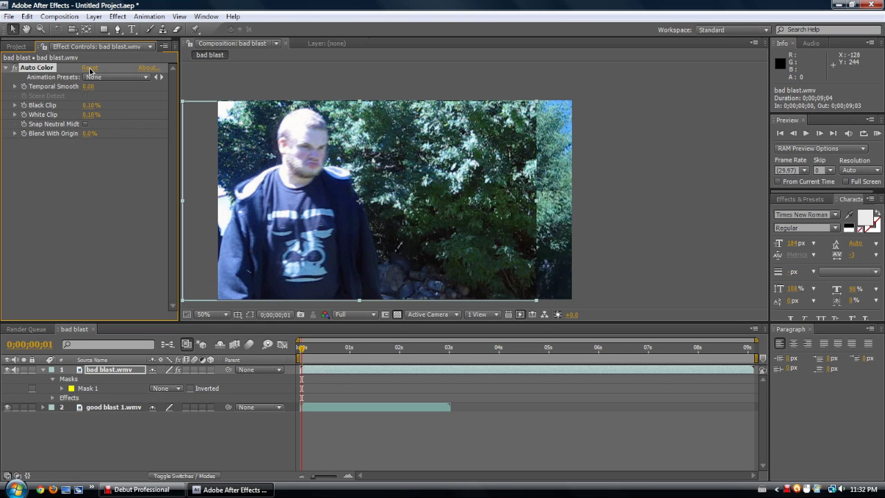
left_click(88, 134)
key("Return")
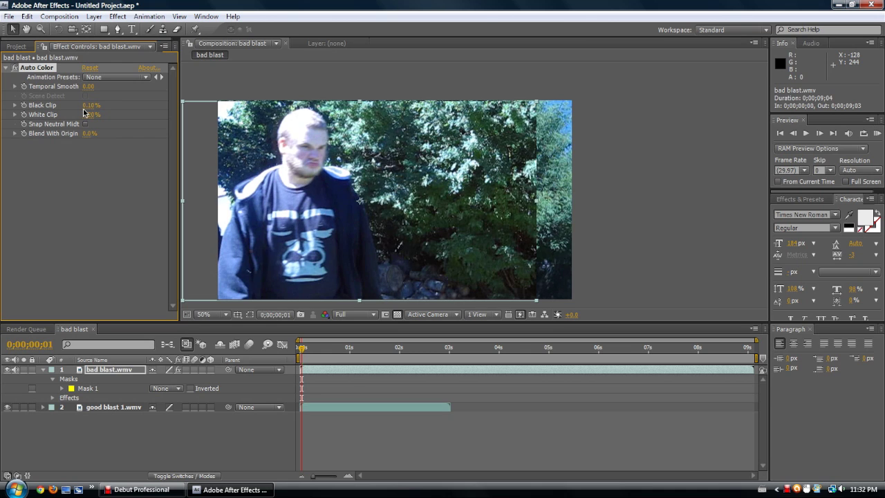
Try moderate Black Clip and White Clip values in Auto Color and remove the effect from bad blast.wmv.
key("ctrl+z")
left_click(70, 166)
left_click(33, 67)
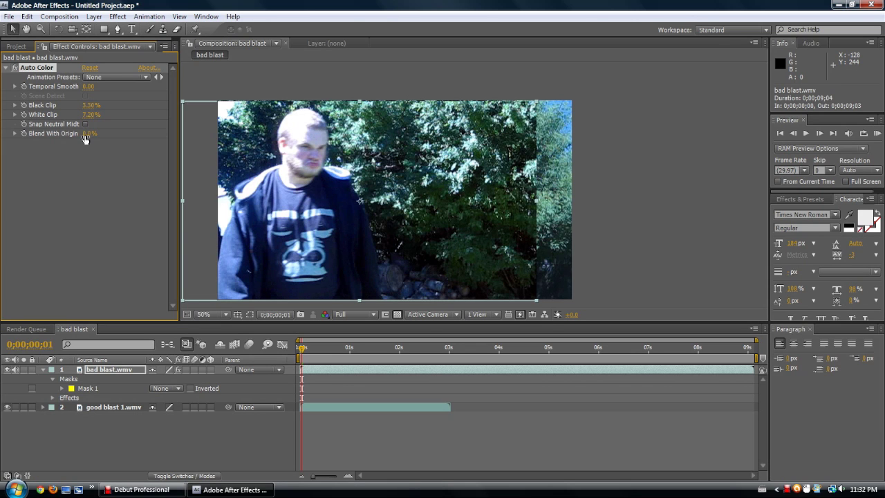
left_click_drag(86, 138, 137, 143)
key("Delete")
Apply the Auto Contrast effect to bad blast.wmv to preview its look, and remove it.
left_click(118, 16)
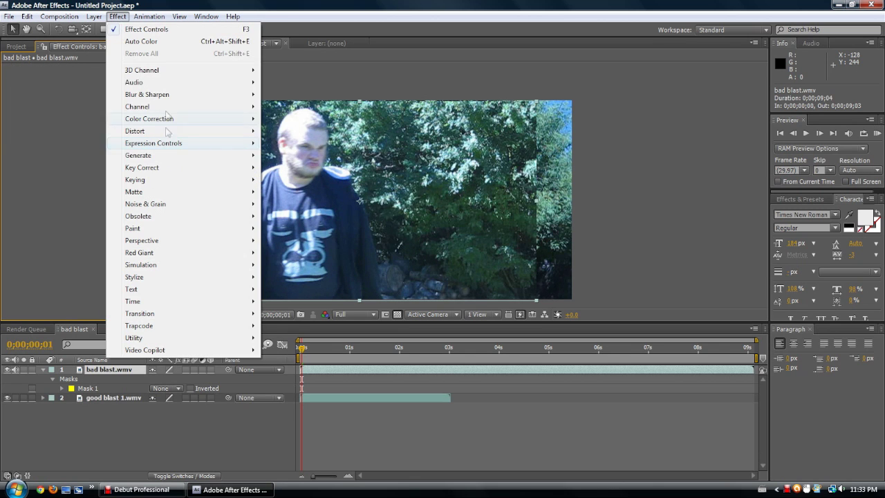
left_click(284, 130)
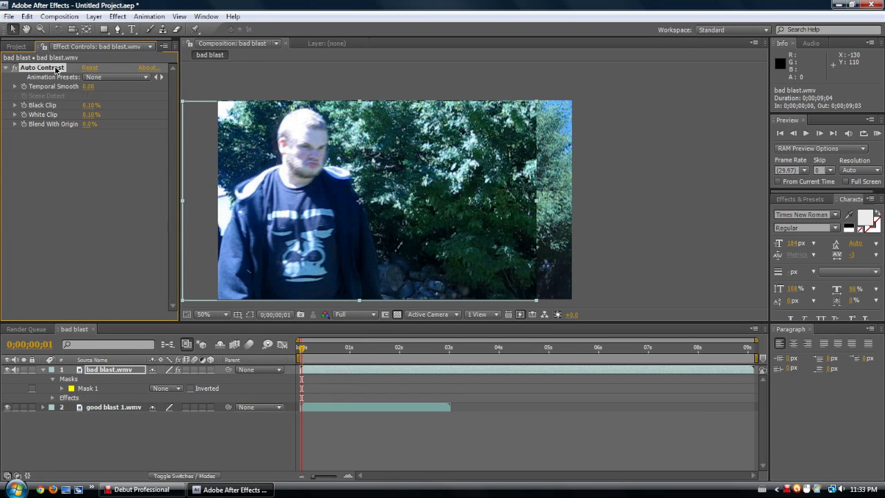
key("Delete")
Apply the Auto Levels effect to bad blast.wmv to preview its look, and remove it.
left_click(117, 16)
mouse_move(207, 119)
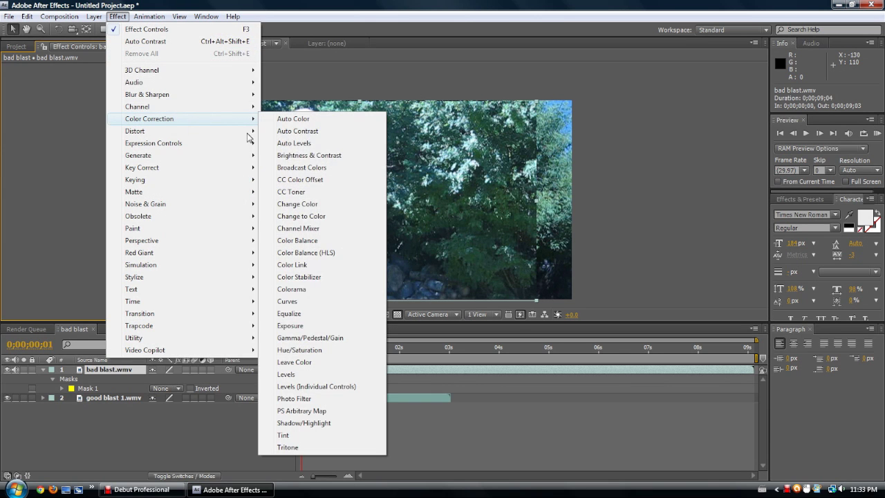
left_click(312, 143)
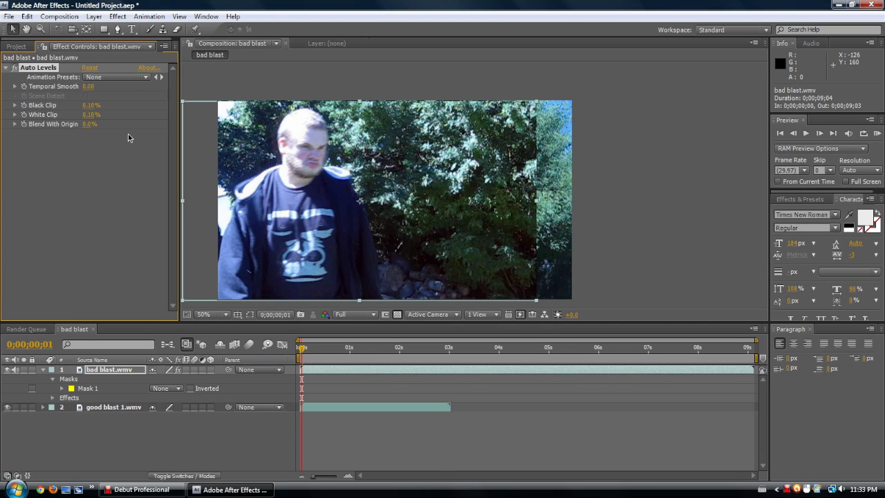
mouse_move(469, 5)
key("Delete")
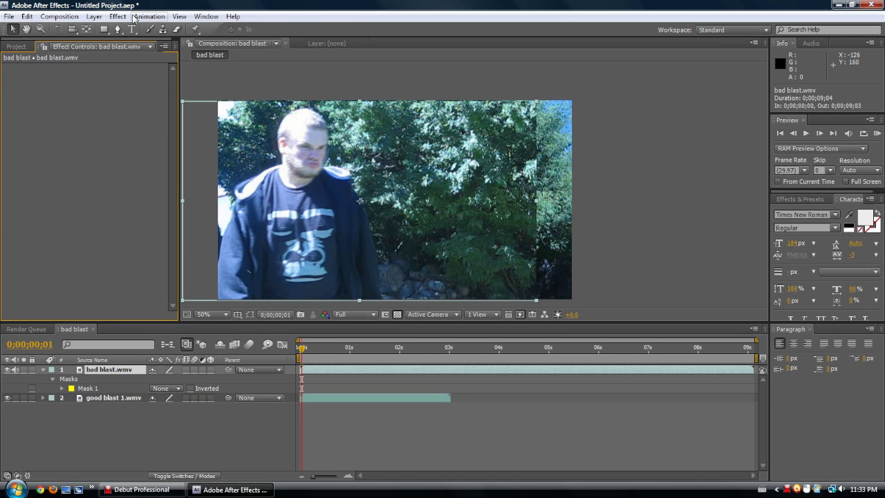
left_click(122, 17)
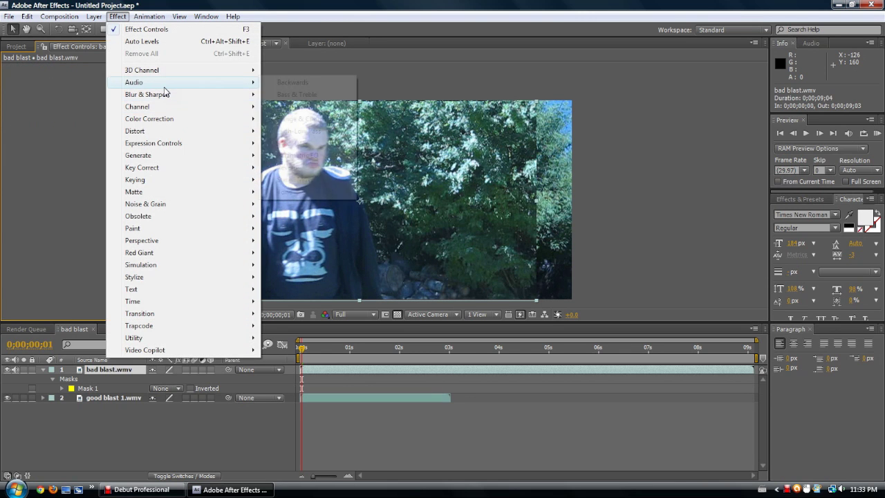
left_click(36, 244)
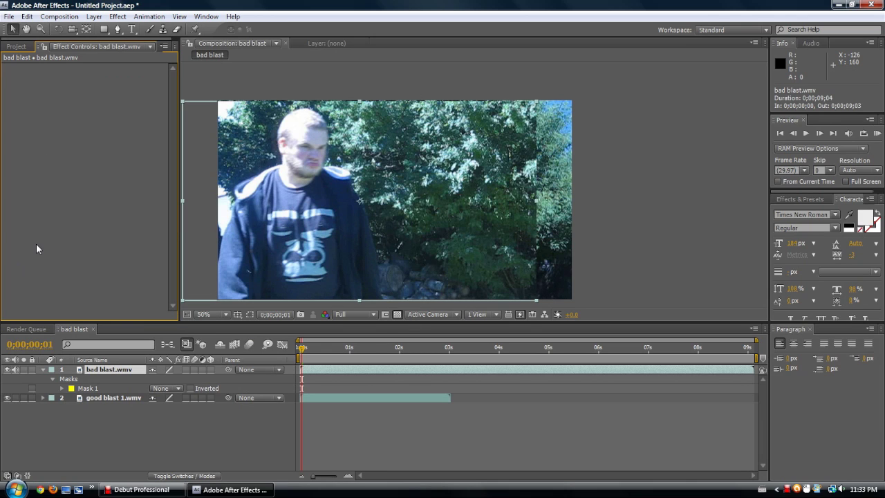
left_click(117, 17)
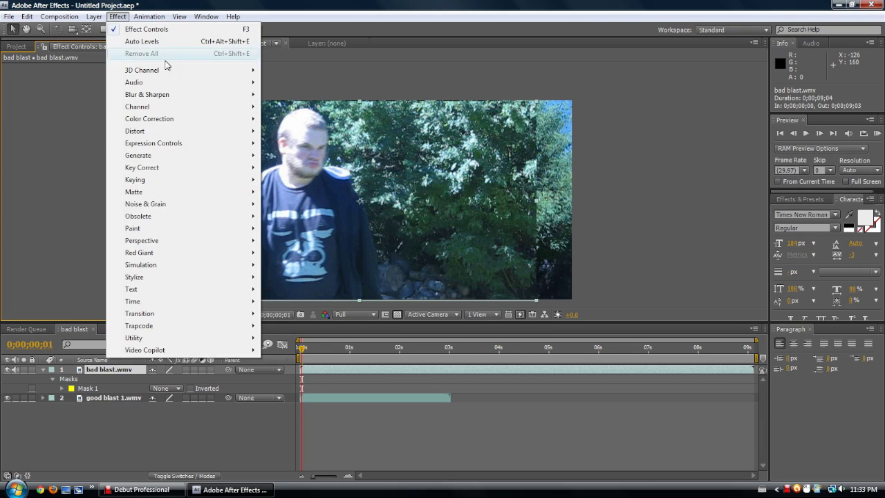
mouse_move(167, 106)
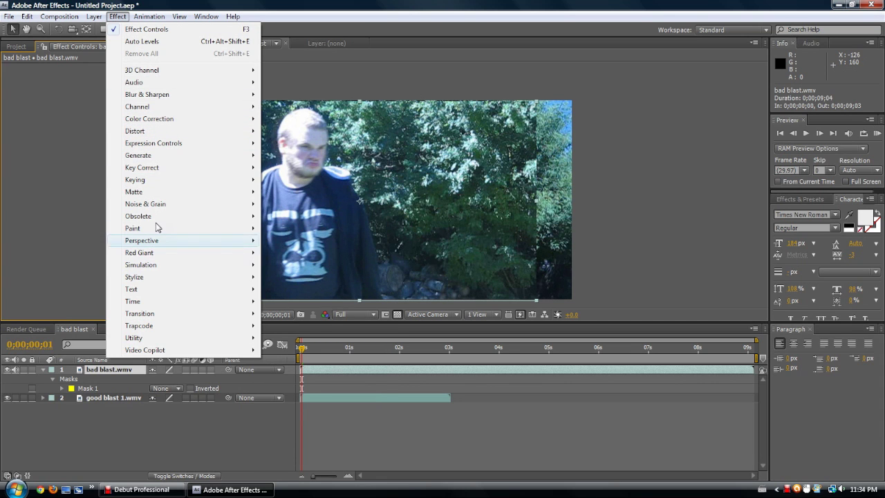
Search the effects and presets library for "sphere".
left_click(789, 199)
left_click(799, 212)
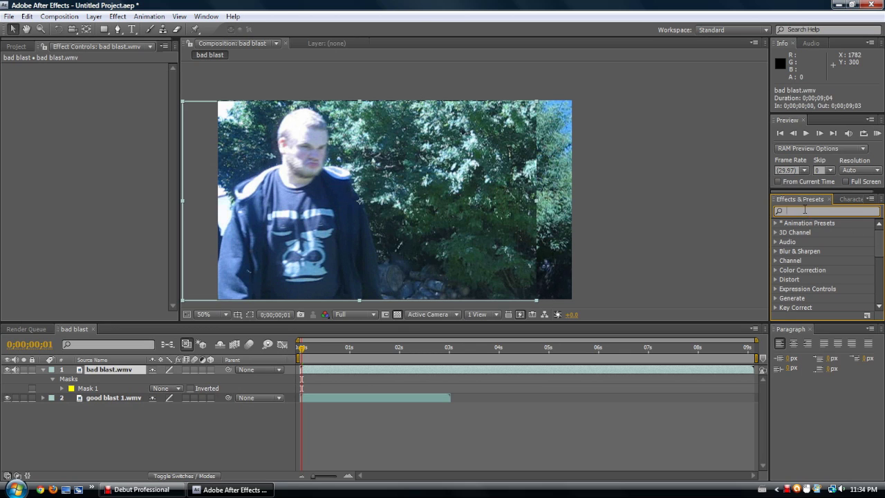
type("spere")
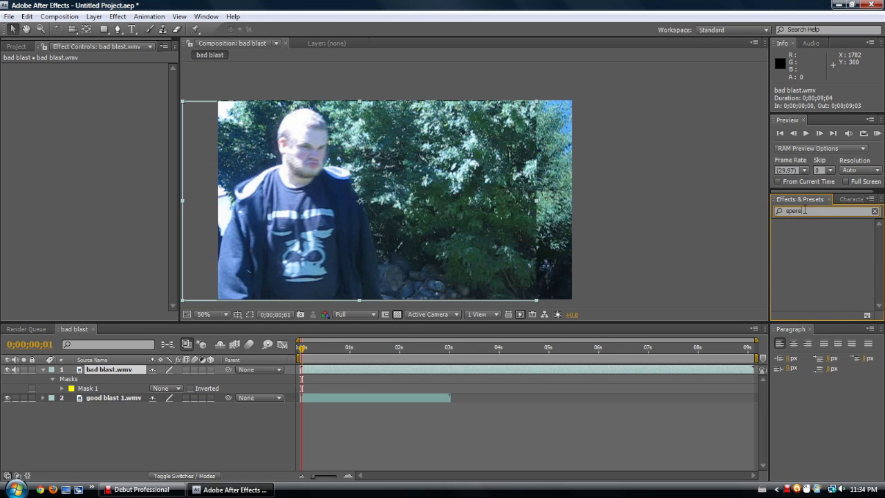
key("BackSpace")
key("BackSpace")
key("BackSpace")
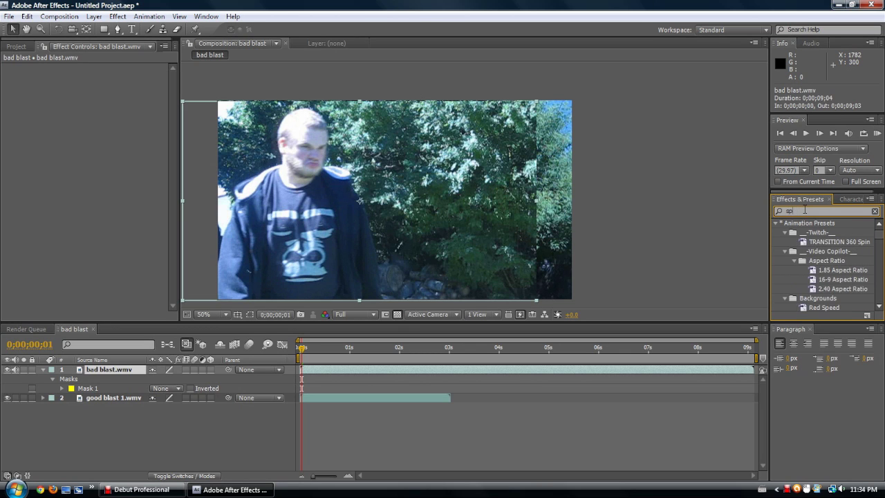
type("here")
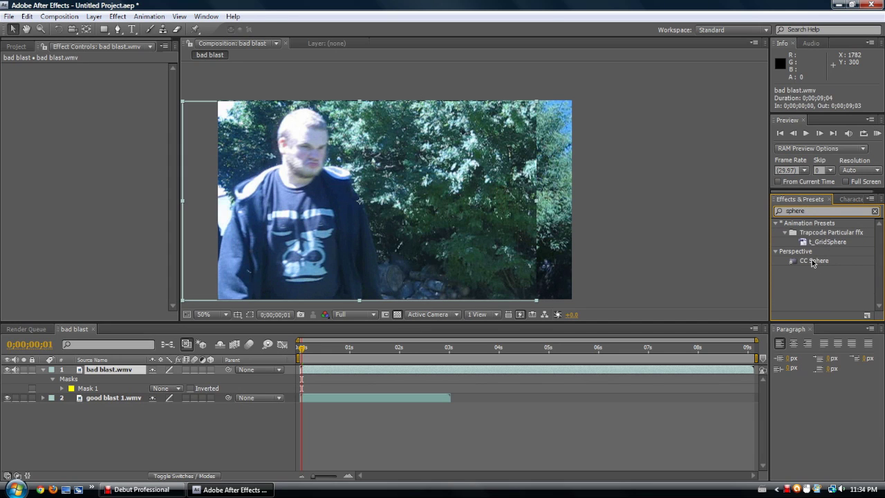
Apply the CC Sphere effect to bad blast.wmv and move the layer to about 642, 358 in the composition.
left_click(813, 261)
left_click_drag(813, 261, 363, 215)
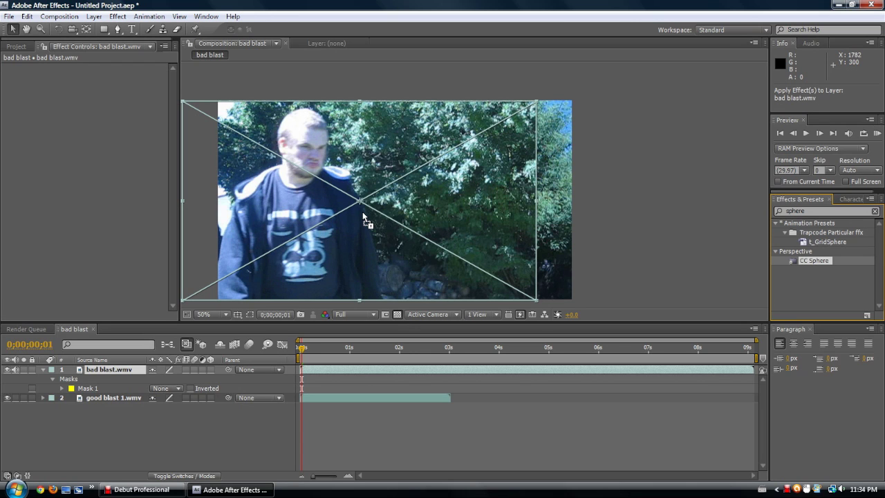
left_click_drag(362, 212, 528, 235)
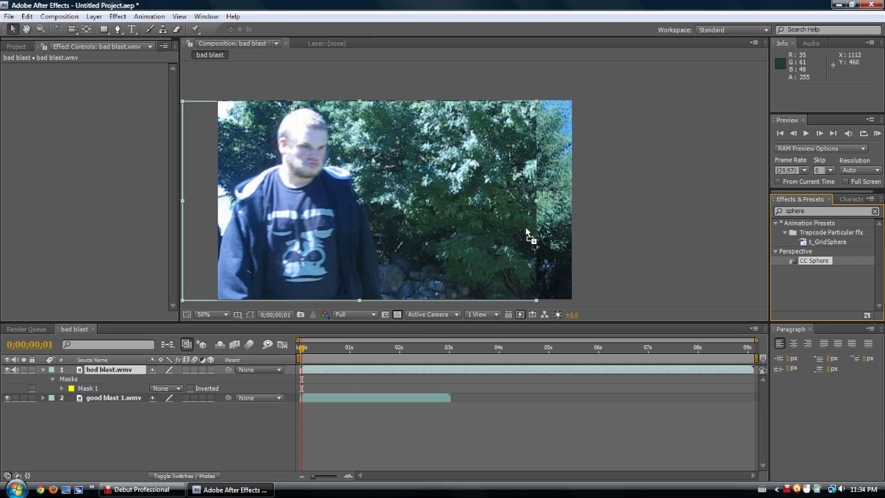
left_click_drag(815, 261, 415, 203)
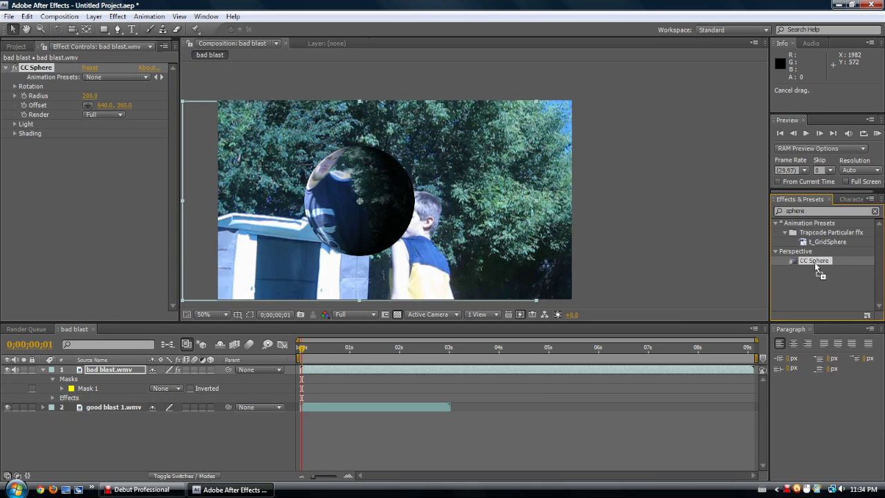
left_click_drag(355, 196, 390, 194)
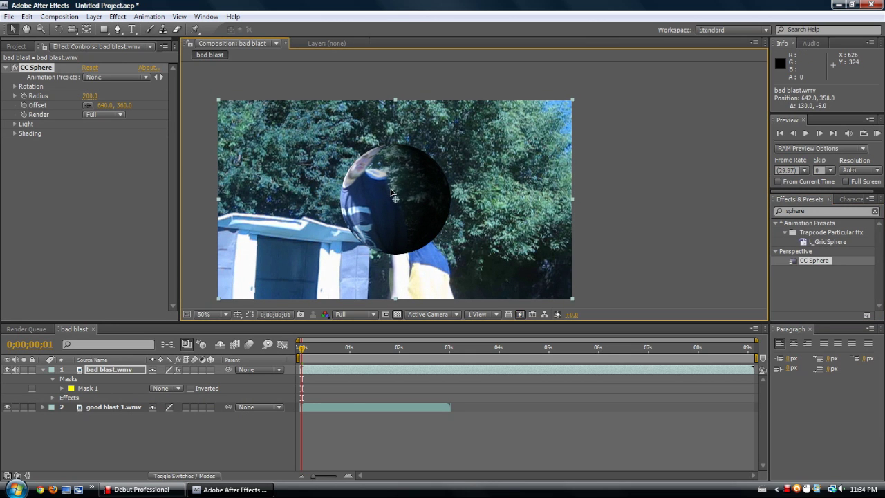
Set CC Sphere's Light Intensity to 236 and Light Direction to +56°, and try a high and a low Light Height.
left_click(15, 124)
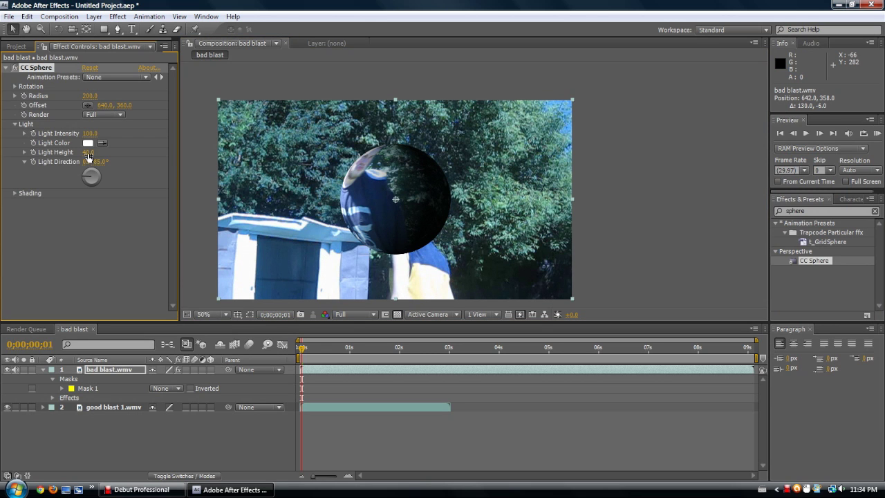
left_click_drag(92, 153, 125, 154)
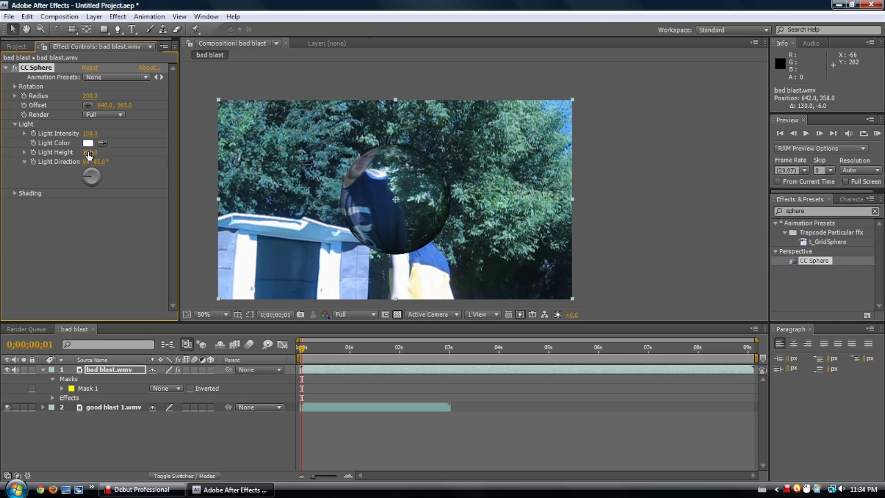
left_click_drag(122, 134, 168, 137)
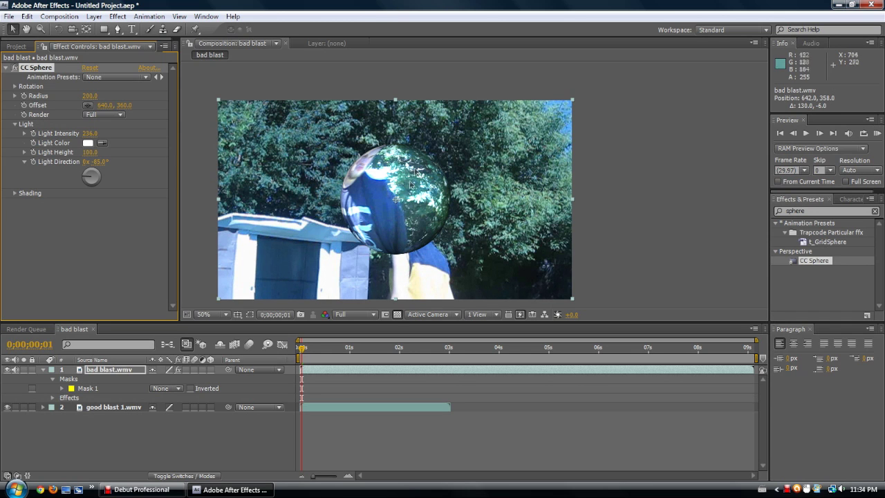
left_click_drag(90, 177, 89, 174)
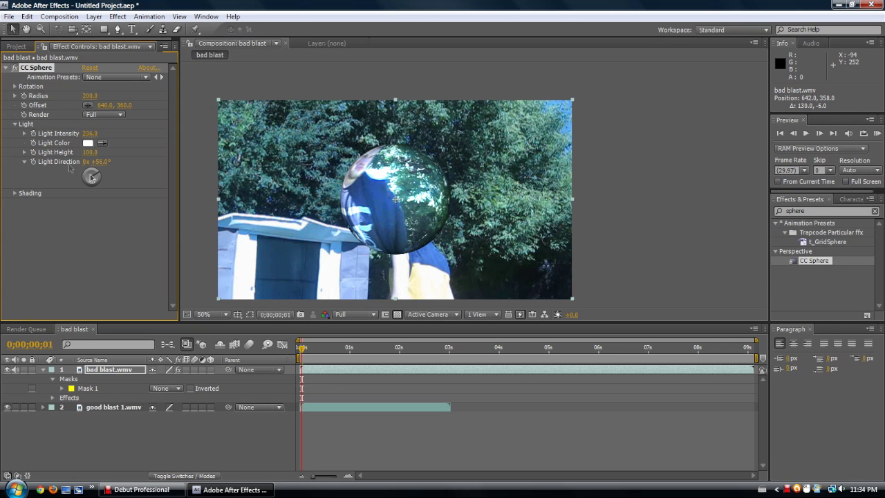
left_click_drag(88, 156, 40, 152)
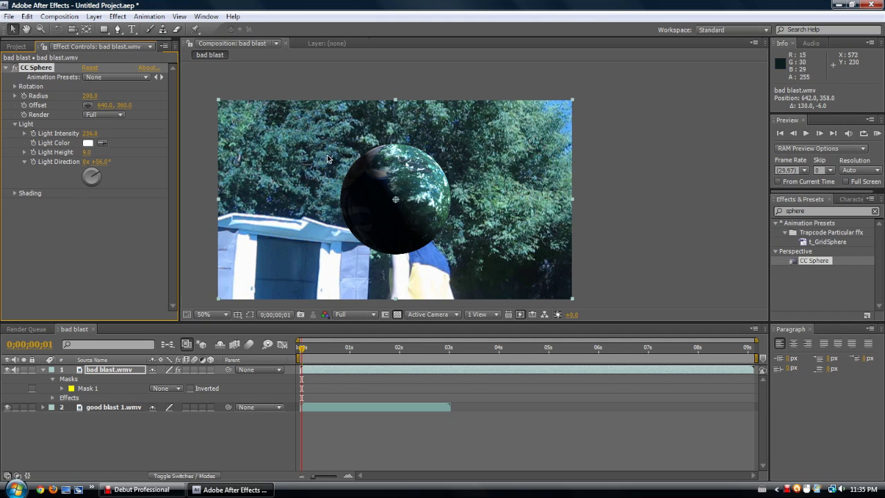
Rotate the sphere to about 1x +350° on X, +85° on Y and +51° on Z.
left_click(14, 88)
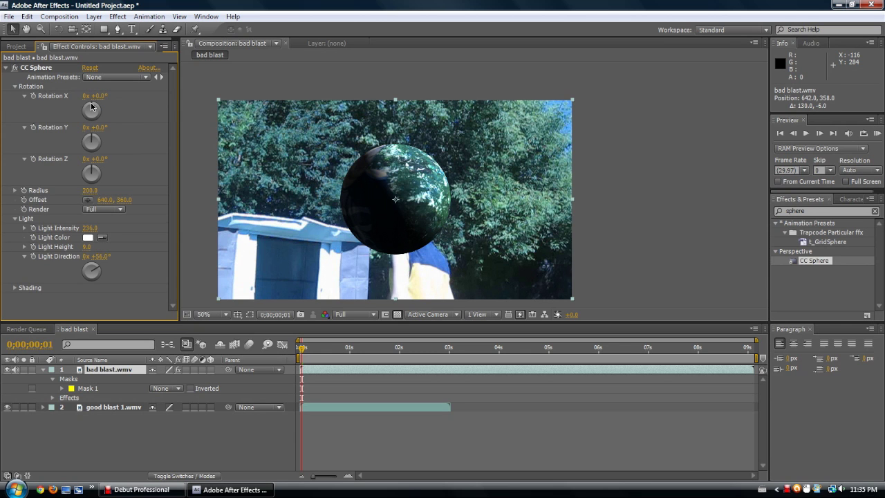
left_click_drag(92, 103, 98, 126)
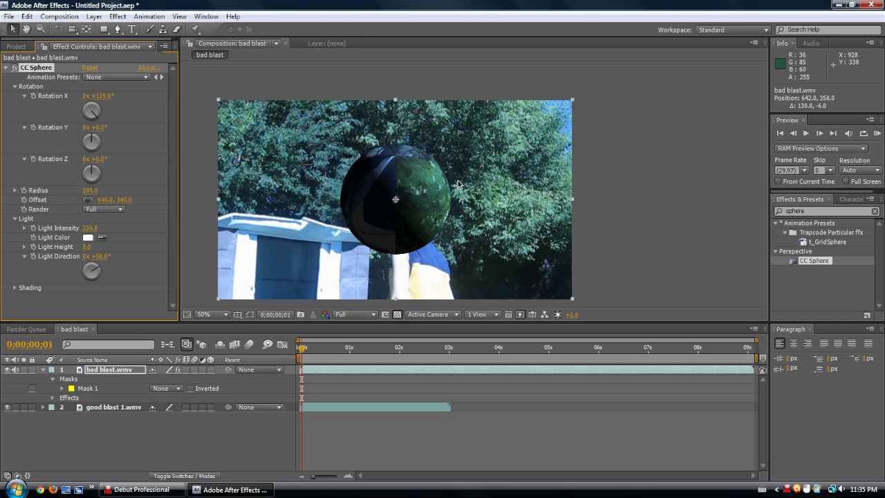
left_click_drag(97, 113, 113, 143)
left_click_drag(99, 180, 79, 104)
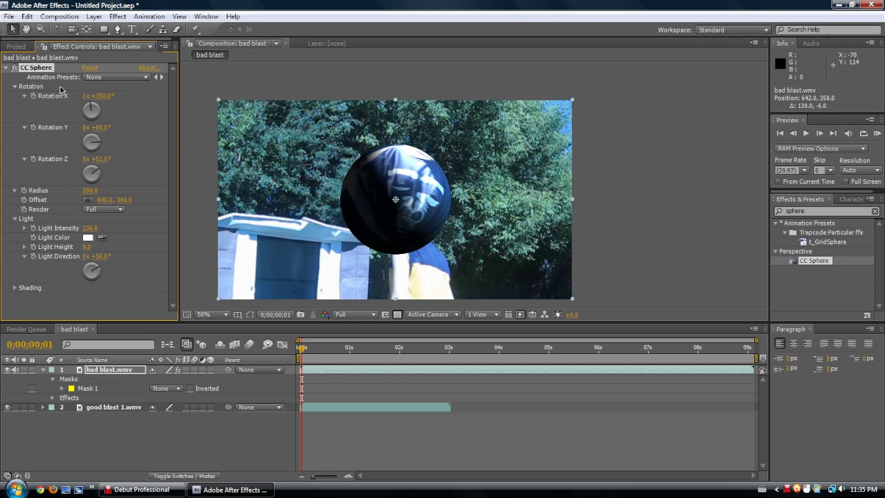
Reset CC Sphere to its default settings and delete the effect from bad blast.wmv.
left_click(90, 67)
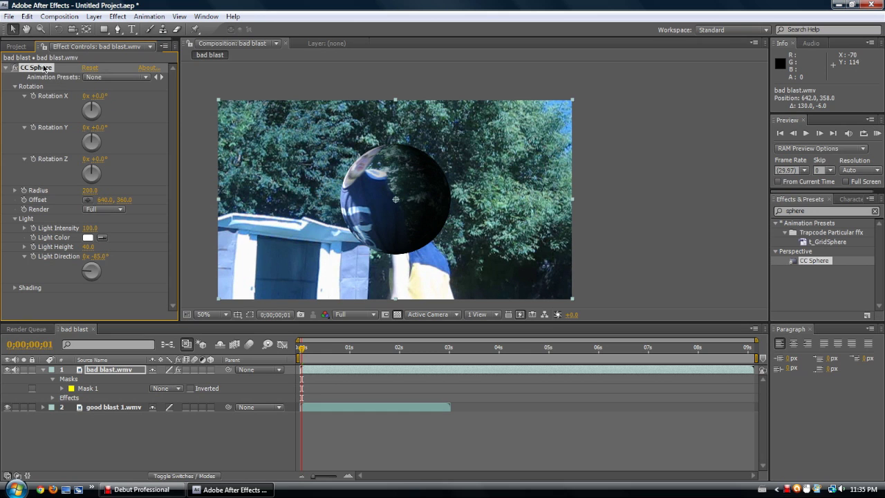
key("Delete")
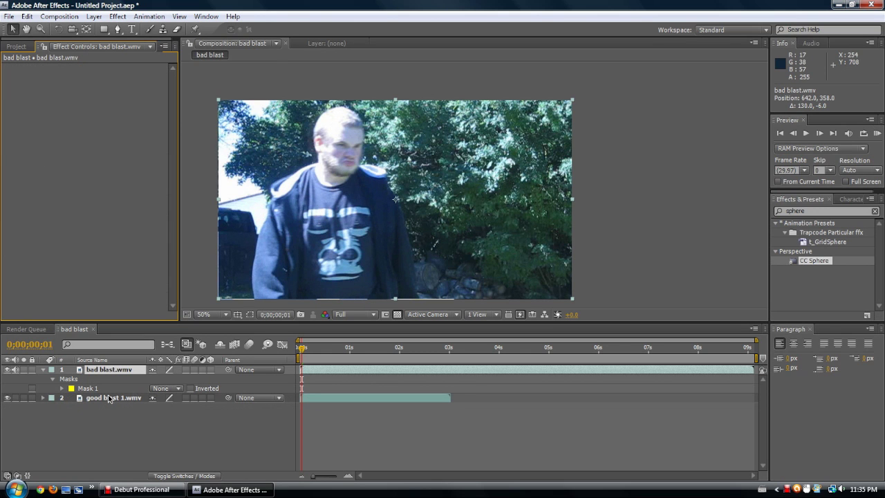
Apply the CC Sphere effect to the bad blast.wmv layer again.
left_click(121, 372)
left_click(117, 16)
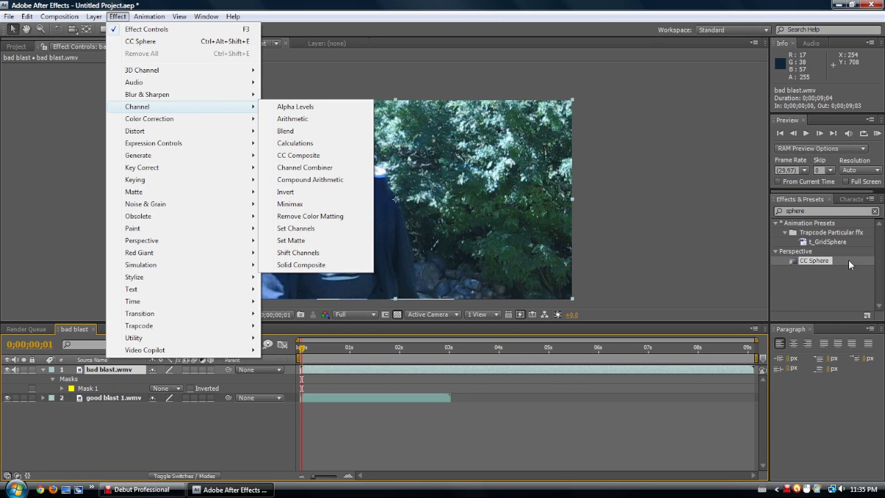
double_click(816, 261)
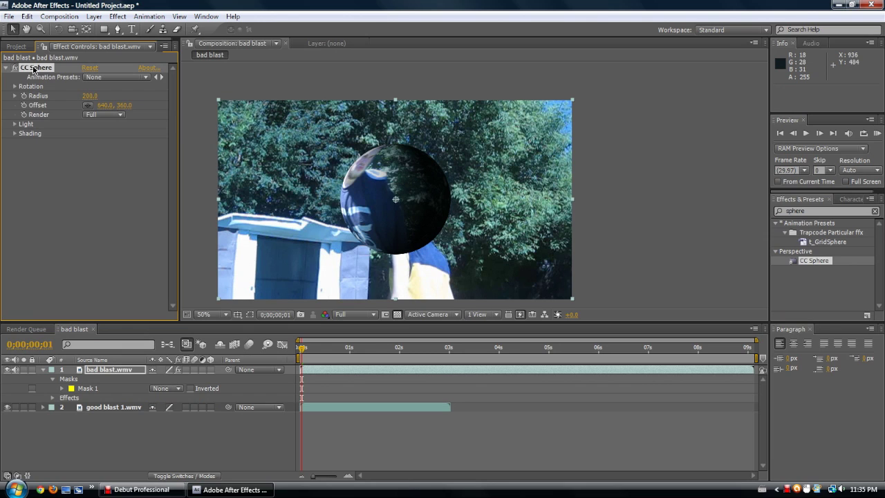
left_click(51, 150)
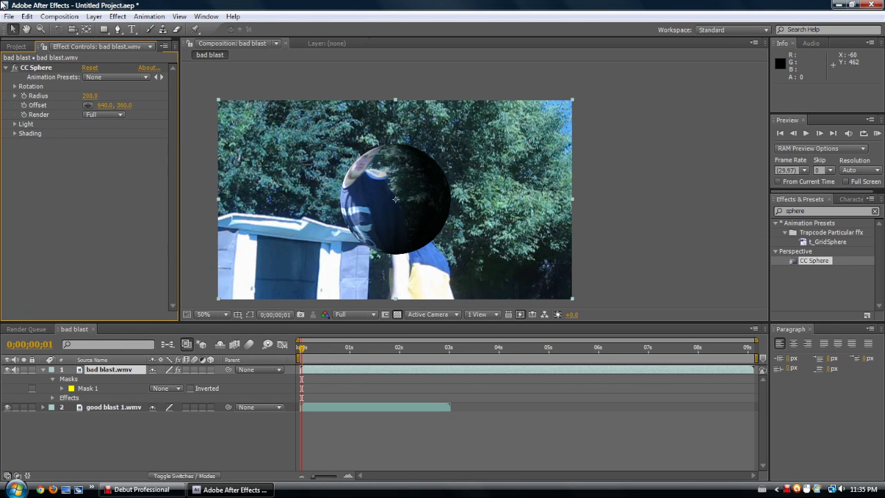
Switch CC Sphere off and on to compare bad blast.wmv with and without it, and delete the effect.
left_click(18, 70)
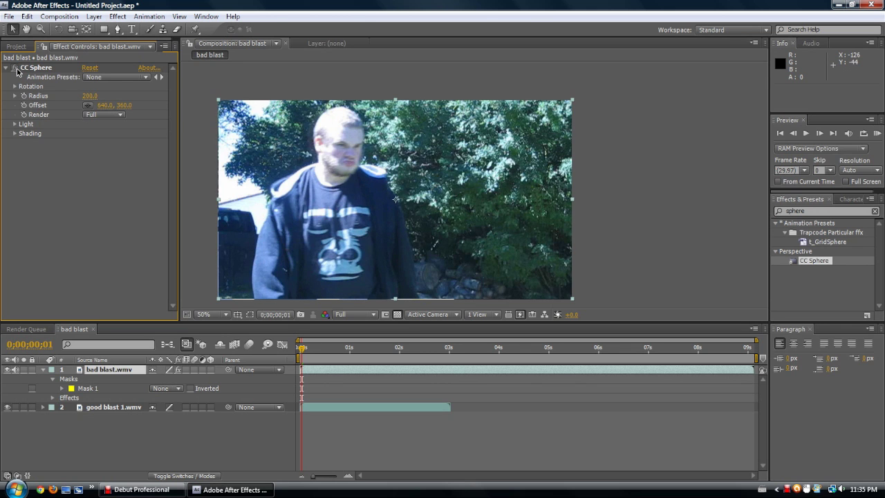
left_click(17, 70)
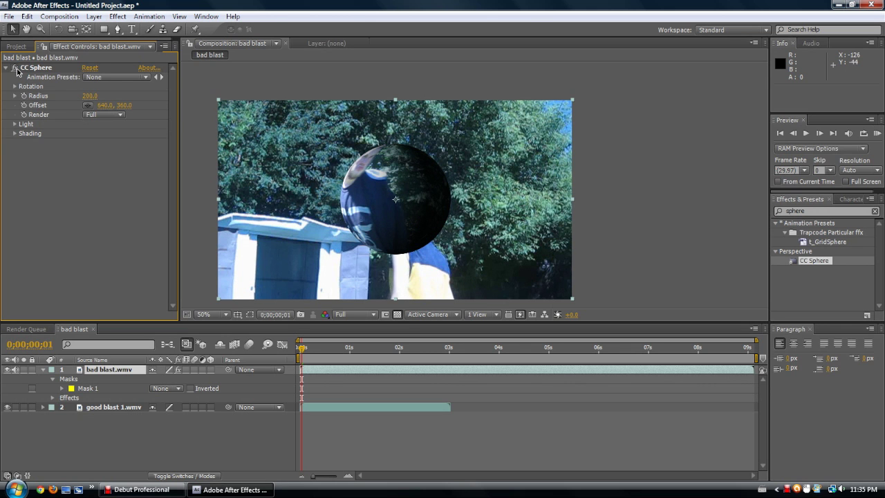
left_click(17, 70)
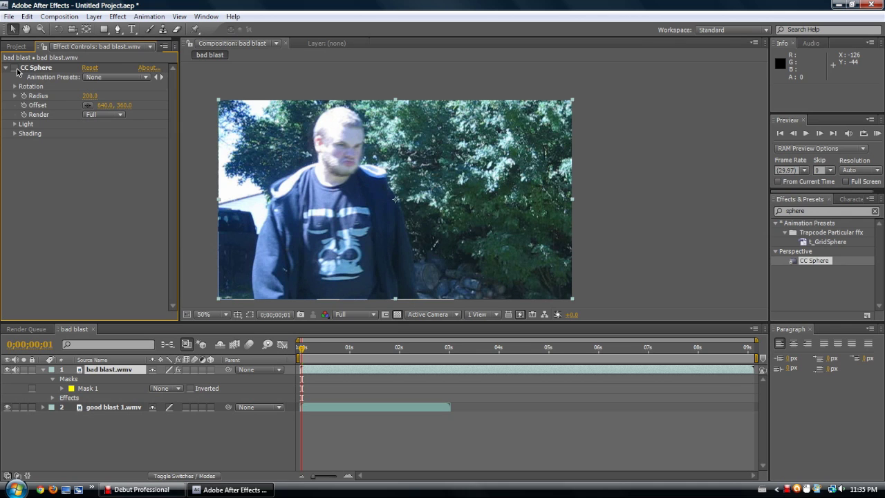
left_click(17, 70)
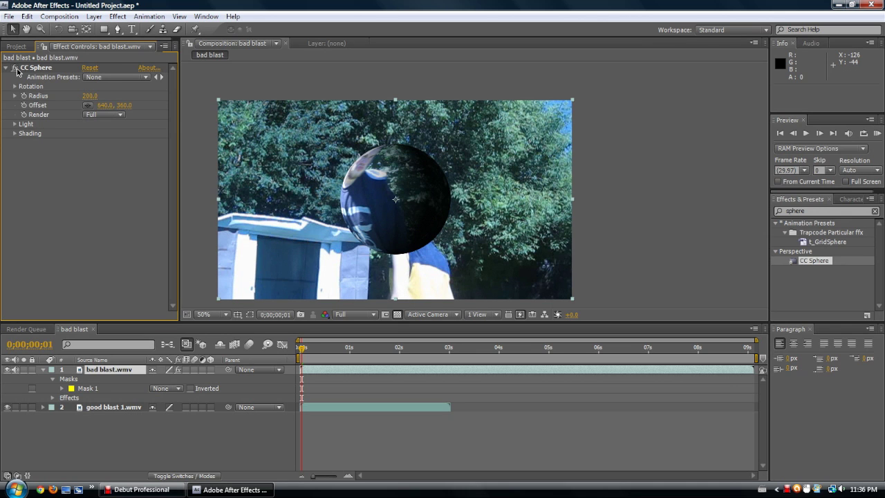
left_click(16, 70)
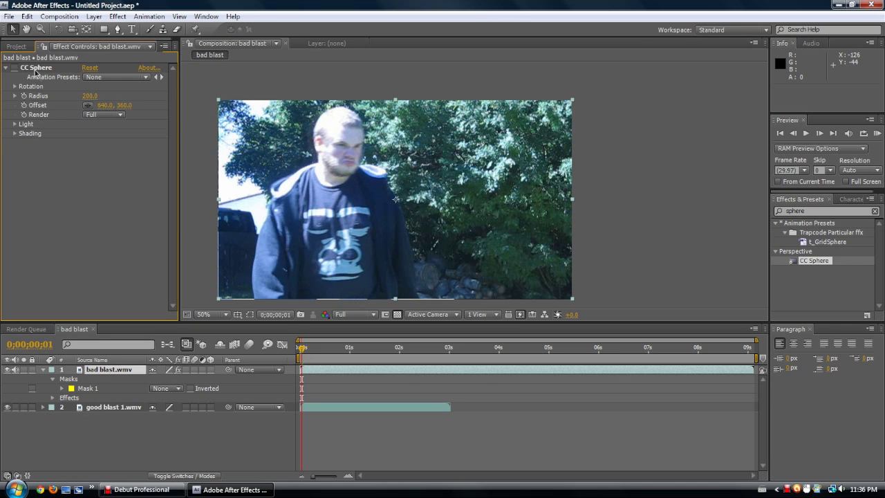
left_click(38, 67)
key("Delete")
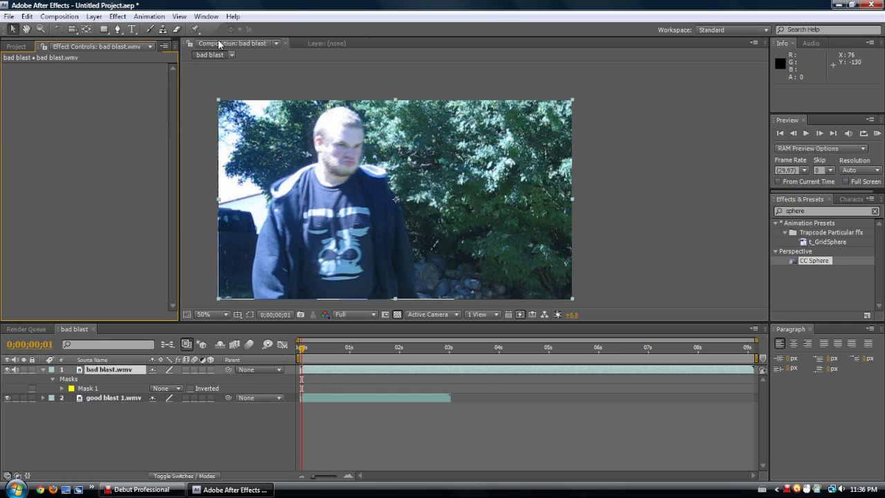
Apply the Distort effect Liquify to bad blast.wmv and warp the man's face downward with the Warp tool.
left_click(116, 16)
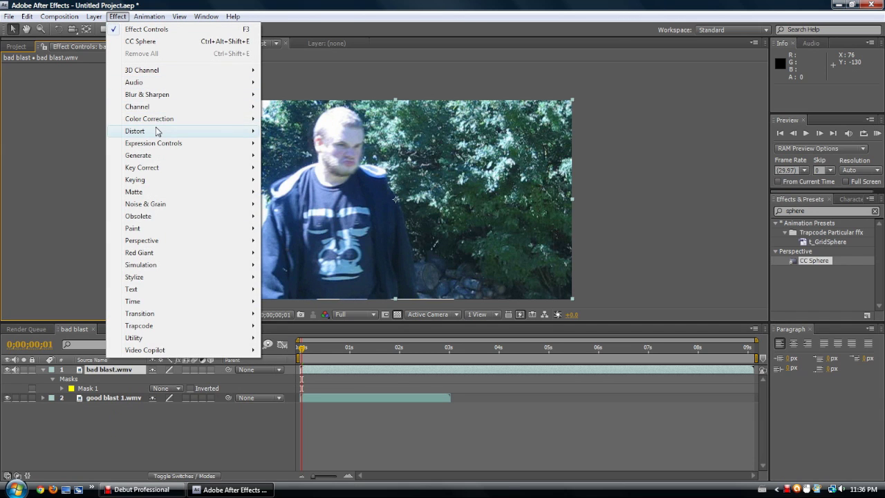
mouse_move(157, 131)
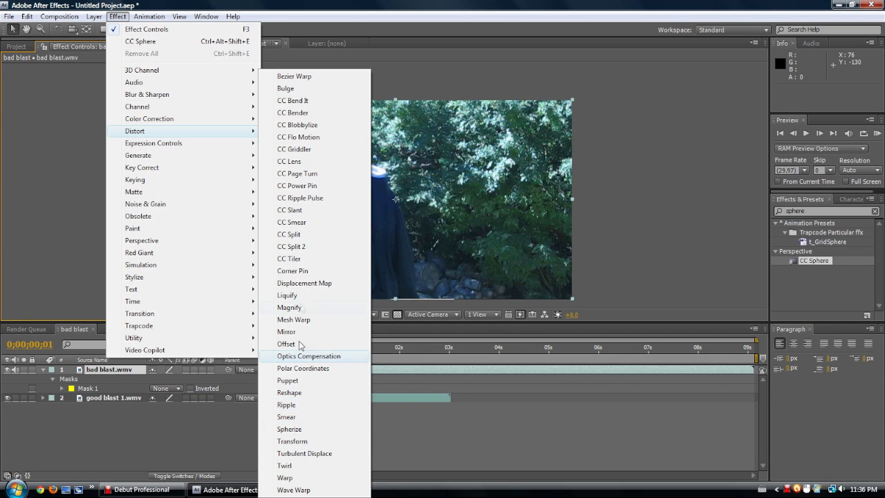
left_click(288, 296)
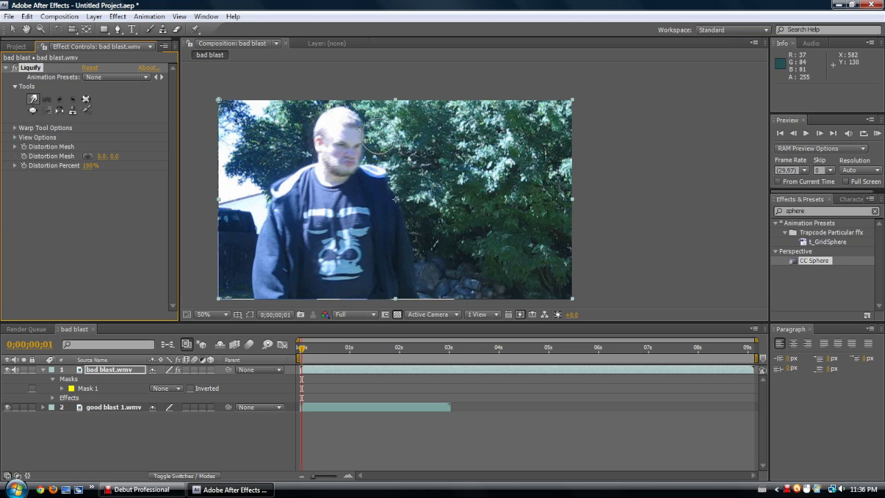
left_click(351, 118)
mouse_move(351, 122)
left_mouse_down()
mouse_move(356, 111)
mouse_move(328, 129)
mouse_move(343, 115)
mouse_move(336, 111)
mouse_move(320, 127)
mouse_move(356, 169)
mouse_move(334, 163)
mouse_move(331, 173)
mouse_move(356, 185)
mouse_move(360, 168)
mouse_move(363, 182)
mouse_move(350, 185)
left_mouse_up()
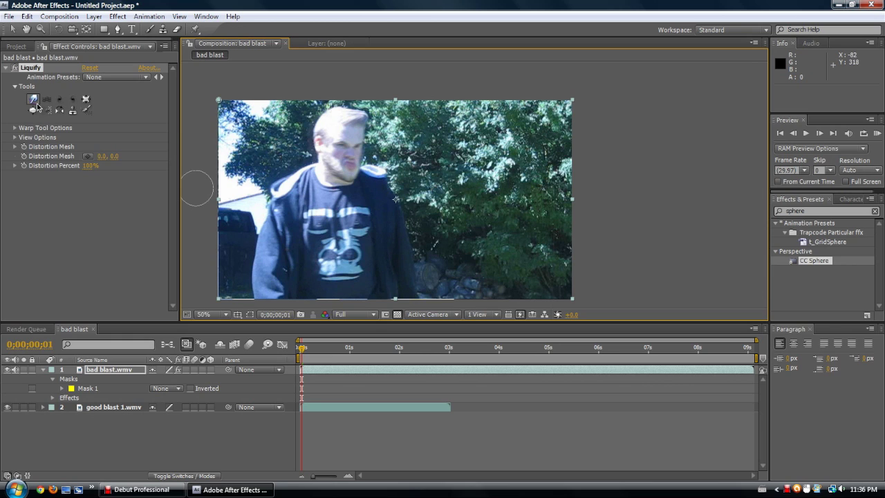
Set Liquify's Warp tool to a brush size of 44 and a brush pressure of 50.
left_click(15, 128)
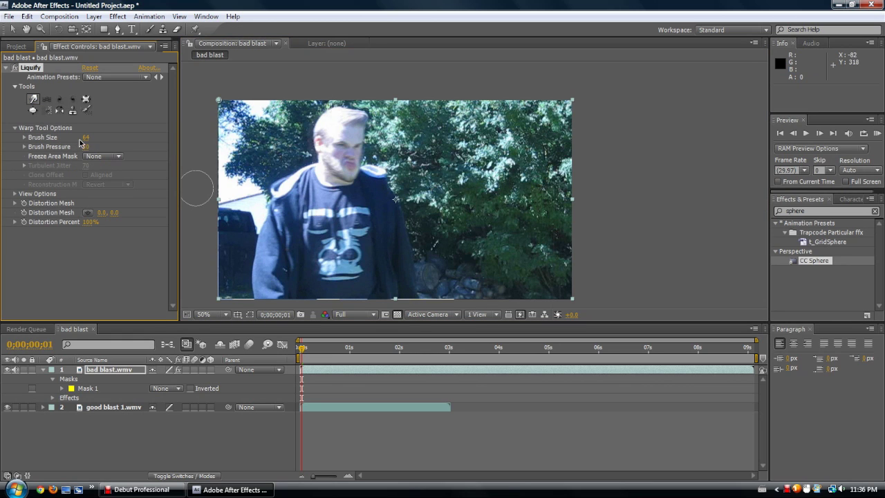
left_click_drag(84, 138, 86, 139)
left_click_drag(87, 150, 105, 149)
left_click(325, 173)
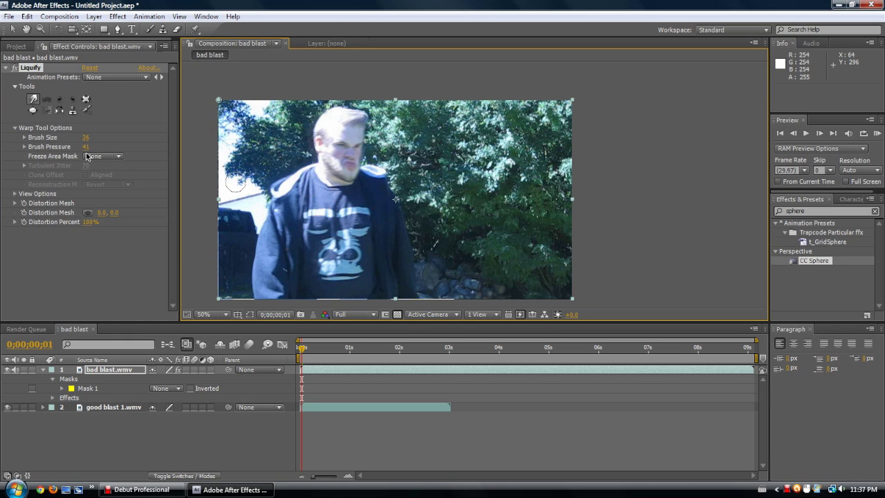
left_click_drag(88, 147, 102, 148)
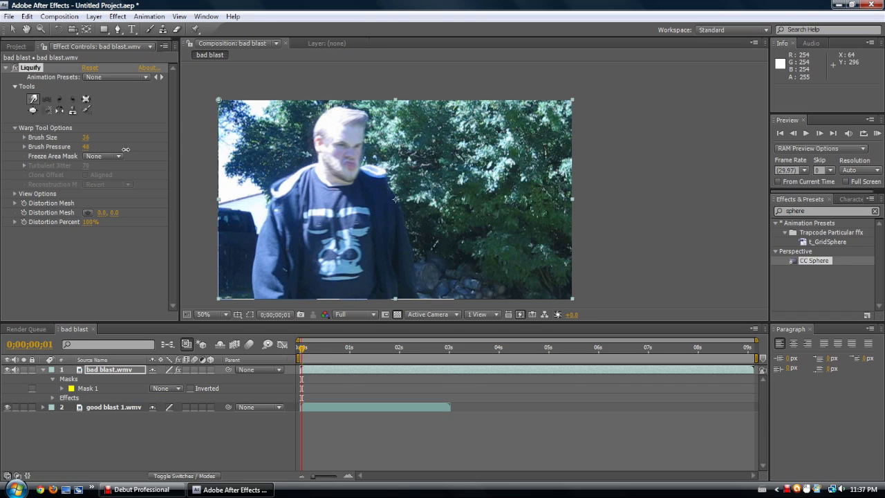
left_click_drag(132, 148, 132, 148)
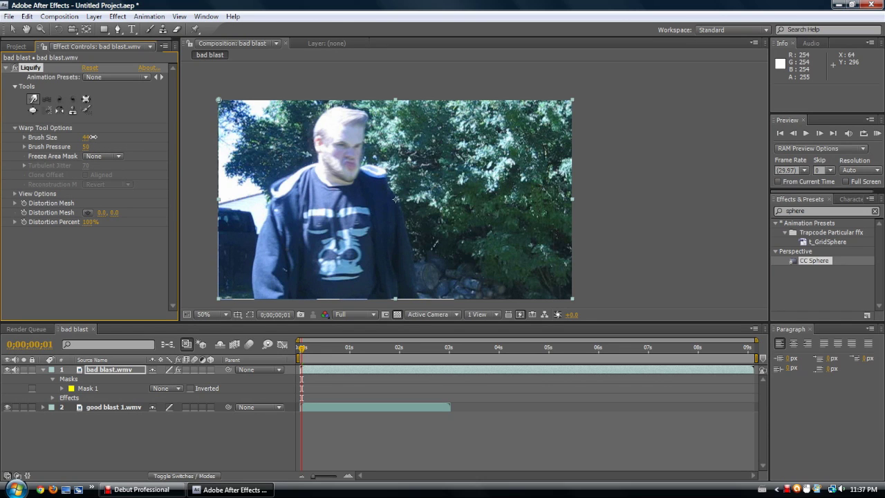
Try Liquify's Turbulence tool over the shirt and switch to the Twirl tool.
left_click(46, 100)
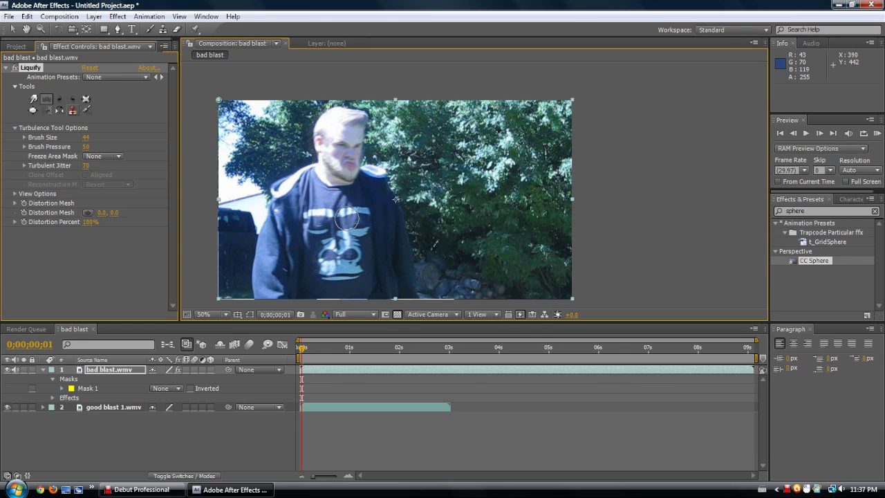
left_click(59, 99)
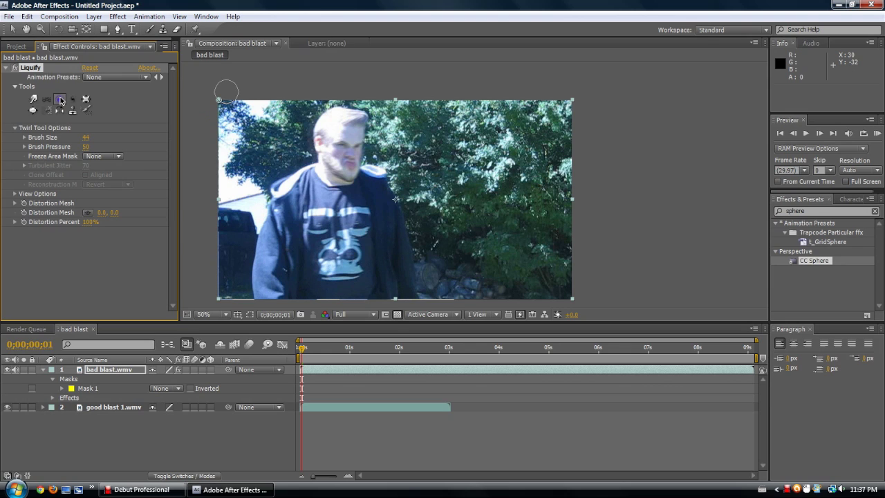
Distort the man's face in the footage with Liquify's Twirl Counterclockwise tool at brush size 44 and brush pressure 50.
left_click(73, 101)
left_click(342, 143)
left_click(342, 144)
left_click(73, 101)
left_click(287, 153)
left_click(354, 144)
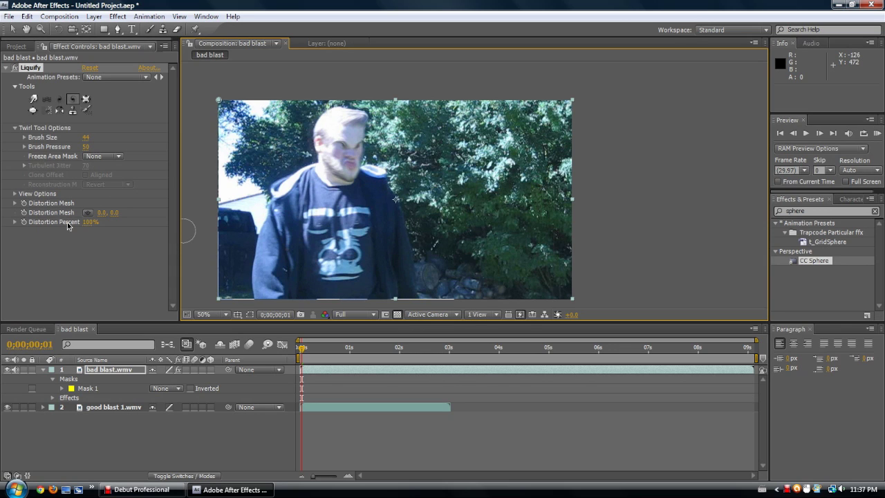
Try the Liquify effect's Distortion Percent at 200%, and bring it down to 0%.
left_click_drag(89, 223, 212, 223)
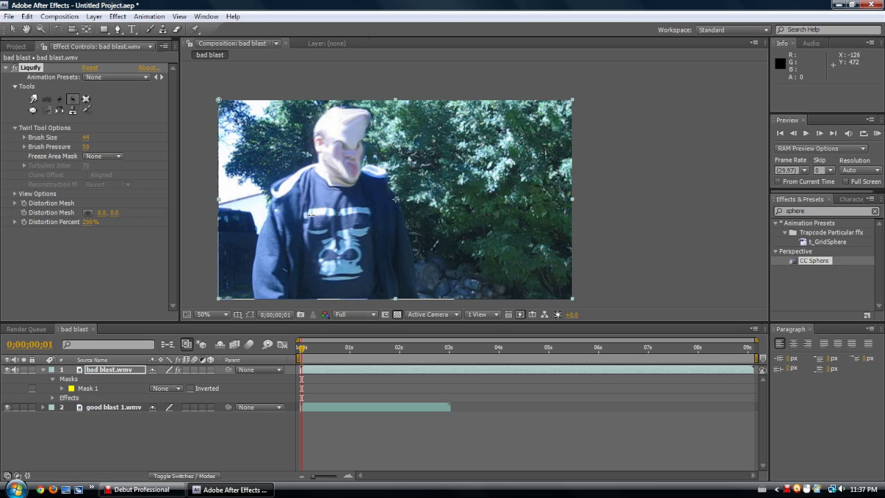
left_click_drag(309, 215, 177, 219)
left_click_drag(82, 221, 84, 217)
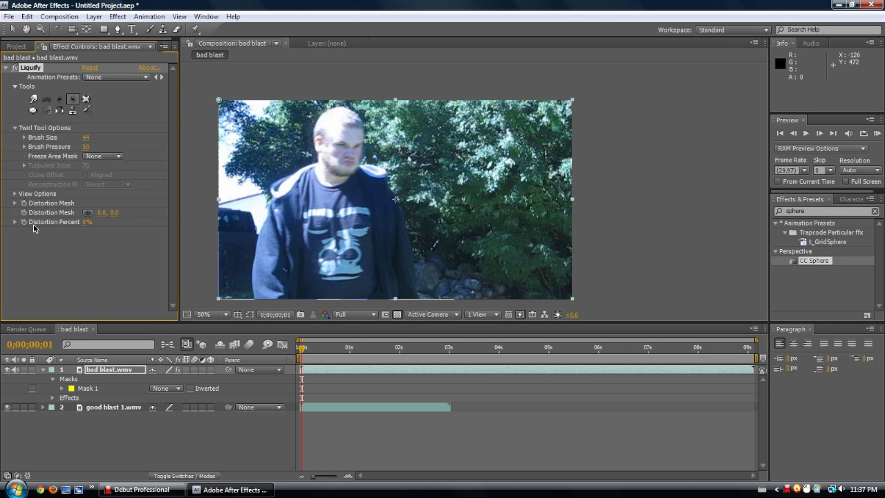
Delete the Liquify effect from the bad blast.wmv layer and deselect the layer.
key("v")
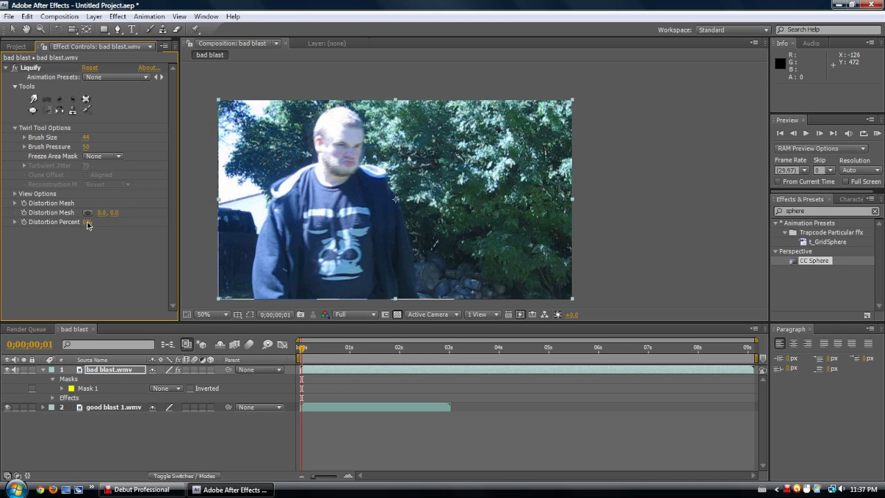
mouse_move(85, 222)
left_mouse_down()
mouse_move(188, 209)
mouse_move(63, 222)
mouse_move(132, 221)
mouse_move(76, 180)
mouse_move(30, 105)
left_mouse_up()
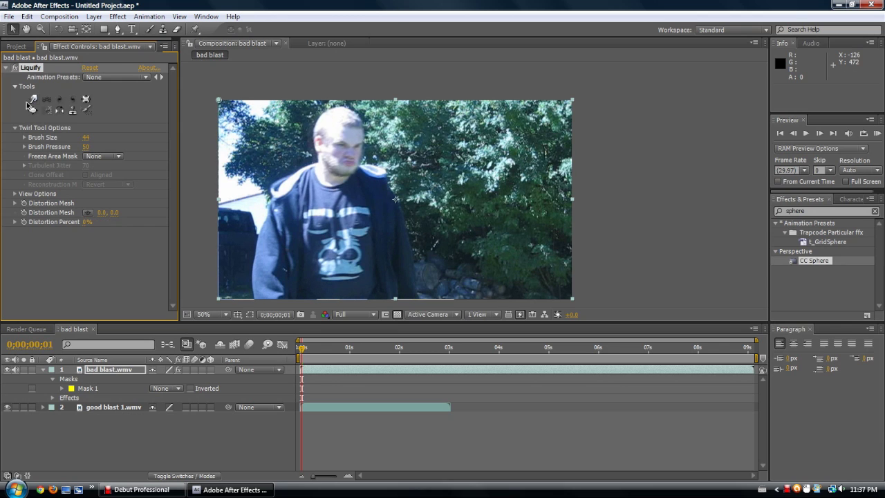
key("Delete")
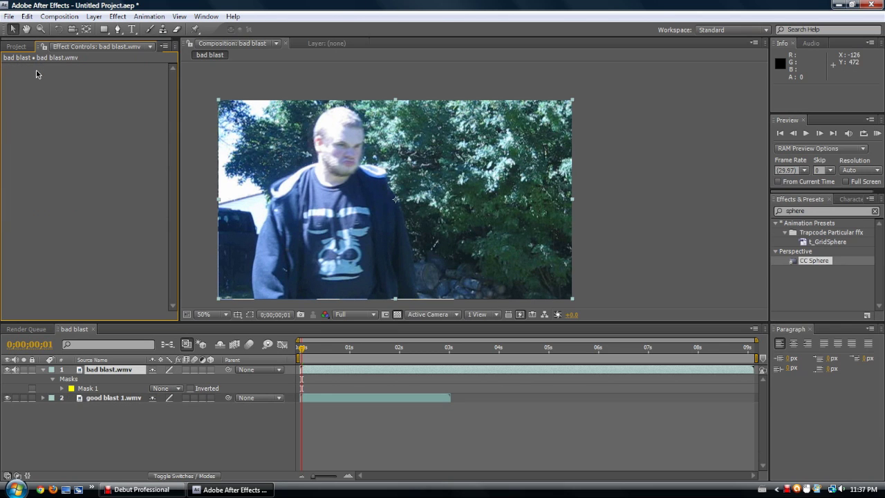
left_click(113, 428)
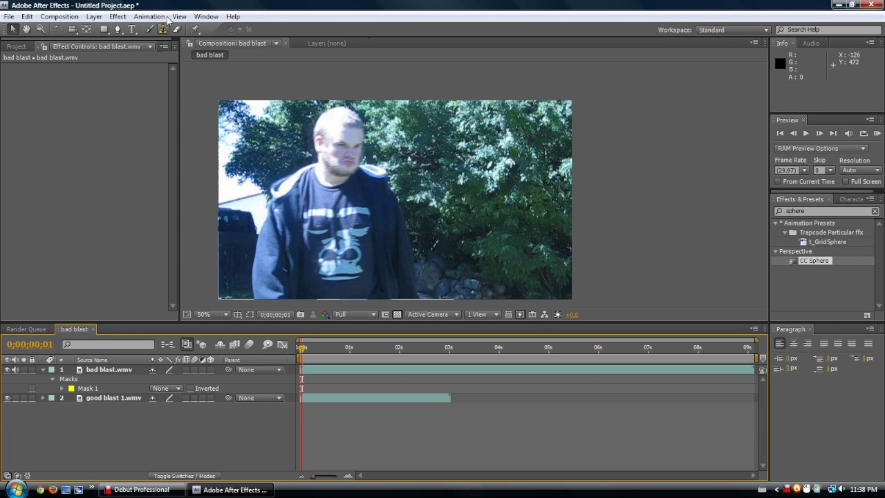
Add a new full-frame white solid layer above the bad blast.wmv footage.
left_click(93, 17)
mouse_move(114, 33)
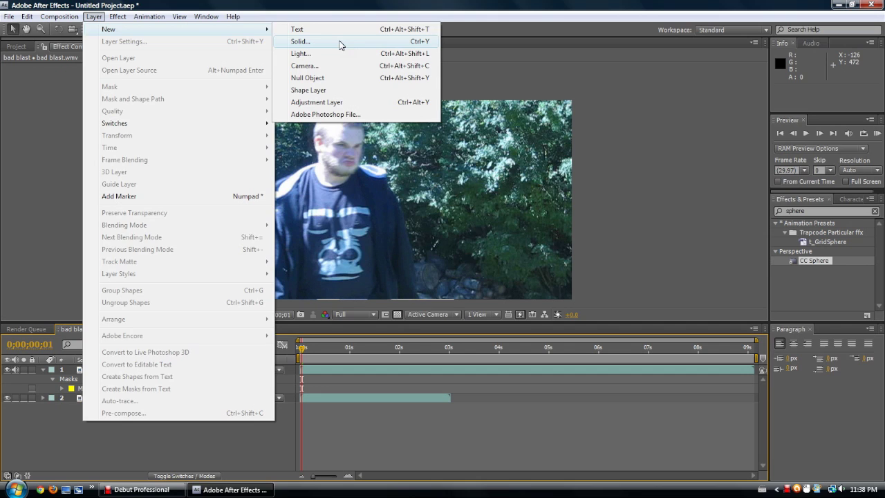
left_click(339, 42)
left_click(477, 342)
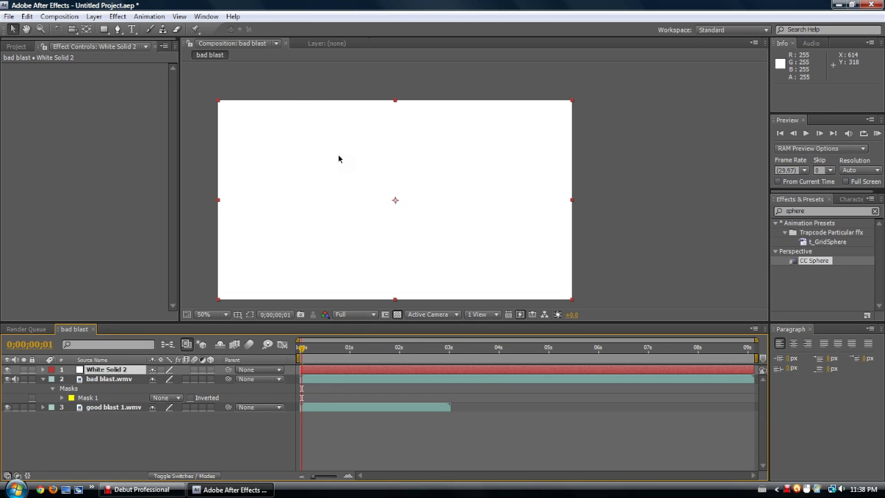
Create another white solid (FFFFFF) at the composition size of 1280 × 720 px, and delete it again.
left_click(94, 16)
mouse_move(131, 29)
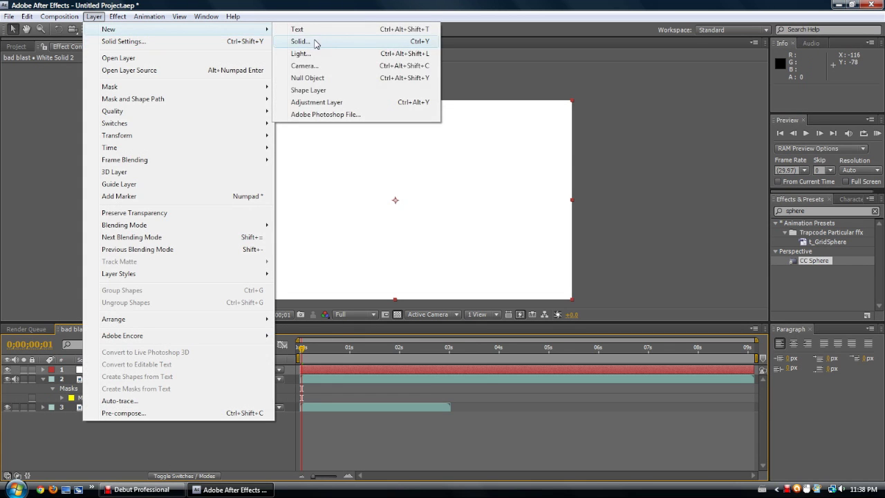
left_click(315, 41)
left_click(435, 312)
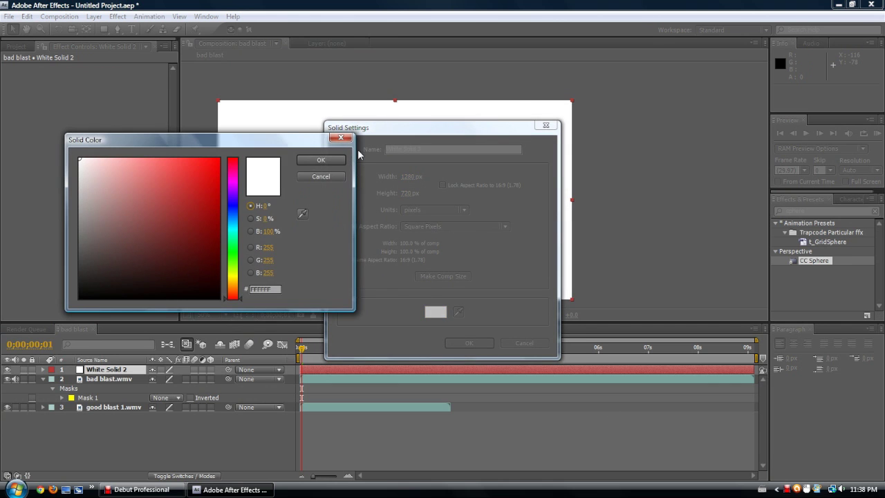
left_click(340, 137)
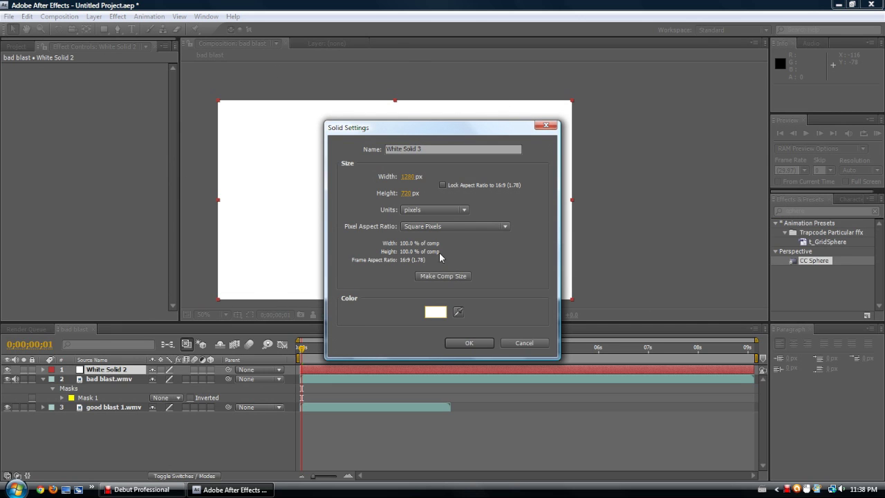
left_click(449, 276)
left_click(437, 313)
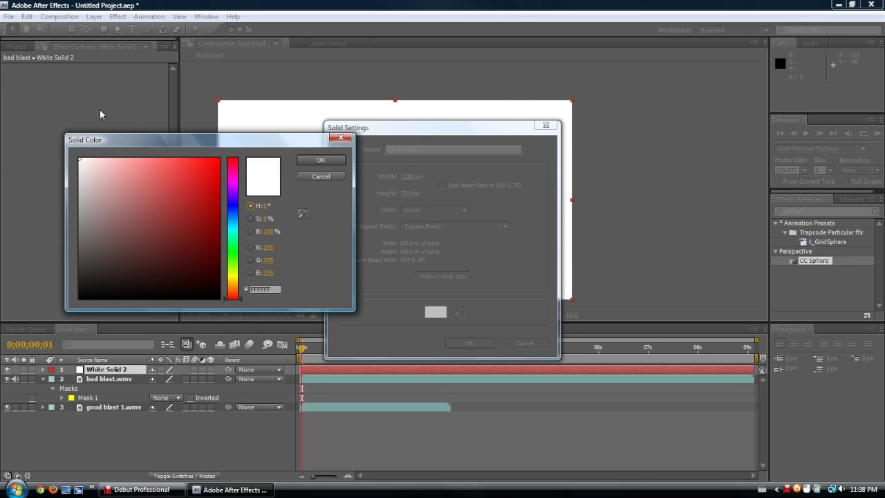
left_click(321, 160)
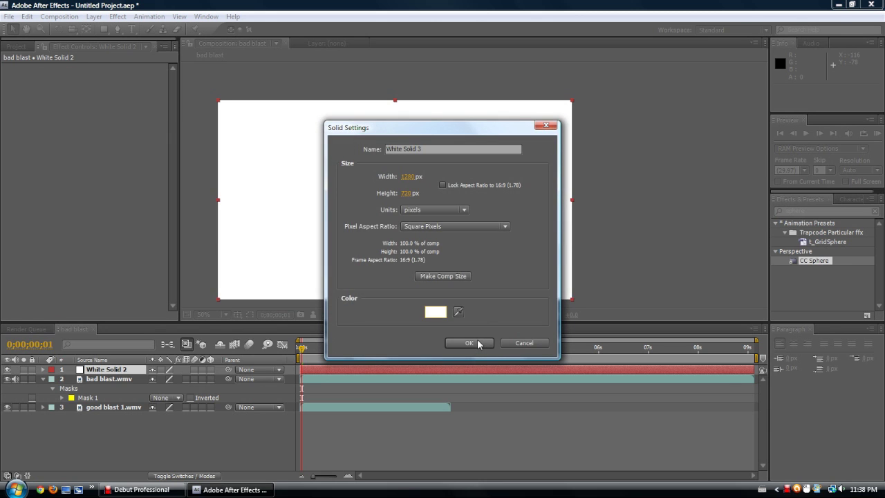
left_click(470, 343)
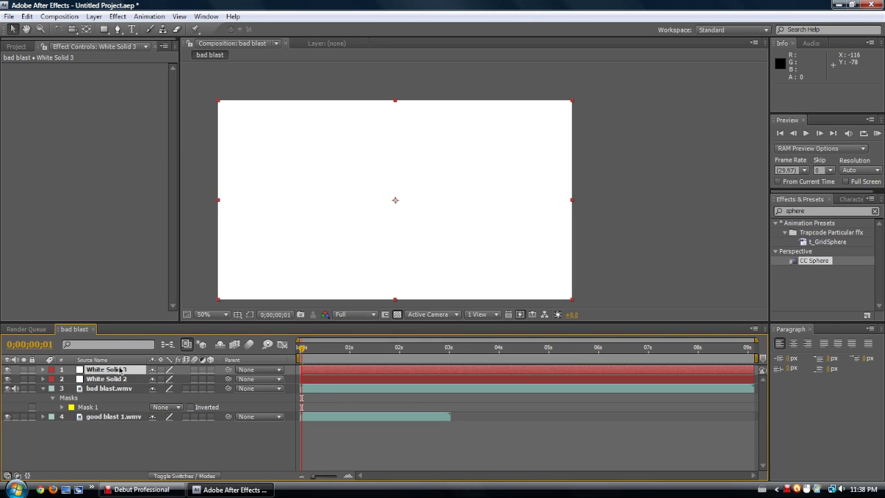
key("Delete")
left_click(117, 371)
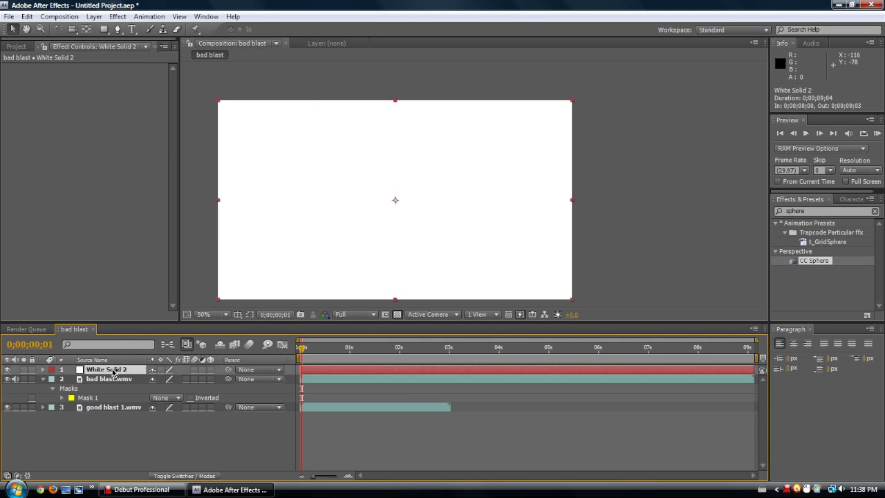
left_click(126, 17)
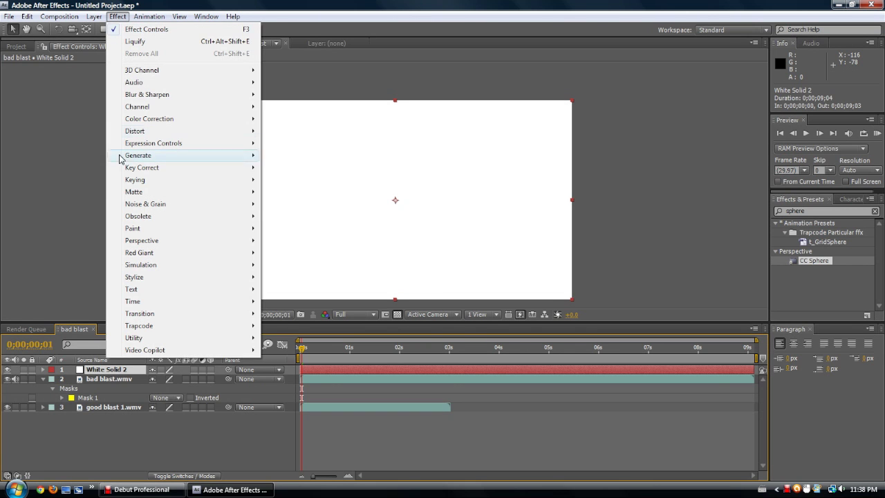
mouse_move(179, 171)
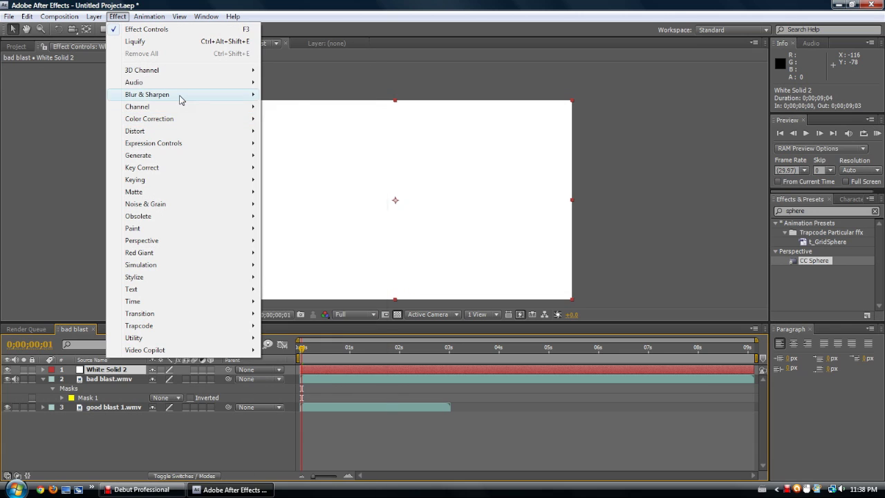
mouse_move(179, 100)
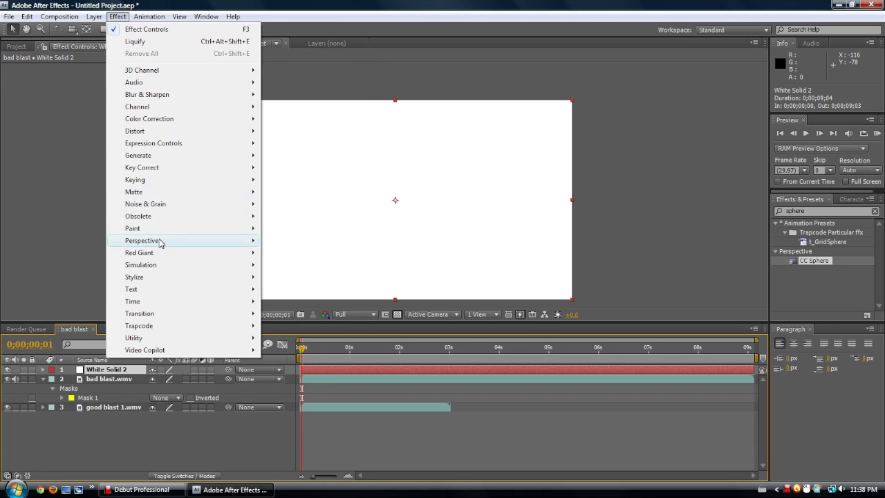
mouse_move(170, 84)
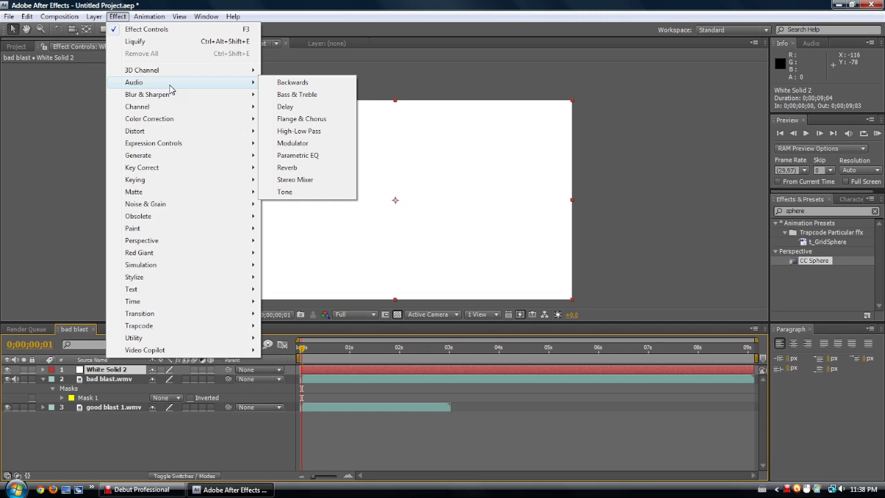
mouse_move(144, 184)
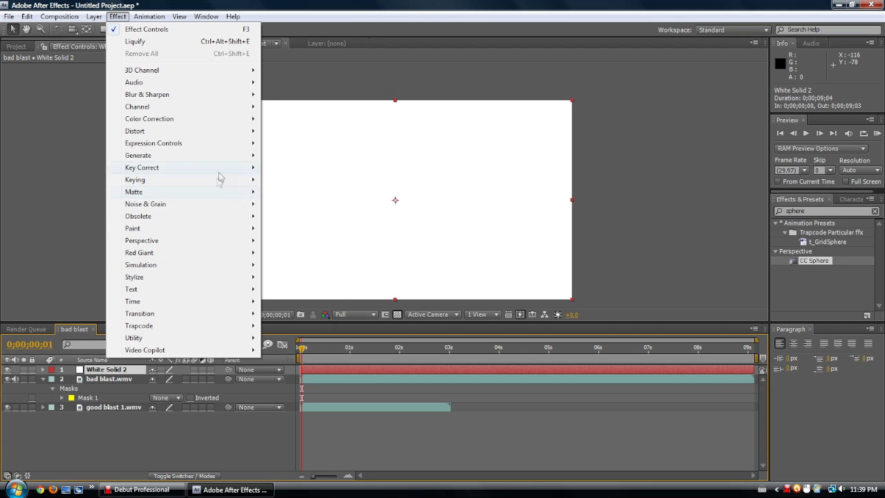
left_click(94, 285)
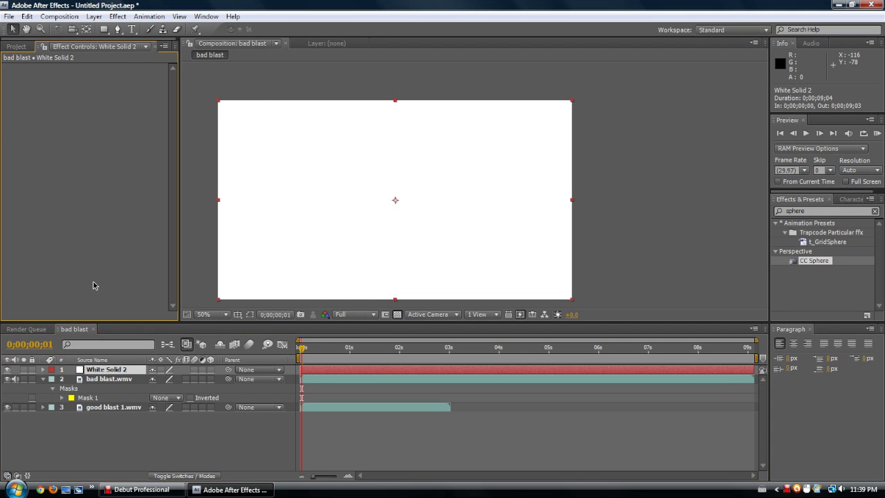
Try the Fractal generate effect on the White Solid 2 layer, and remove it again.
left_click(99, 383)
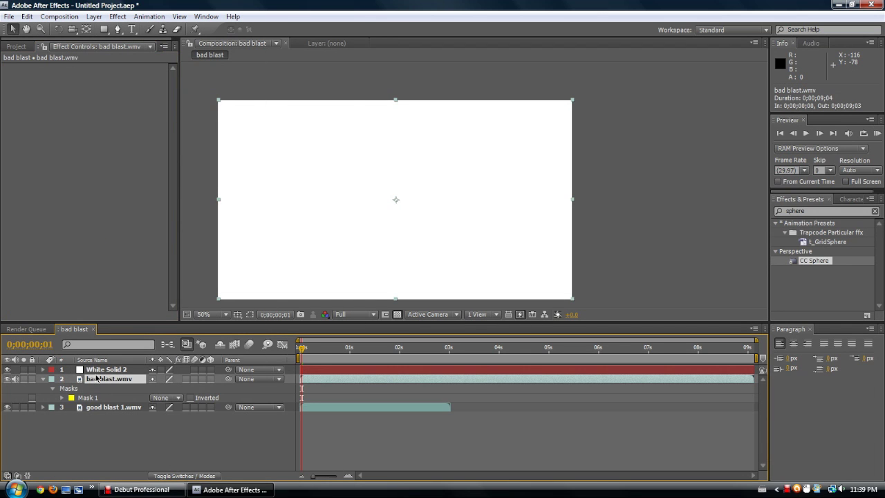
left_click(100, 371)
left_click(116, 17)
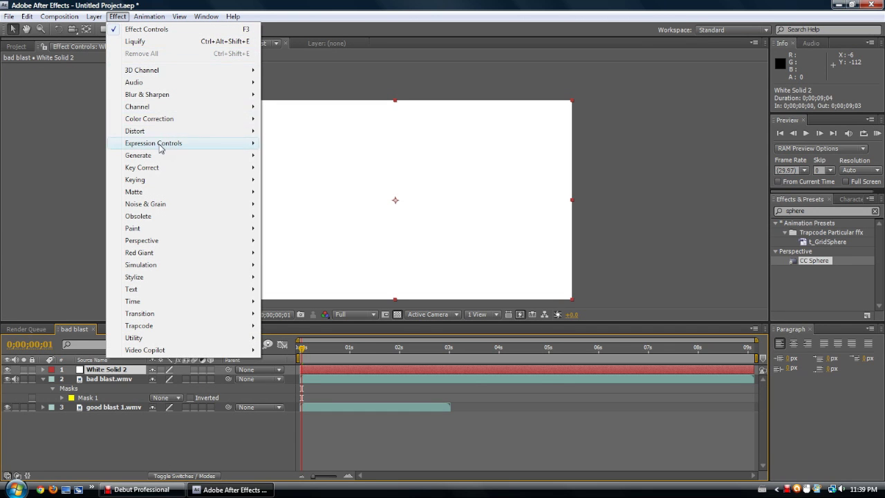
mouse_move(158, 159)
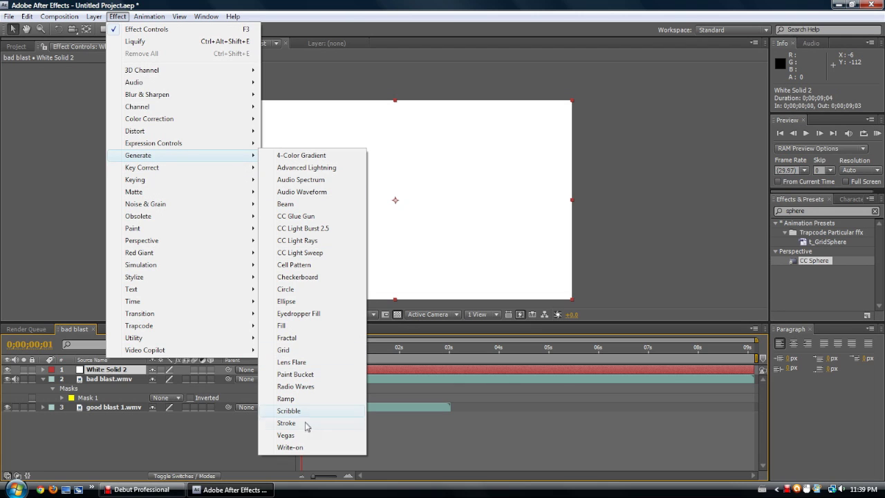
left_click(302, 340)
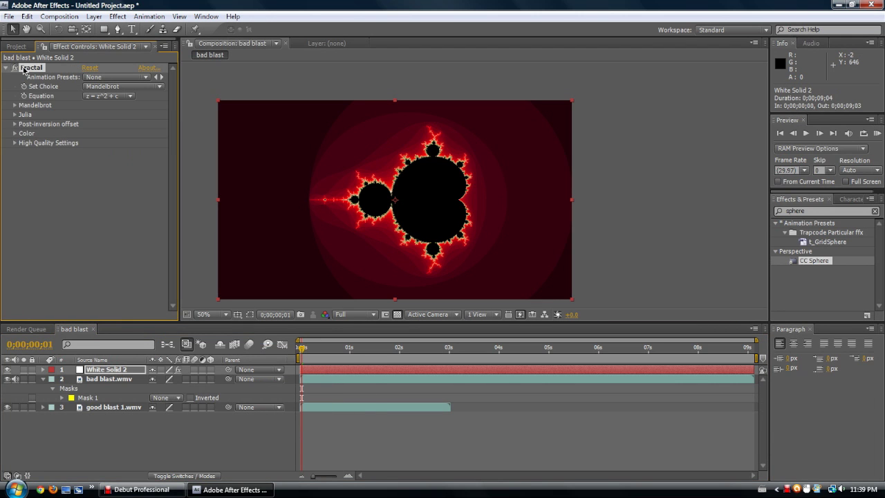
key("Delete")
Apply the Fractal Noise effect to the White Solid 2 layer and nudge the layer to position 642, 360.
left_click(118, 16)
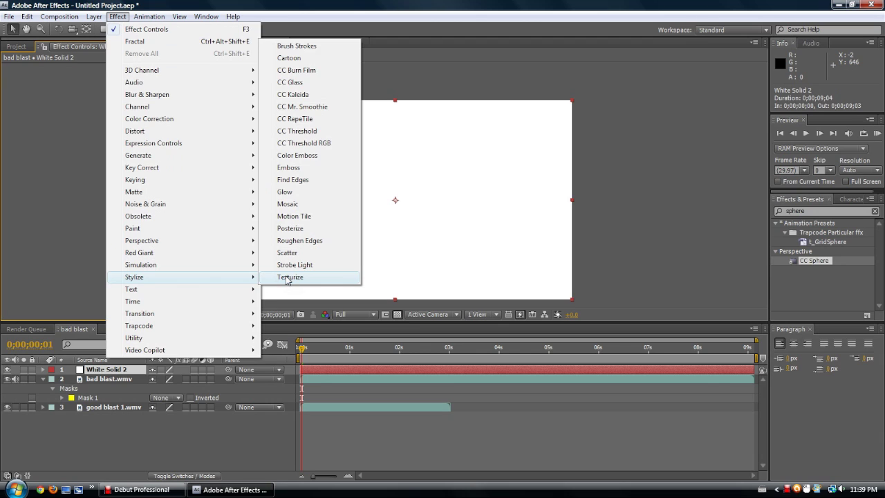
mouse_move(249, 263)
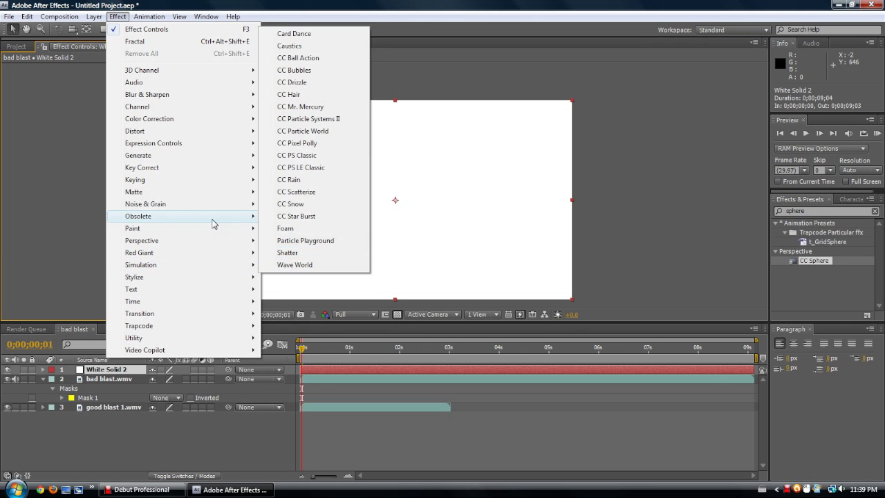
mouse_move(208, 212)
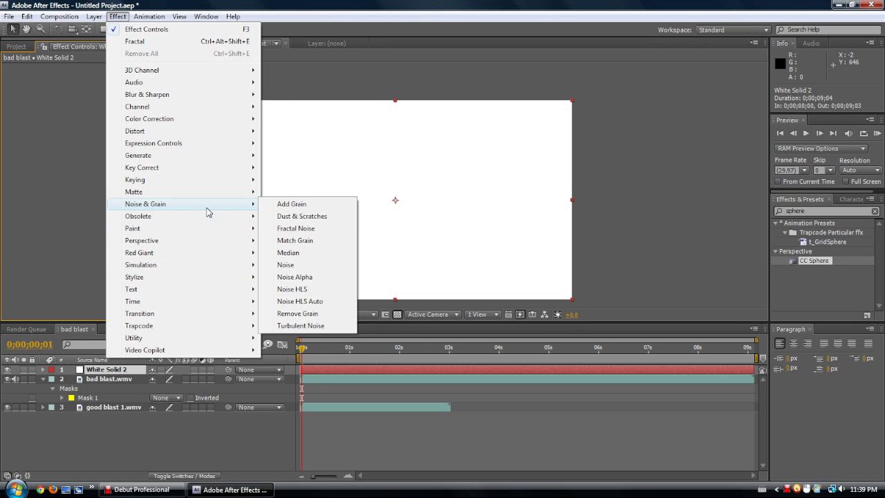
left_click(289, 230)
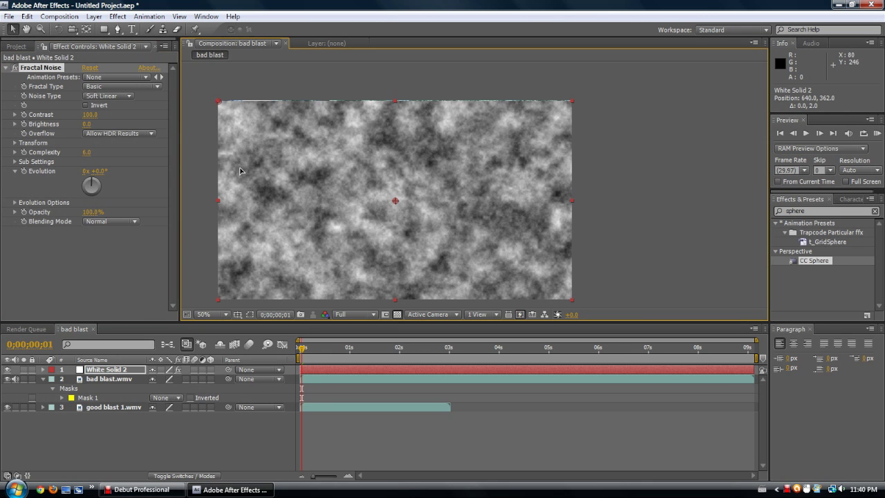
left_click_drag(256, 188, 257, 191)
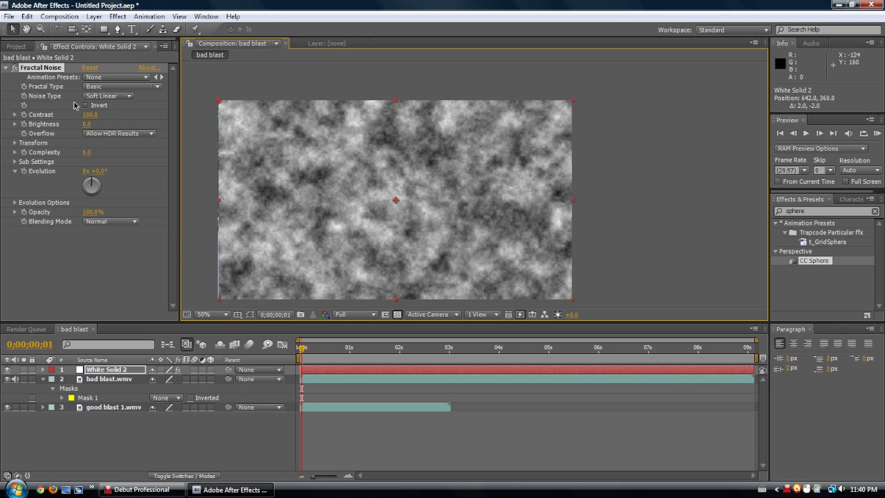
Reveal the White Solid 2 layer's opacity, position and scale properties in turn, and collapse the layer again.
left_click(116, 372)
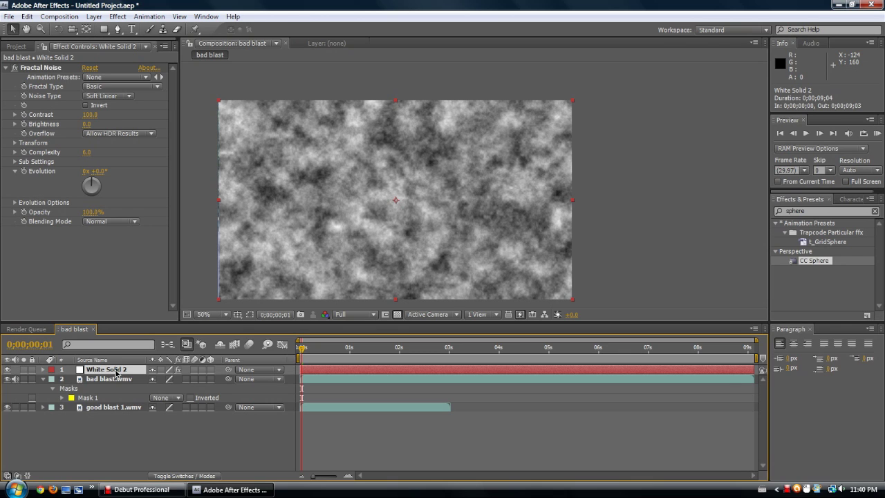
key("t")
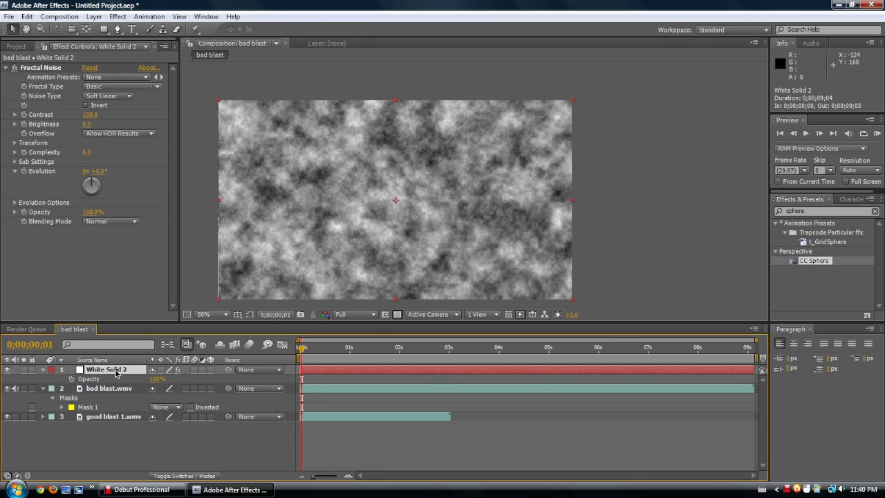
key("p")
key("s")
key("p")
key("p")
Set the Fractal Noise effect's fractal type to Turbulent Smooth on the white solid.
left_click(109, 252)
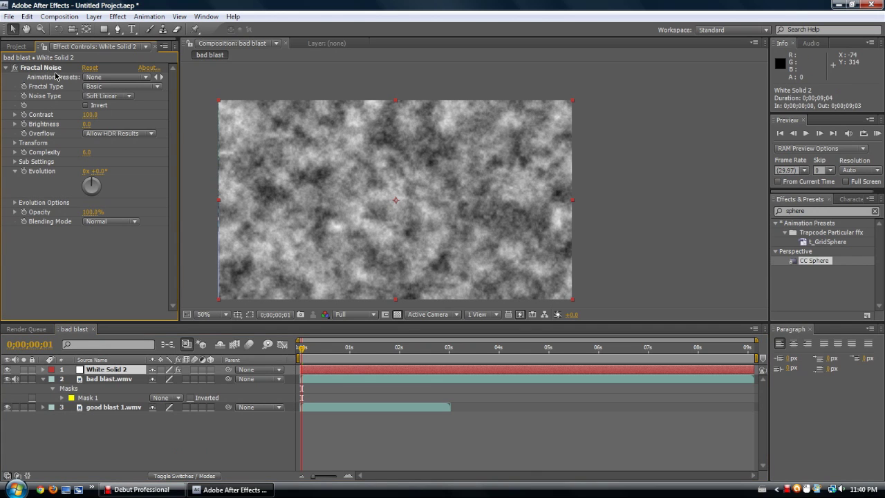
left_click(85, 90)
left_click(105, 108)
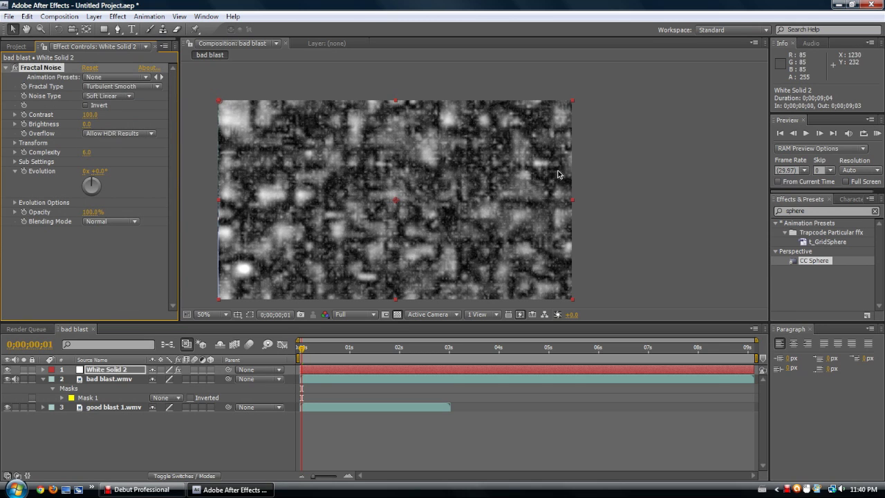
Try the Turbulent Basic, Turbulent Sharp, Dynamic, Dynamic Progressive and Dynamic Twist fractal types on the white solid's Fractal Noise effect.
left_click(128, 87)
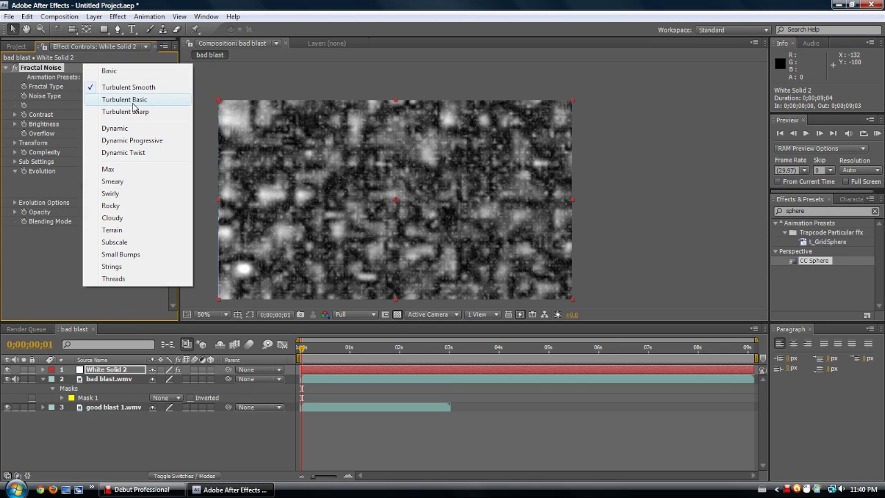
left_click(135, 101)
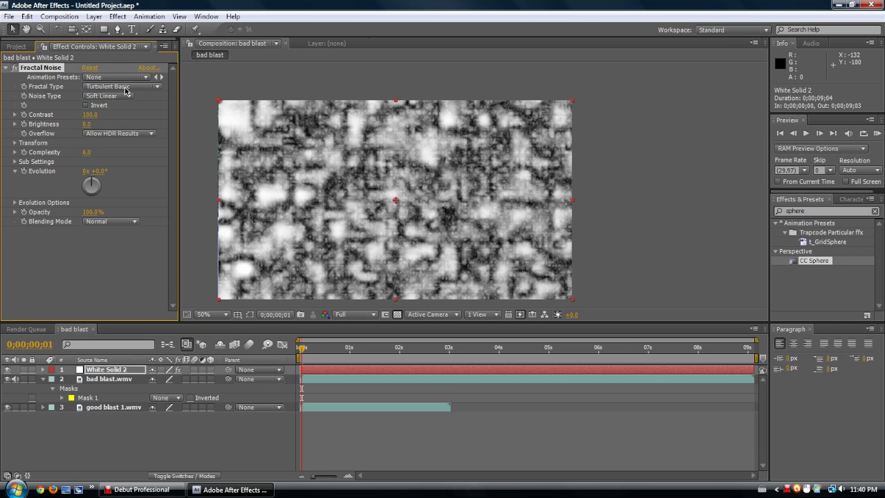
left_click(125, 90)
left_click(128, 100)
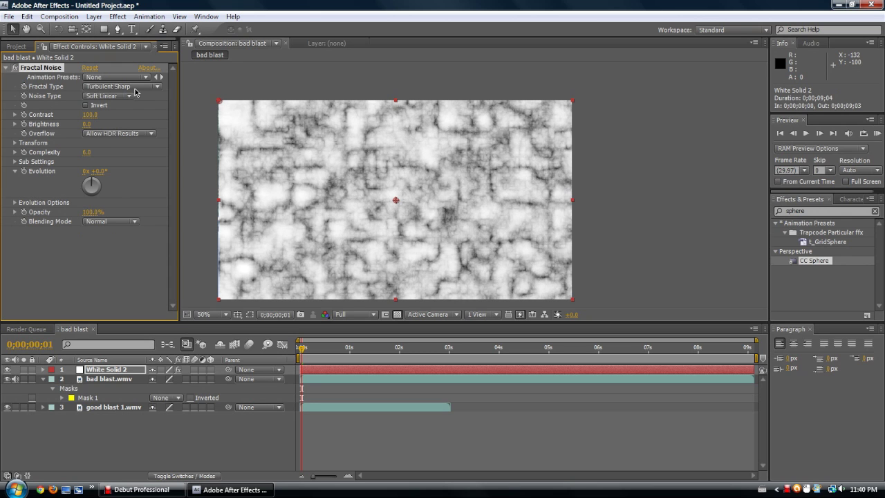
left_click(135, 91)
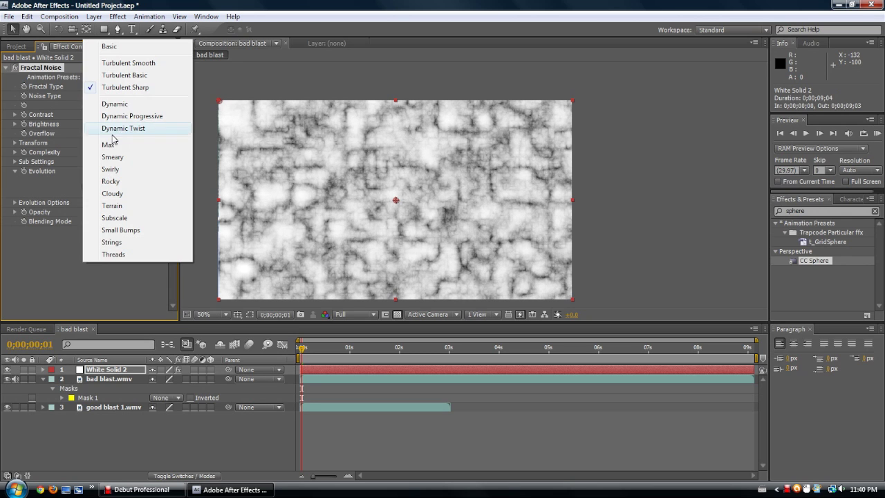
left_click(123, 109)
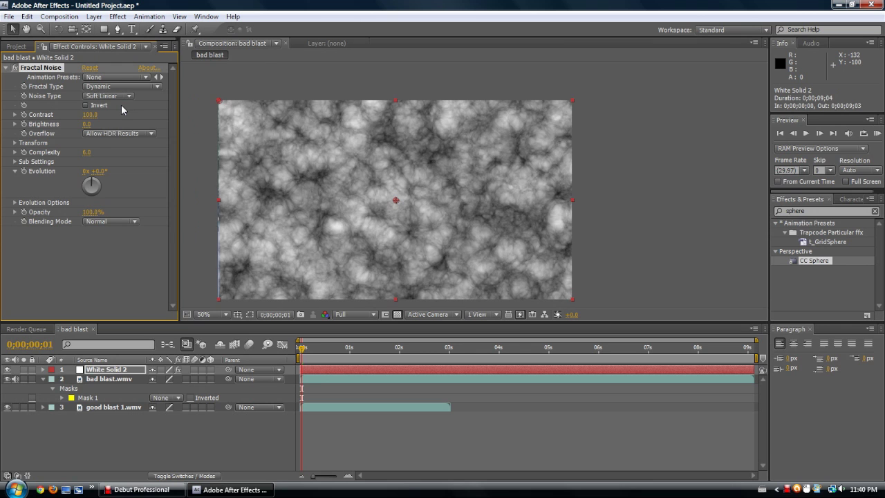
left_click(130, 88)
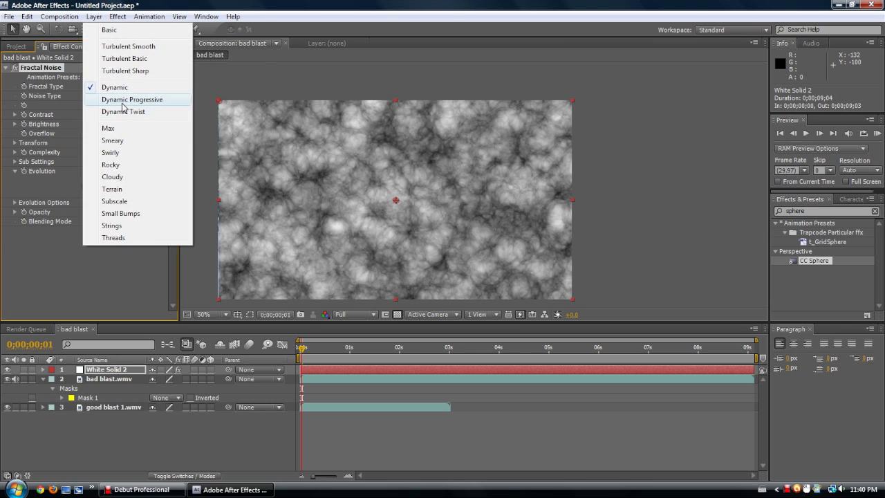
left_click(132, 99)
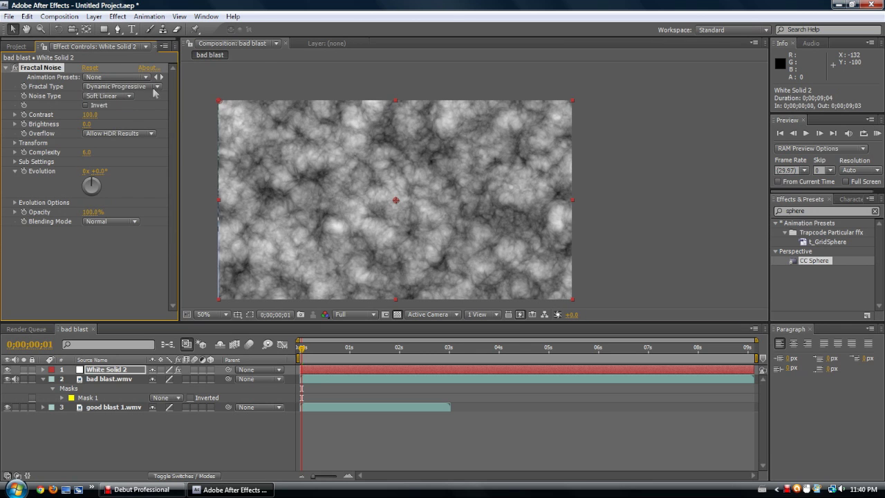
left_click(155, 88)
left_click(132, 105)
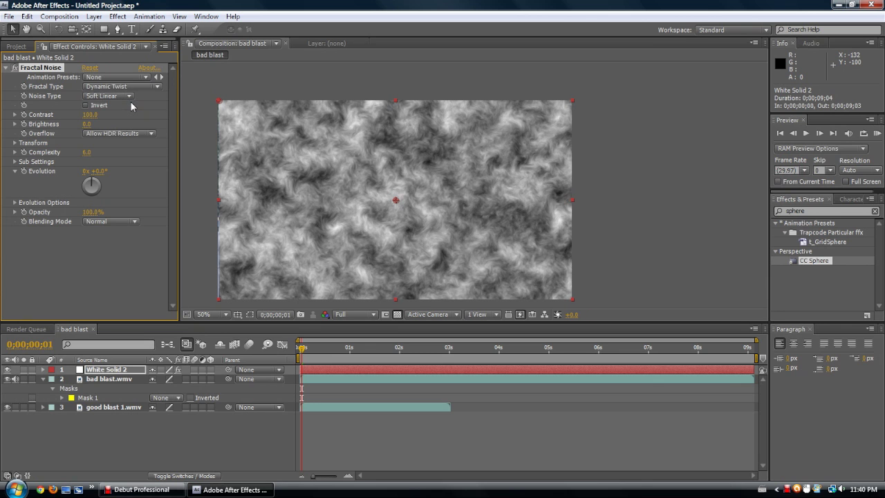
Try the Max, Smeary, Swirly, Rocky and Cloudy fractal types on the white solid's Fractal Noise effect.
left_click(139, 87)
left_click(109, 107)
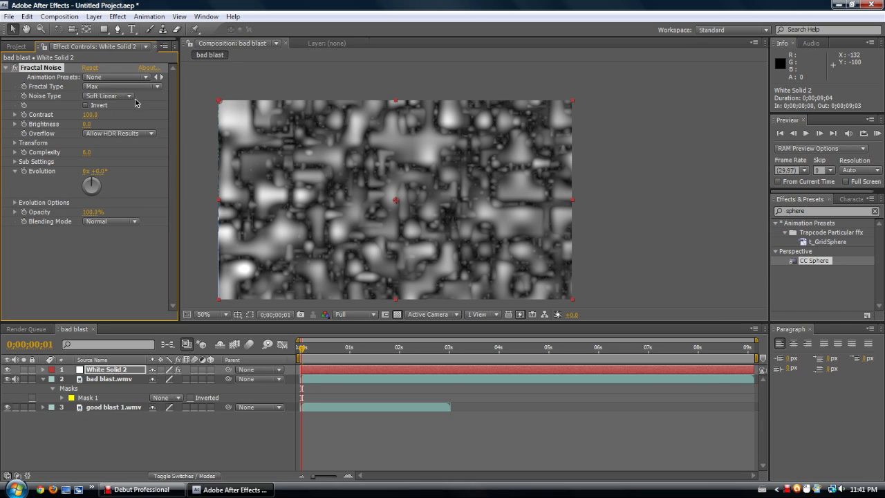
left_click(131, 86)
left_click(133, 119)
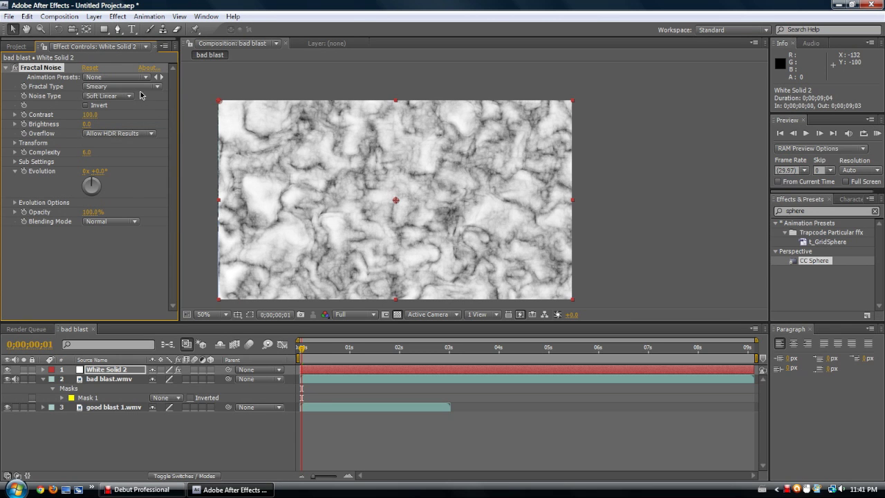
left_click(140, 87)
left_click(183, 132)
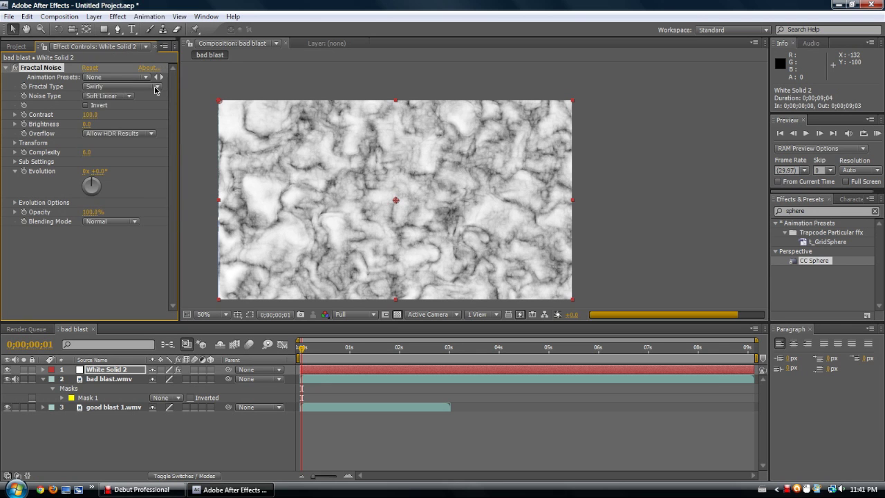
left_click(155, 87)
left_click(137, 143)
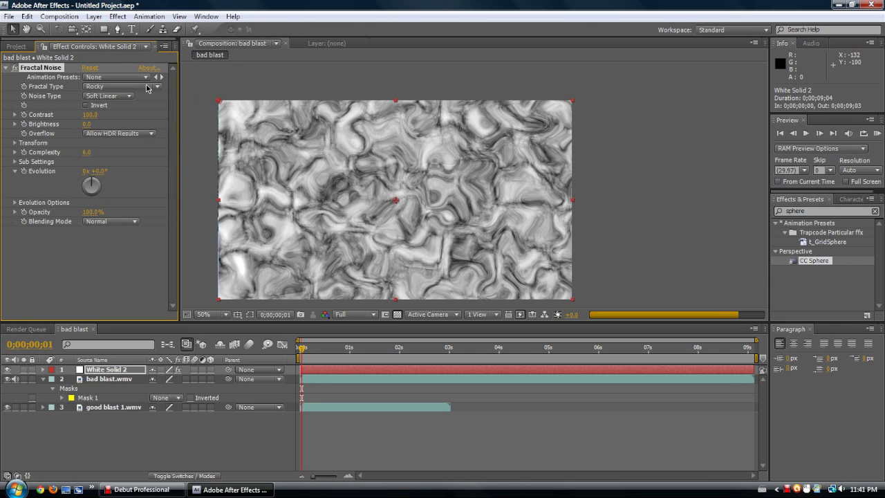
left_click(148, 87)
left_click(136, 89)
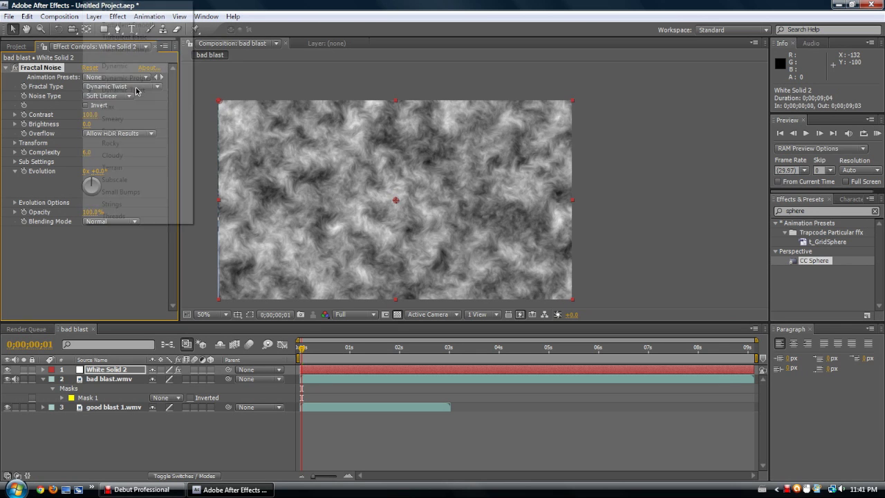
left_click(137, 88)
left_click(152, 155)
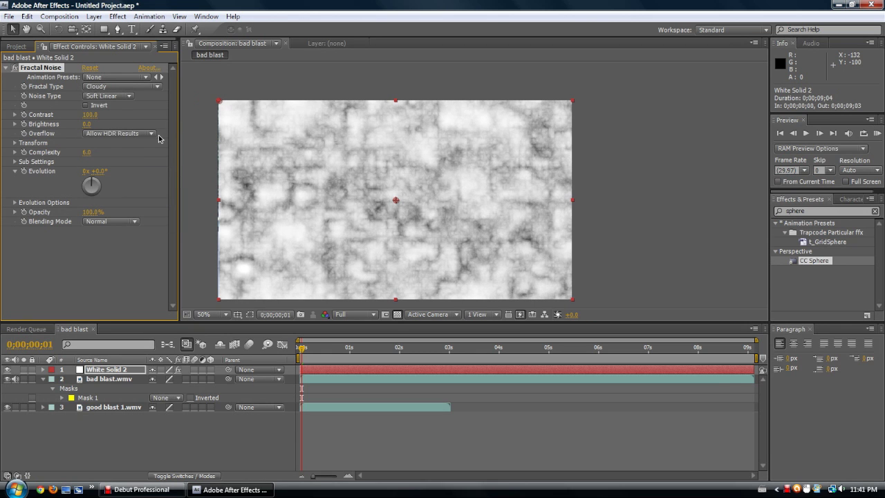
Try the Terrain, Subscale, Small Bumps, Strings and Threads fractal types on the white solid, and set the fractal type to Basic.
left_click(138, 87)
left_click(138, 166)
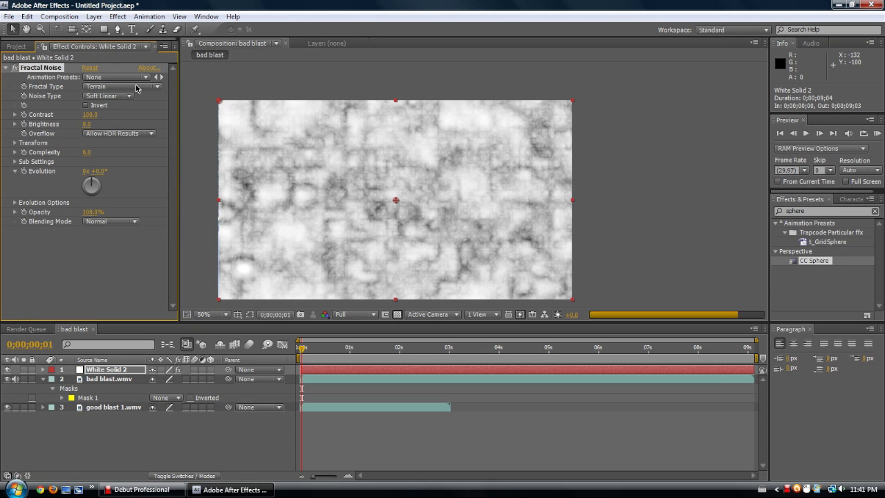
left_click(136, 87)
left_click(166, 180)
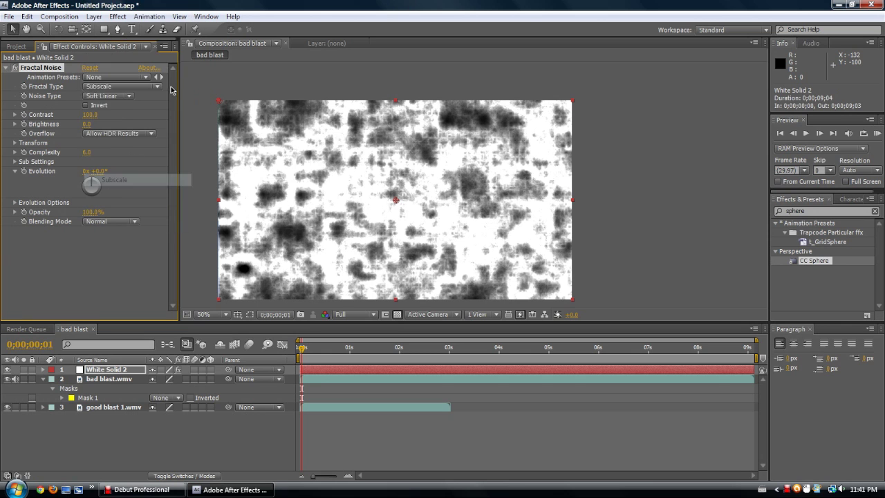
left_click(154, 89)
left_click(117, 191)
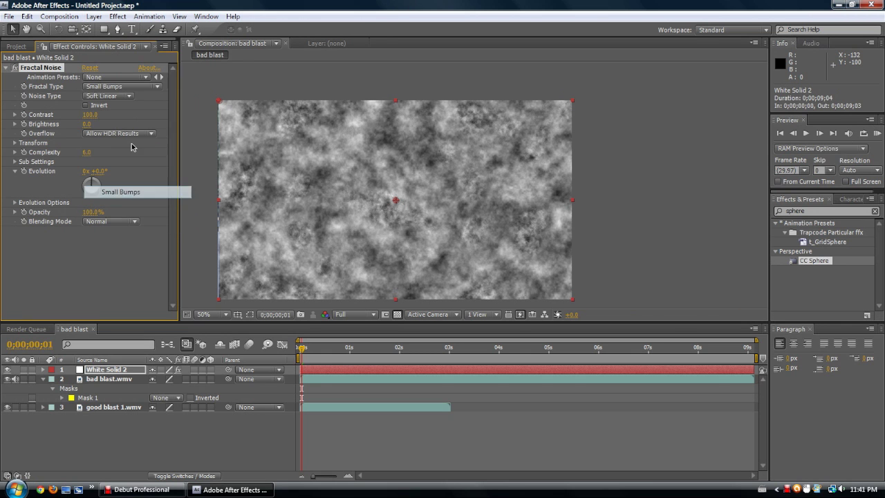
left_click(148, 85)
left_click(111, 204)
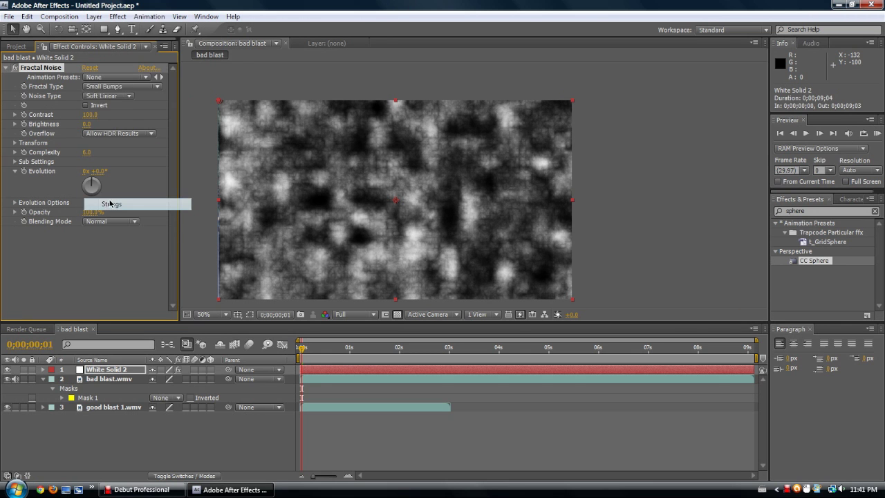
left_click(148, 86)
left_click(113, 216)
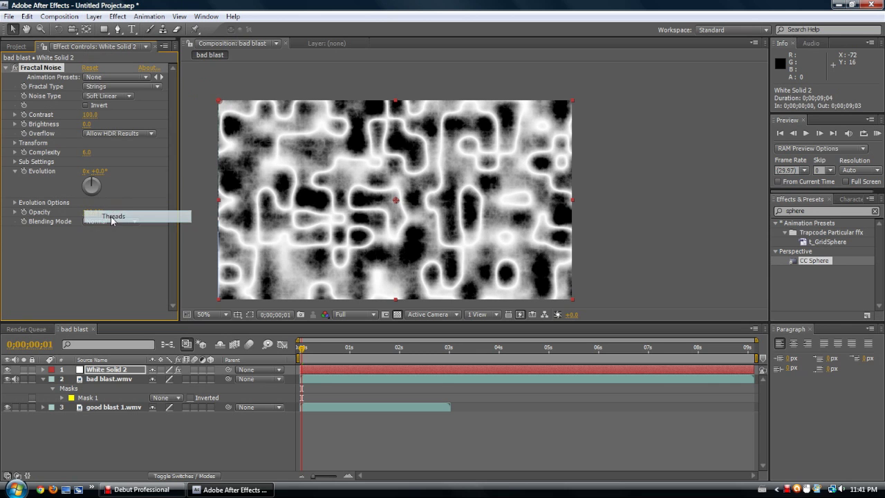
left_click(138, 87)
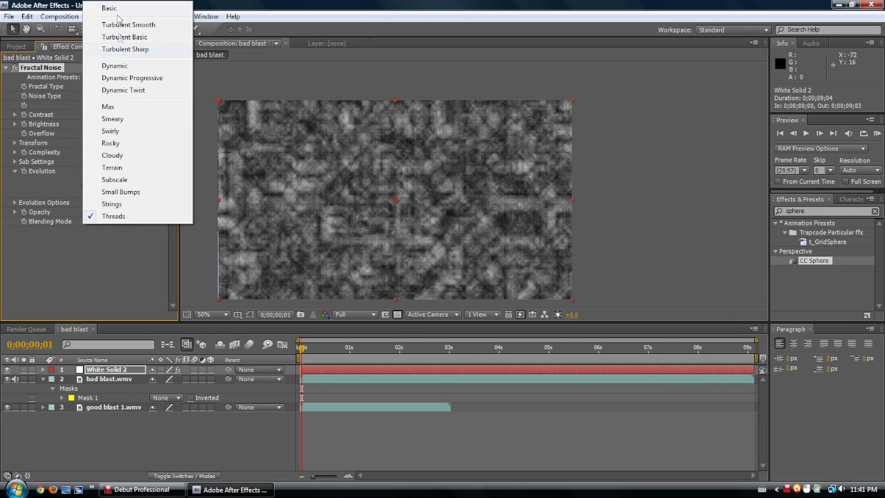
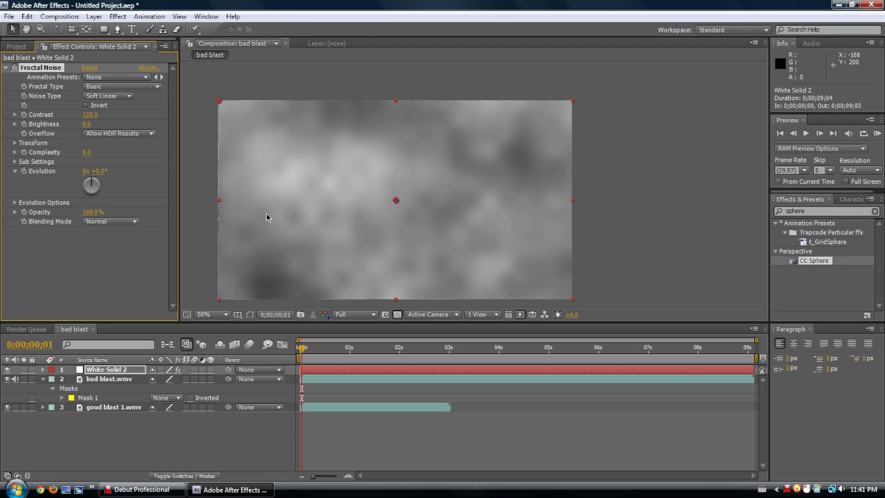
Set the composition's fast previews mode to OpenGL—Always On.
left_click(495, 315)
left_click(495, 315)
left_click(520, 314)
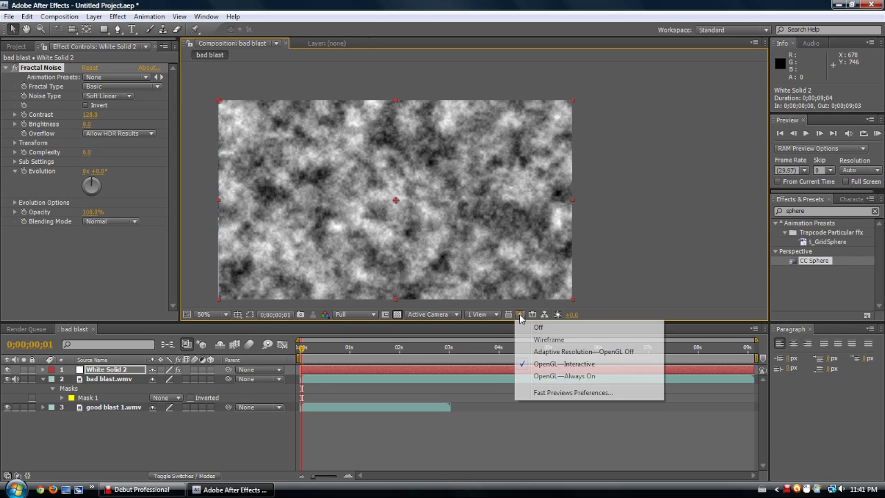
left_click(521, 316)
left_click(522, 316)
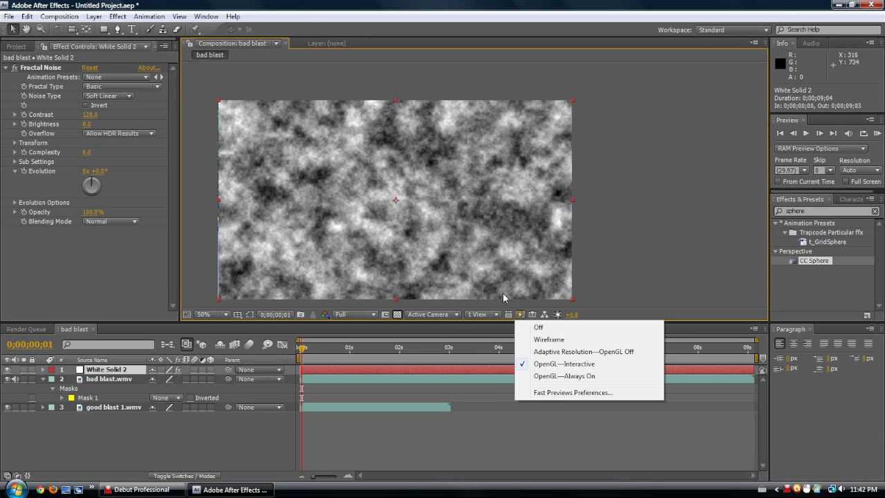
left_click(557, 377)
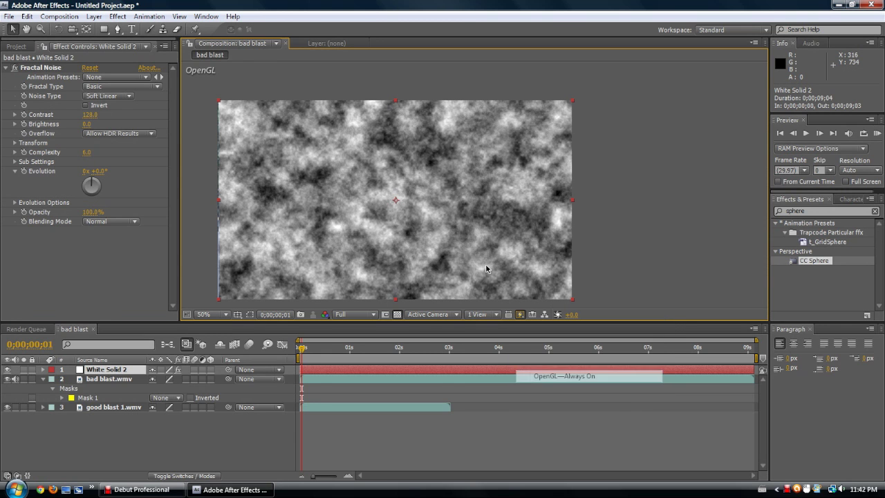
Shift the white solid to the right and slightly upward in the composition, and return the current time to 0;00;00;00.
left_click_drag(447, 232, 522, 222)
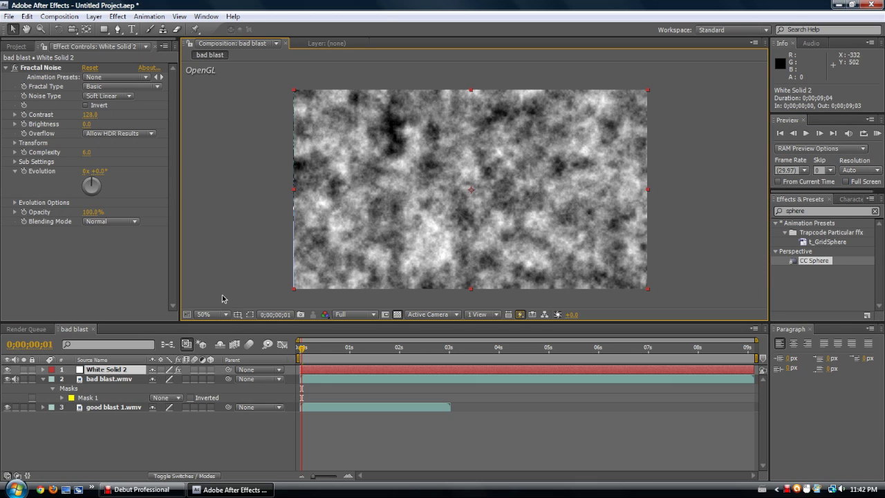
mouse_move(302, 353)
left_mouse_down()
mouse_move(320, 350)
mouse_move(290, 349)
left_mouse_up()
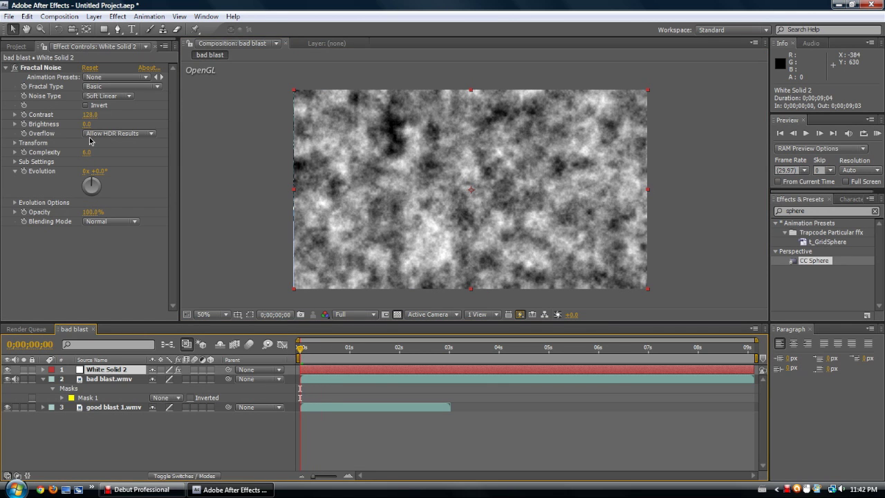
Lower the Fractal Noise brightness to -44 and try the Wrap Back and Clip overflow modes.
left_click_drag(85, 126, 50, 133)
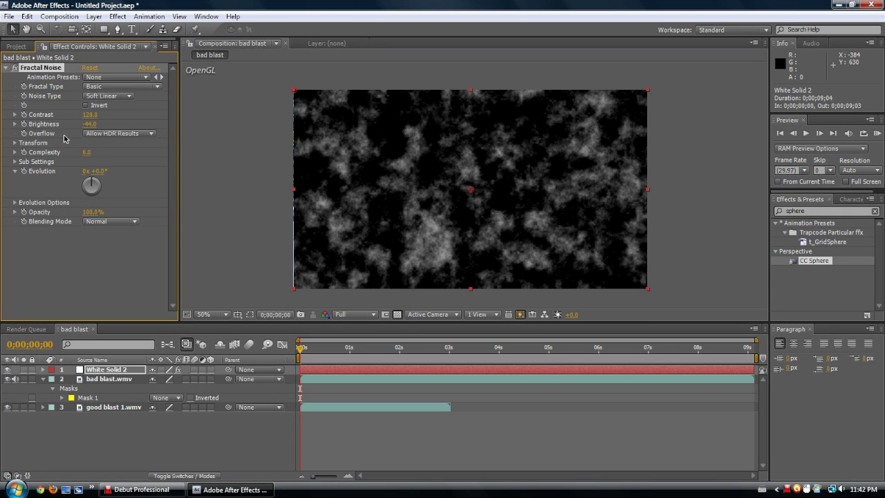
left_click(96, 133)
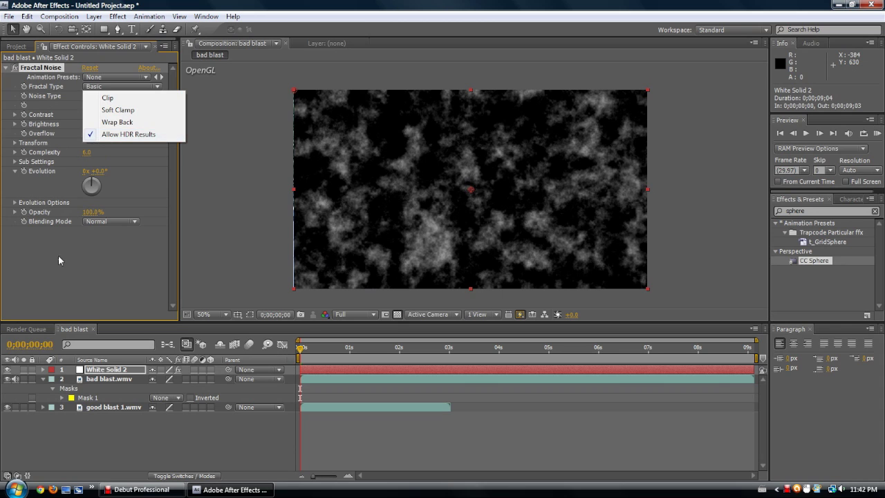
left_click(97, 134)
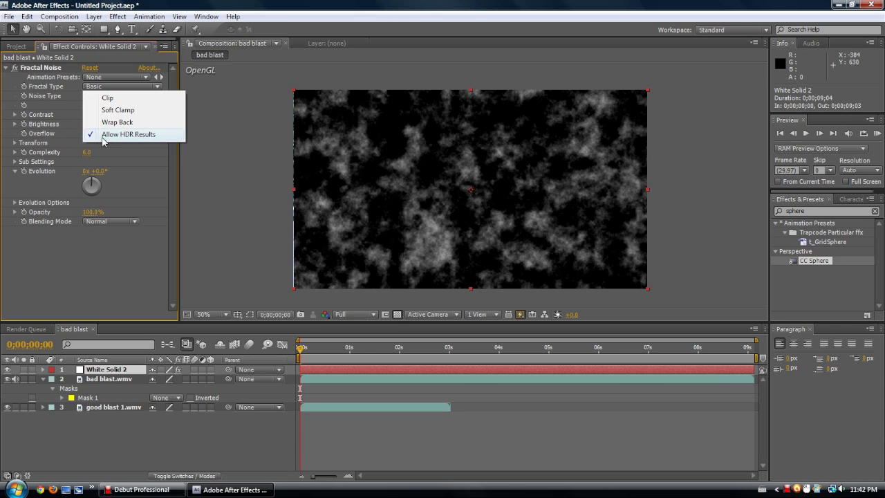
left_click(103, 124)
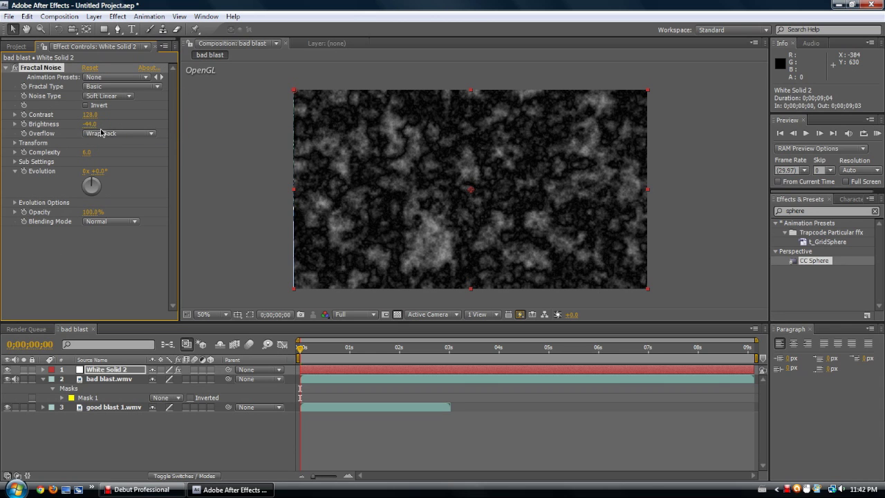
left_click(102, 133)
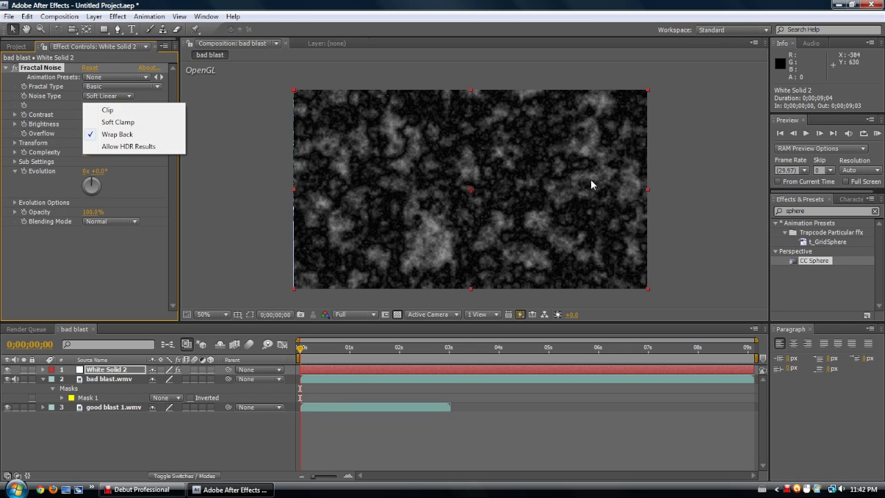
left_click(105, 110)
left_click(93, 128)
Reset the Fractal Noise effect on the white solid and set its contrast to 116.
left_click(90, 68)
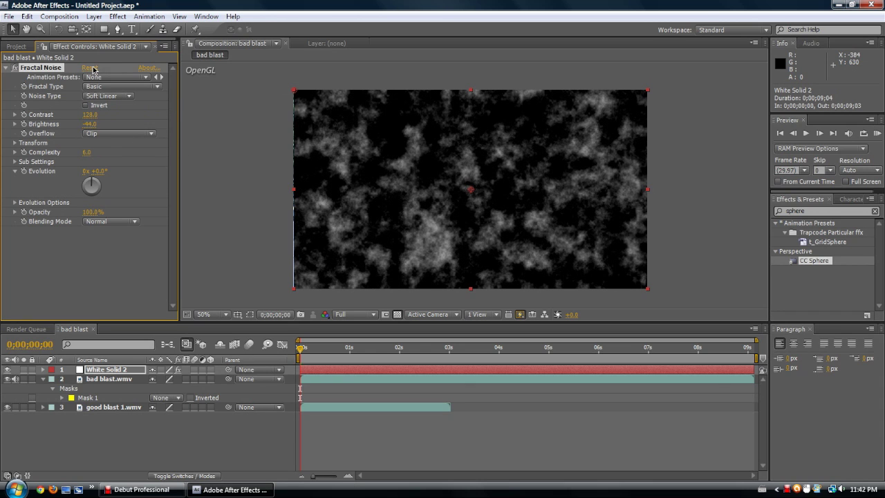
mouse_move(92, 117)
left_mouse_down()
mouse_move(80, 116)
mouse_move(88, 109)
left_mouse_up()
Toggle the Fractal Noise effect's Invert option on and off to compare the noise pattern.
left_click(86, 106)
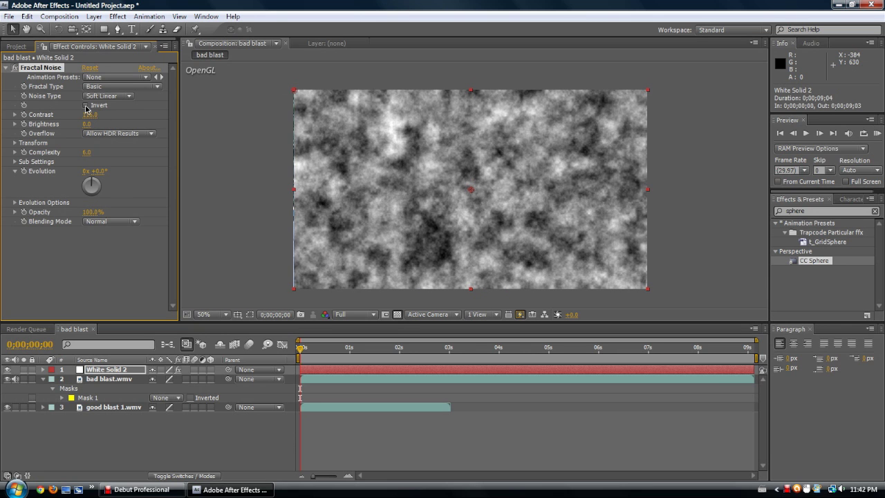
left_click(86, 106)
left_click(86, 106)
left_click(86, 105)
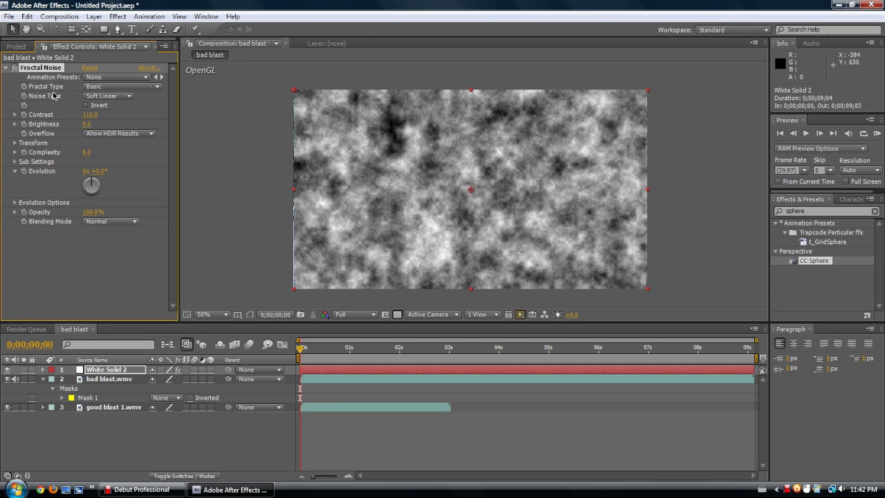
Try the Silk, Circuit and Blue Bars animation presets on the white solid's Fractal Noise effect.
left_click(95, 77)
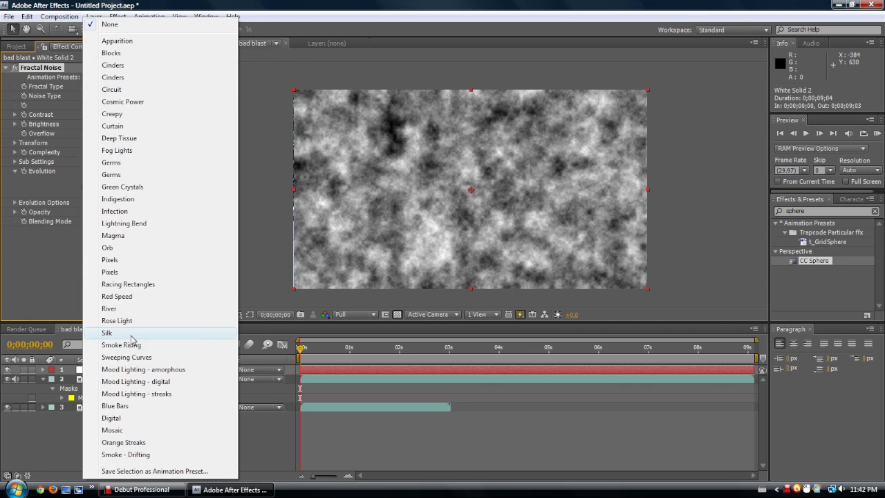
left_click(107, 333)
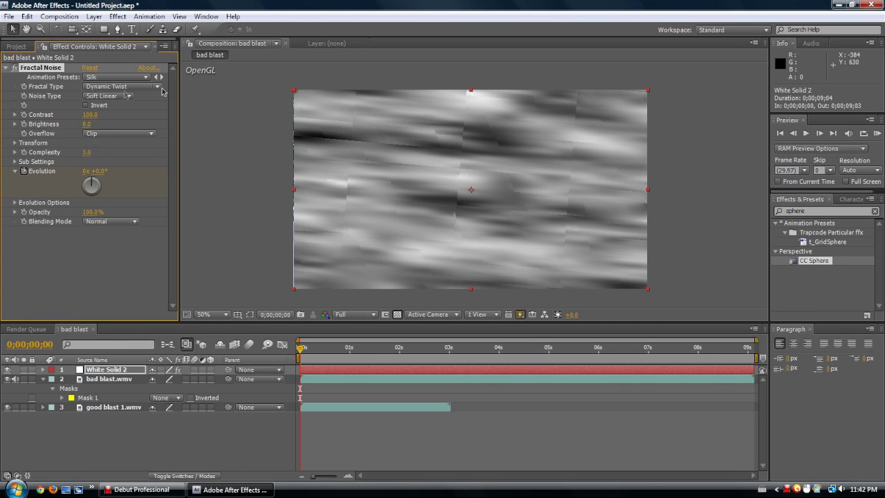
left_click(116, 78)
left_click(119, 78)
left_click(118, 78)
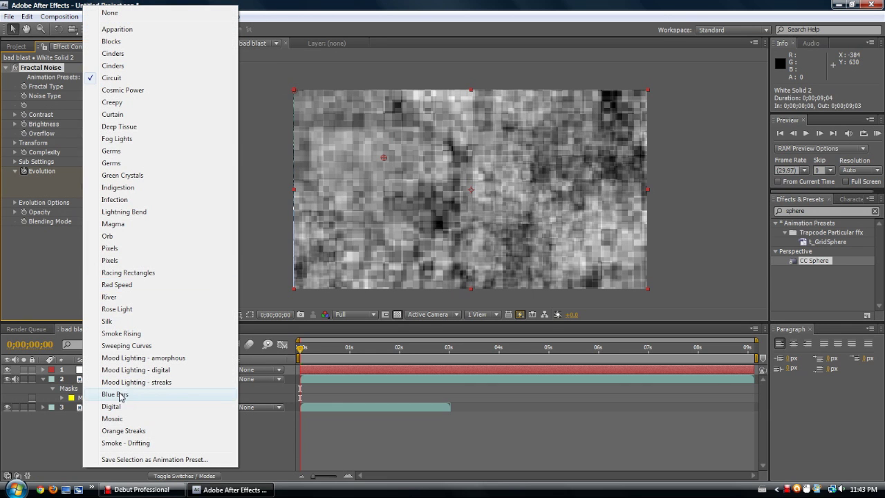
left_click(115, 395)
Try the Germs, Smoke Rising and Smoke - Drifting animation presets on the Fractal Noise effect.
left_click(111, 78)
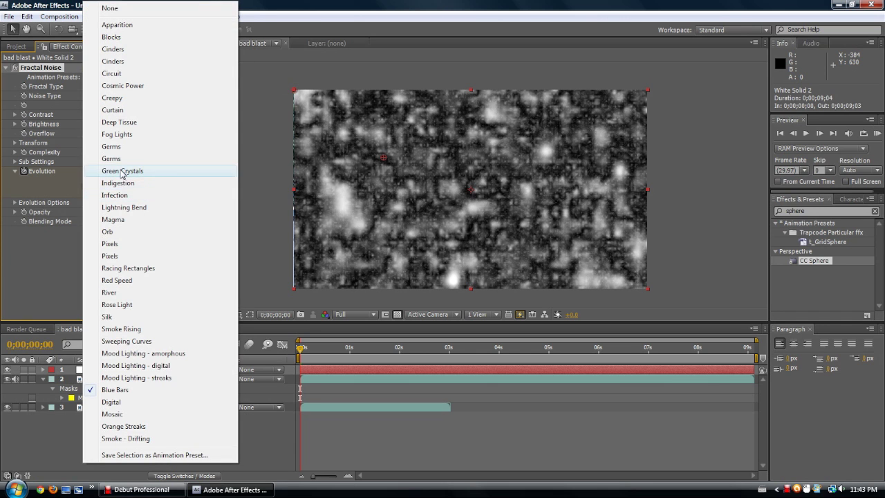
left_click(112, 159)
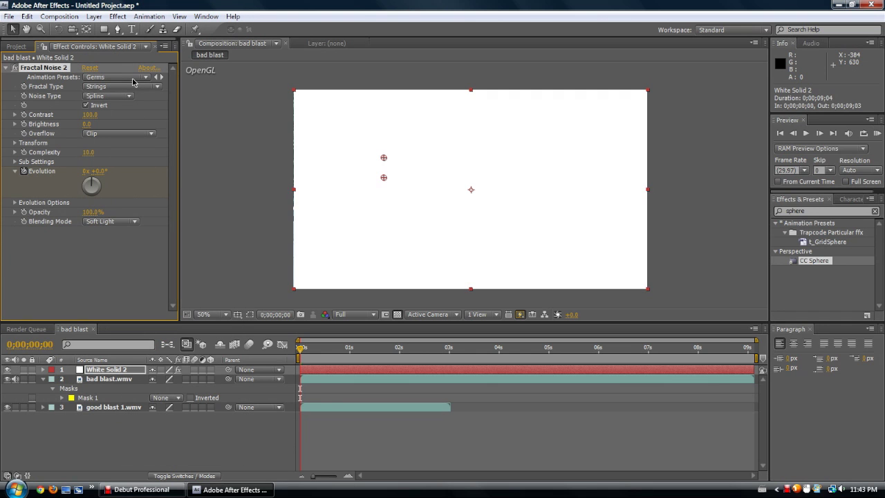
left_click(133, 81)
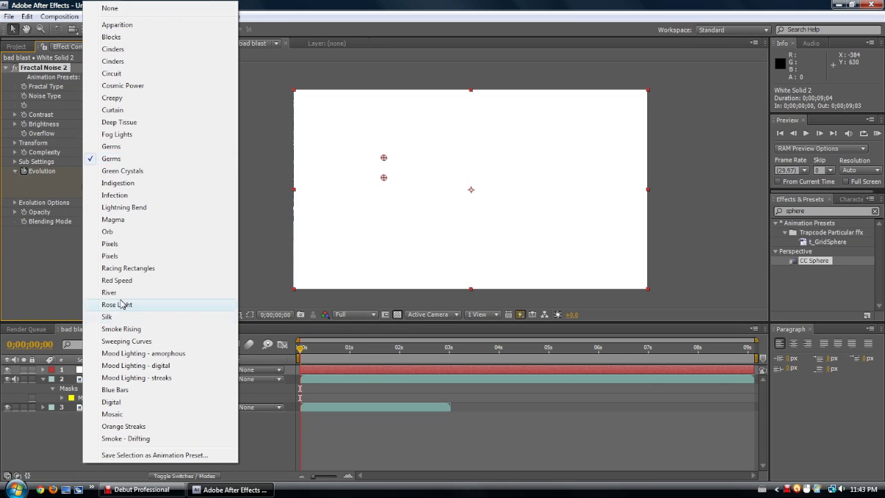
left_click(130, 330)
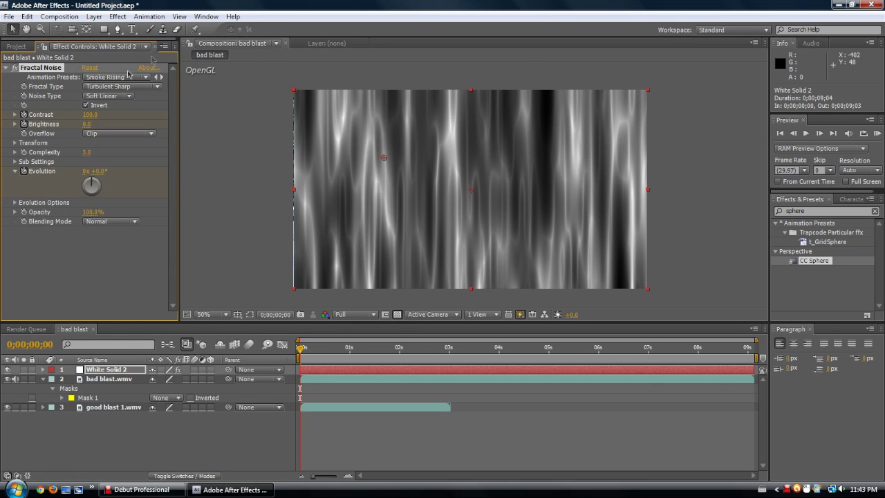
left_click(127, 80)
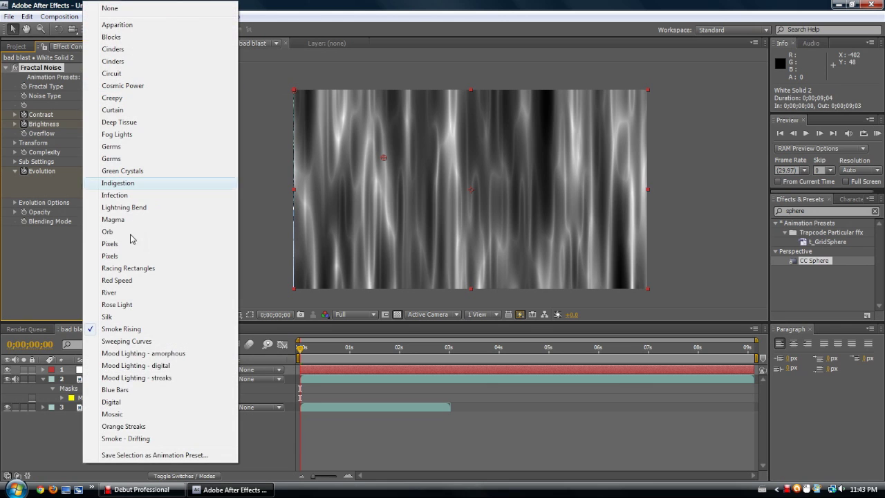
left_click(141, 439)
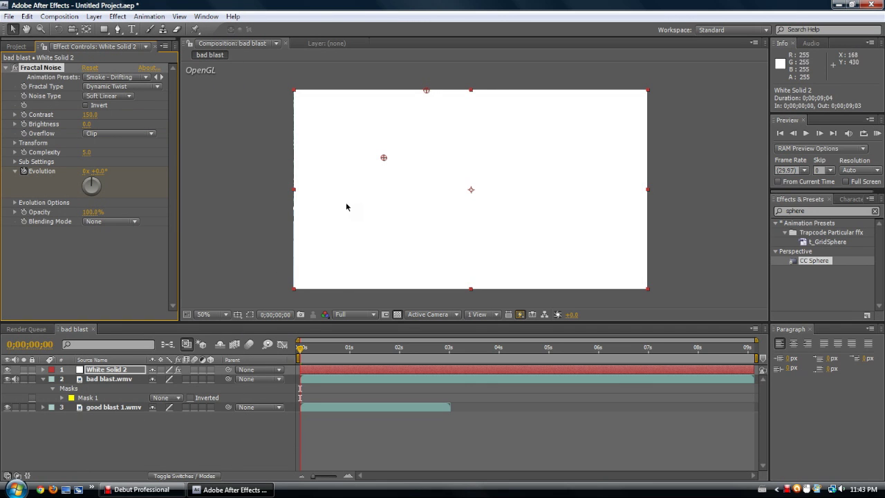
Try the Apparition and Blocks presets on Fractal Noise and reset the effect to its defaults.
left_click(84, 78)
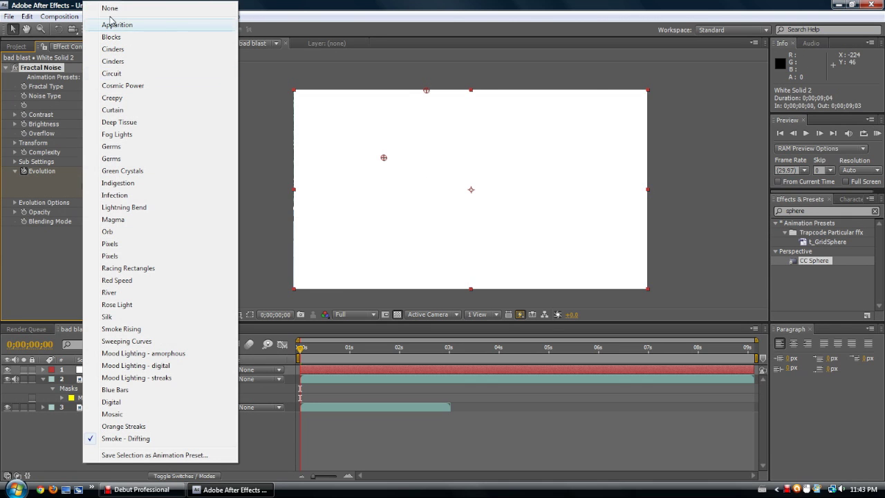
left_click(117, 26)
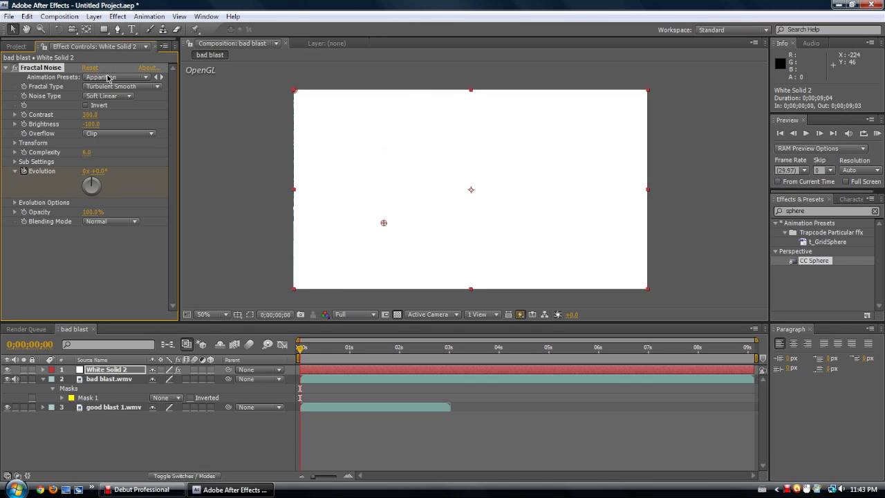
left_click(107, 78)
left_click(113, 57)
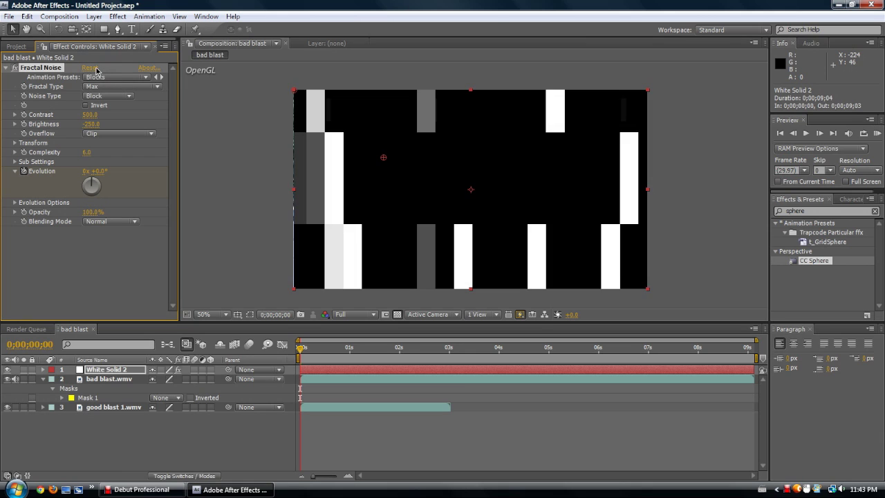
left_click(92, 68)
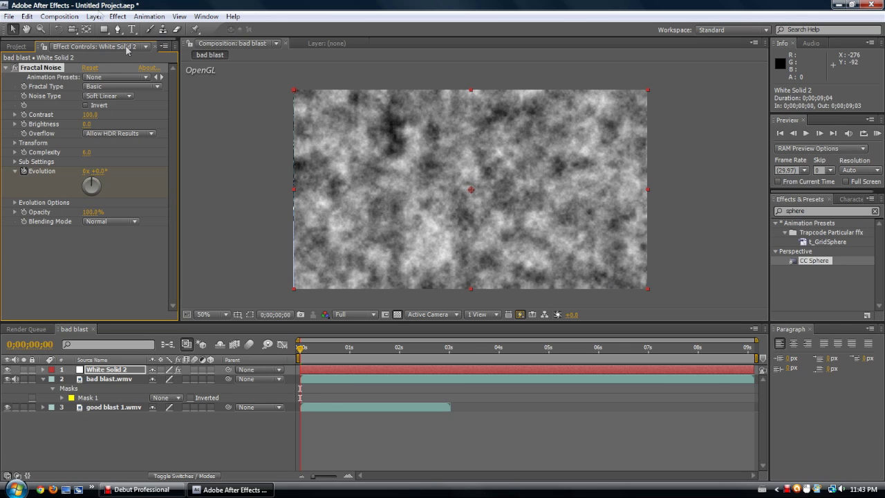
Draw a circular mask on White Solid 2 with the Ellipse Tool, around the upper middle of the frame.
left_click(108, 30)
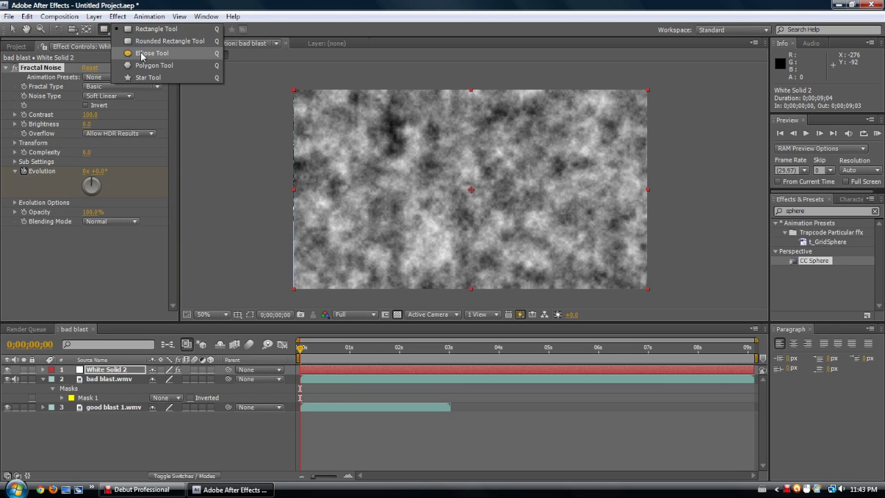
left_click(144, 55)
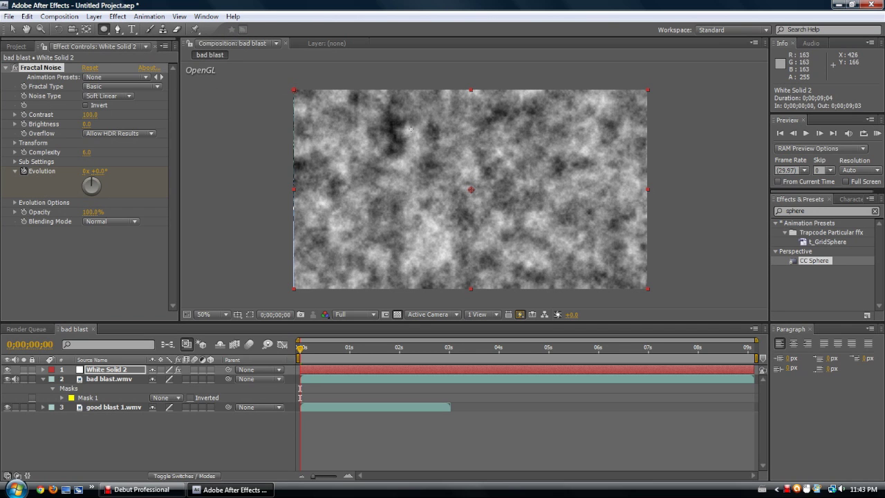
left_click_drag(421, 158, 512, 241)
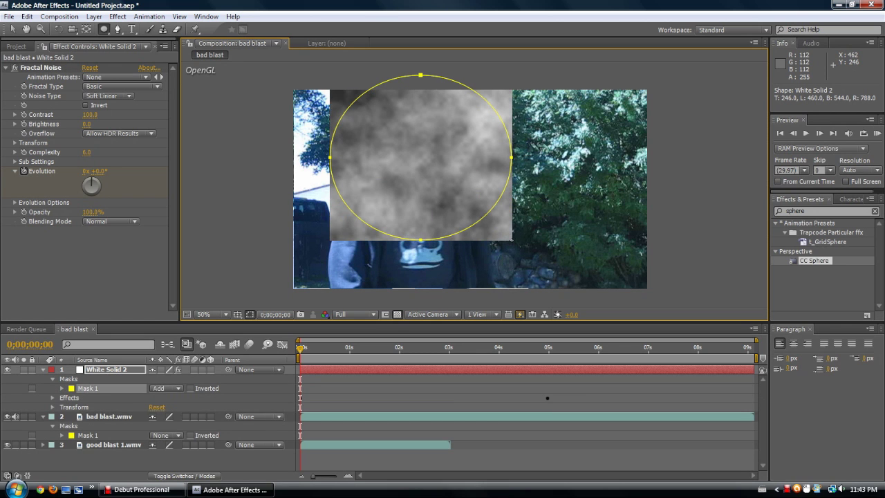
mouse_move(512, 241)
left_mouse_down()
mouse_move(485, 223)
mouse_move(509, 229)
left_mouse_up()
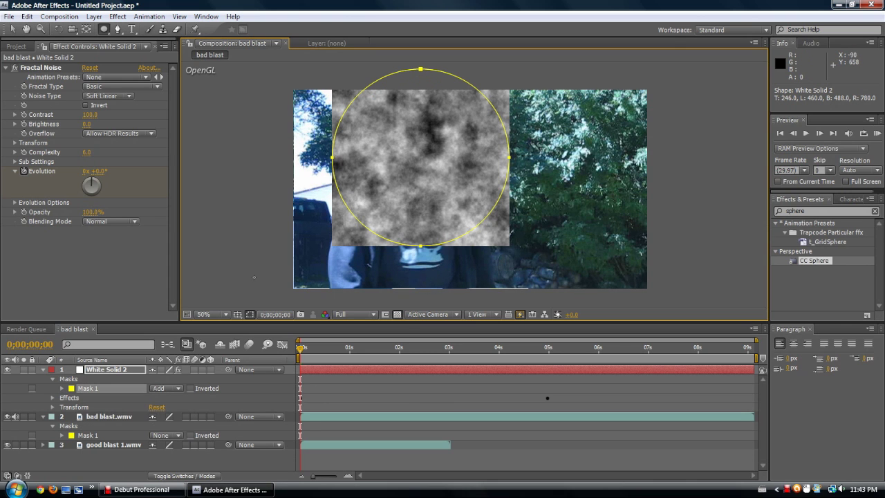
Apply the Radial Blur effect to the masked White Solid 2 layer.
left_click(111, 391)
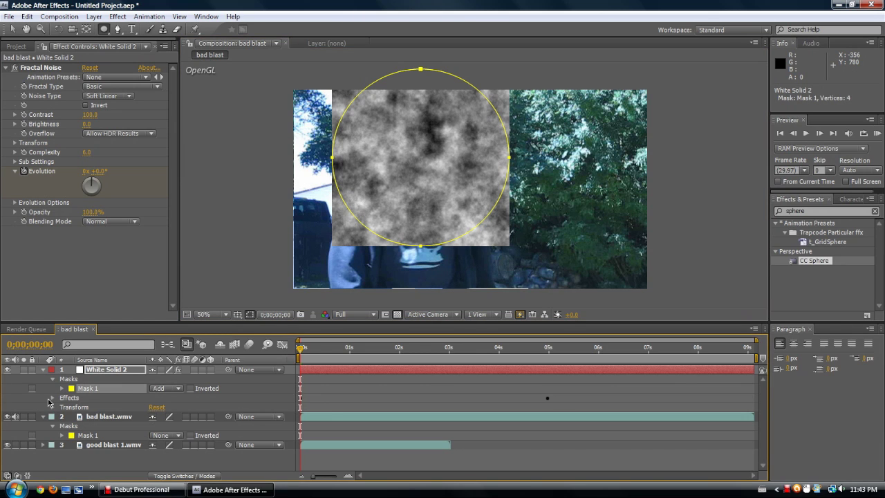
left_click(52, 399)
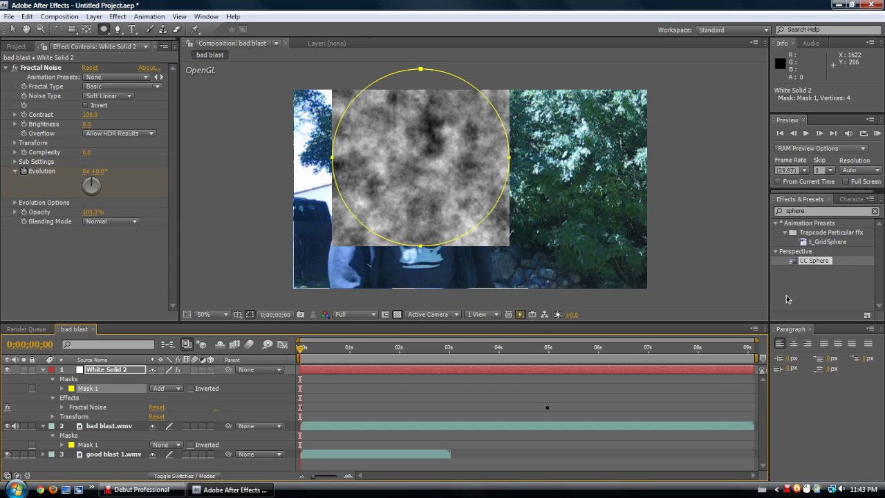
left_click(816, 211)
left_click(117, 15)
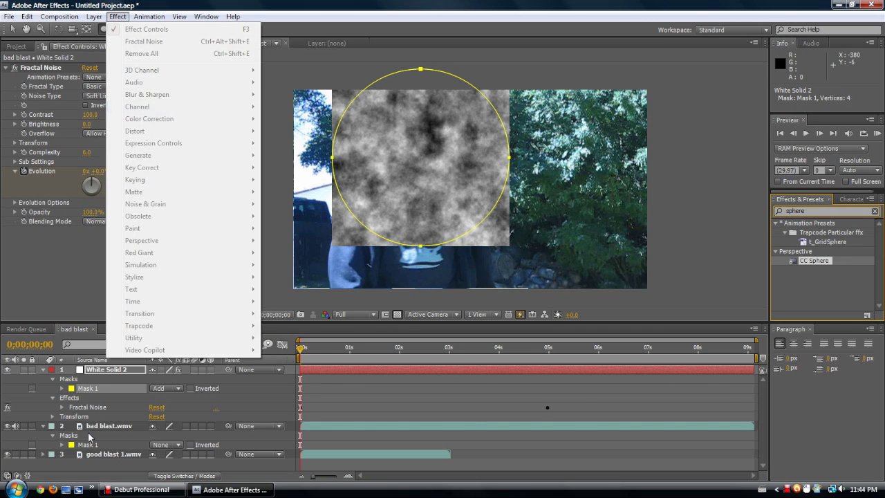
left_click(97, 371)
left_click(118, 16)
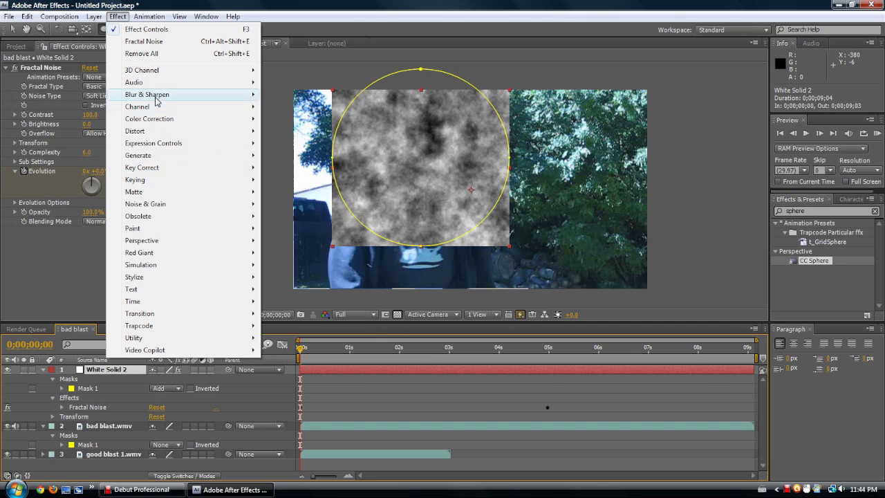
mouse_move(155, 95)
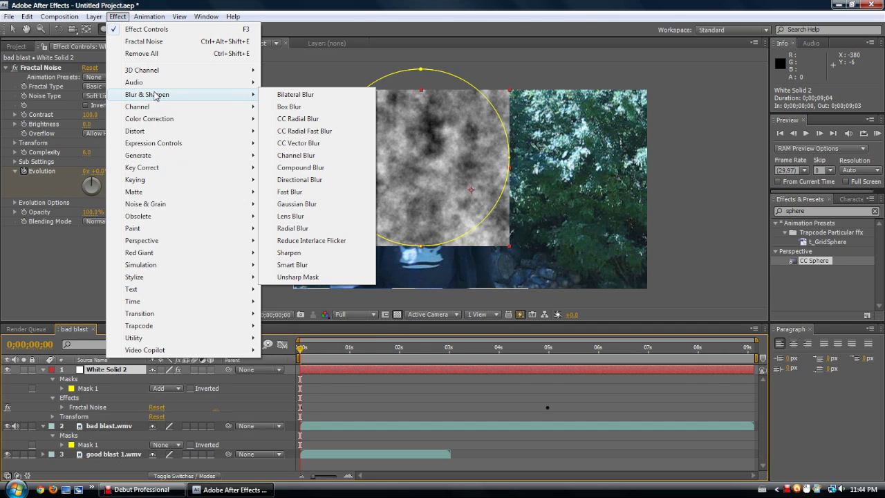
left_click(292, 228)
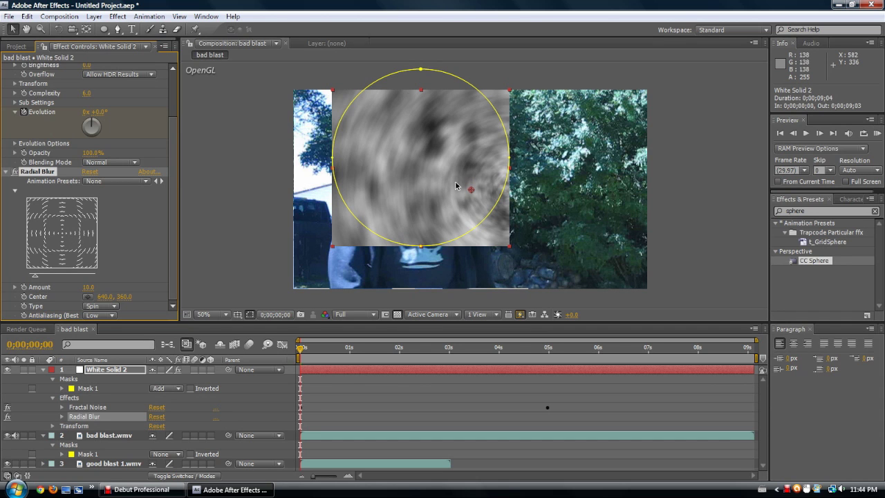
Move the Radial Blur center to 330, 280 and shift the white solid slightly down and to the right.
left_click_drag(470, 189, 420, 166)
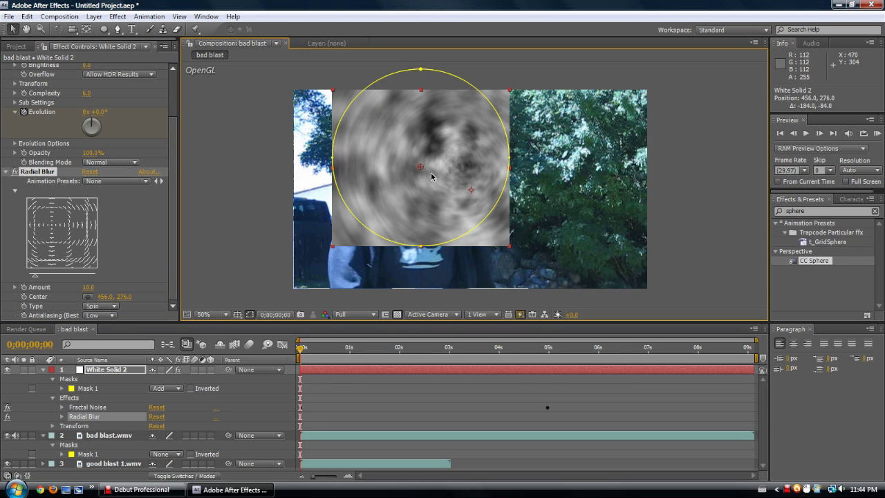
left_click_drag(471, 191, 491, 207)
left_click_drag(443, 183, 408, 183)
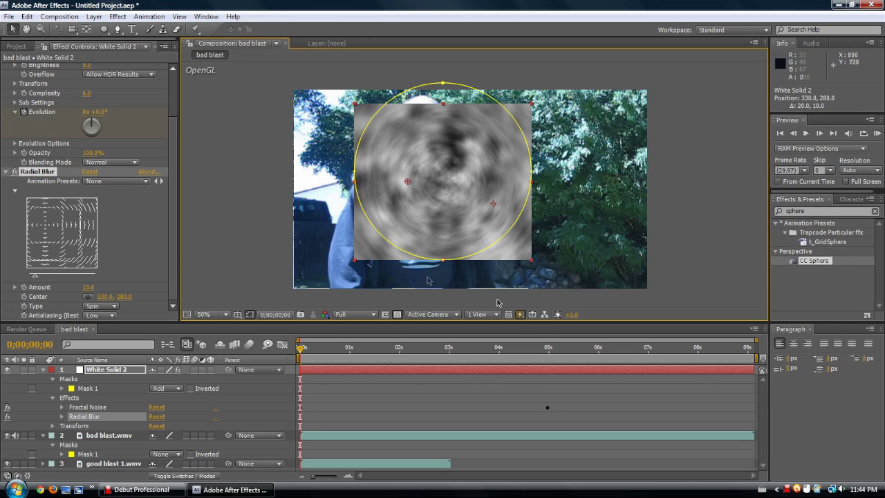
Delete the Radial Blur effect and Mask 1 from White Solid 2.
left_click(48, 174)
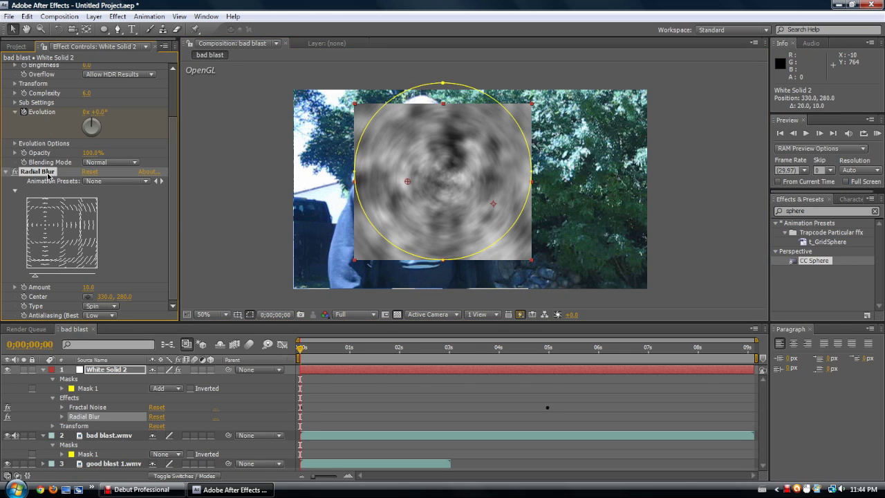
key("Delete")
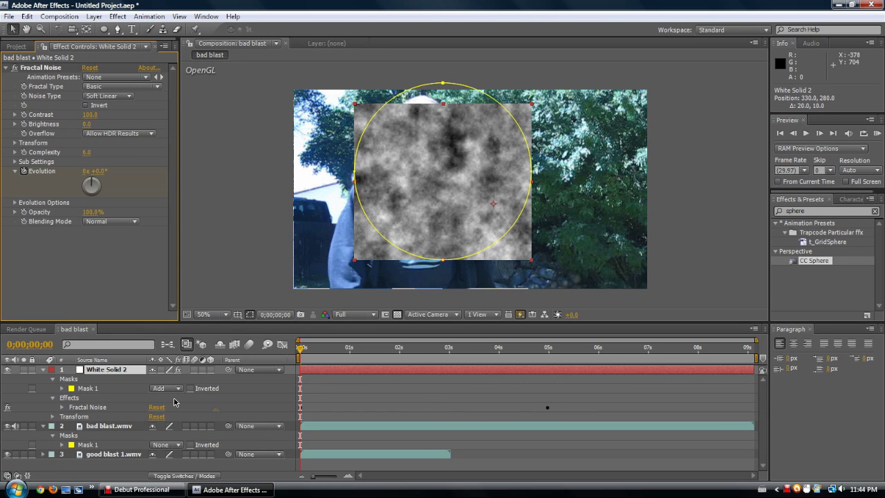
left_click(103, 391)
key("Delete")
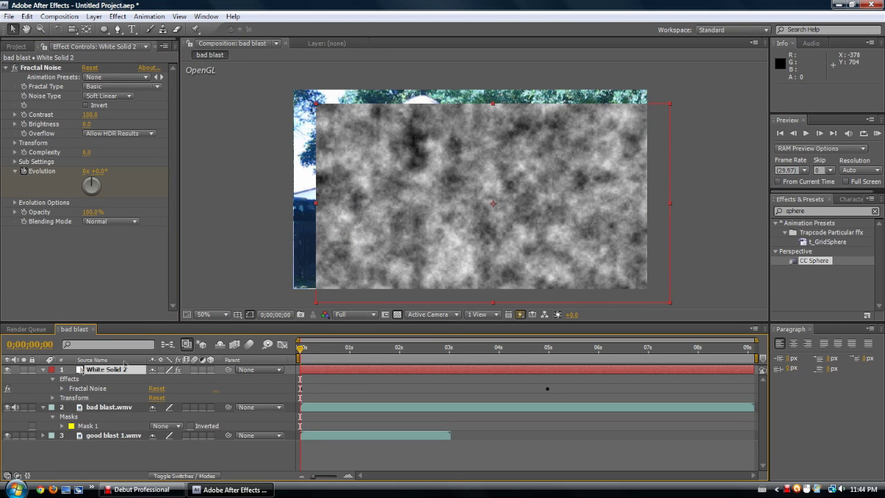
Move the white solid to position 638, 356 to cover the frame and delete its Fractal Noise effect.
left_click_drag(376, 170, 371, 174)
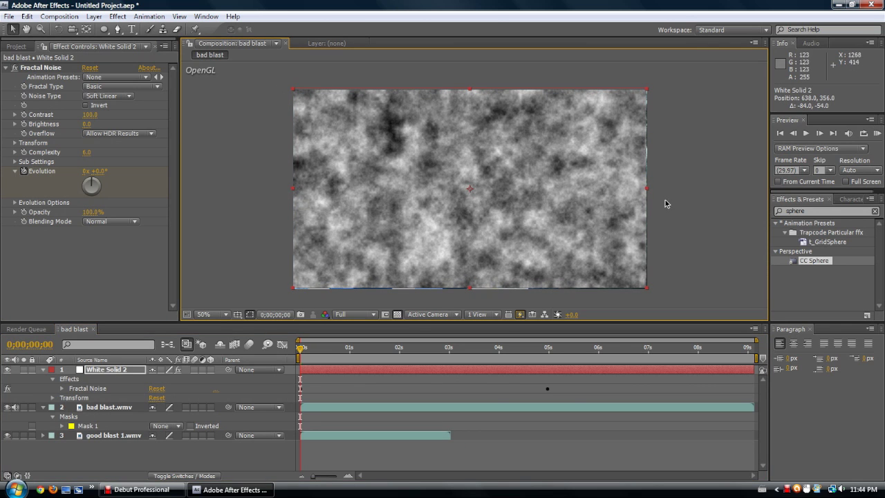
left_click(46, 71)
key("Delete")
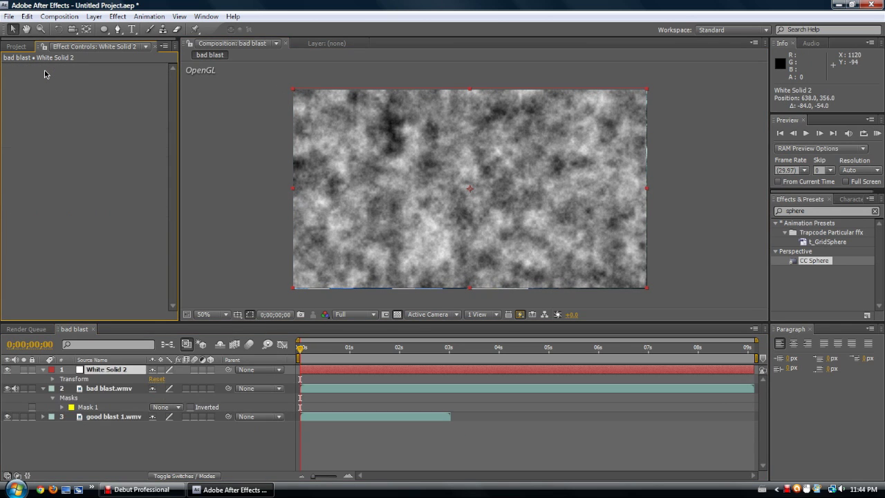
Apply the 4-Color Gradient effect to White Solid 2.
left_click(115, 16)
mouse_move(138, 156)
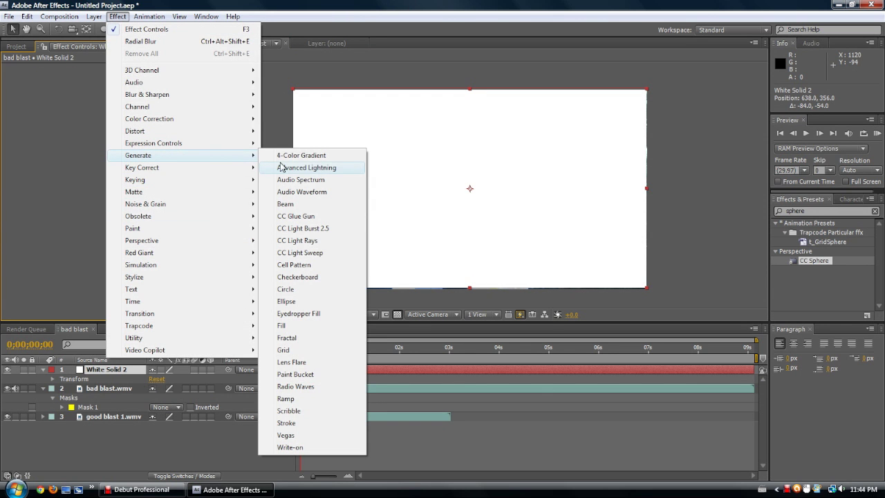
left_click(309, 156)
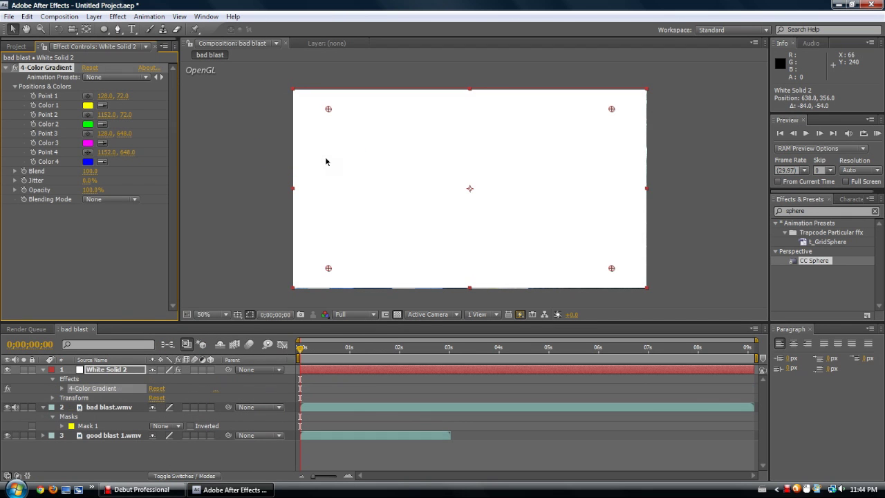
Move the gradient's Point 1 to 190, 46, Point 2 to 1114, 154, Point 3 to 228, 568 and Point 4 to 1108, 644.
left_click_drag(338, 102, 346, 98)
left_click_drag(612, 110, 603, 134)
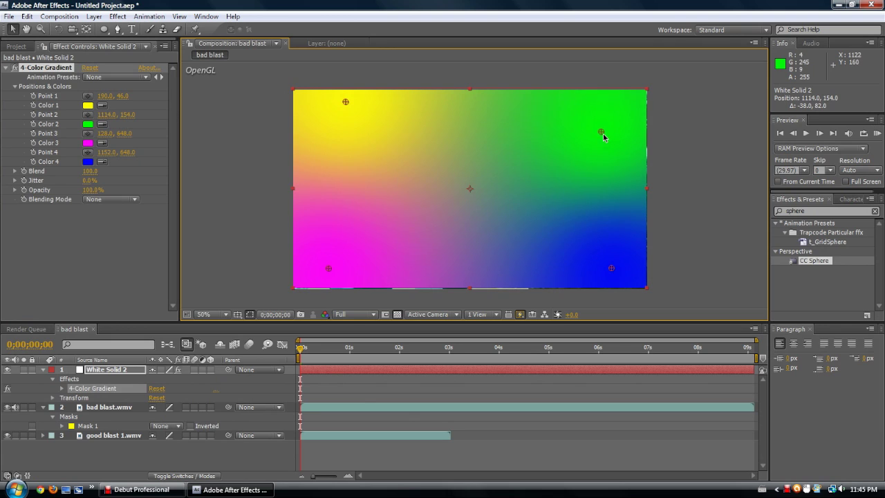
left_click_drag(612, 269, 600, 268)
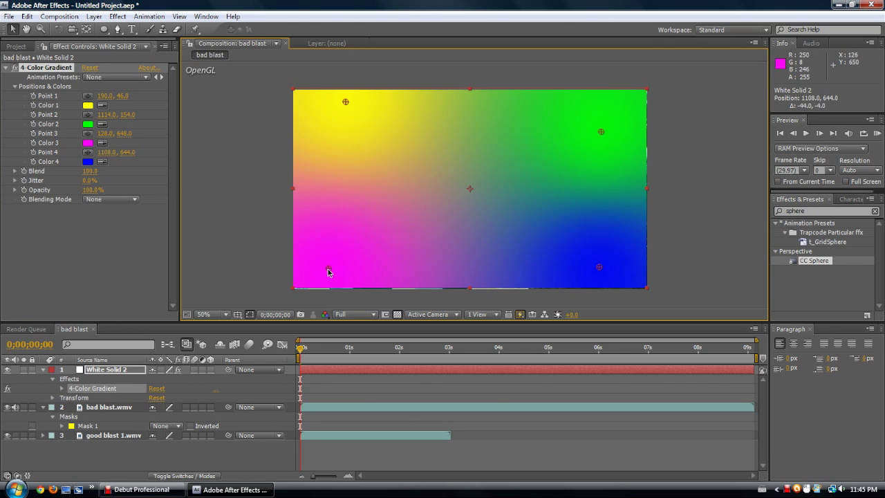
left_click_drag(328, 269, 356, 250)
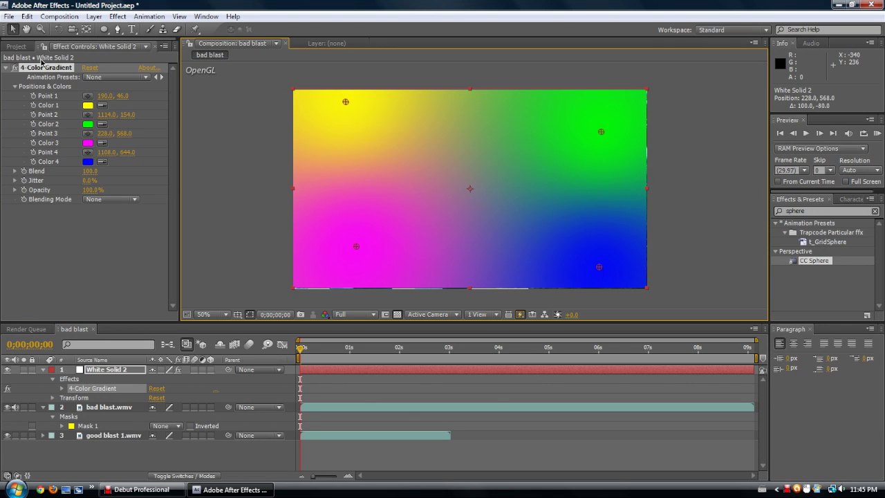
Set the gradient's Color 1 to white (FFFFFF) and move Point 1 to 250, 172, Point 2 to 1084, 162 and Point 4 to 992, 598.
left_click(88, 105)
left_click_drag(147, 199, 77, 153)
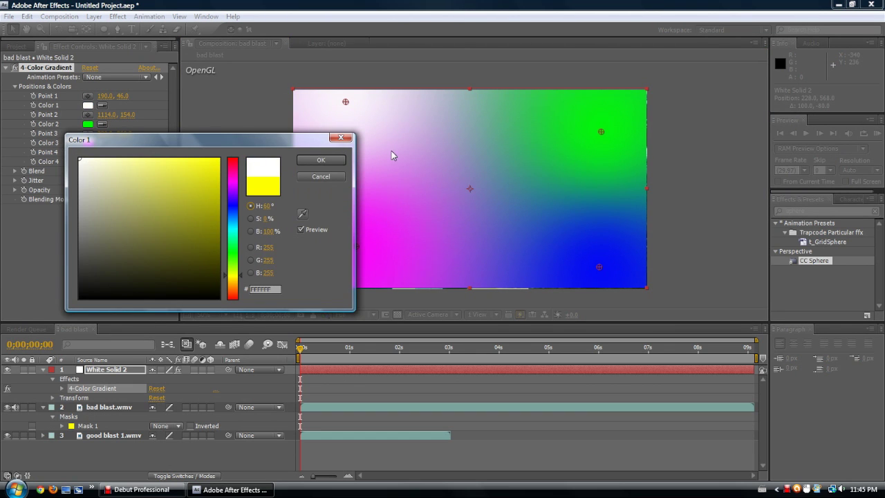
left_click(318, 160)
left_click_drag(345, 104, 346, 133)
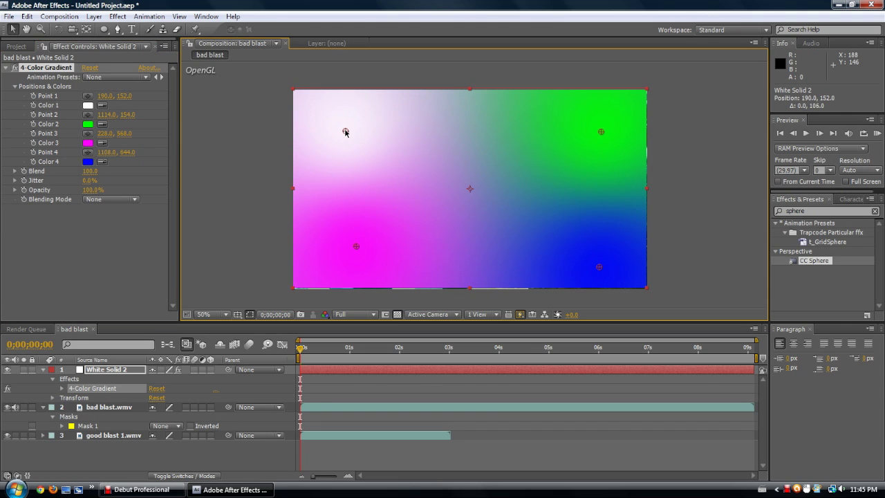
left_click_drag(346, 133, 362, 135)
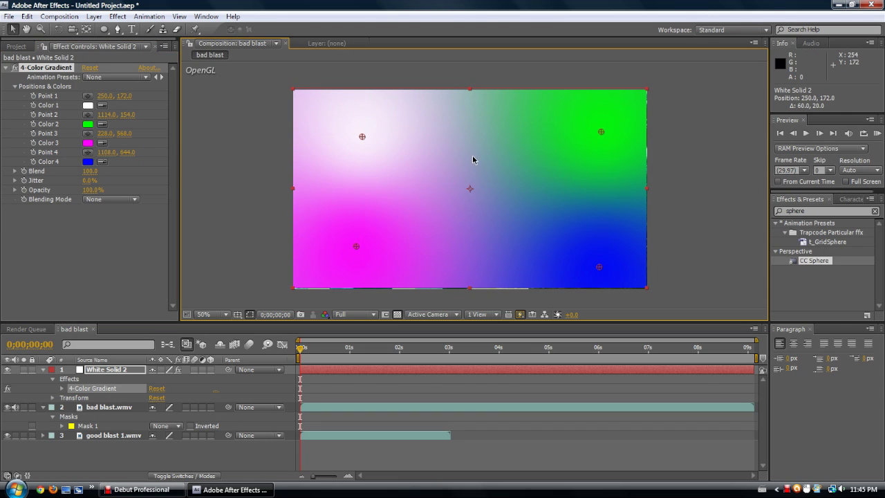
left_click_drag(601, 134, 593, 136)
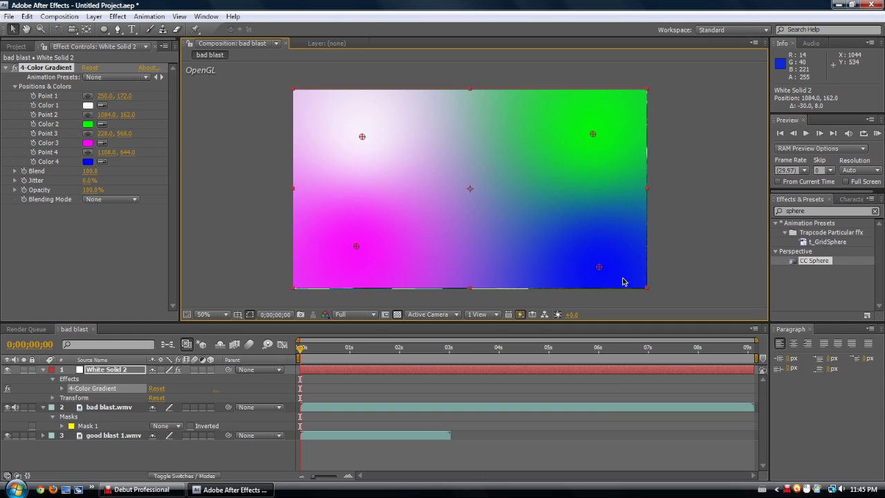
left_click_drag(605, 269, 570, 257)
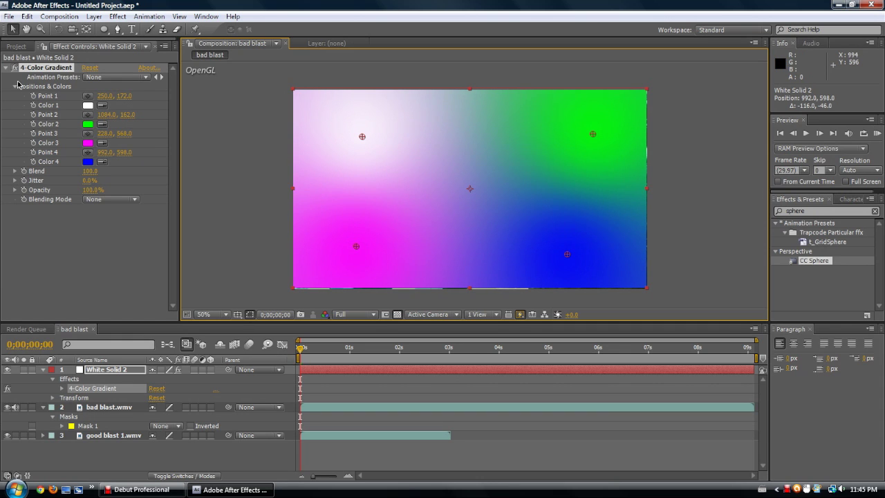
Delete the 4-Color Gradient effect from White Solid 2 and hide that layer.
left_click(45, 74)
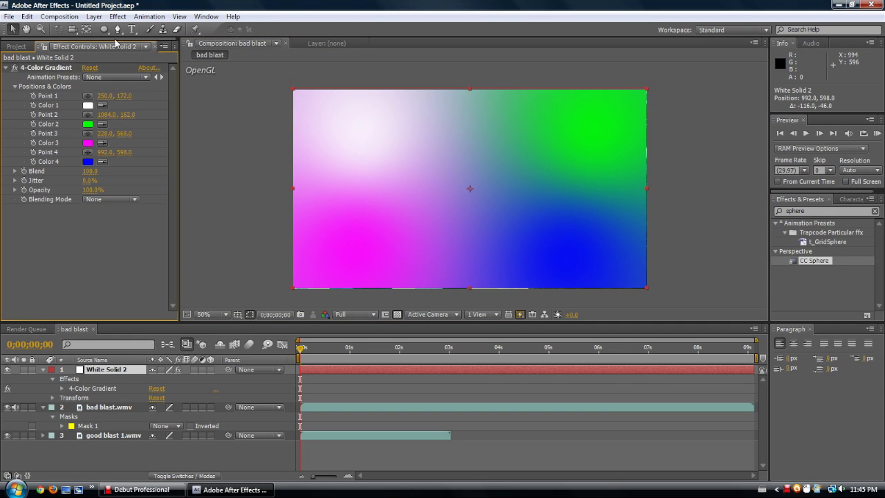
left_click(28, 69)
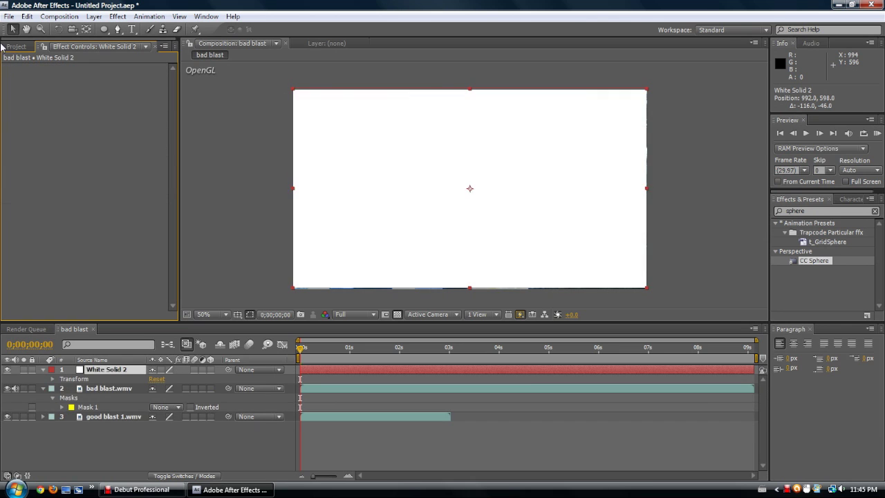
left_click(119, 16)
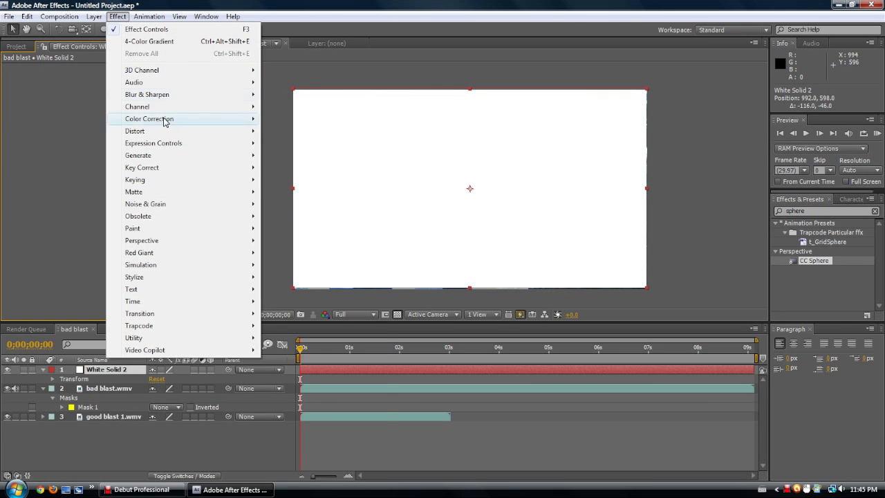
left_click(7, 369)
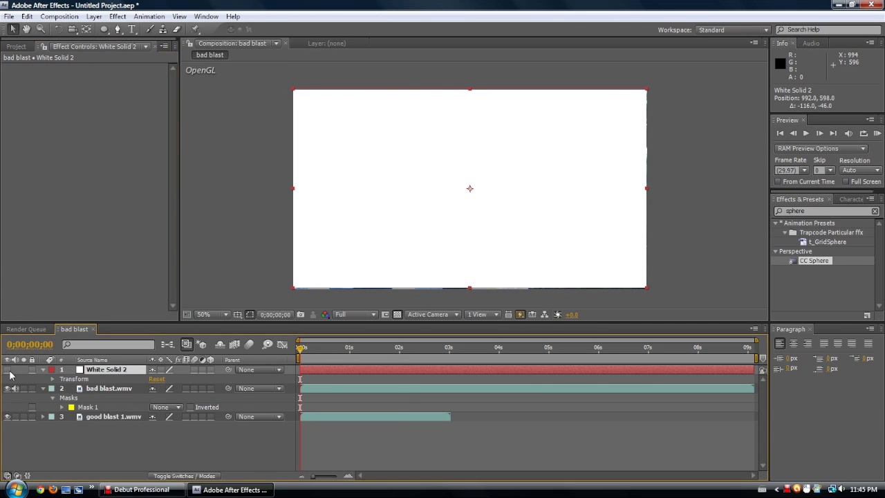
Apply the Colorama color correction effect to the bad blast.wmv layer and hide the mask outline in the composition view.
left_click(104, 389)
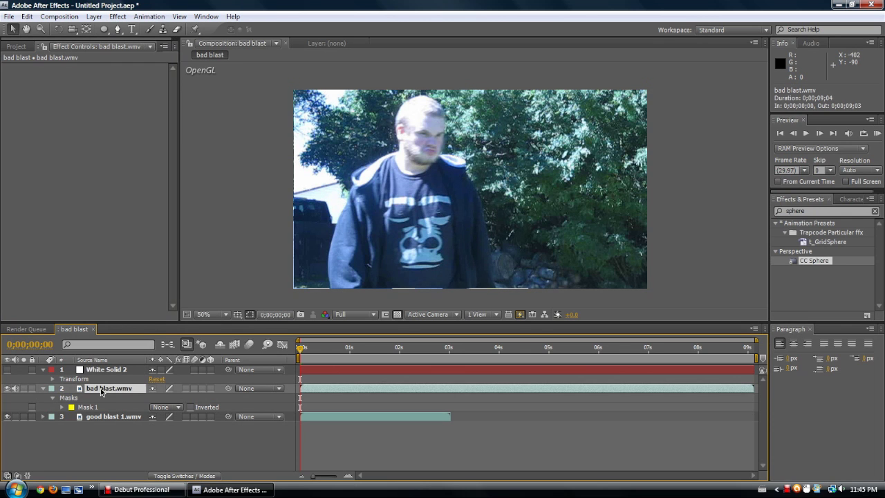
left_click(118, 17)
mouse_move(149, 121)
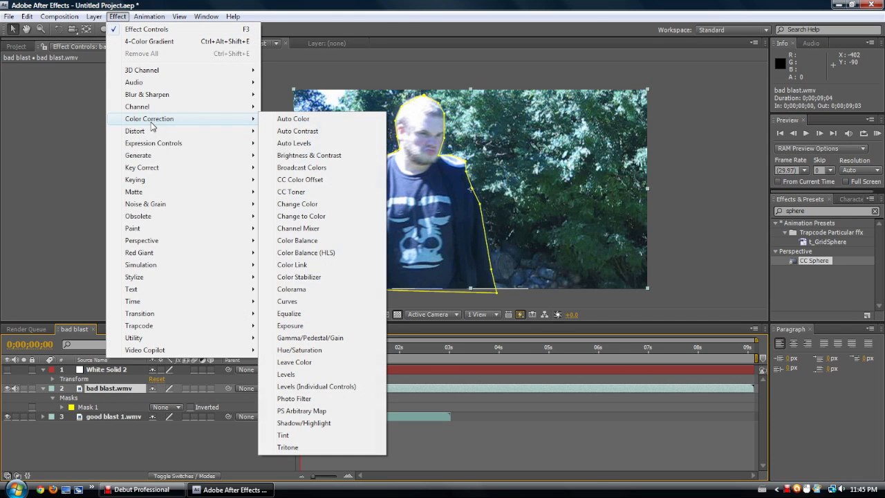
left_click(291, 289)
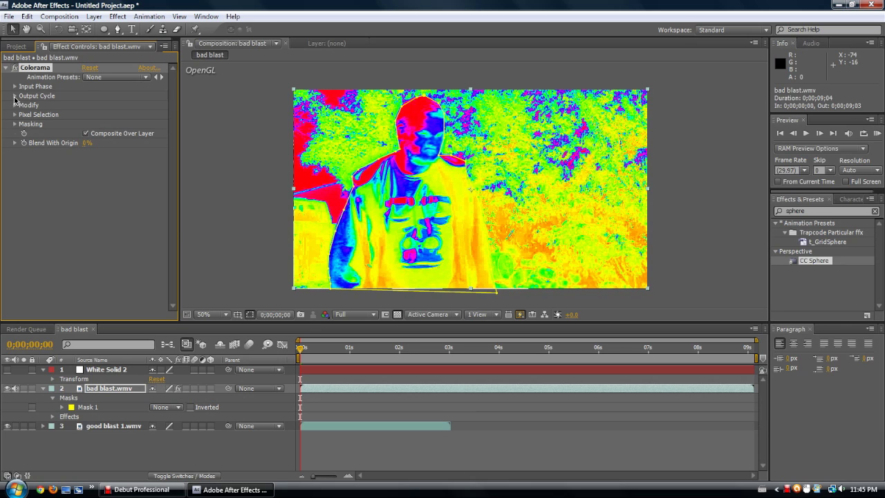
left_click(251, 314)
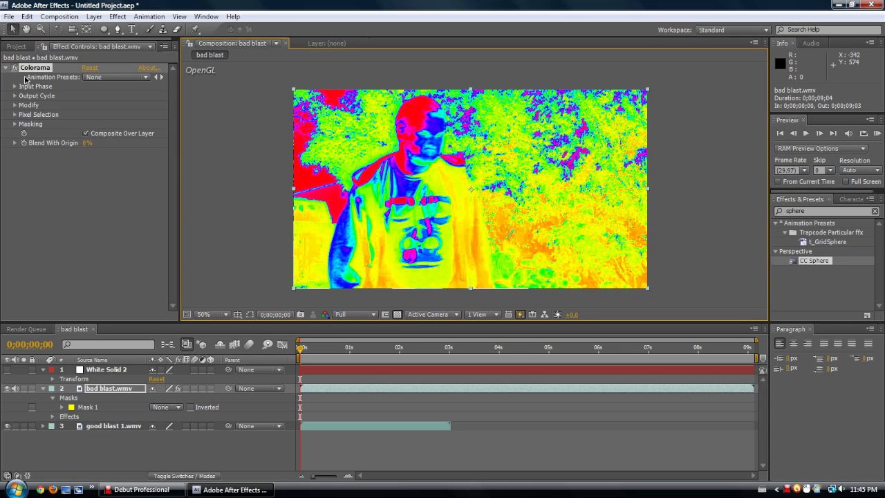
Change the red color stop of Colorama's Output Cycle to white.
left_click(15, 96)
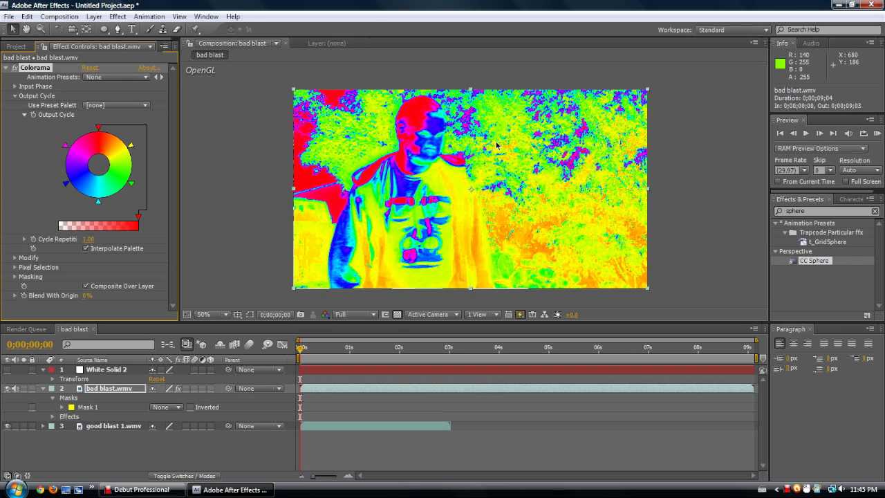
double_click(100, 129)
left_click(239, 22)
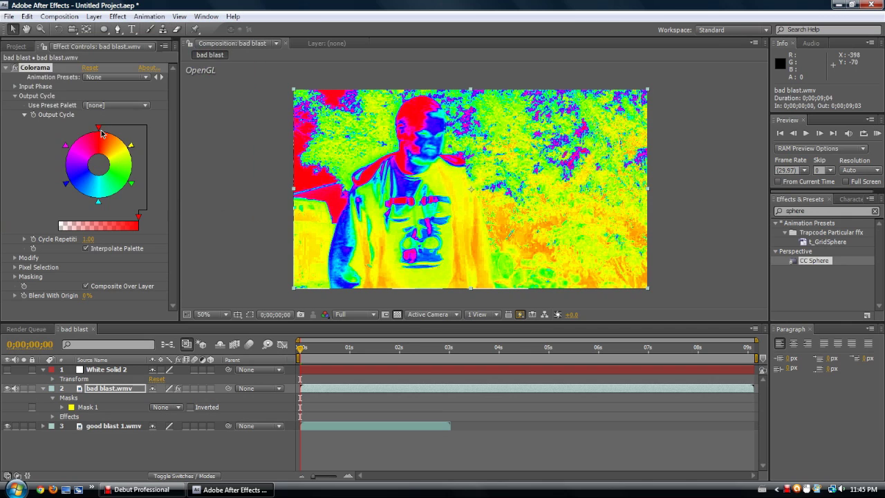
double_click(100, 132)
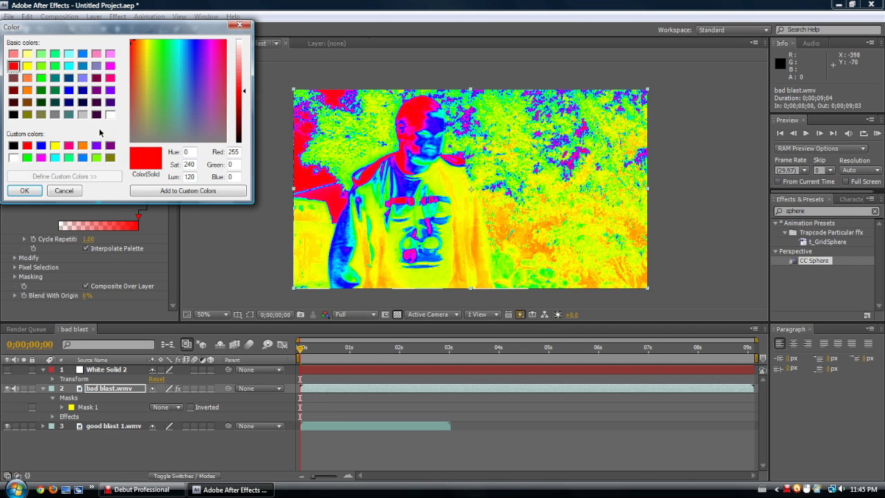
left_click(110, 115)
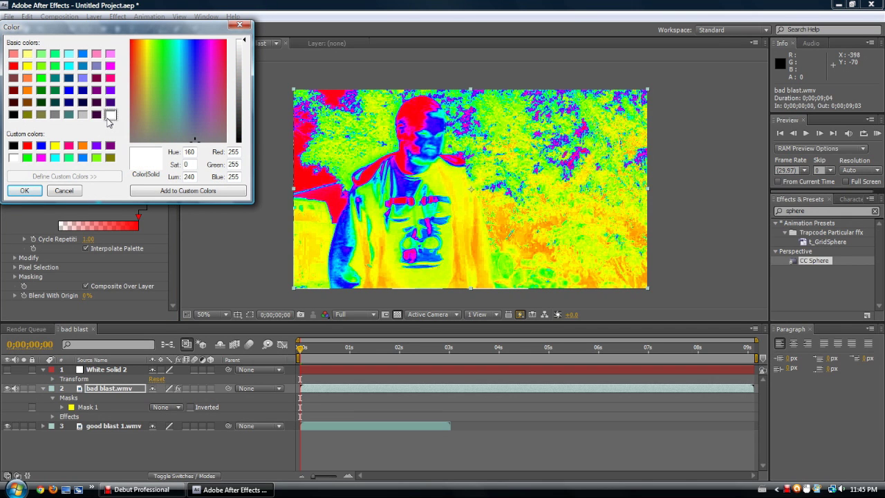
left_click(24, 190)
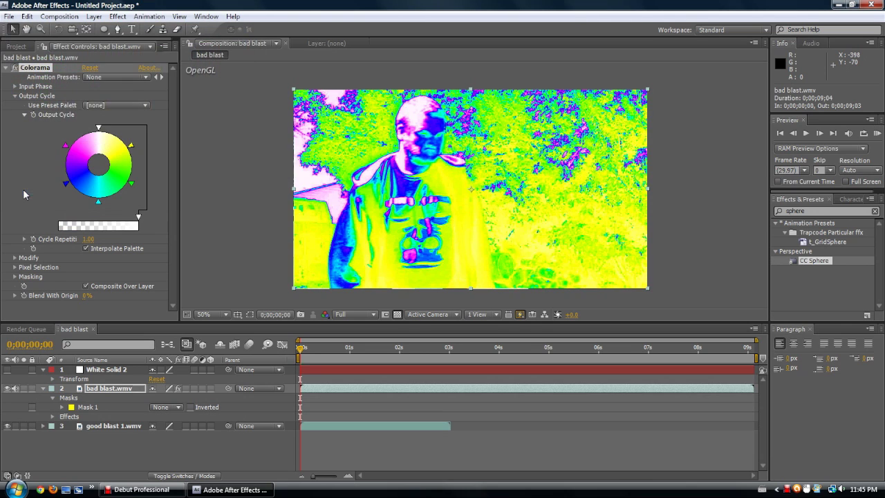
Change the Output Cycle's magenta stop to black and its cyan stop to dark teal (RGB 0, 45, 45).
double_click(66, 148)
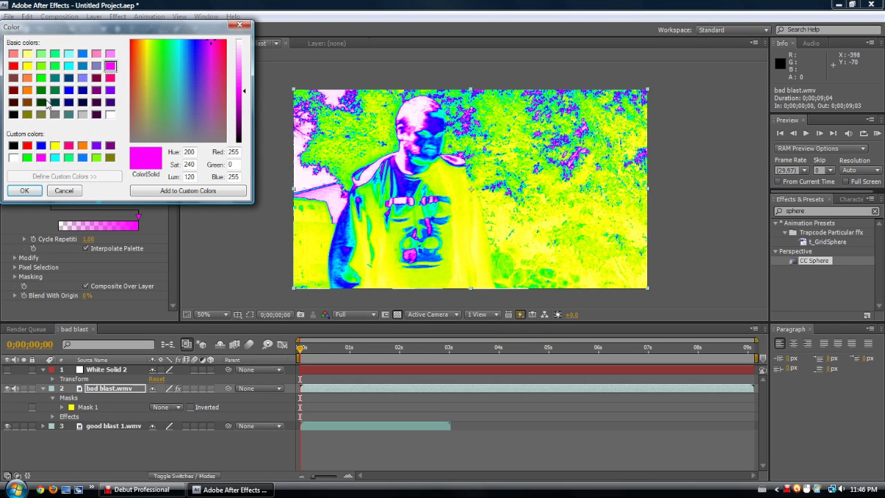
left_click(14, 115)
left_click(24, 190)
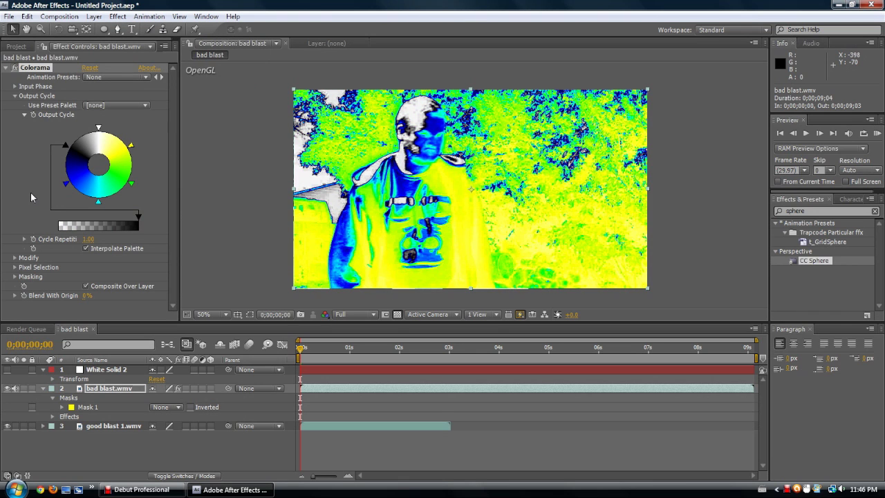
double_click(98, 202)
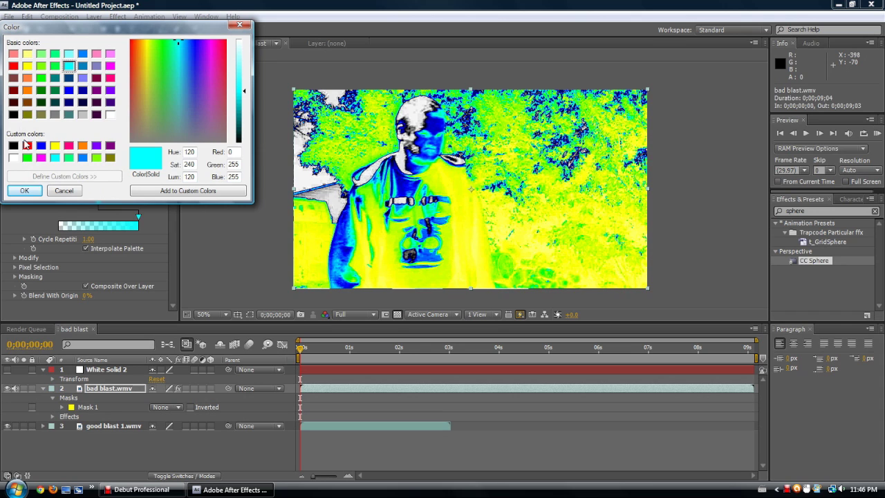
left_click_drag(248, 105, 244, 138)
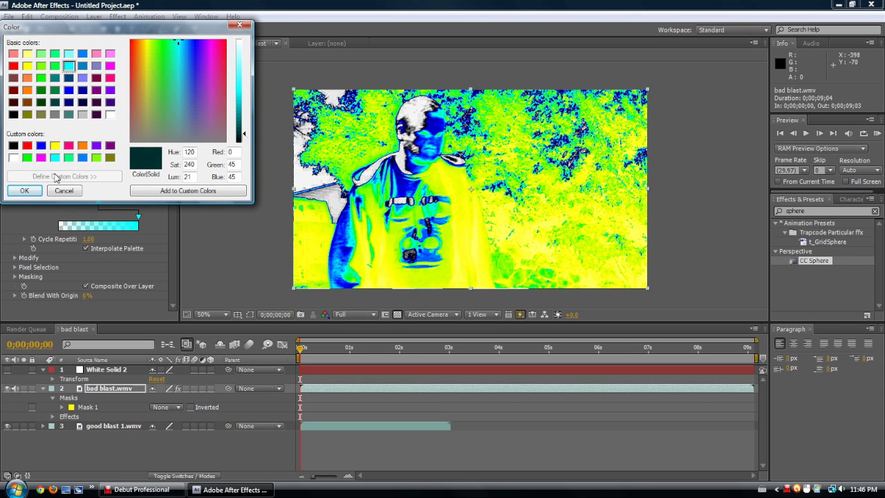
left_click(24, 190)
Change the Output Cycle's blue stop to yellow and its original yellow stop, beside the white one, to purple.
left_click_drag(98, 200, 66, 182)
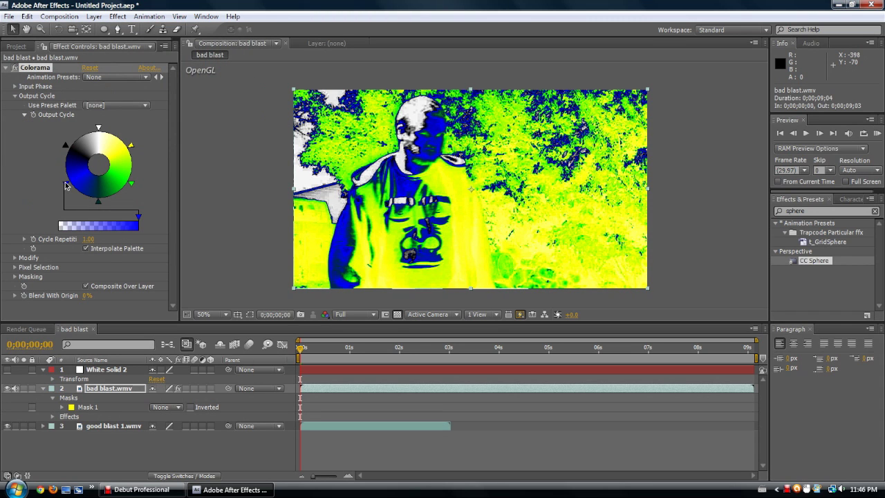
double_click(68, 183)
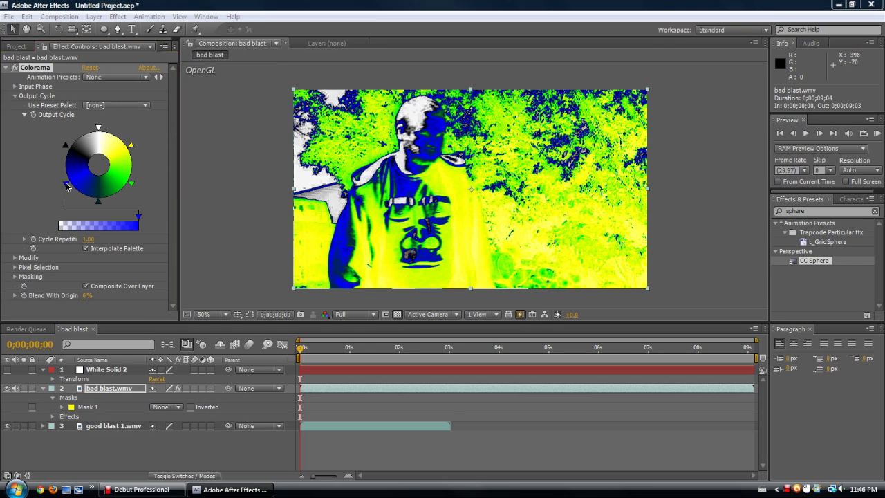
left_click(27, 66)
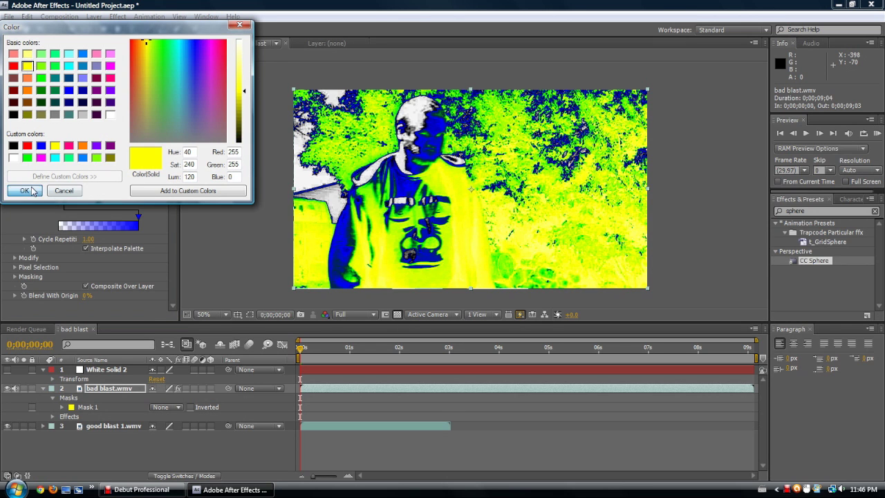
left_click(28, 190)
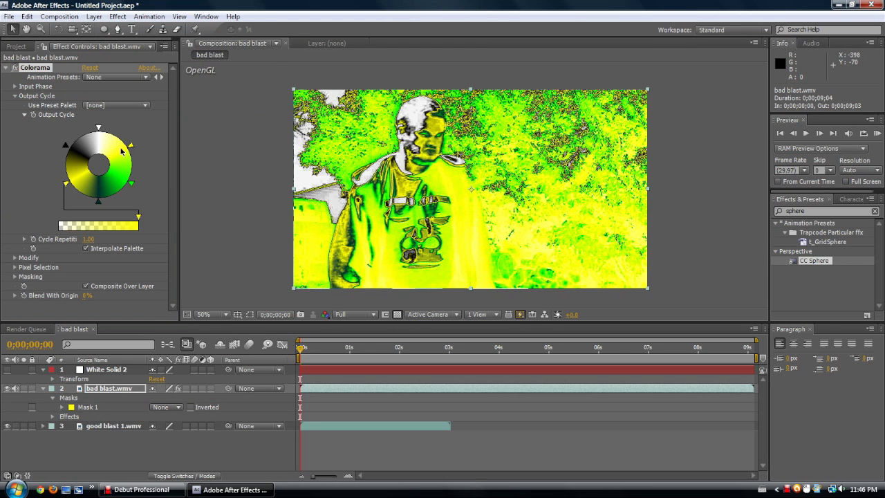
double_click(132, 146)
left_click(109, 146)
left_click(24, 190)
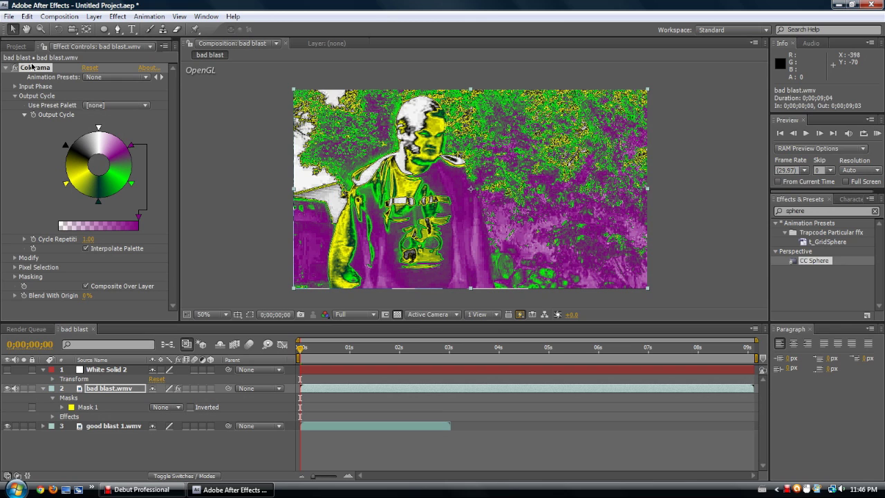
Delete the Colorama effect from bad blast.wmv and make the White Solid 2 layer visible again.
key("Delete")
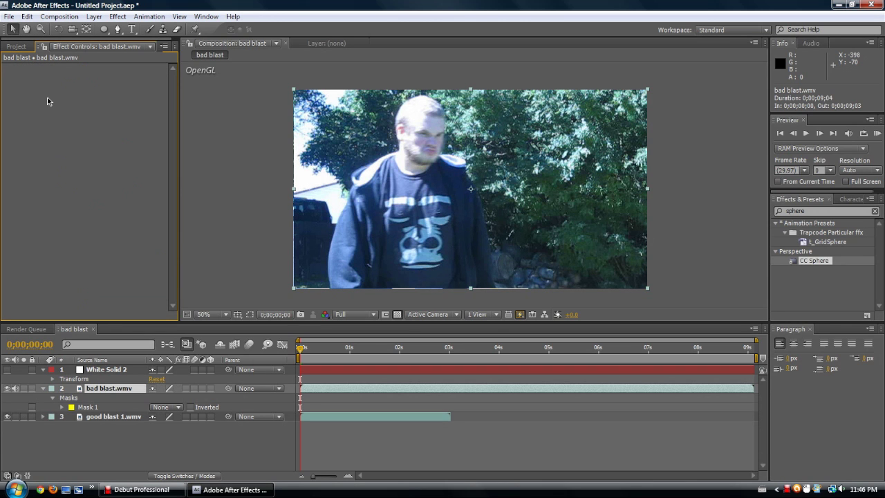
left_click(17, 46)
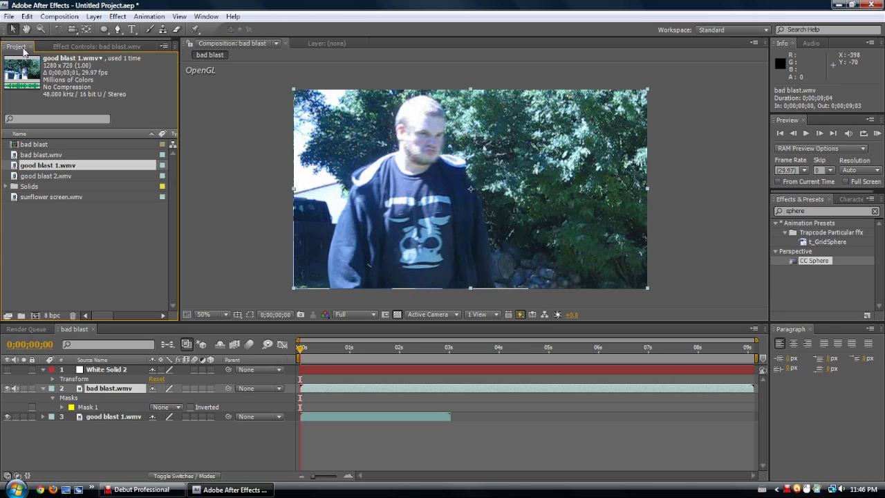
left_click(6, 369)
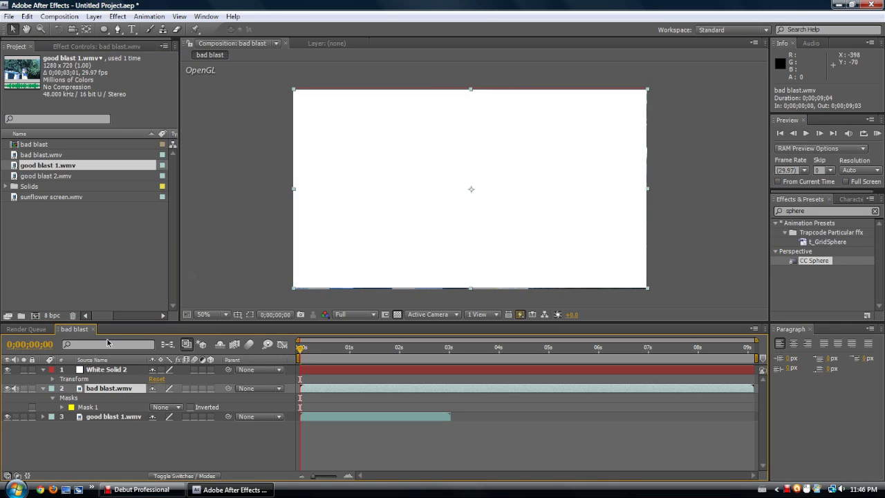
Search the effects and presets for "partic" and look over the CC Particle World and CC Particle Systems II effects.
left_click(117, 16)
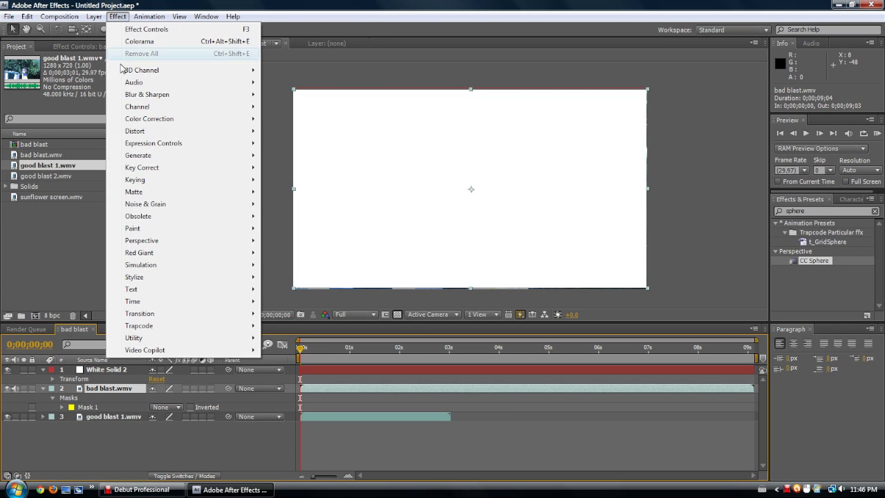
mouse_move(136, 326)
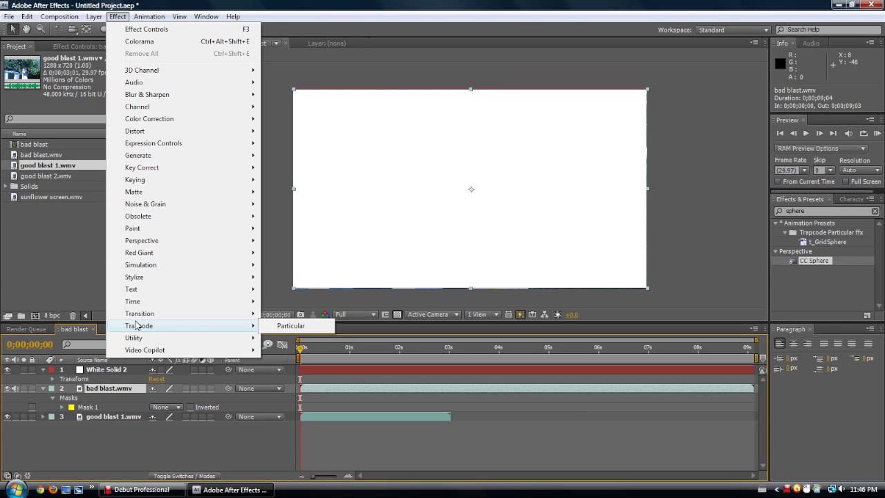
left_click(816, 211)
left_click(816, 210)
type("partic")
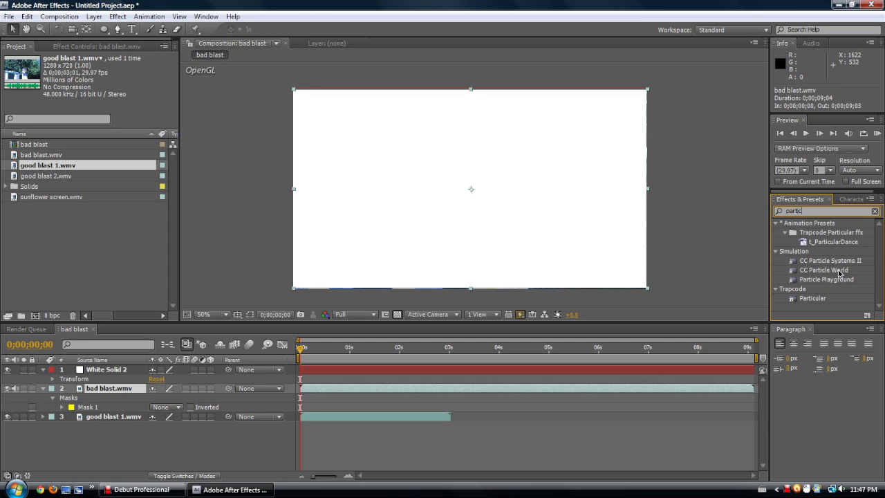
left_click(839, 272)
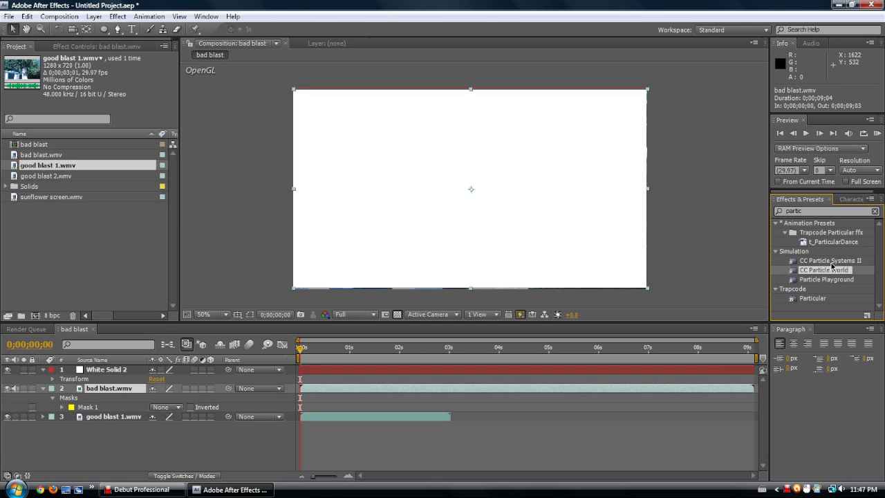
left_click(835, 261)
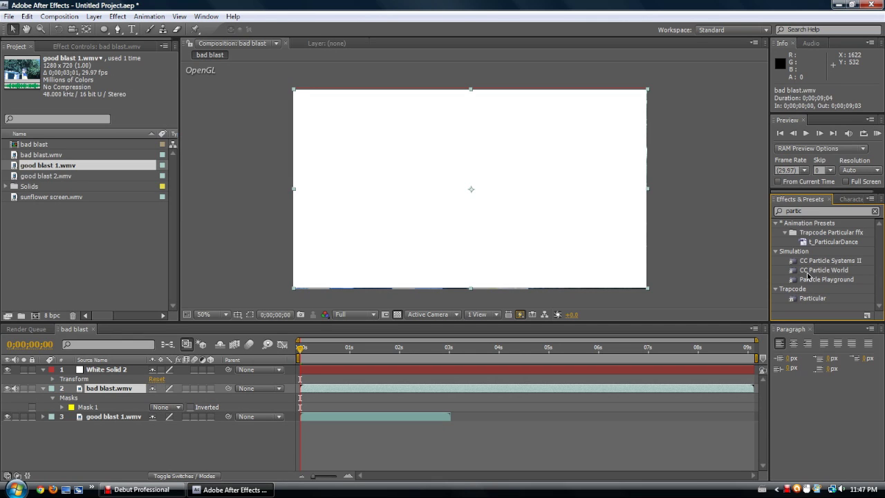
Apply the Particle Playground effect to White Solid 2 and move the current time to 0;00;01;28.
left_click(803, 272)
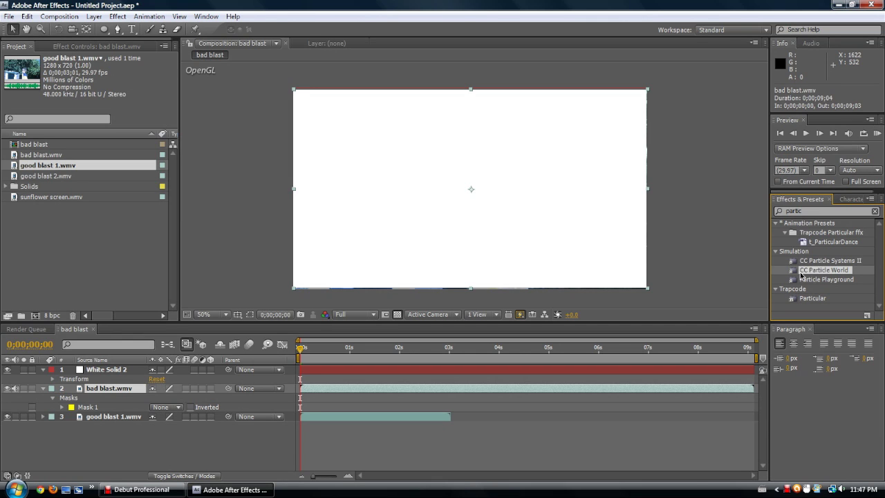
left_click(811, 281)
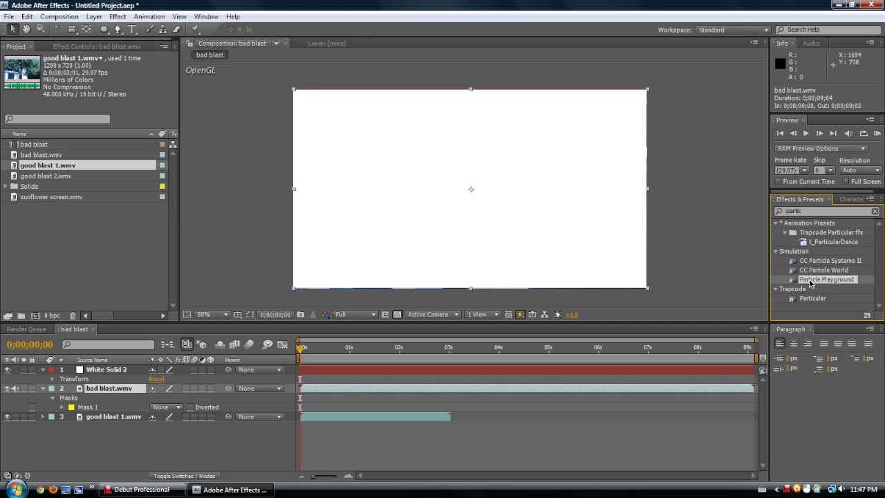
left_click_drag(812, 281, 593, 231)
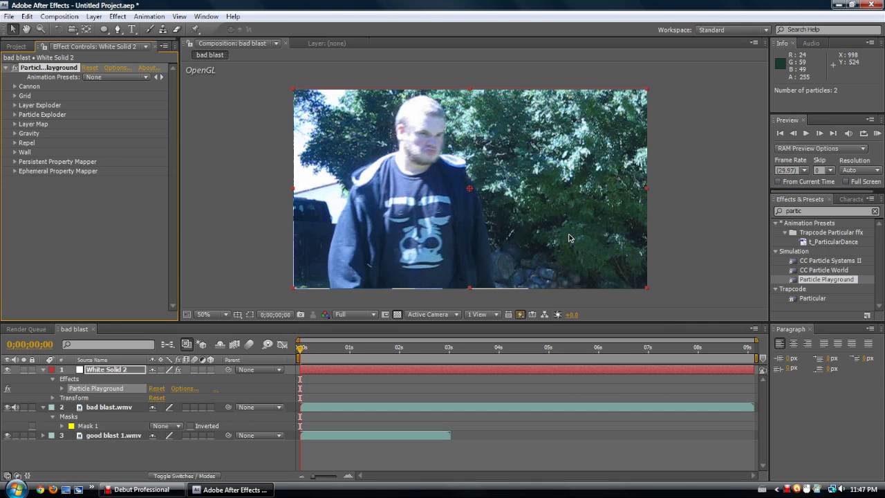
left_click_drag(302, 352, 396, 347)
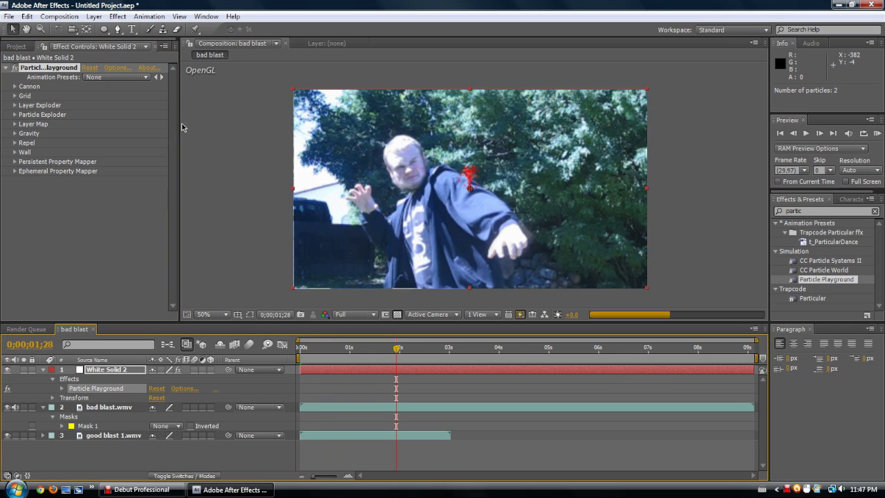
Set the Particle Playground cannon's direction to 75°, its color to blue and its particle radius to 5.
scroll(370, 144, "up", 1)
scroll(370, 140, "up", 1)
scroll(388, 156, "down", 1)
left_click(14, 87)
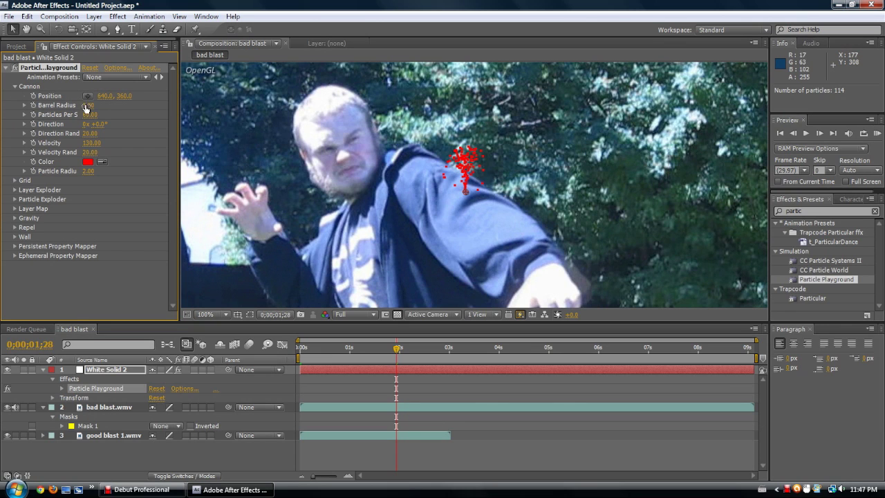
mouse_move(100, 127)
left_mouse_down()
mouse_move(129, 123)
mouse_move(144, 142)
mouse_move(162, 144)
left_mouse_up()
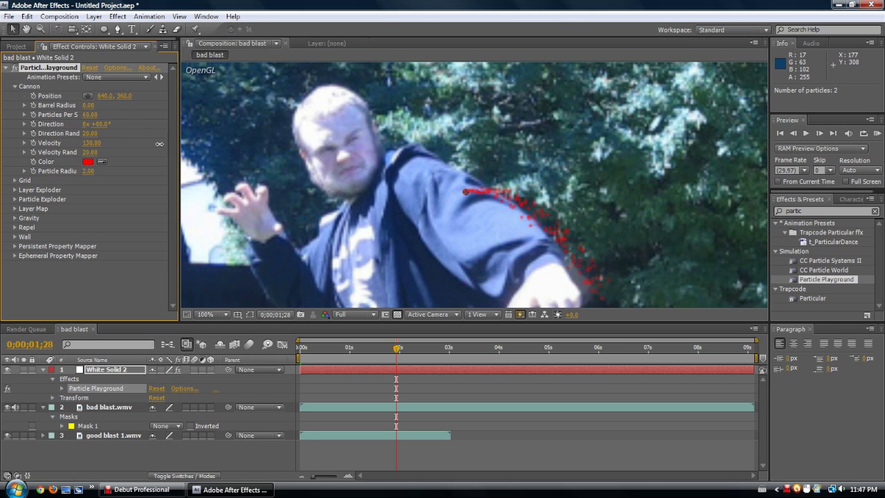
left_click(88, 163)
left_click(235, 215)
left_click(306, 164)
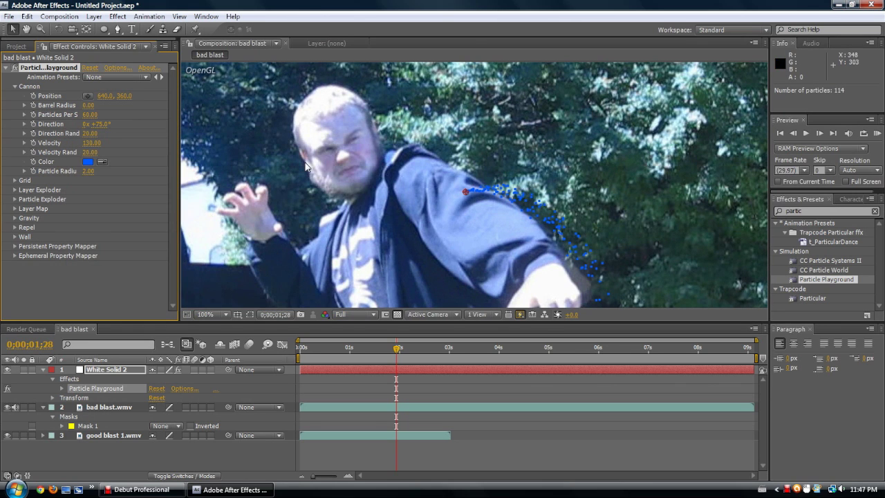
mouse_move(85, 171)
left_mouse_down()
mouse_move(102, 171)
mouse_move(85, 174)
left_mouse_up()
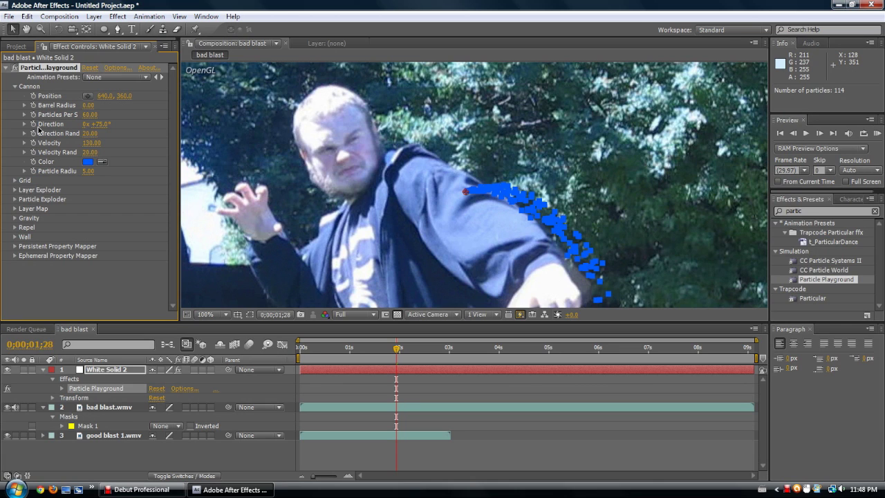
Set the Particle Playground grid's width to 159.
left_click(14, 182)
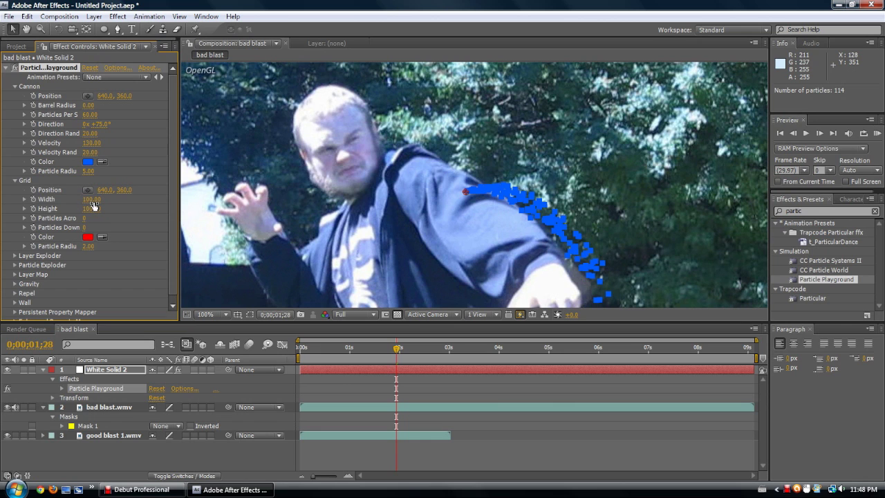
left_click_drag(93, 205, 134, 205)
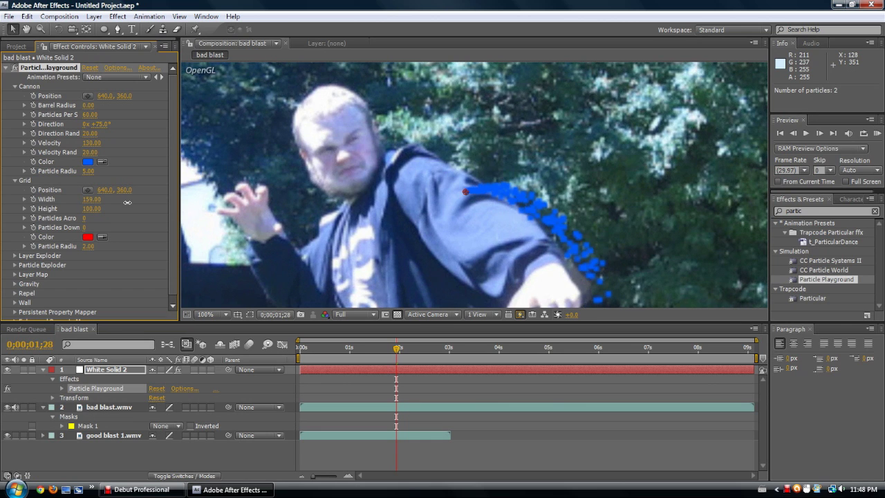
key("comma")
key("comma")
key("comma")
key("comma")
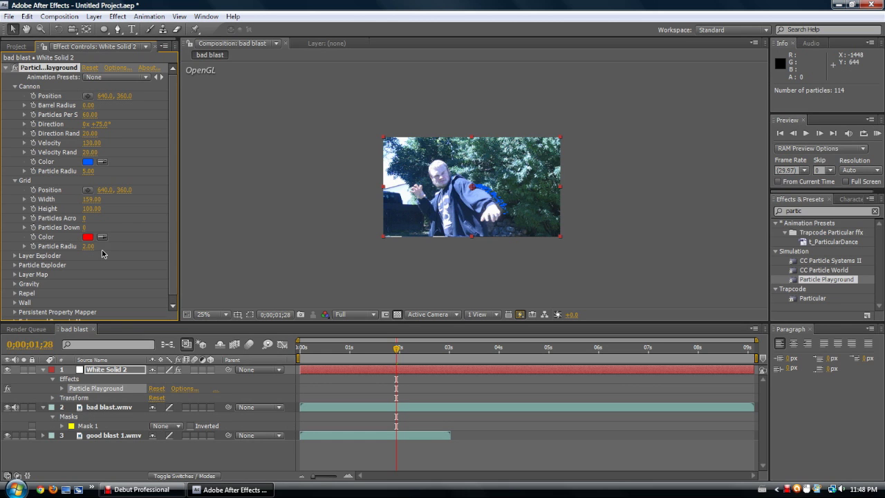
key("period")
key("period")
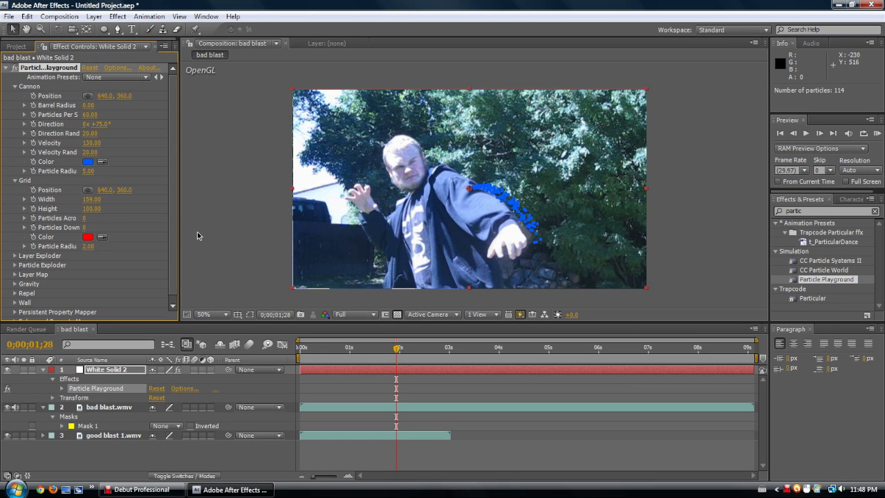
Look over the Particle Exploder and Repel settings of Particle Playground.
left_click(15, 181)
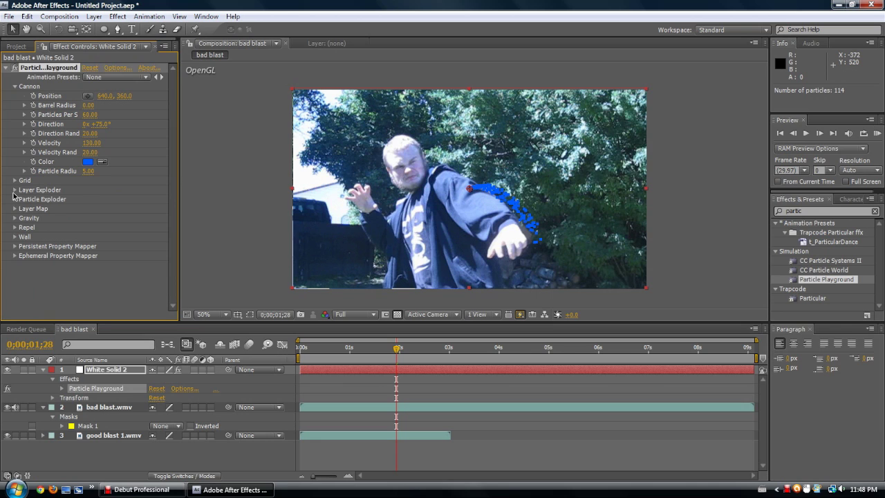
left_click(15, 200)
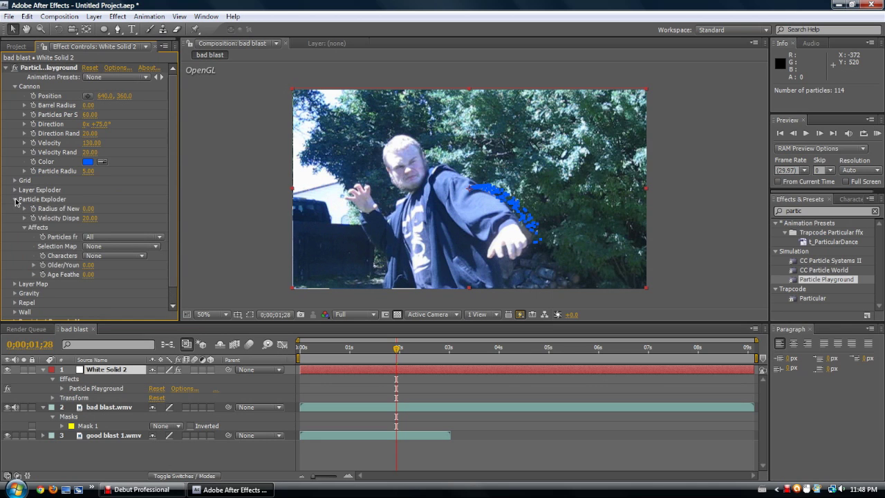
scroll(18, 198, "down", 1)
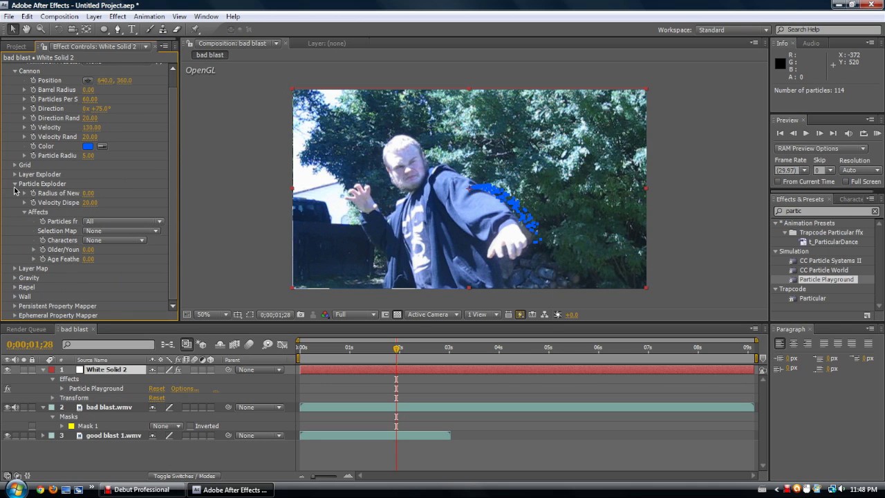
left_click(15, 184)
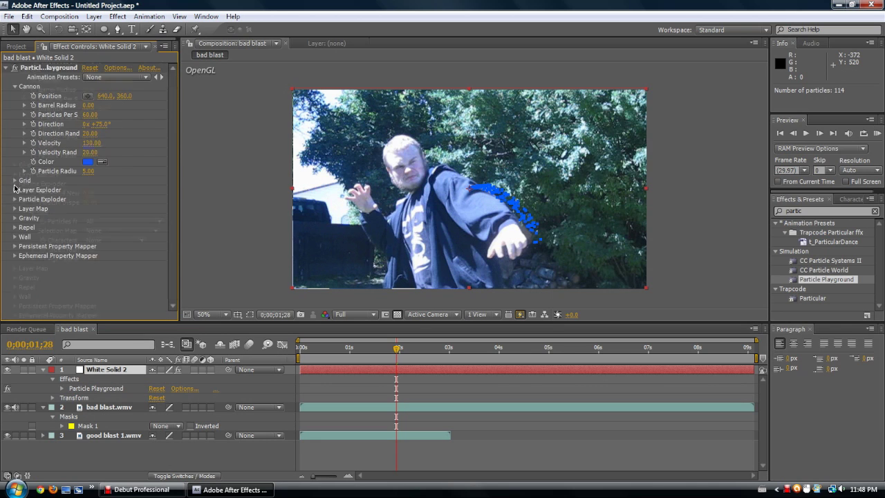
left_click(15, 228)
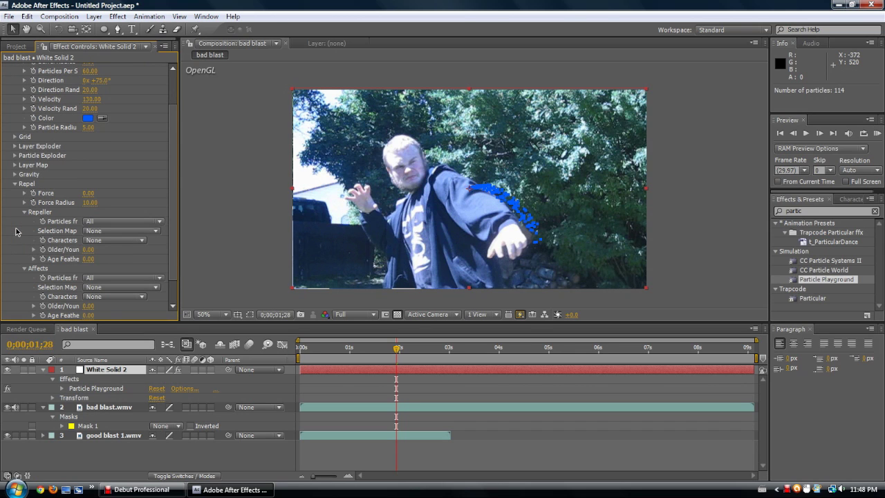
Look over the available particle effects: CC Particle Systems II, CC Particle World, Particle Playground and Trapcode Particular.
left_click(829, 278)
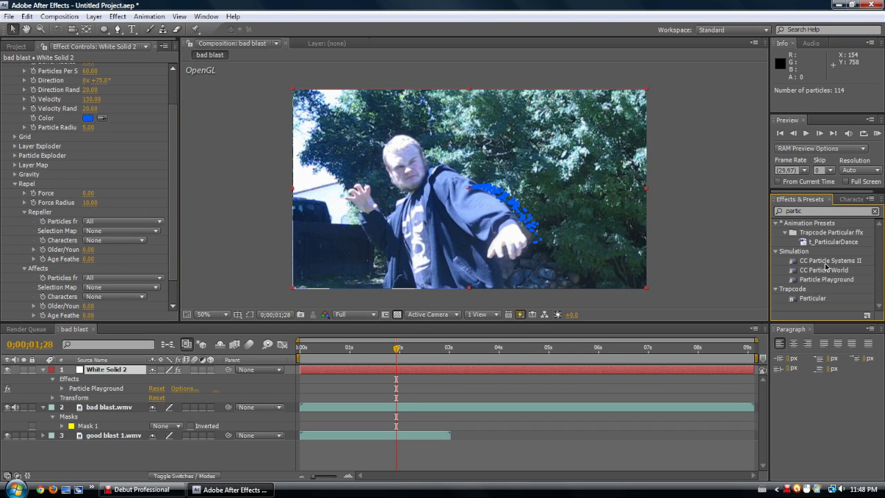
left_click(827, 260)
left_click(816, 299)
left_click(827, 279)
left_click(824, 269)
left_click(828, 260)
left_click(824, 302)
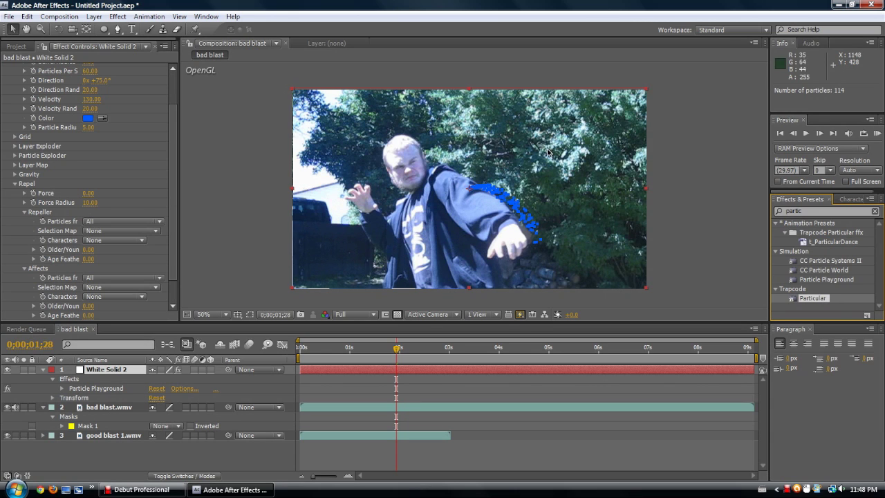
Delete the Particle Playground effect from White Solid 2 and apply the Beam effect from the Generate category instead.
scroll(48, 138, "up", 2)
left_click(69, 68)
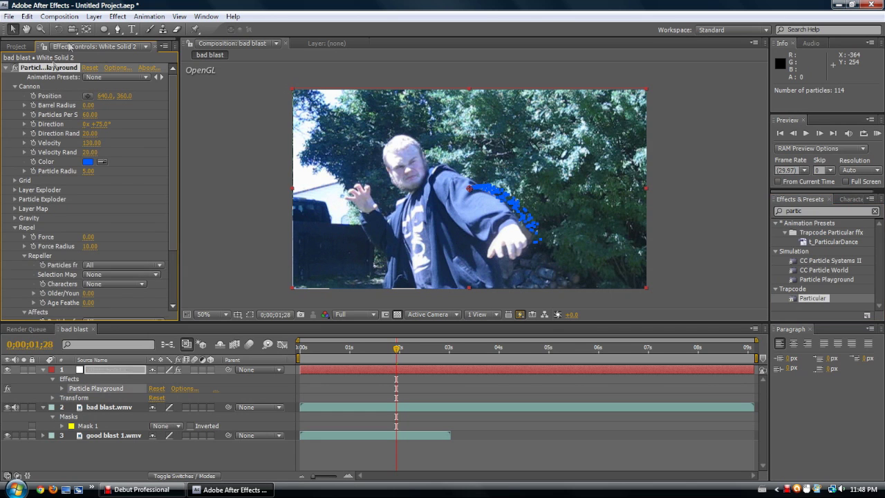
key("Delete")
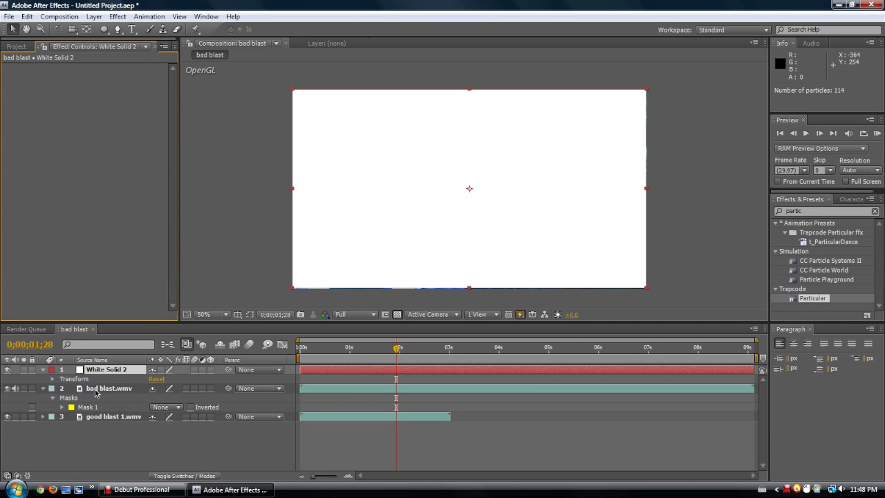
left_click(118, 16)
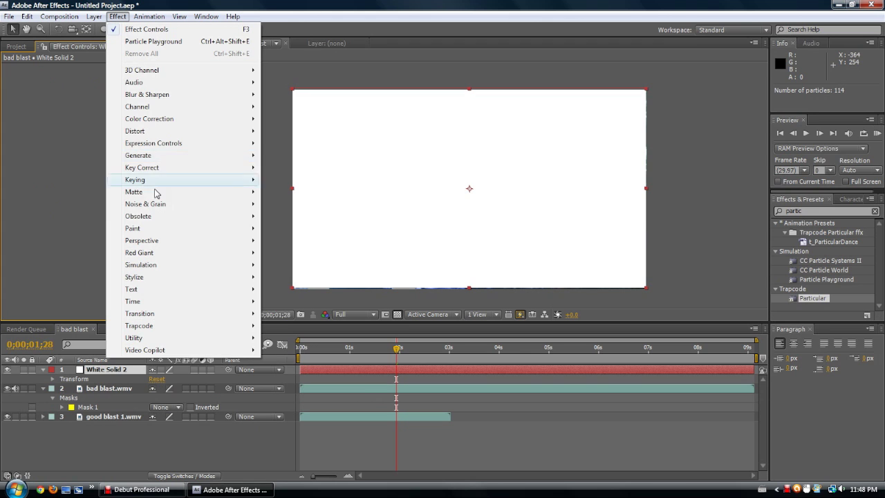
mouse_move(161, 156)
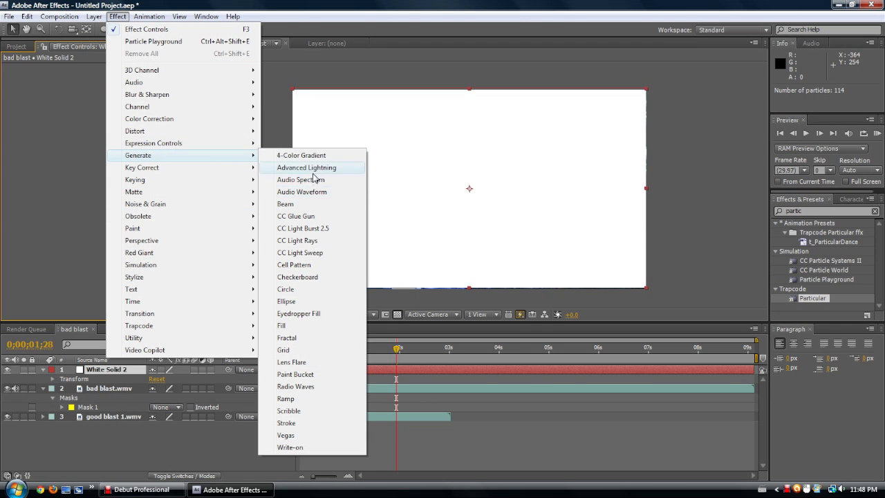
left_click(303, 204)
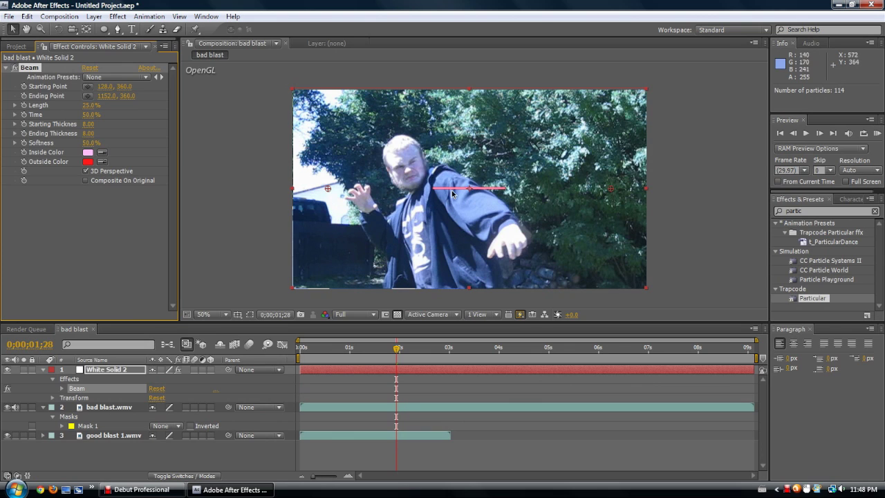
Set the Beam's starting point to about 320, 402, starting thickness to 45.70, ending thickness to 131.50 and softness to 19%.
left_click_drag(328, 189, 279, 205)
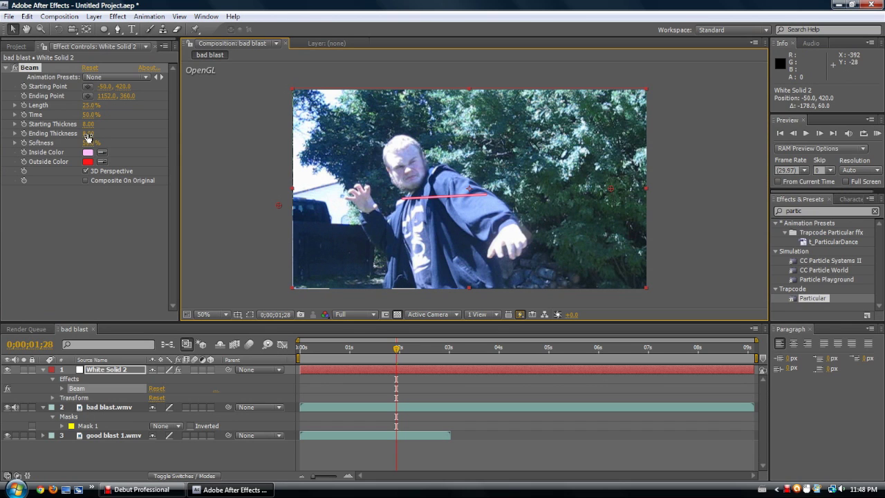
mouse_move(88, 133)
left_mouse_down()
mouse_move(169, 145)
mouse_move(257, 132)
mouse_move(238, 133)
left_mouse_up()
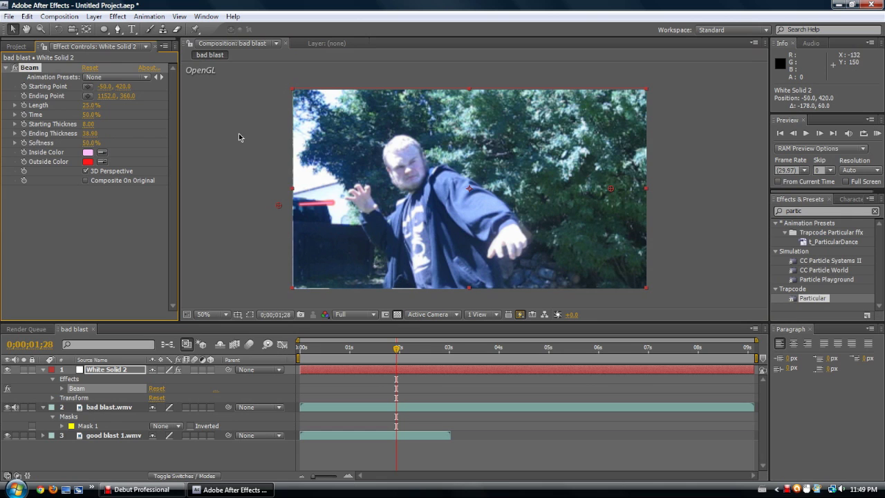
left_click_drag(94, 128, 287, 126)
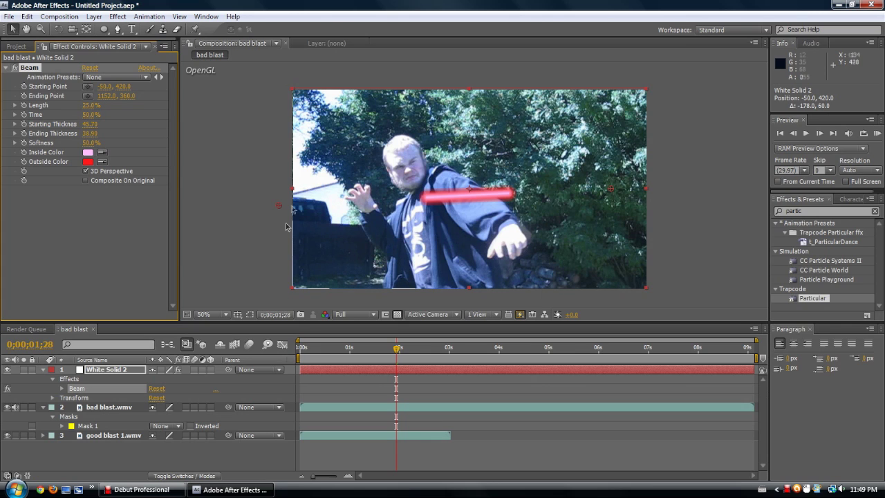
left_click_drag(280, 206, 379, 200)
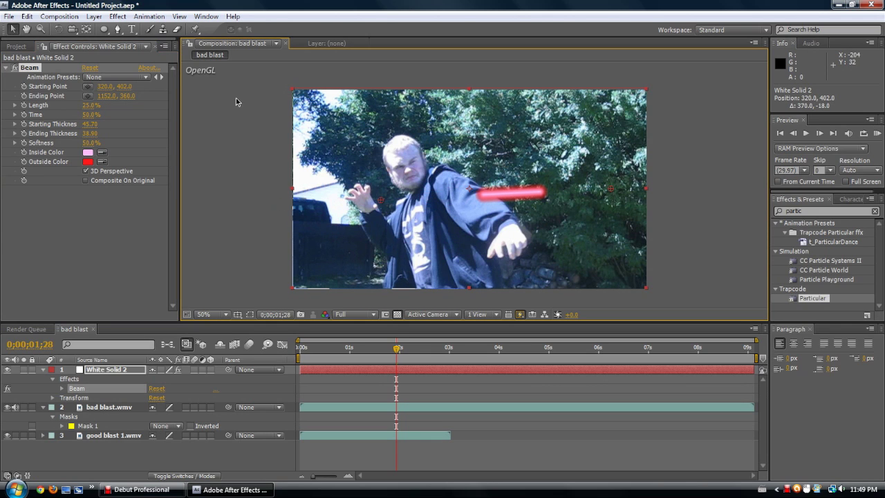
left_click_drag(91, 135, 605, 132)
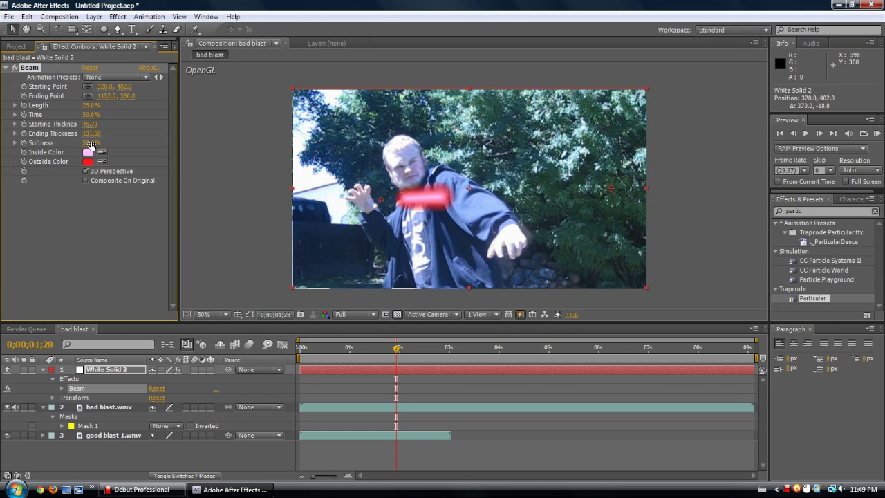
mouse_move(87, 143)
left_mouse_down()
mouse_move(117, 143)
mouse_move(83, 146)
left_mouse_up()
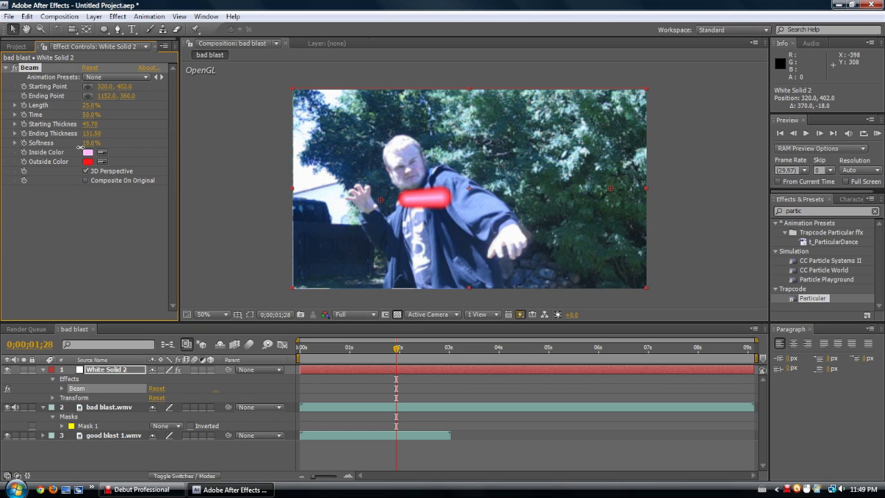
Set the Beam's inside color to red (FF0000), its outside color to light gray (D8D8D8) and its softness to 63%.
left_click(87, 154)
left_click_drag(187, 191, 237, 158)
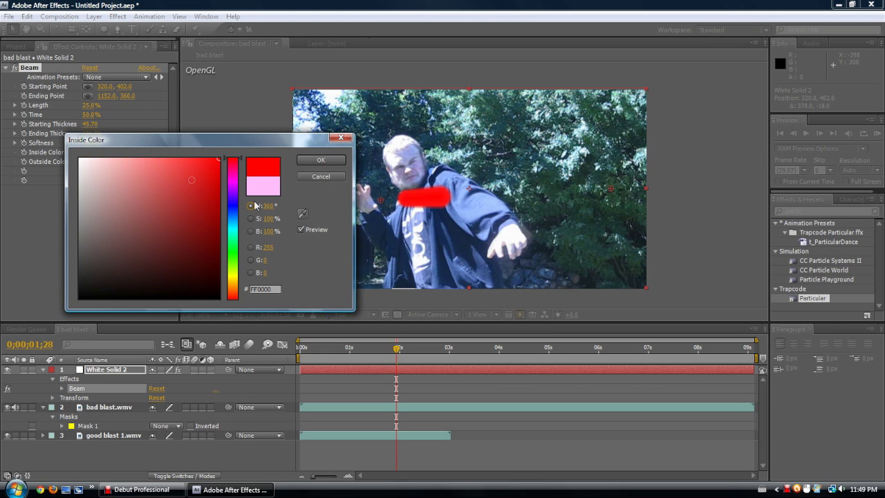
left_click(321, 160)
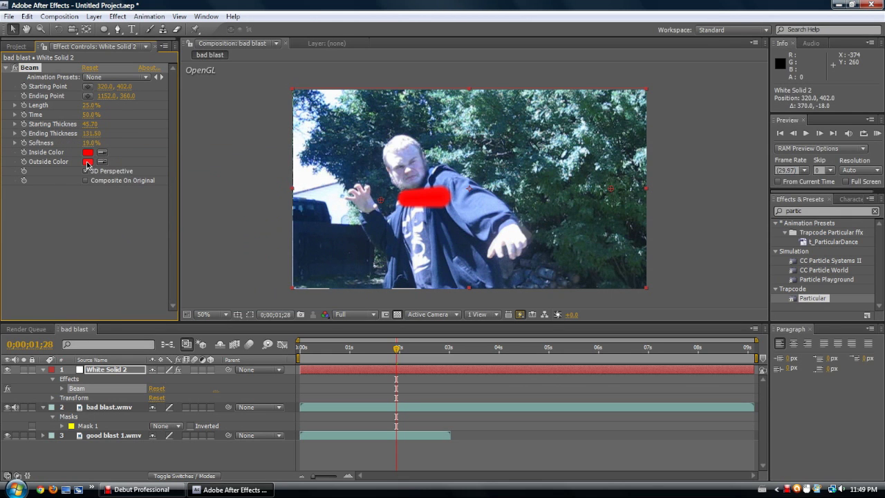
left_click(87, 163)
left_click(79, 179)
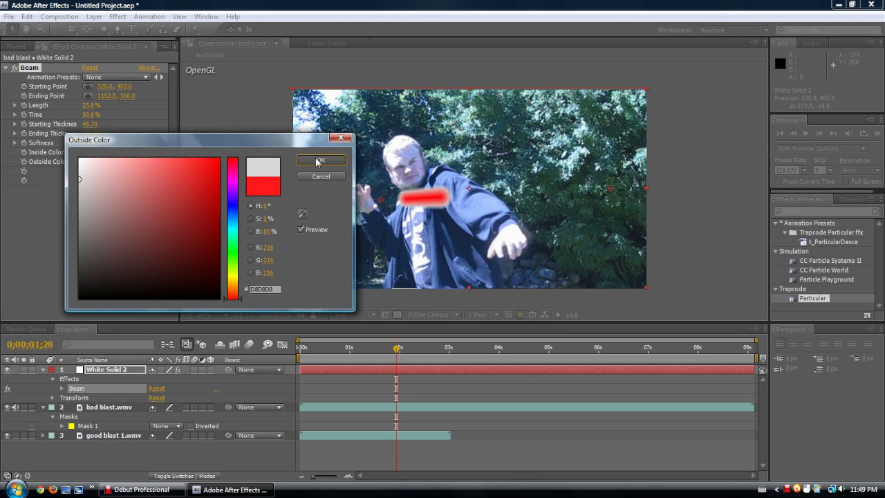
left_click(319, 161)
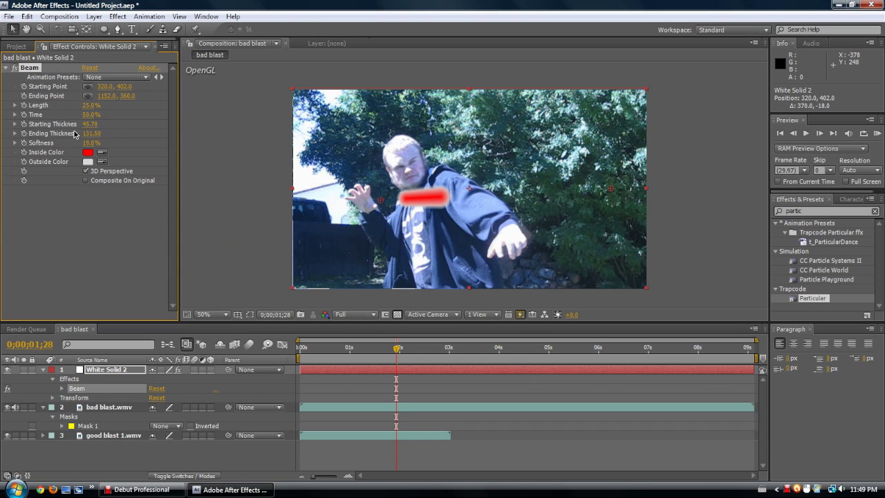
left_click_drag(90, 143, 129, 142)
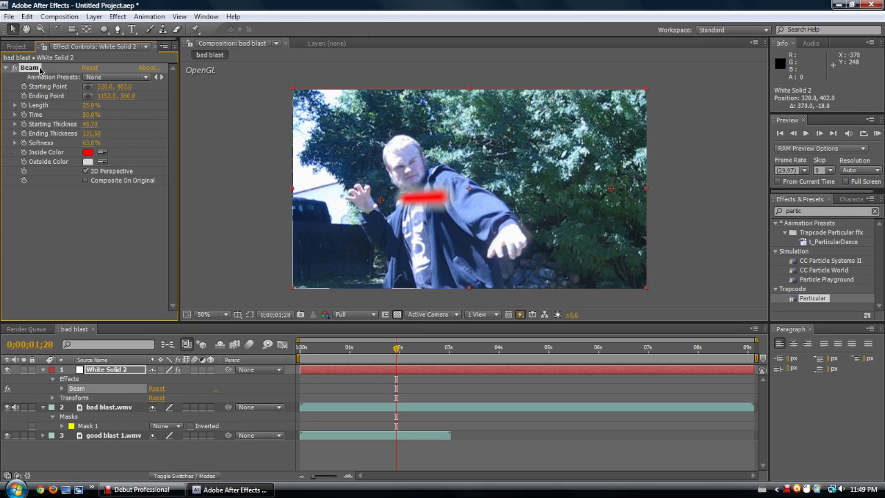
Replace the Beam effect on White Solid 2 with Advanced Lightning, placing its origin at about 270, 120 and direction at about 856, 558.
key("Delete")
left_click(114, 16)
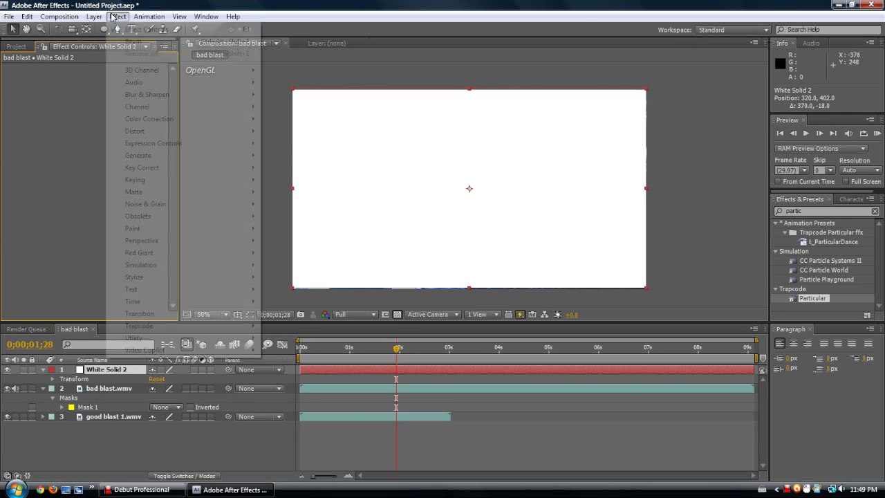
mouse_move(173, 171)
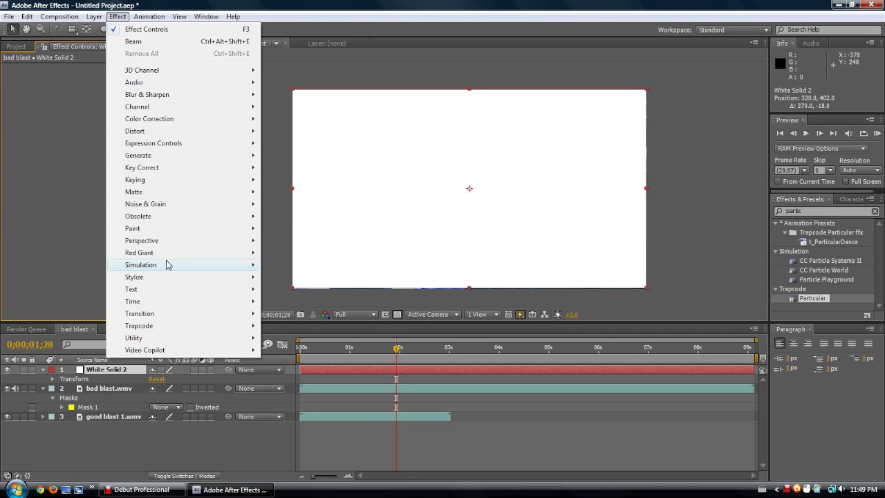
mouse_move(166, 269)
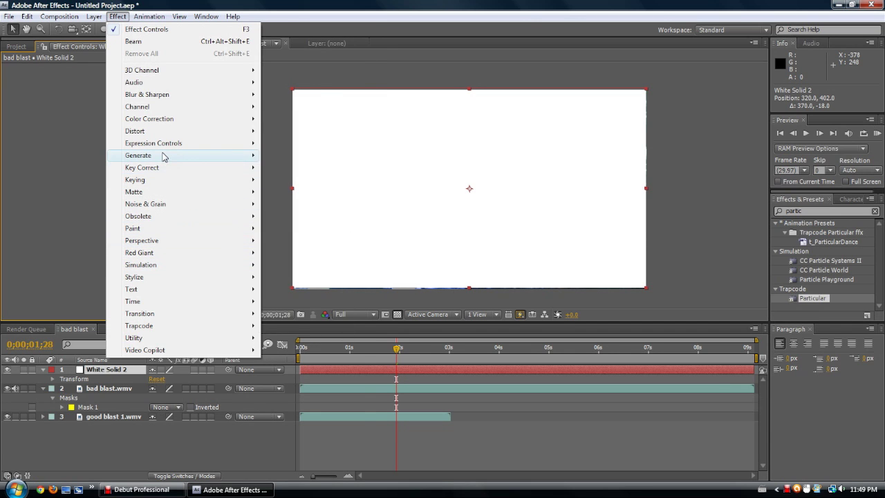
mouse_move(172, 155)
left_click(277, 168)
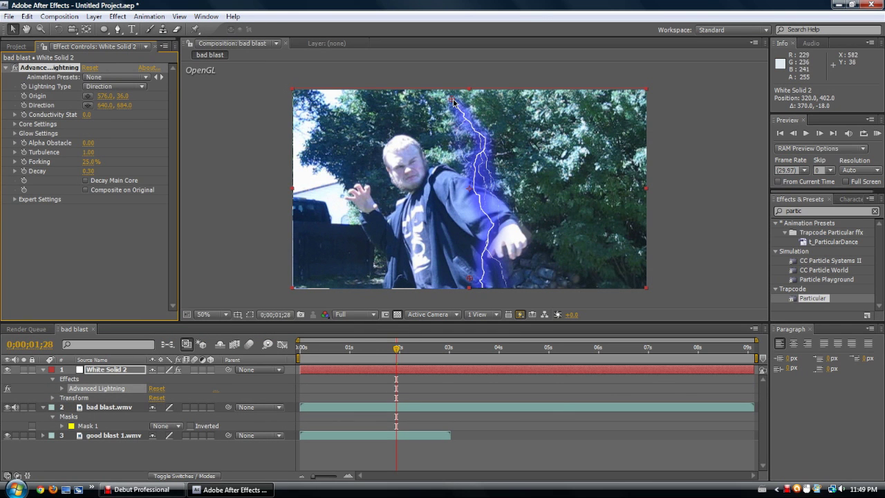
left_click_drag(453, 102, 366, 125)
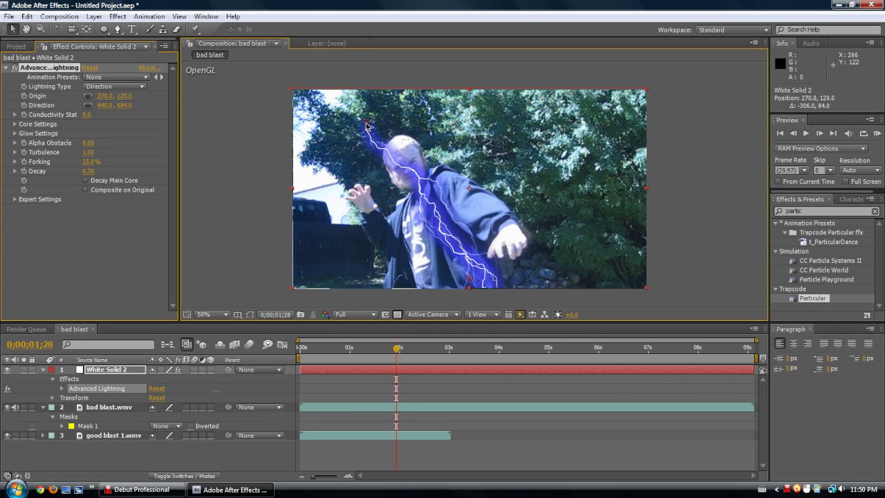
left_click_drag(492, 279, 531, 249)
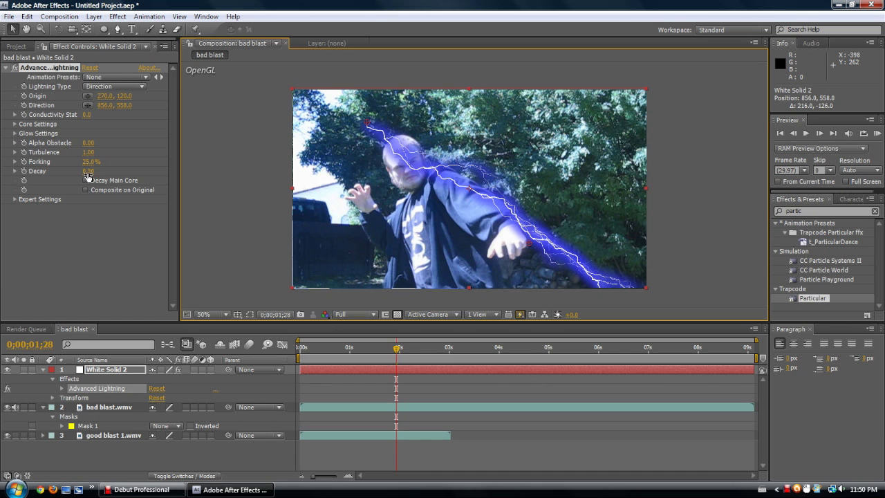
Set the Advanced Lightning's decay to about 8.40, forking to 0% and turbulence to 0.00 for a straight bolt.
left_click_drag(87, 172, 2, 178)
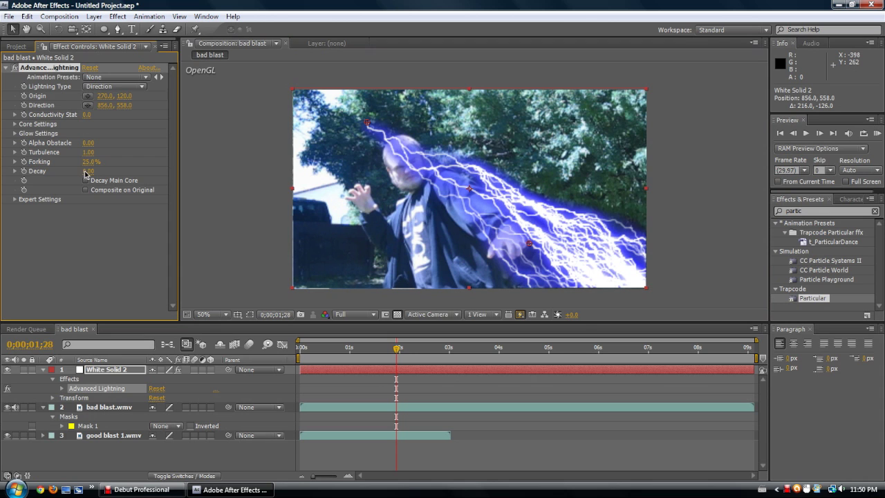
left_click_drag(87, 172, 322, 129)
left_click_drag(401, 129, 518, 131)
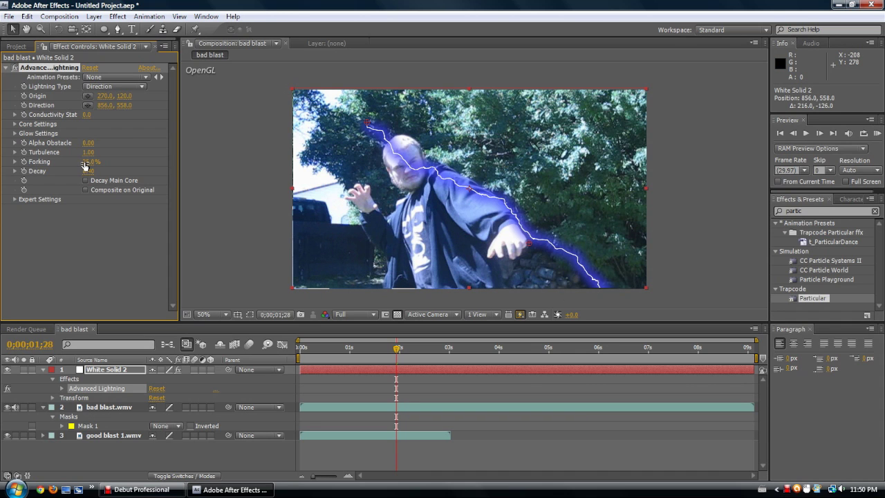
left_click_drag(85, 166, 2, 199)
left_click_drag(89, 152, 31, 447)
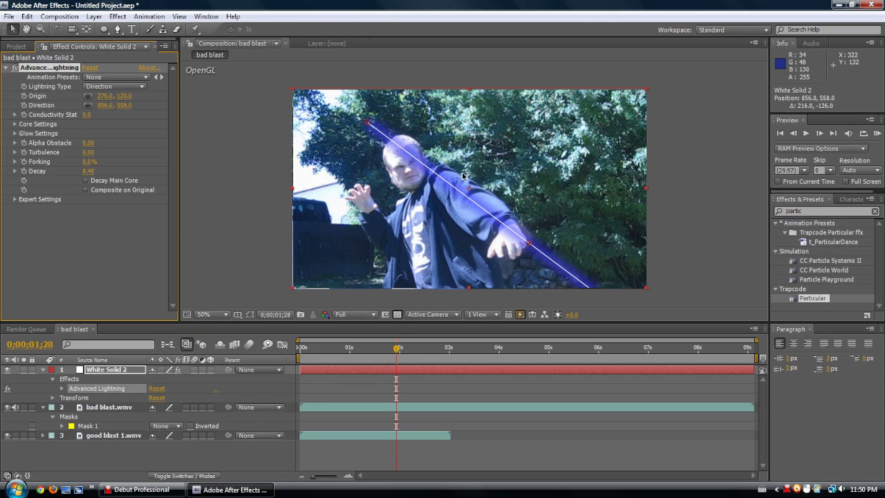
Move the lightning's direction point to about 684, 256 and origin to about 298, 398, and set its type to Strike.
left_click_drag(529, 245, 485, 165)
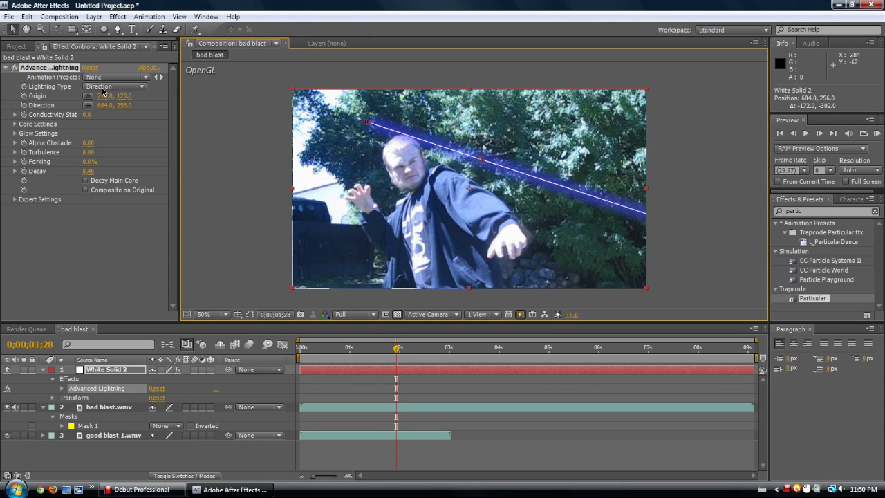
left_click_drag(367, 123, 376, 205)
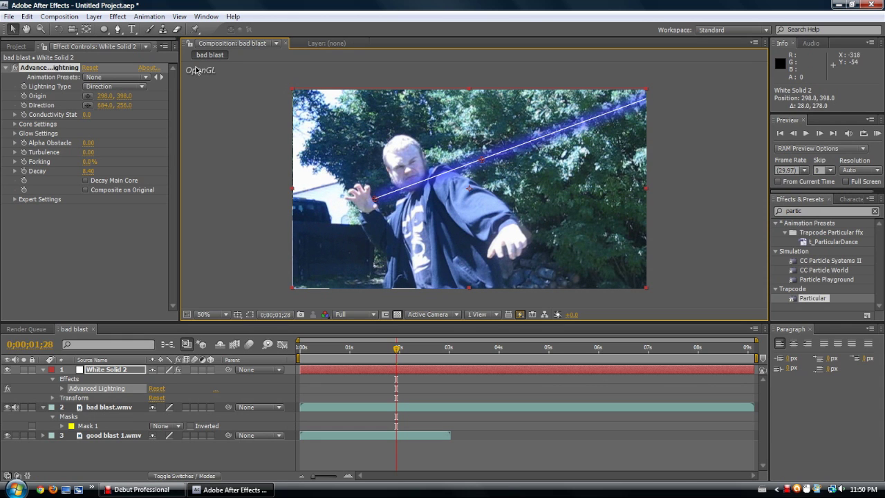
left_click(118, 89)
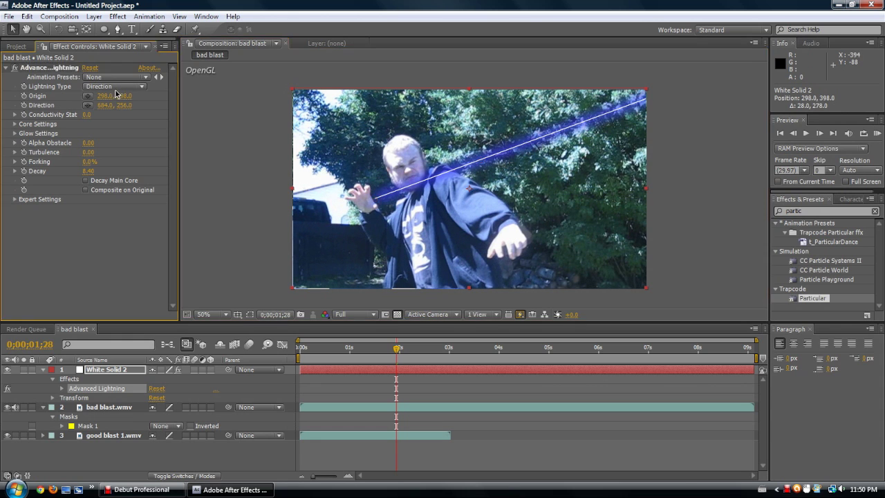
left_click(117, 90)
left_click(112, 102)
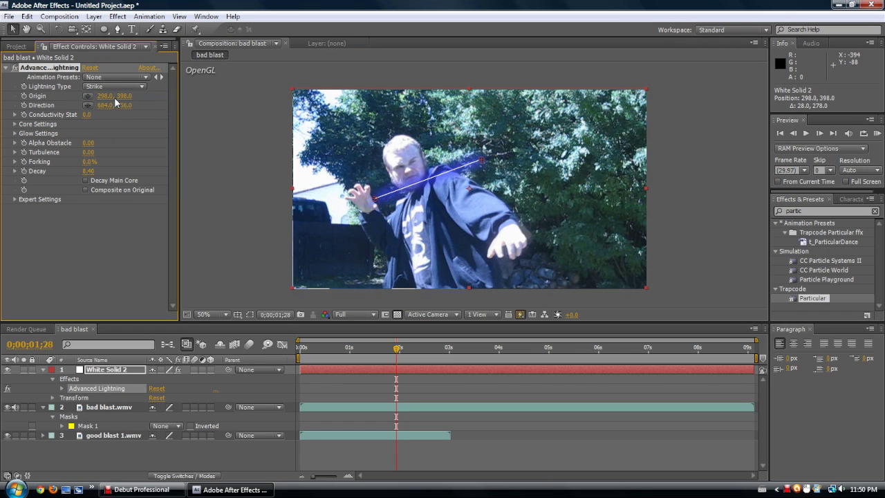
Move the lightning's direction point to about 766, 200 and enable keyframing for its origin and direction.
left_click(84, 278)
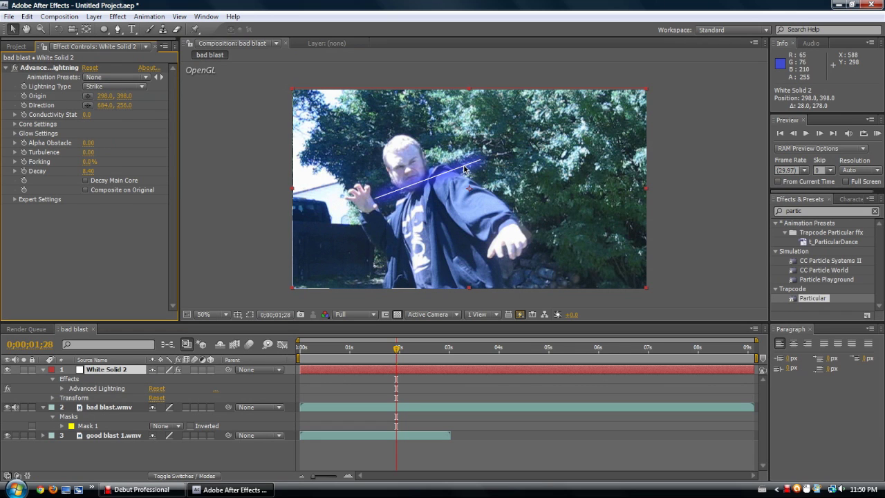
left_click(480, 166)
left_click(40, 69)
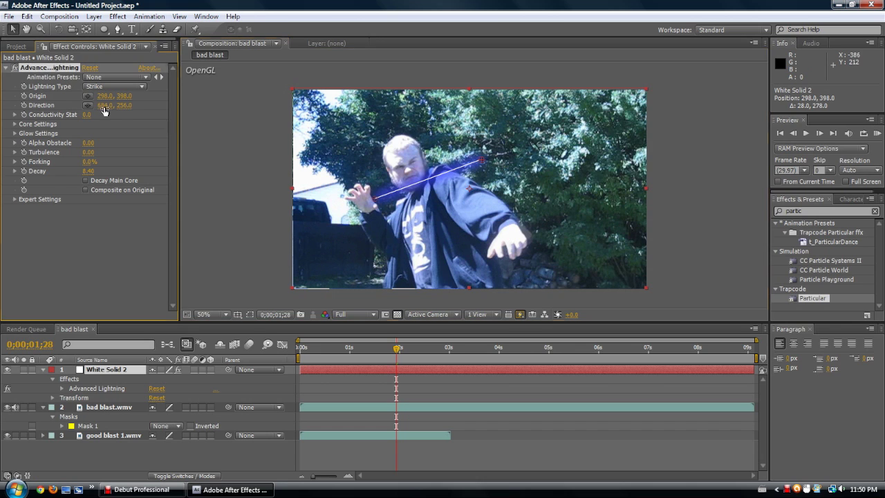
left_click_drag(484, 159, 507, 147)
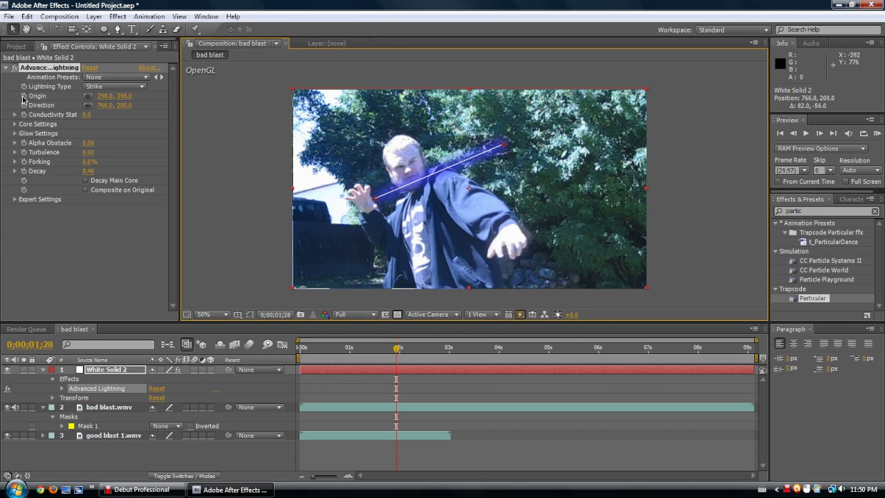
left_click(42, 107)
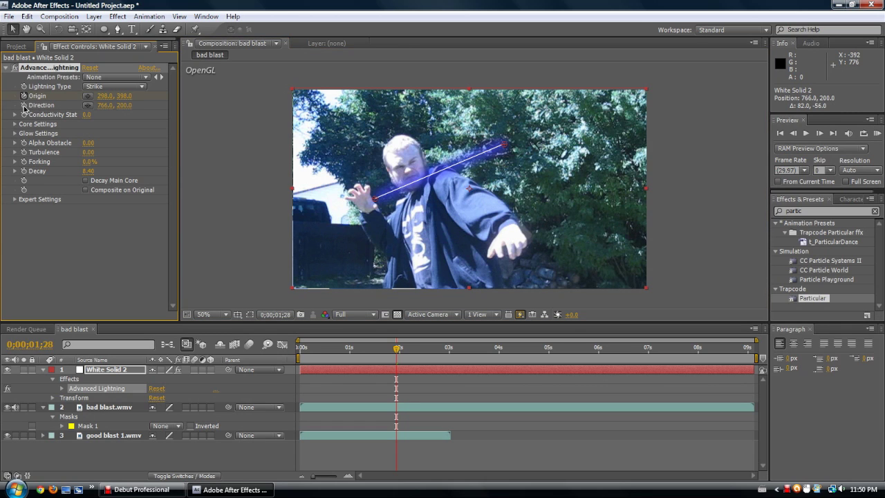
Keyframe the bolt's position at 0;00;00;00 and 0;00;00;26, with the second origin about 442, 273 and direction about 1220, 285, and scrub to 0;00;01;19.
left_click_drag(398, 354, 268, 353)
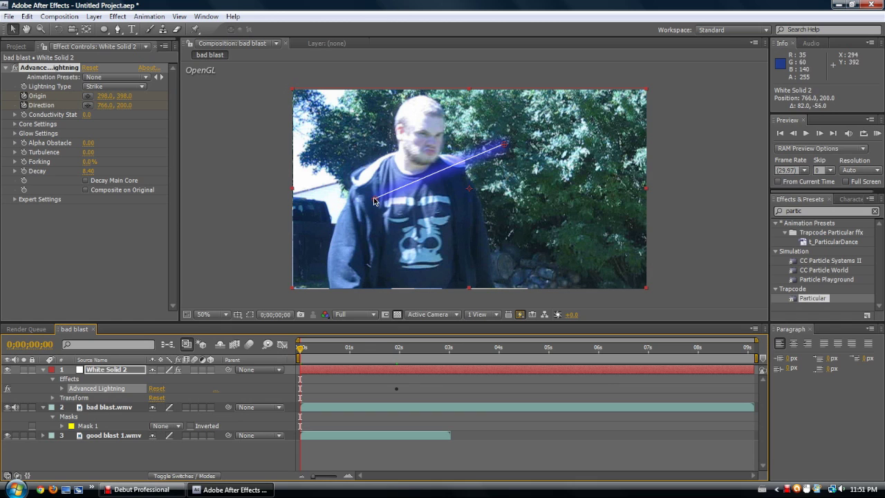
left_click_drag(377, 201, 387, 320)
left_click_drag(504, 143, 583, 188)
left_click_drag(302, 353, 344, 352)
left_click_drag(382, 261, 415, 166)
left_click_drag(546, 168, 629, 167)
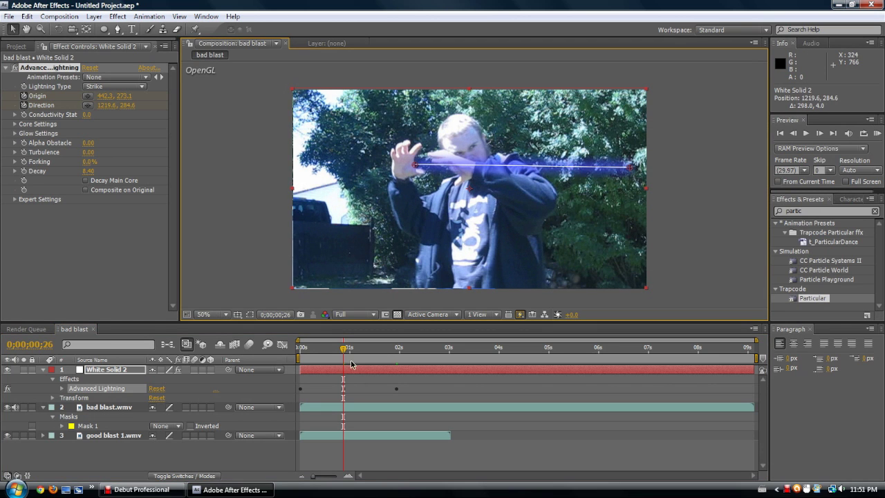
left_click_drag(346, 352, 381, 351)
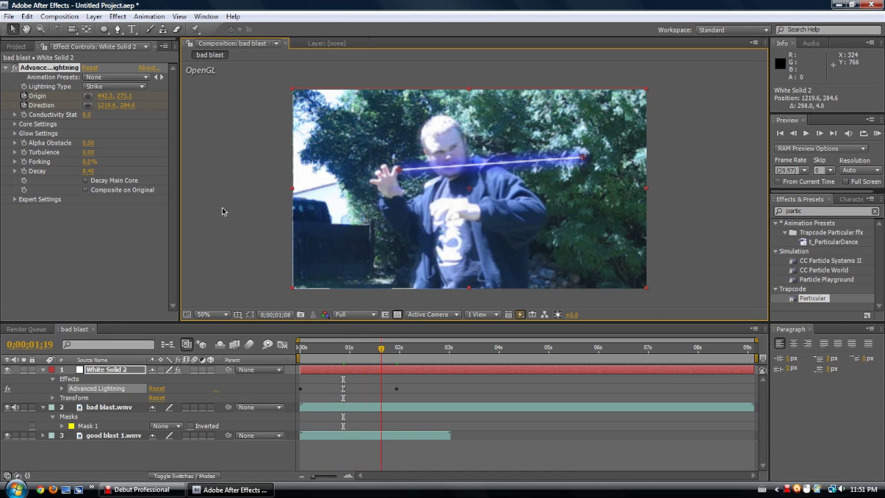
Set the lightning's core radius to about 15 and core opacity to 69%, and move its origin to about 309, 360.
left_click(15, 125)
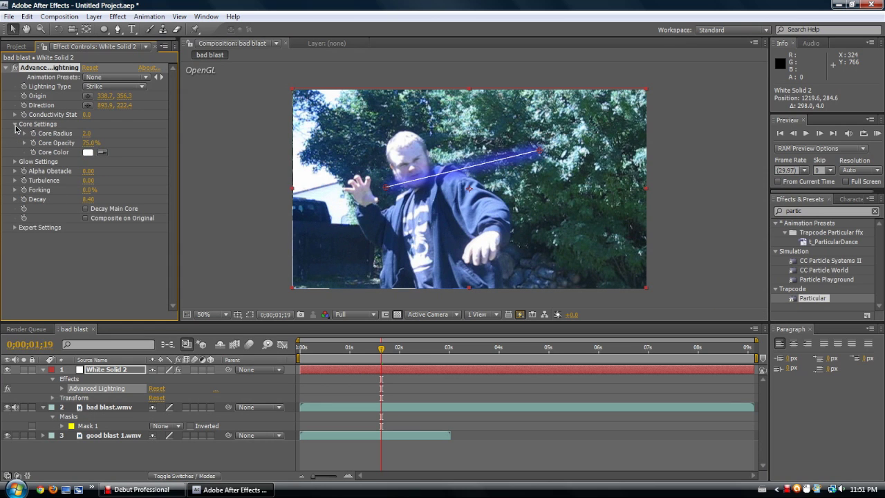
left_click(15, 164)
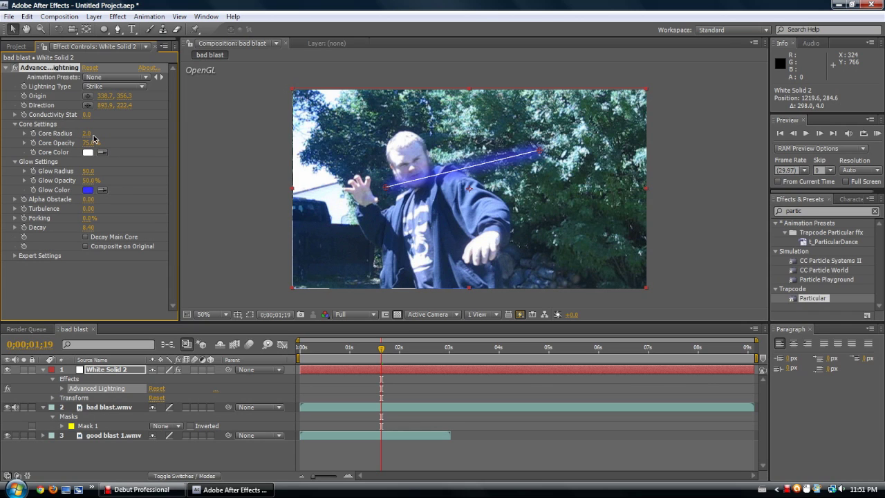
left_click_drag(86, 137, 106, 134)
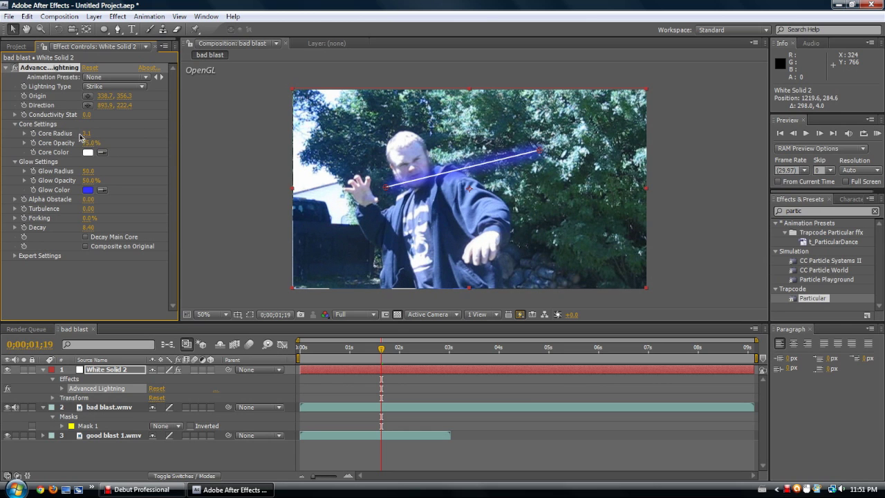
left_click_drag(83, 134, 593, 131)
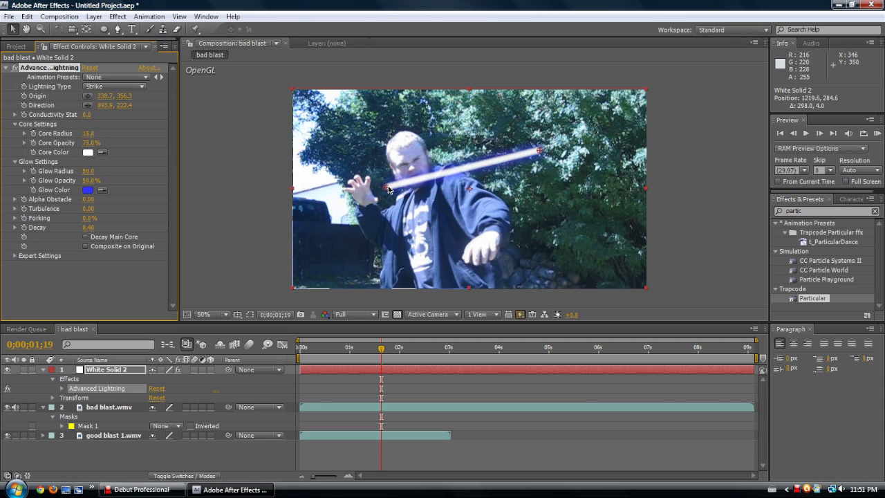
left_click_drag(388, 187, 379, 188)
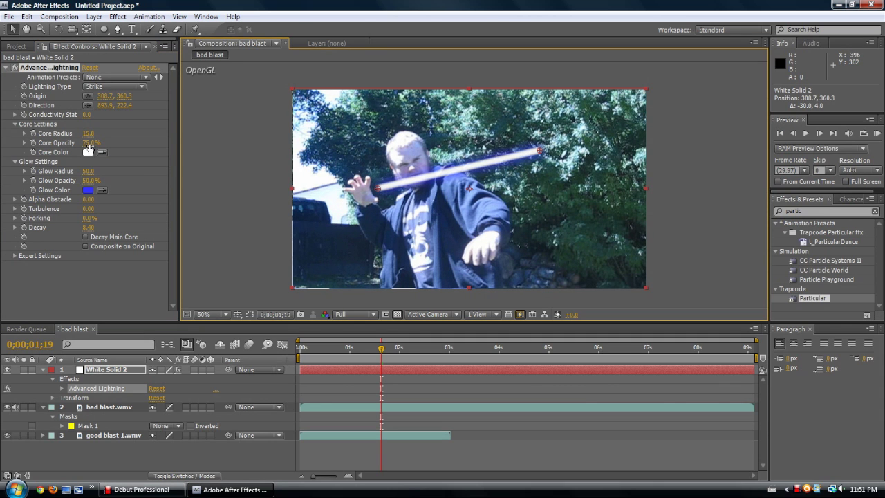
left_click_drag(90, 143, 133, 142)
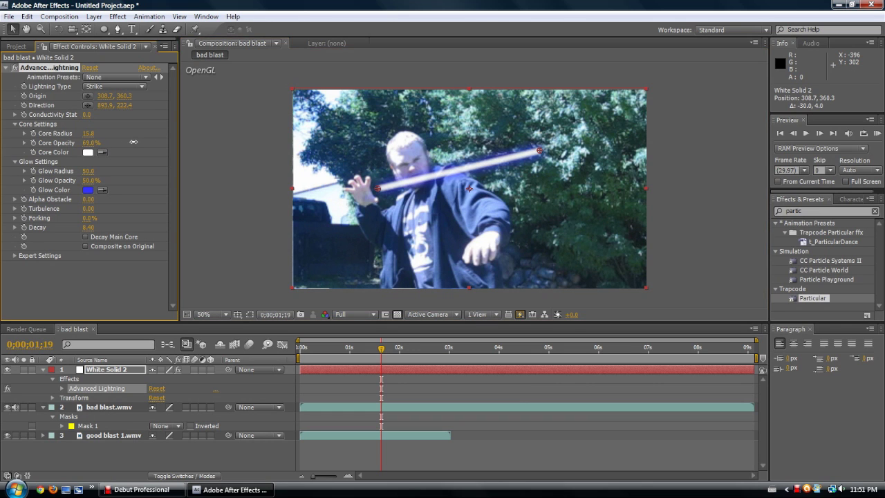
Set the Advanced Lightning's core color to dark red (600000).
left_click(88, 153)
left_click(182, 192)
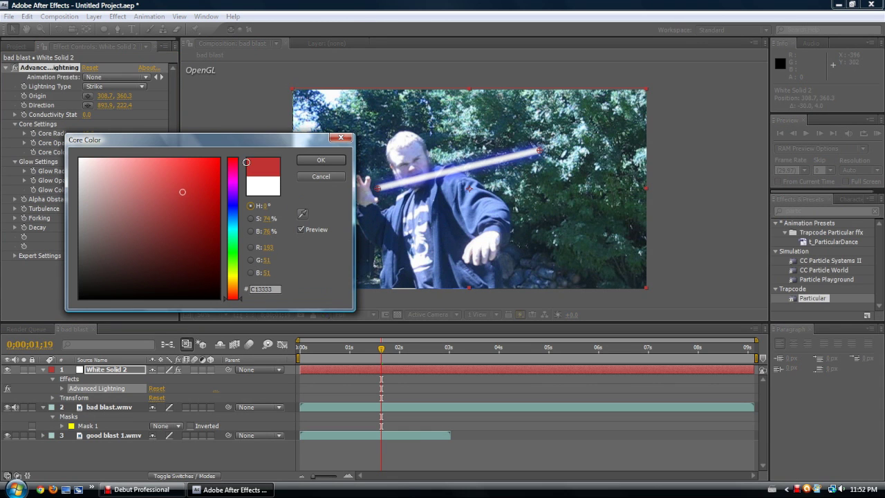
left_click_drag(246, 162, 244, 164)
left_click(219, 158)
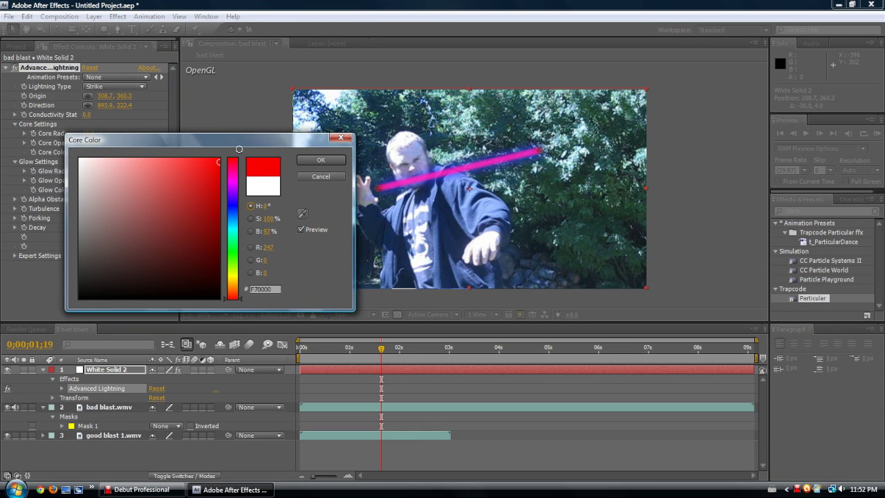
left_click(221, 245)
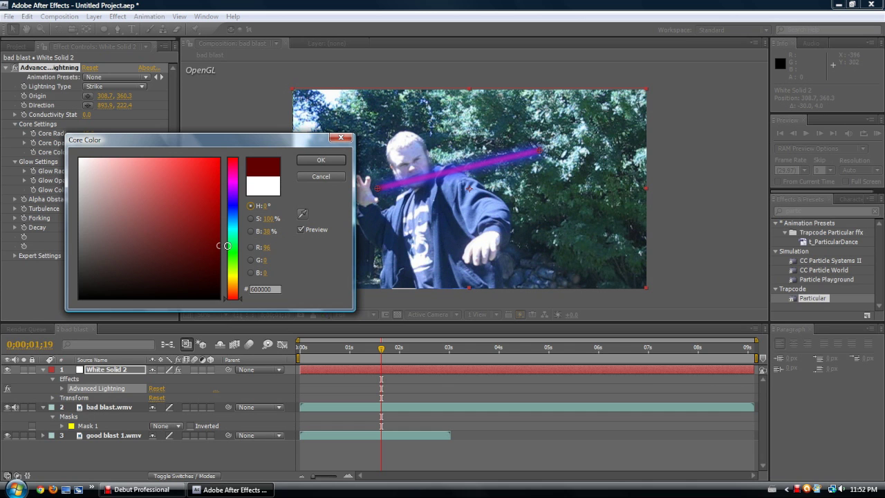
left_click(339, 161)
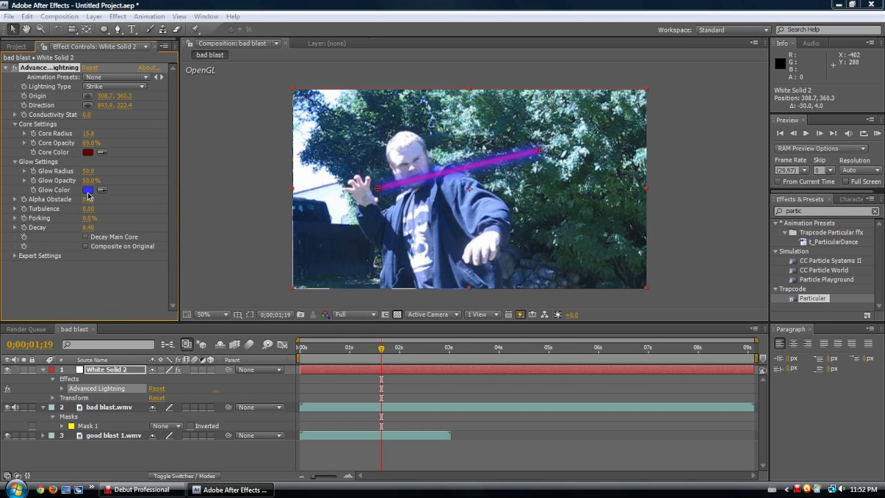
Set the Advanced Lightning's glow color to dark gray.
left_click(88, 189)
left_click(202, 218)
left_click_drag(157, 181, 46, 241)
left_click(325, 162)
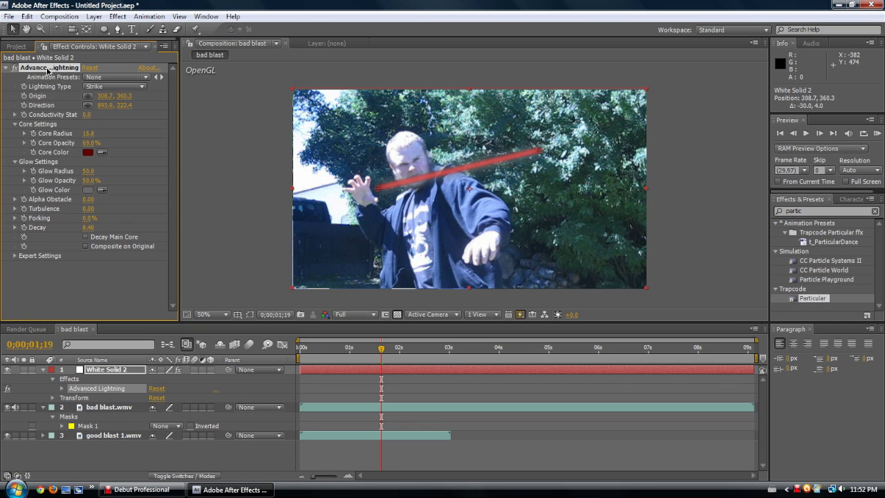
Delete the Advanced Lightning effect from White Solid 2 and hide that layer.
key("Delete")
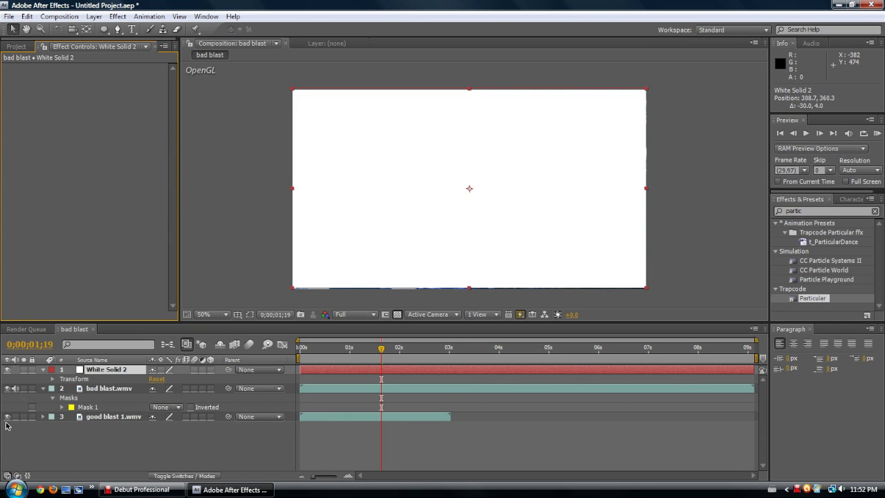
left_click(8, 369)
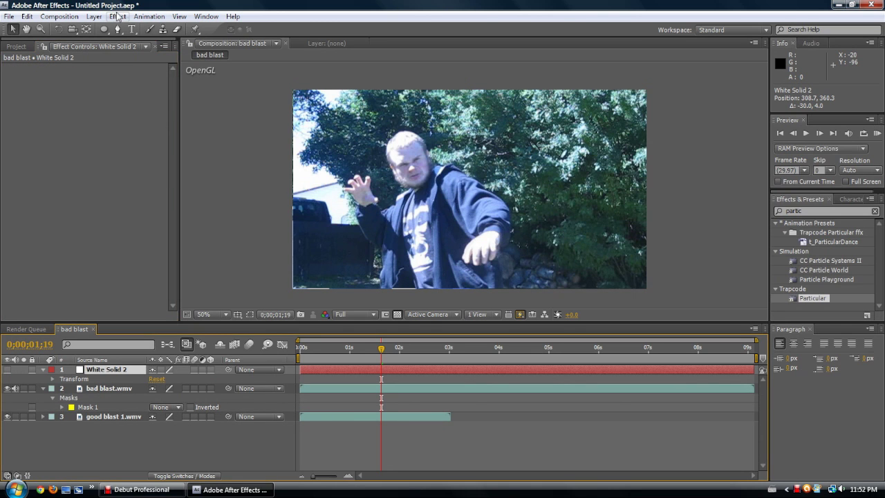
left_click(117, 16)
left_click(117, 17)
Apply the Tint color correction effect to the bad blast.wmv layer.
key("ctrl+Down")
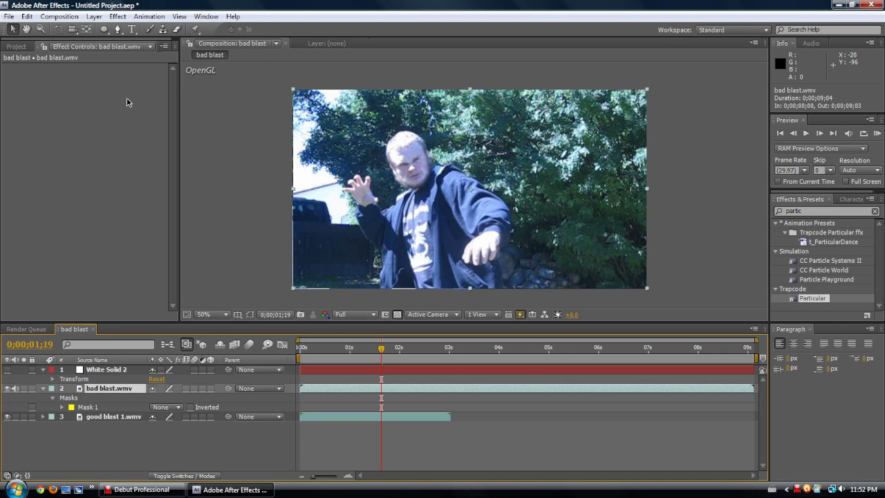
left_click(116, 16)
mouse_move(158, 110)
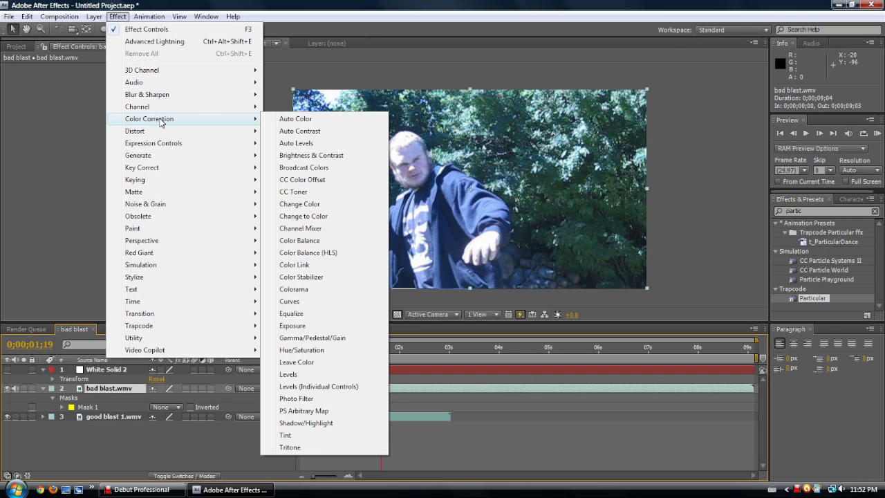
left_click(315, 437)
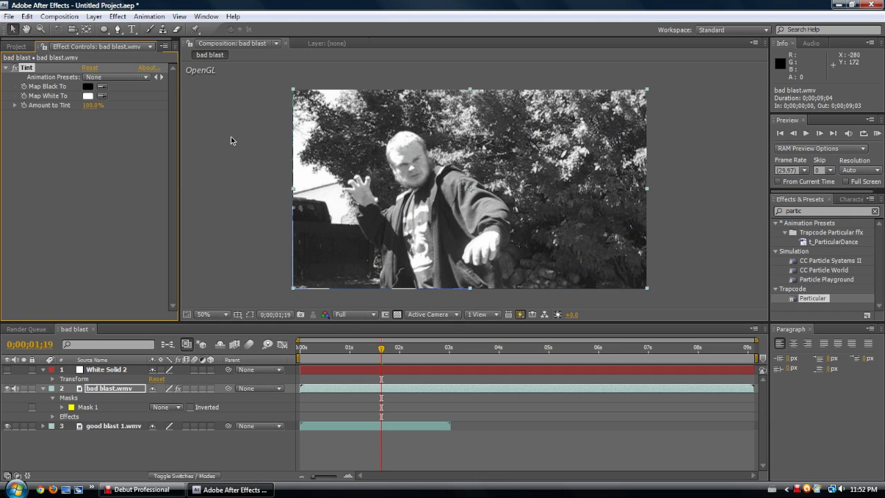
left_click(91, 97)
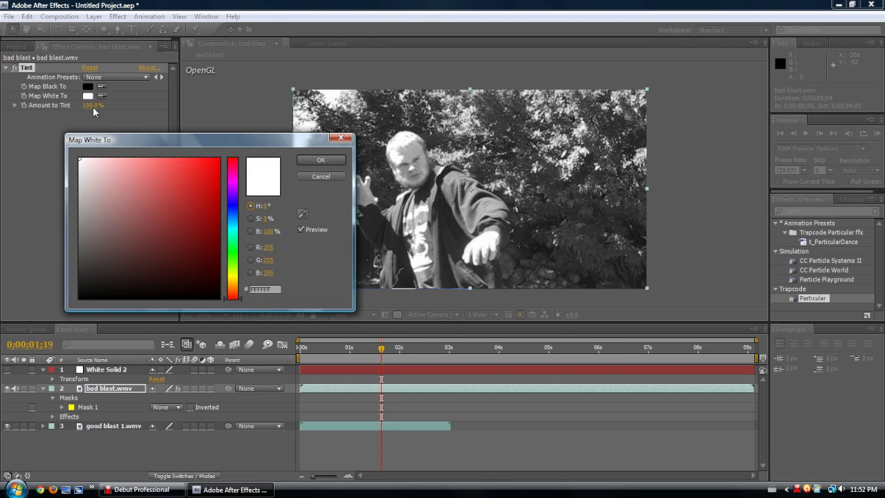
left_click(340, 139)
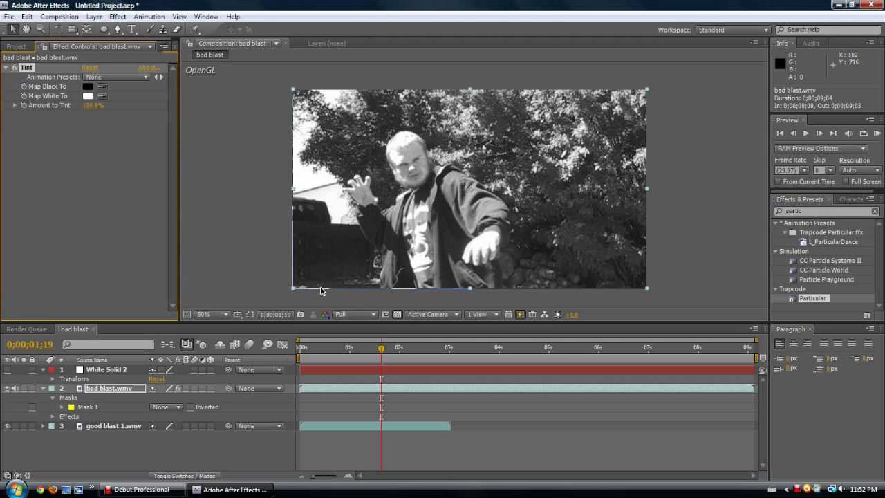
Set the Tint's Map White To color to red (F60000) and its Amount to Tint to 41.8%.
left_click(103, 96)
left_click(317, 222)
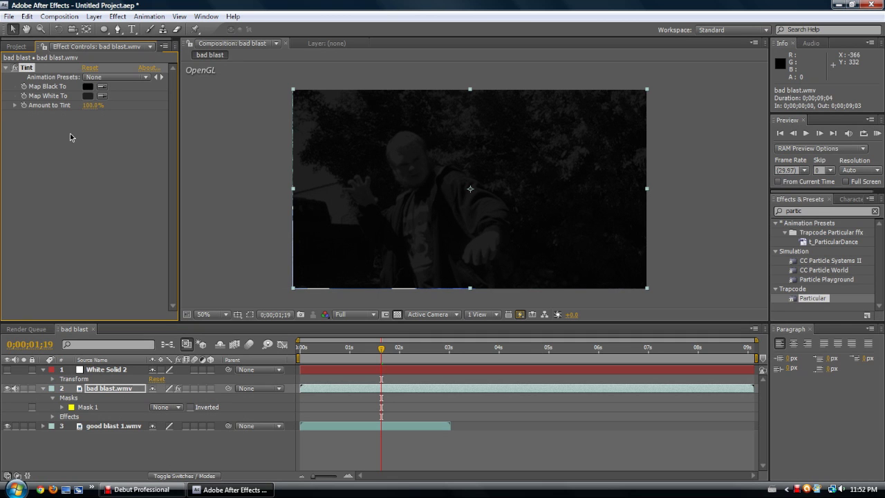
left_click(88, 96)
left_click(219, 163)
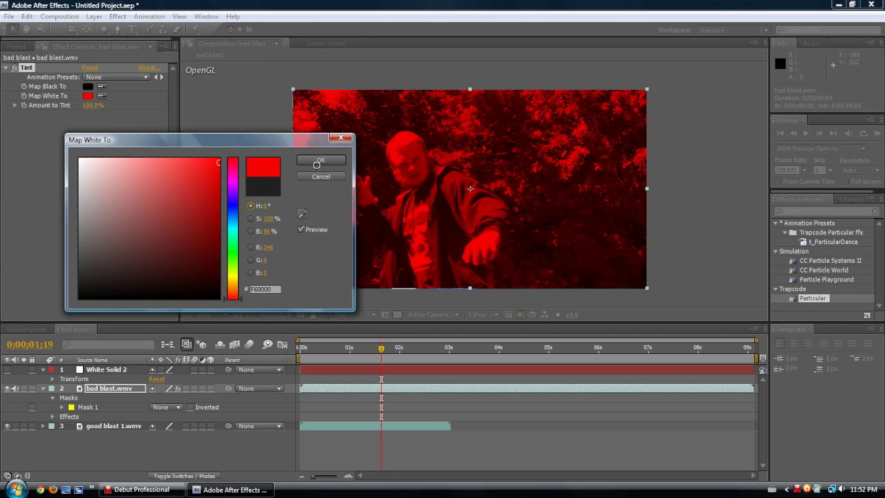
left_click(319, 163)
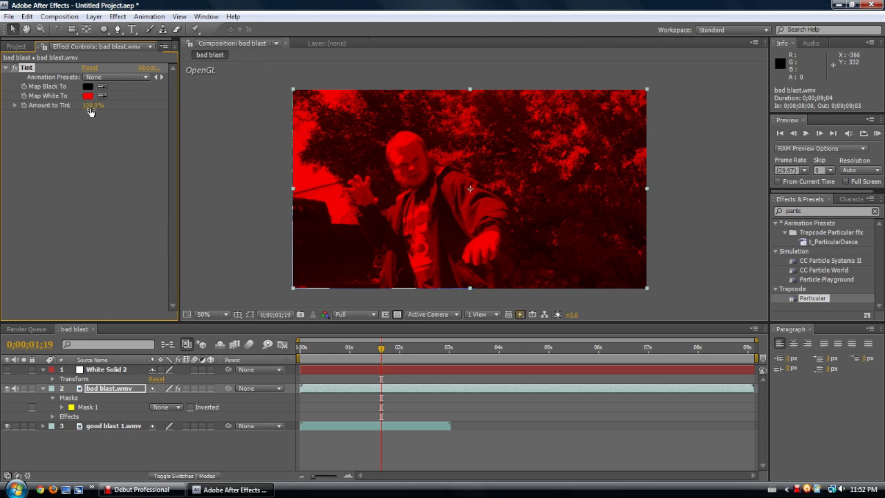
left_click_drag(89, 111, 64, 116)
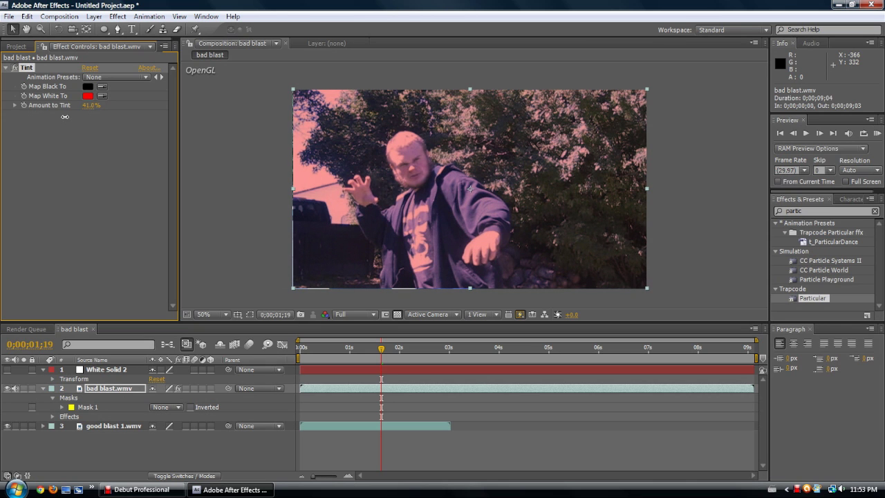
Set the Tint's Map White To color to green (06B20A).
left_click(84, 99)
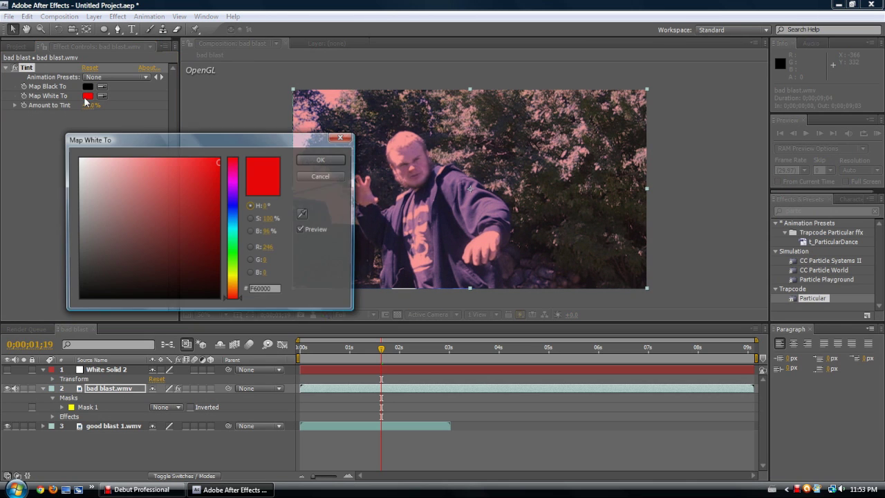
left_click(233, 251)
left_click(198, 214)
left_click(215, 200)
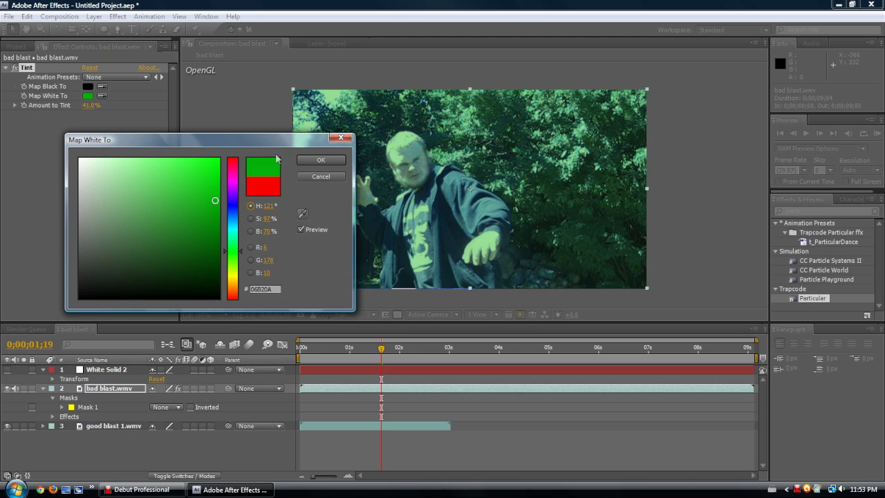
left_click(317, 162)
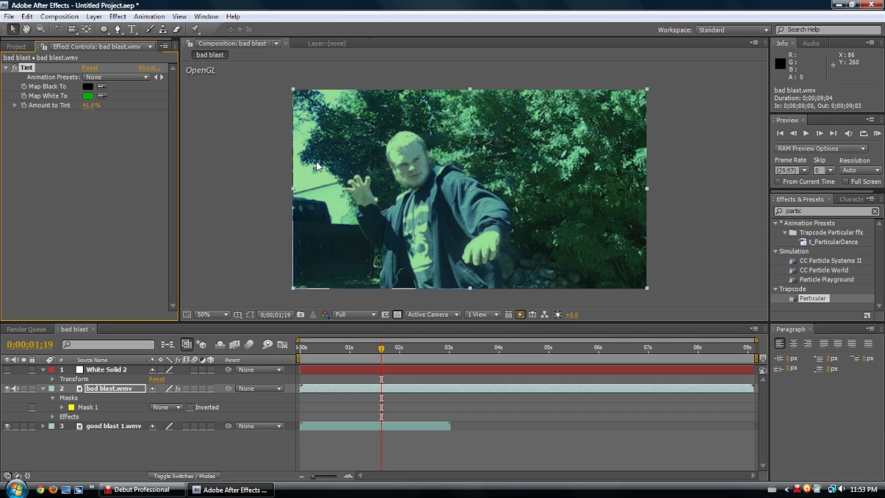
Add the Auto Contrast effect to the bad blast.wmv layer and place the layer at 640, 360.
left_click(117, 17)
mouse_move(152, 121)
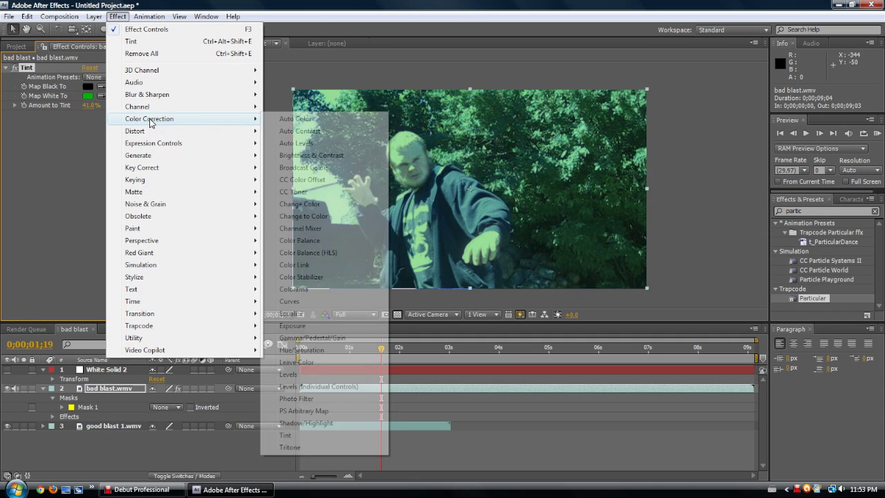
left_click(308, 132)
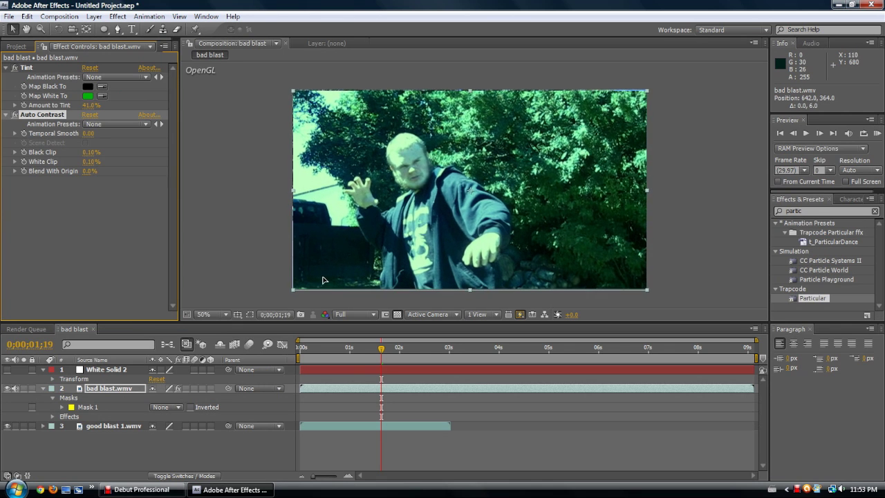
left_click_drag(323, 278, 322, 279)
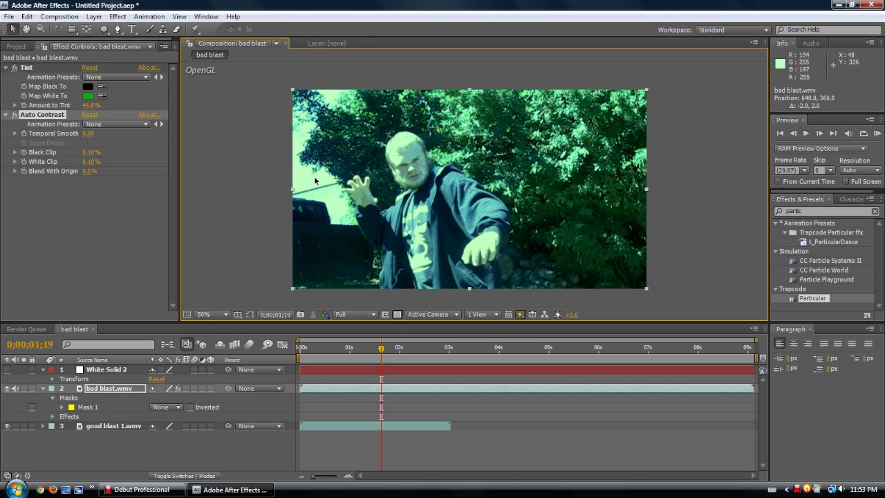
Delete the Auto Contrast and Tint effects from the bad blast.wmv layer.
left_click(51, 116)
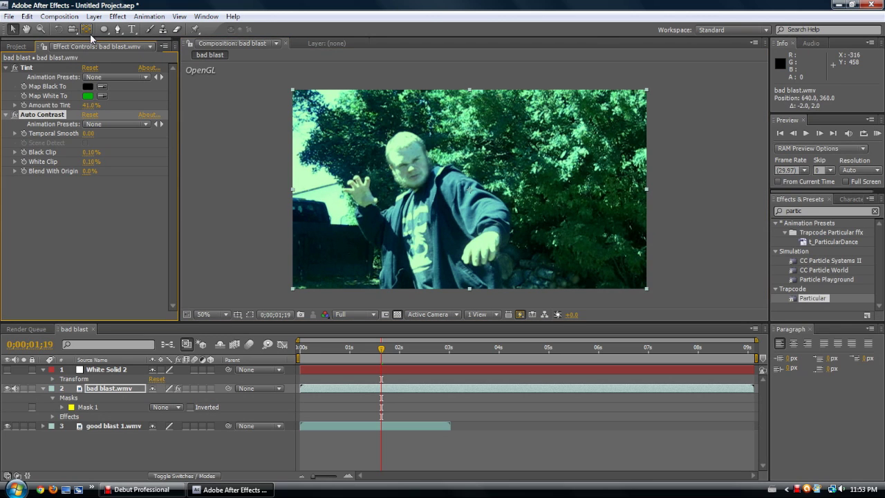
key("Delete")
left_click(28, 69)
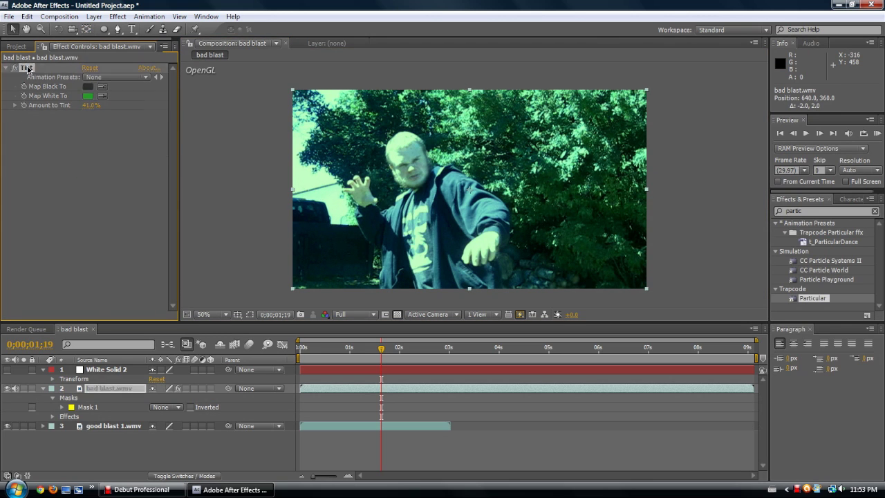
key("Delete")
Apply the Paint effect to the bad blast.wmv layer and try to paint over the man's head.
left_click(119, 17)
mouse_move(143, 72)
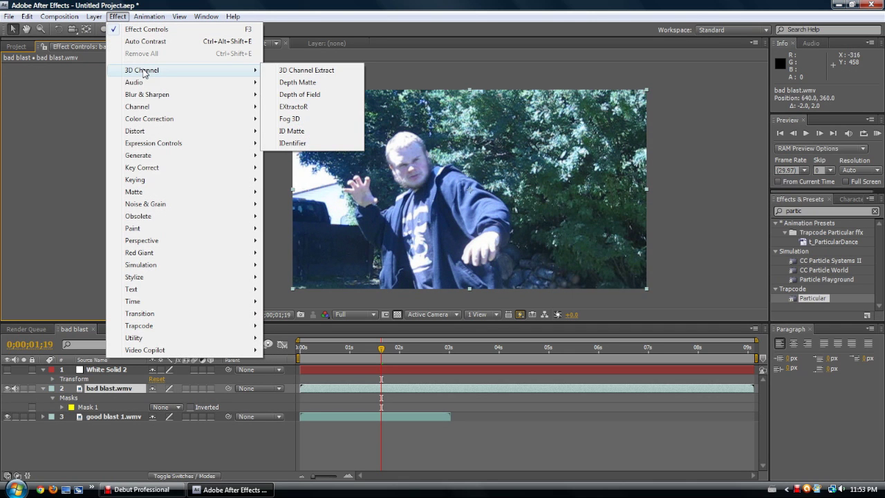
mouse_move(143, 305)
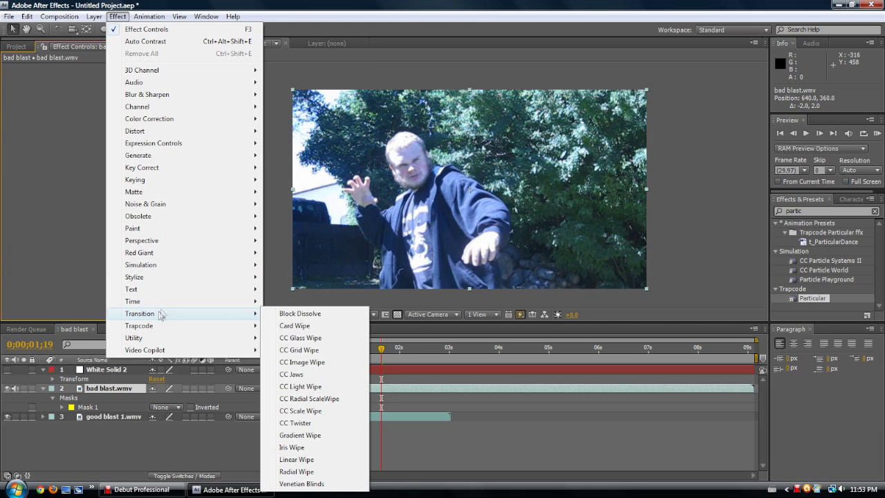
mouse_move(150, 353)
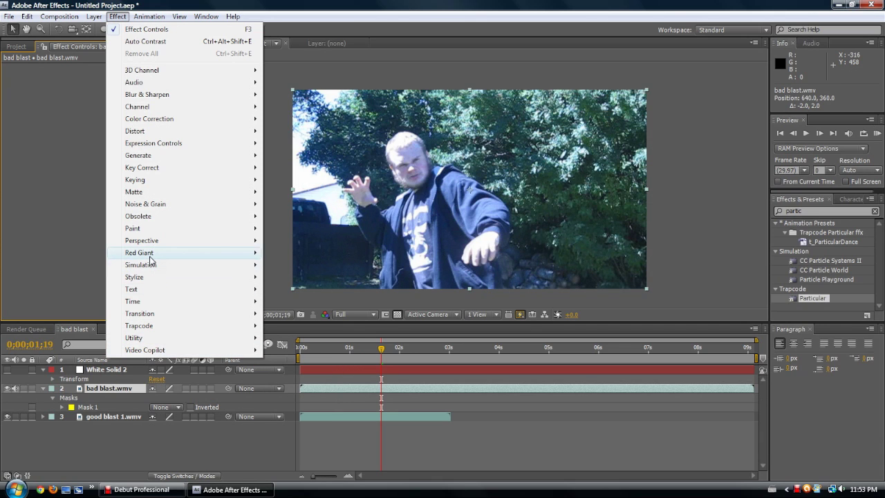
mouse_move(151, 260)
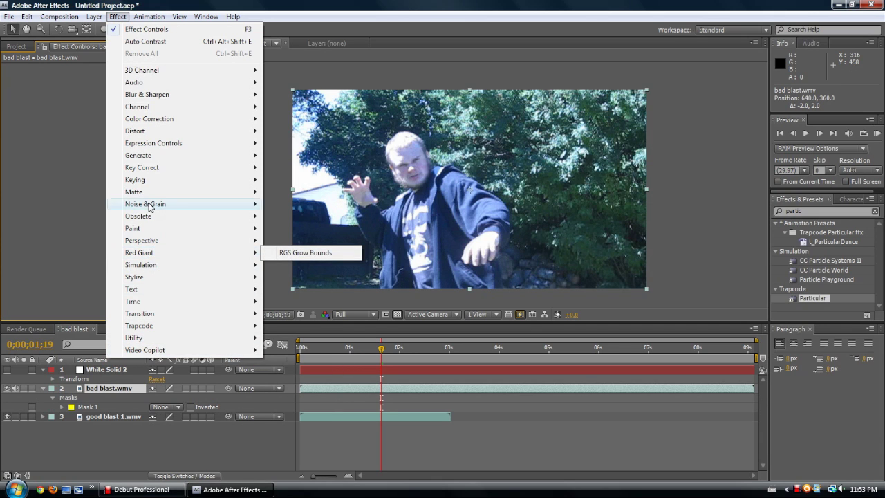
mouse_move(143, 185)
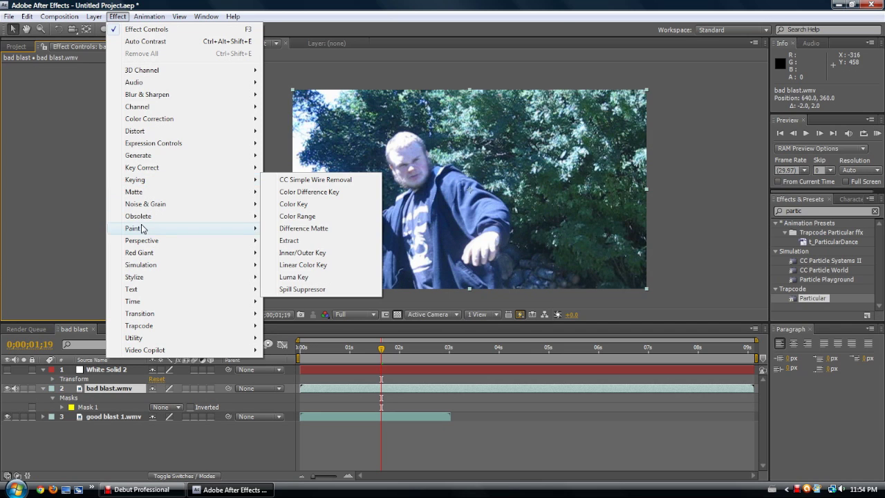
mouse_move(145, 231)
left_click(327, 232)
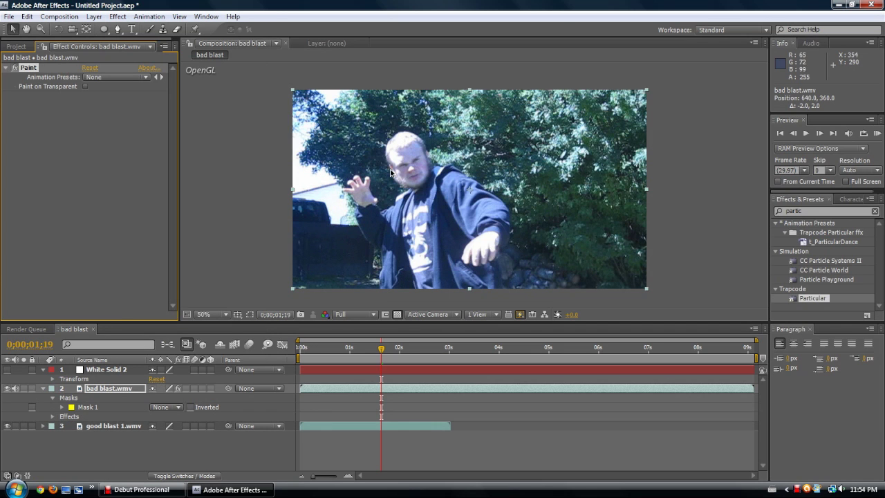
mouse_move(392, 156)
left_mouse_down()
mouse_move(352, 199)
mouse_move(398, 145)
left_mouse_up()
Check the Paint effect's animation presets and delete the effect from the bad blast.wmv layer.
left_click(98, 78)
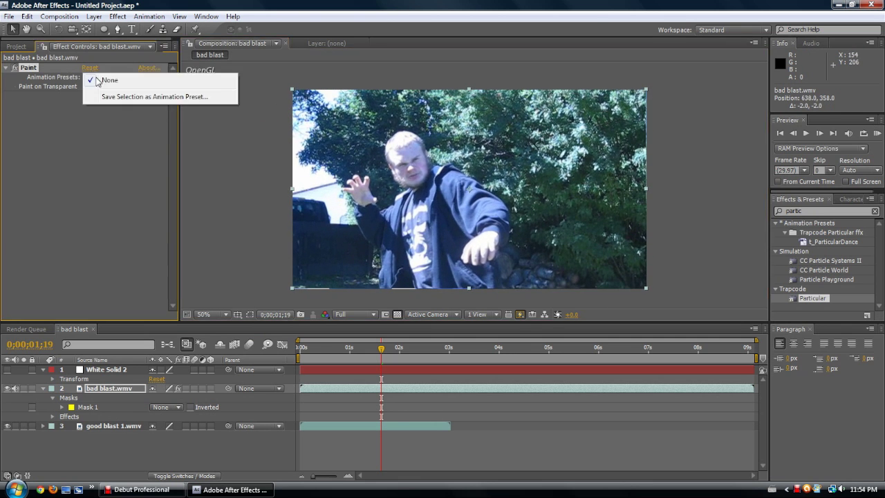
left_click(67, 107)
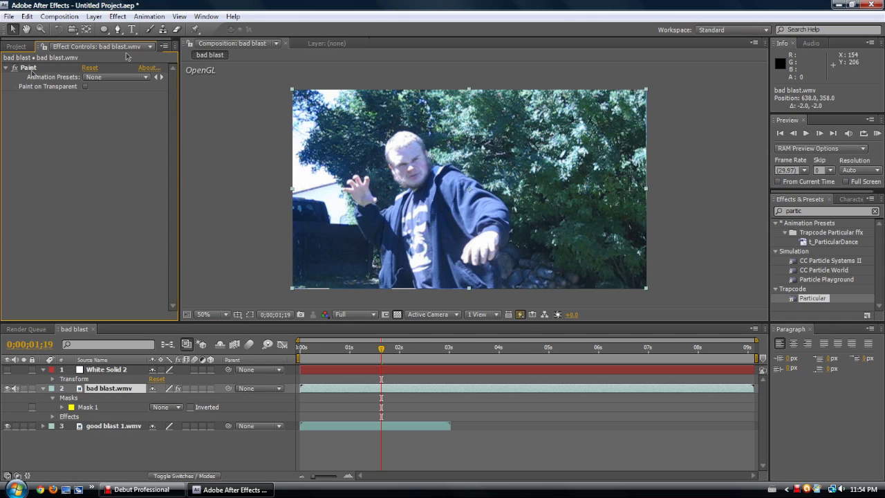
left_click(27, 67)
key("Delete")
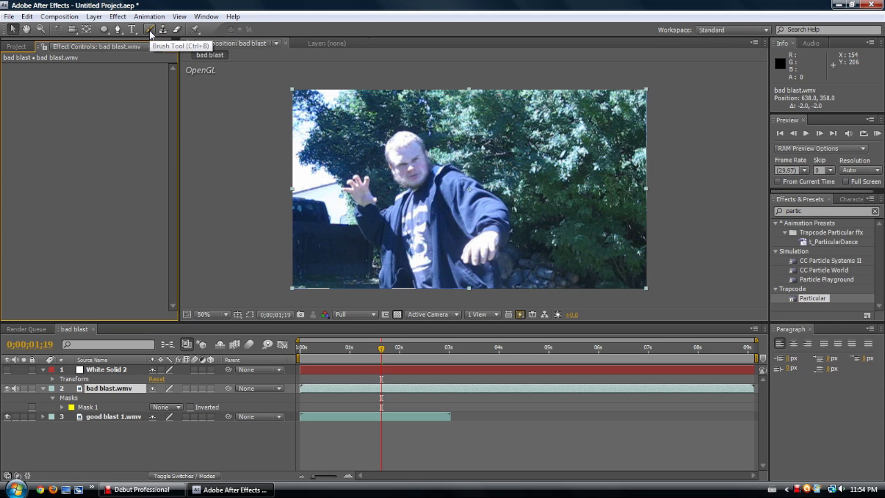
Apply the Stroke effect from the Generate category to the bad blast.wmv layer.
left_click(118, 16)
mouse_move(136, 169)
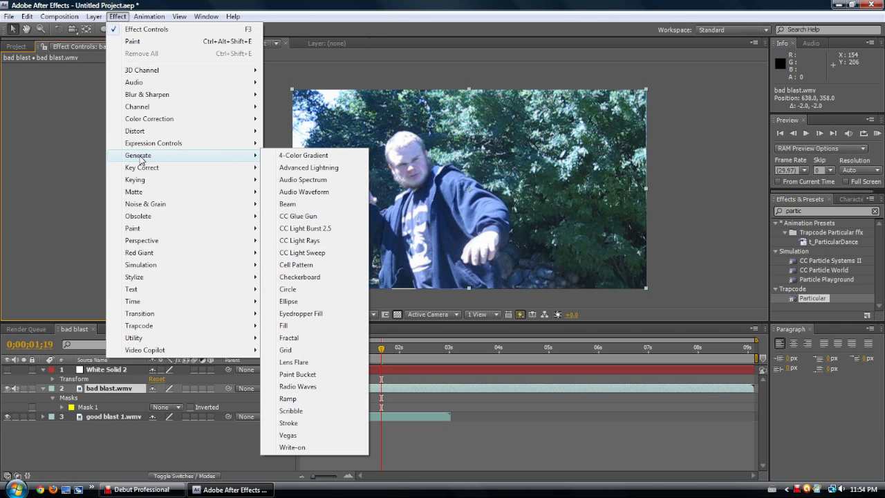
mouse_move(188, 164)
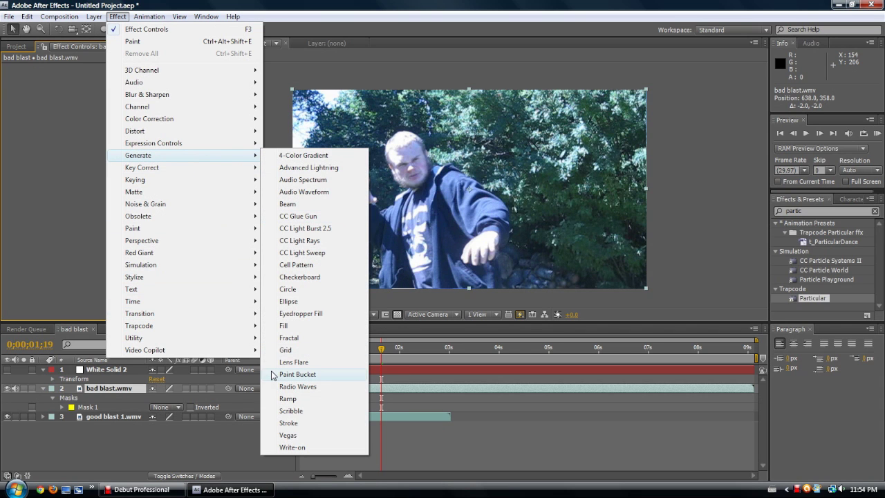
left_click(289, 424)
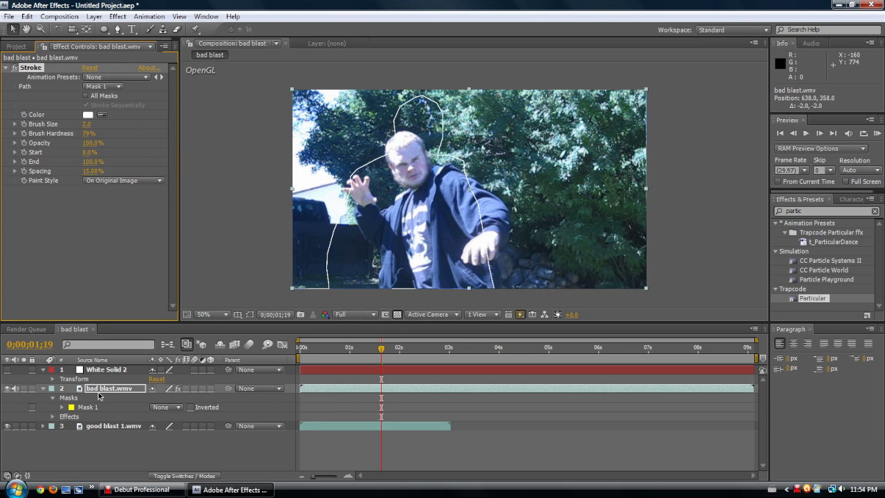
Return the current time to 0;00;00;00 and delete Mask 1 from the bad blast.wmv layer.
left_click_drag(386, 355, 350, 355)
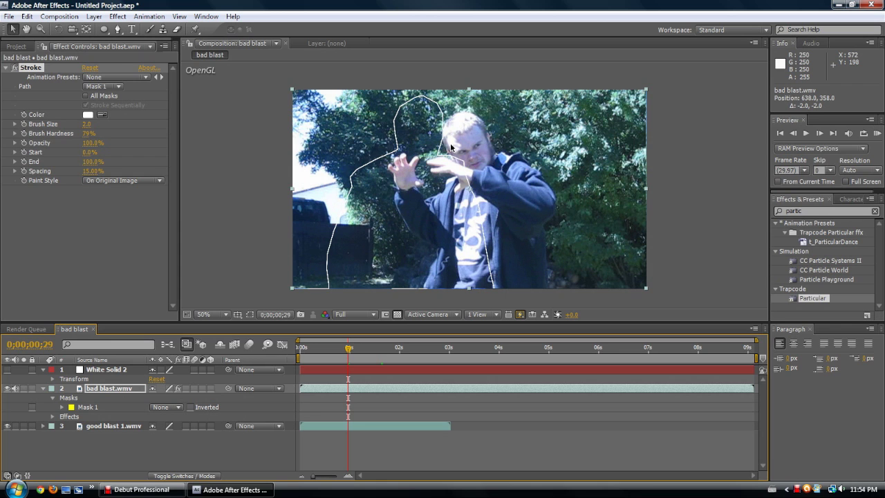
left_click_drag(347, 351, 274, 365)
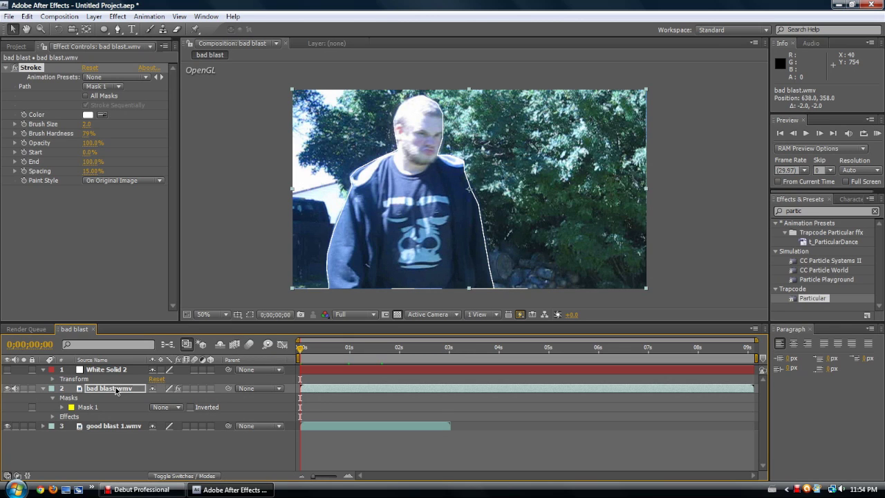
left_click(91, 410)
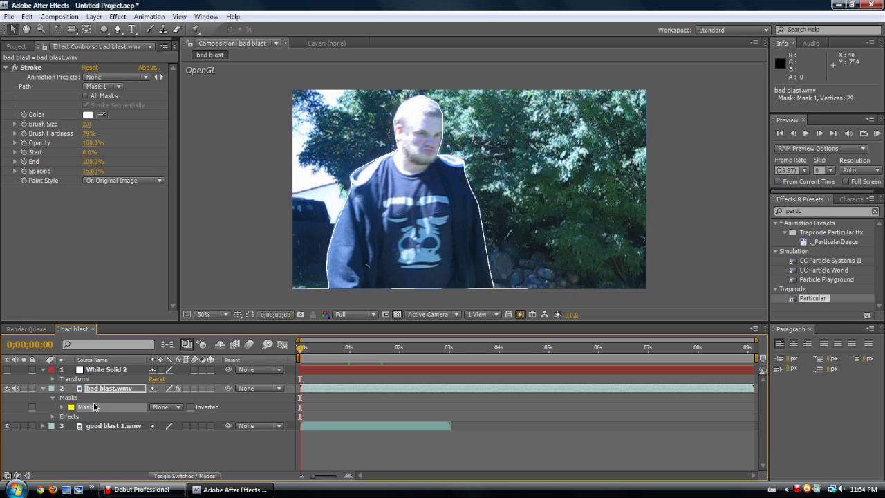
key("Delete")
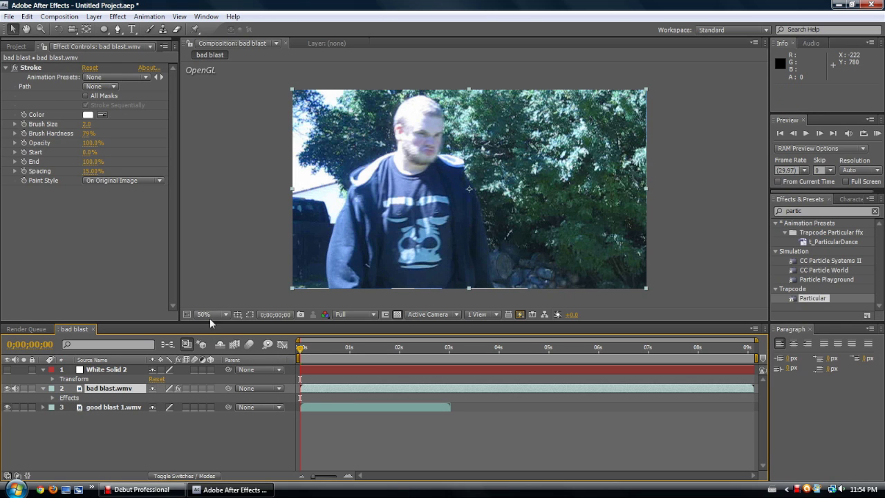
left_click(117, 16)
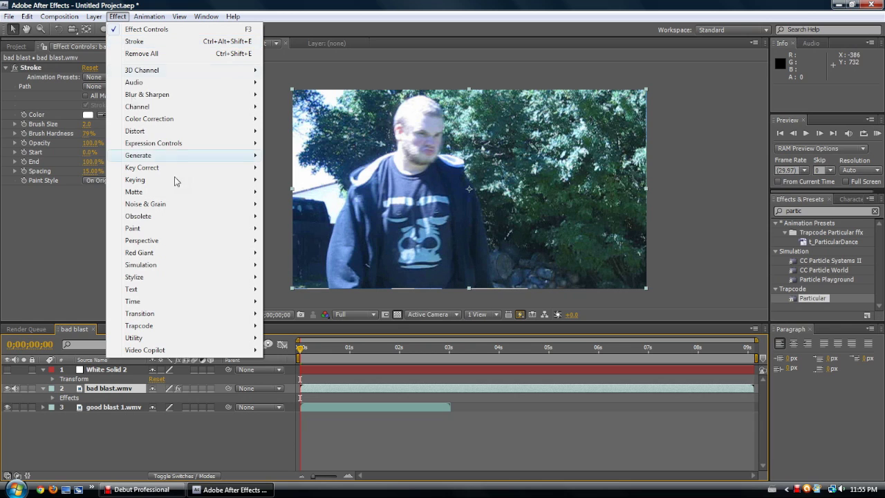
mouse_move(54, 21)
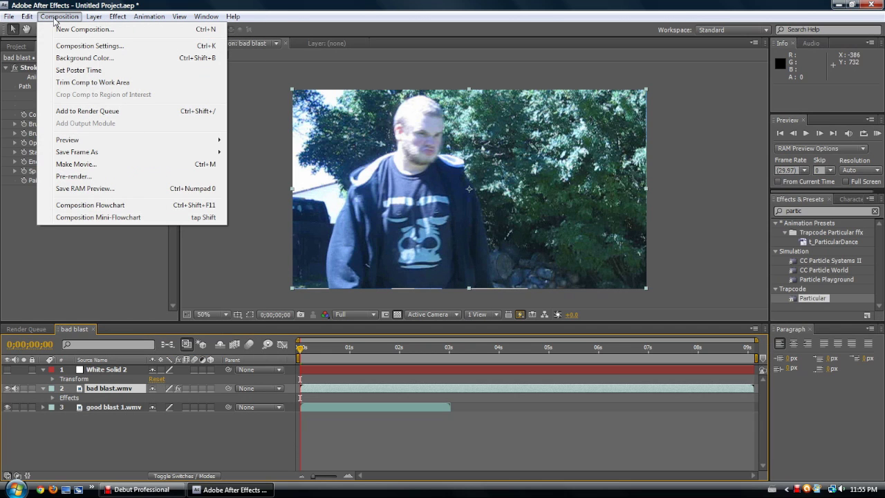
Apply the Paint effect to the bad blast.wmv layer and delete its Stroke effect.
mouse_move(127, 21)
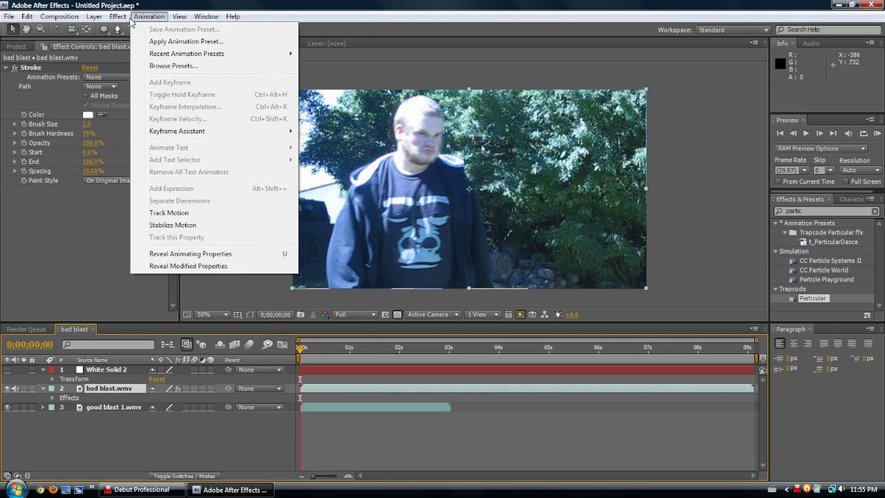
mouse_move(181, 18)
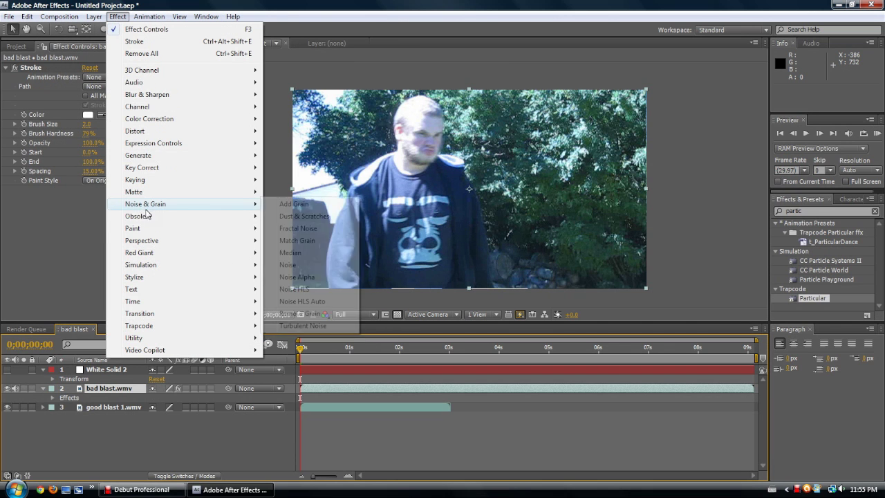
mouse_move(163, 247)
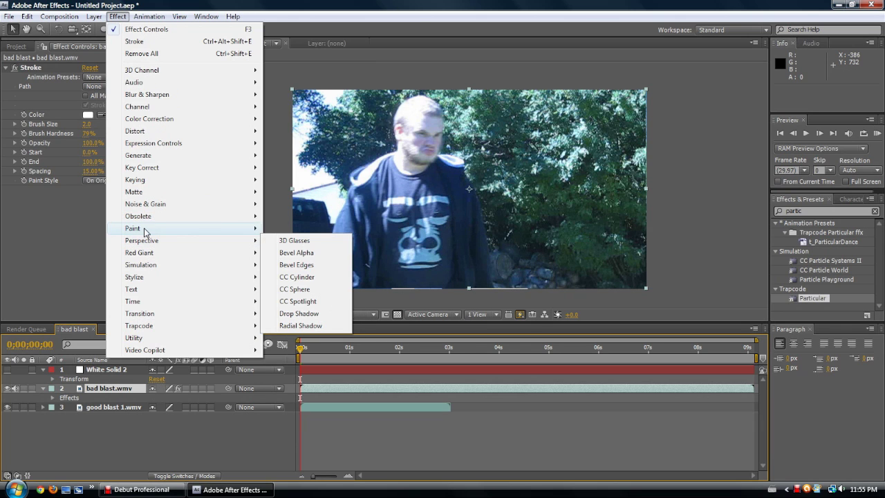
mouse_move(145, 231)
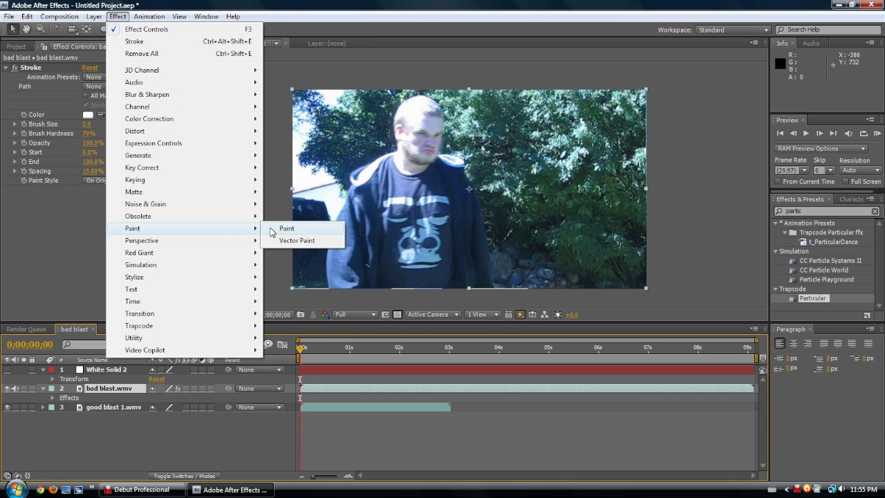
left_click(287, 229)
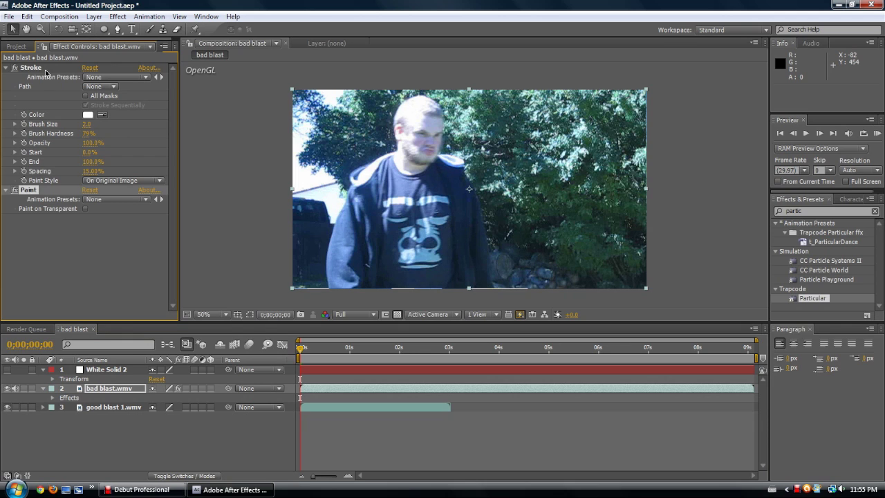
key("Delete")
Open bad blast.wmv in its own layer view and paint a curving red 13 px brush stroke across the man's torso and the trees.
left_click(149, 29)
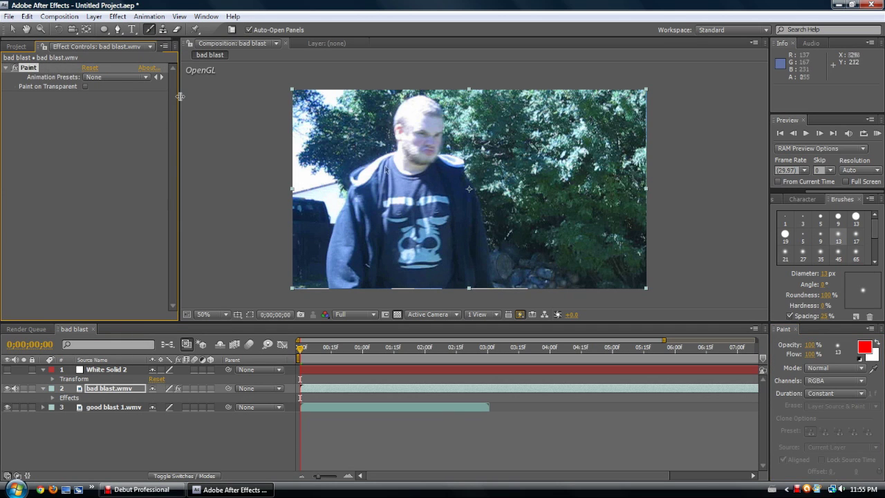
left_click(355, 194)
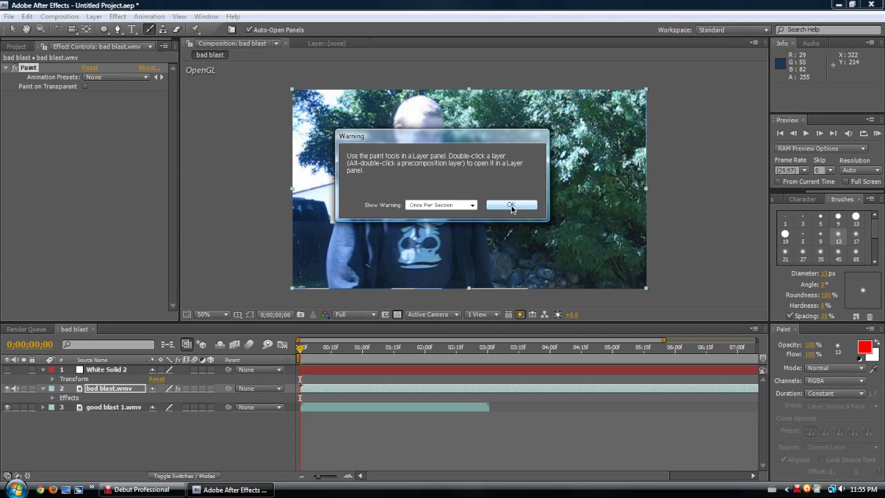
left_click(511, 206)
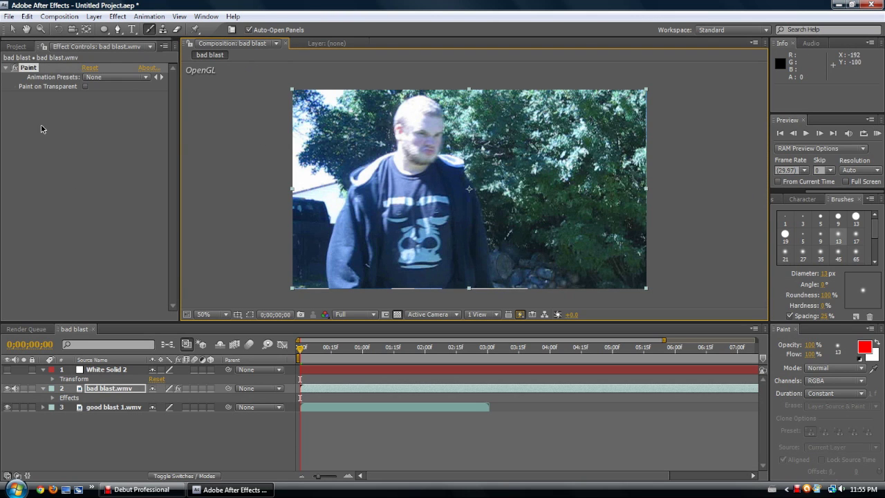
double_click(385, 166)
mouse_move(401, 134)
left_mouse_down()
mouse_move(372, 160)
mouse_move(351, 209)
mouse_move(369, 258)
mouse_move(485, 213)
mouse_move(535, 155)
mouse_move(591, 173)
left_mouse_up()
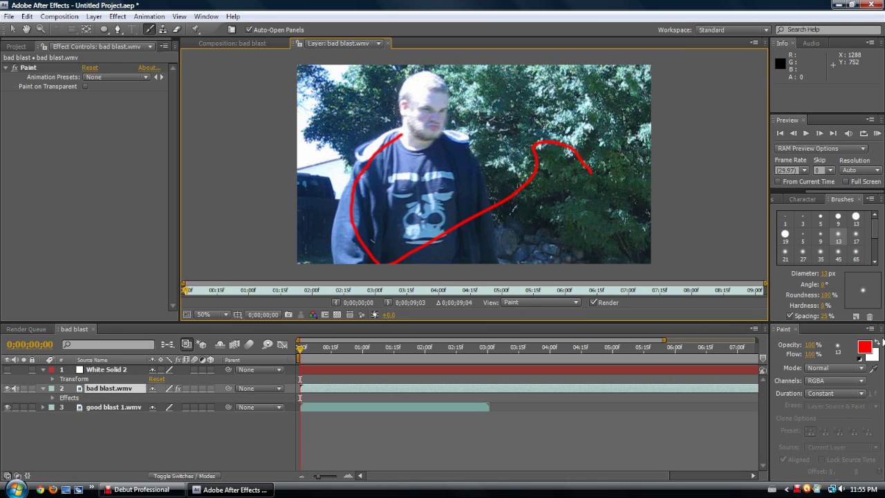
Change the brush's foreground color to blue and scribble a looping stroke over the man's torso and the nearby trees.
left_click(865, 346)
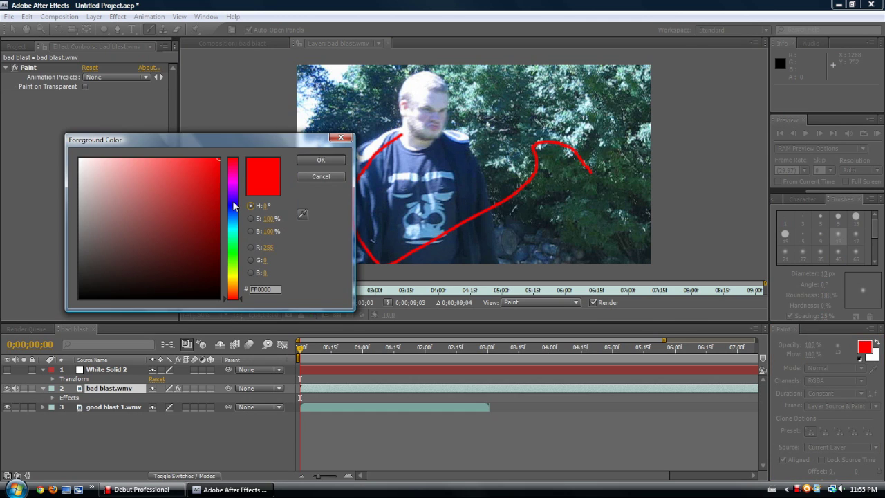
left_click(233, 201)
left_click(308, 161)
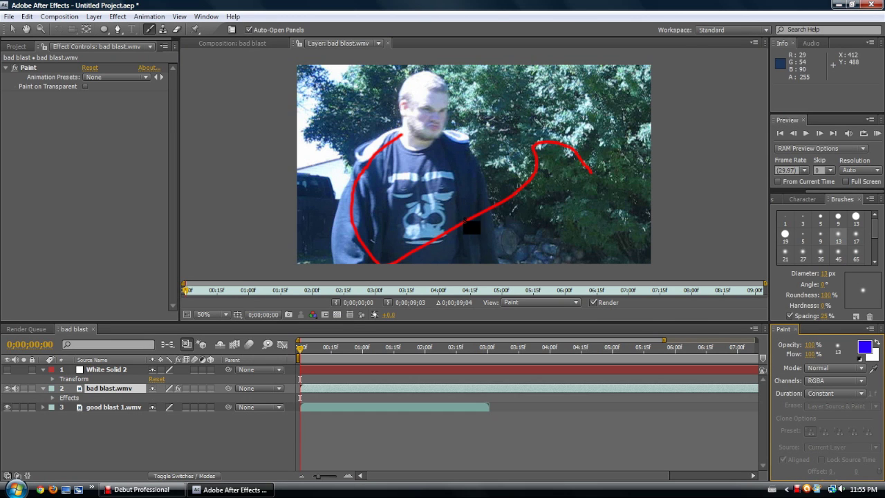
mouse_move(539, 252)
left_mouse_down()
mouse_move(519, 233)
mouse_move(404, 189)
mouse_move(410, 145)
mouse_move(453, 204)
mouse_move(492, 121)
left_mouse_up()
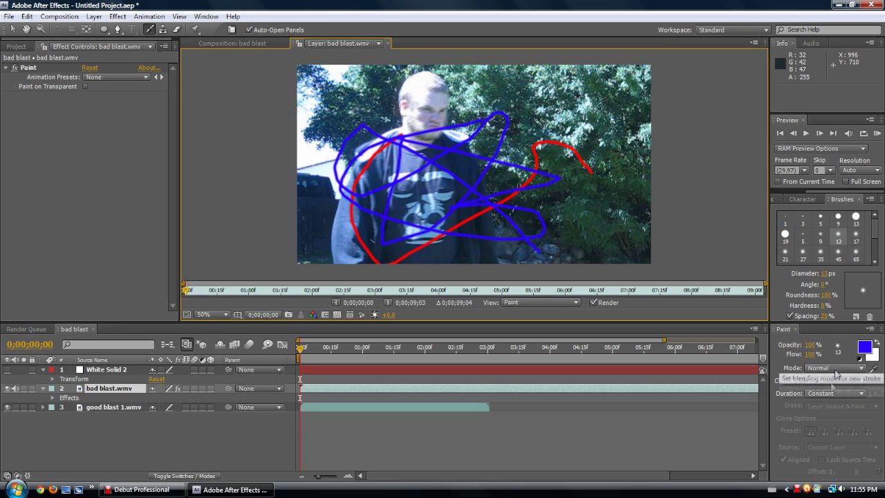
Delete the Paint effect from the bad blast.wmv layer and close the layer view.
left_click(35, 67)
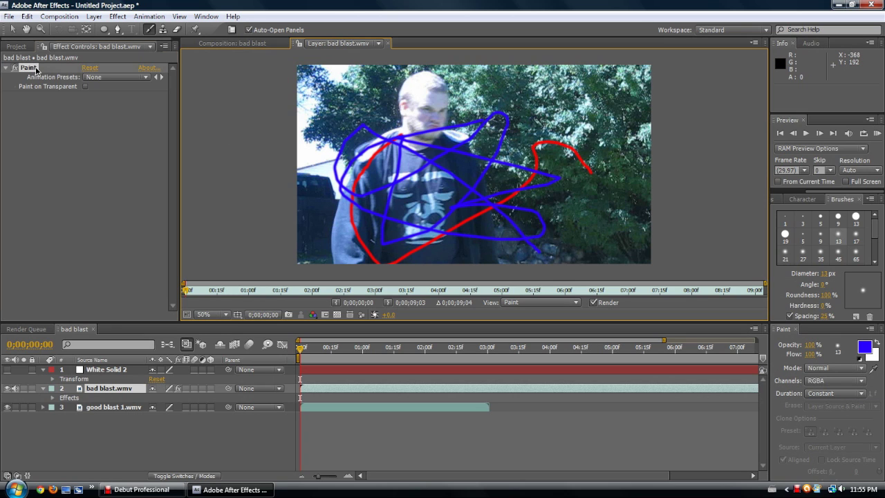
key("Delete")
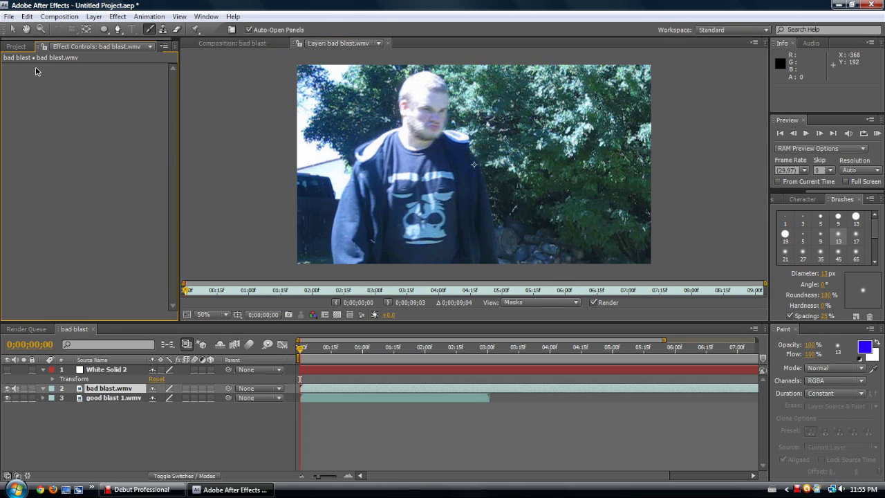
left_click(388, 43)
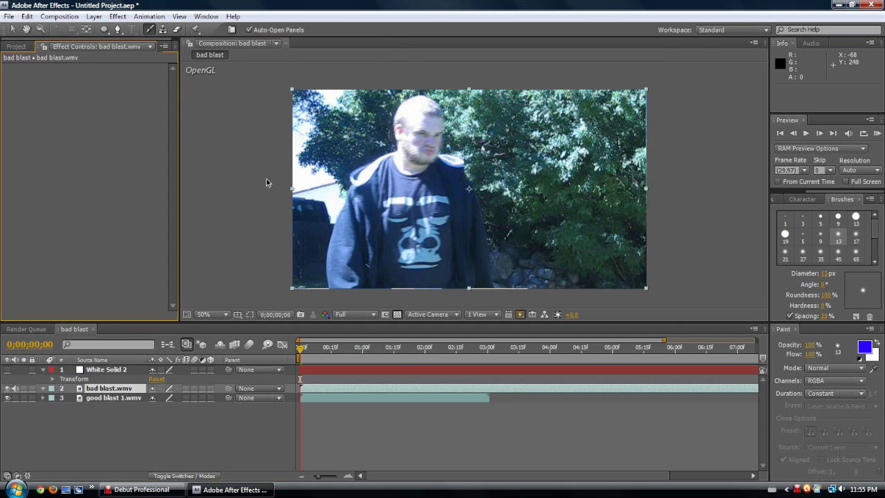
left_click(101, 389)
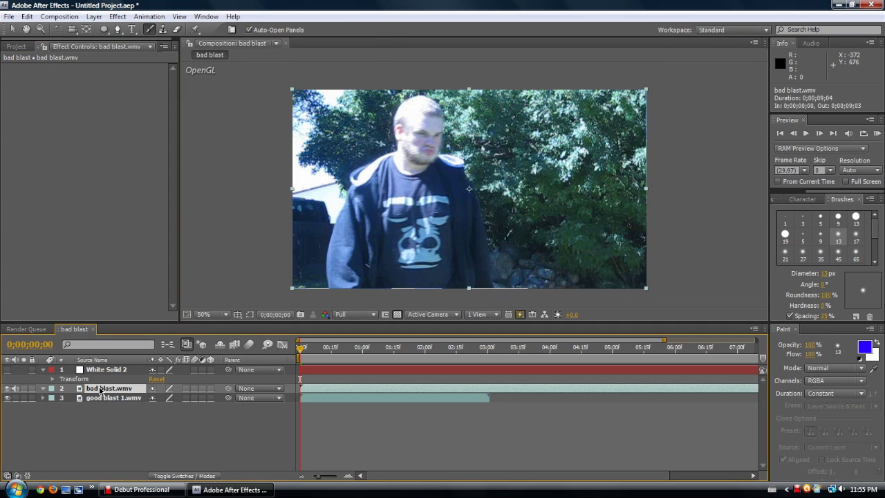
left_click(117, 16)
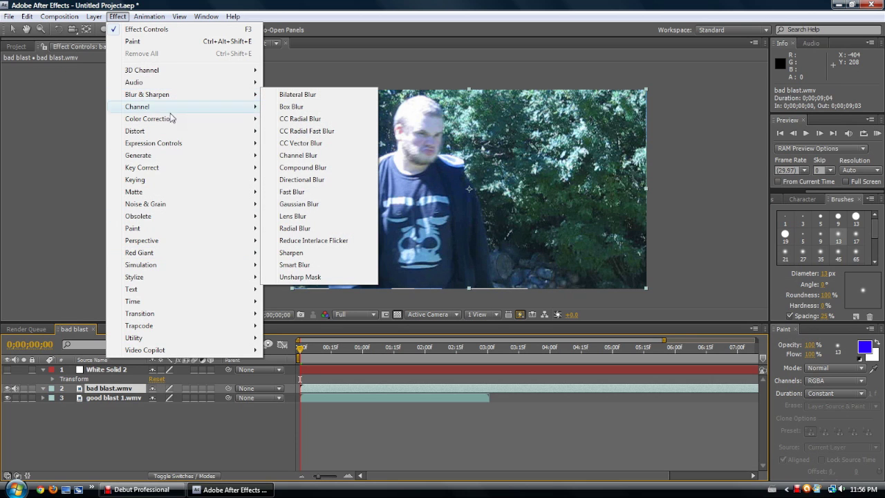
mouse_move(171, 137)
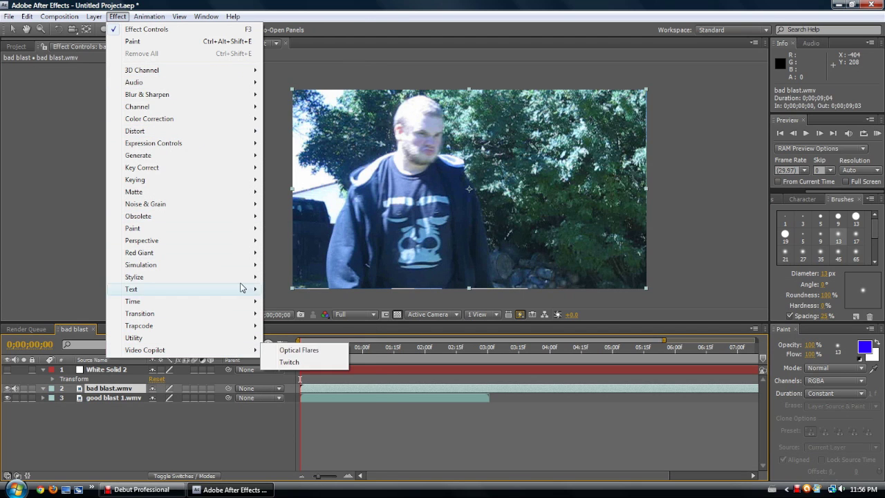
mouse_move(234, 156)
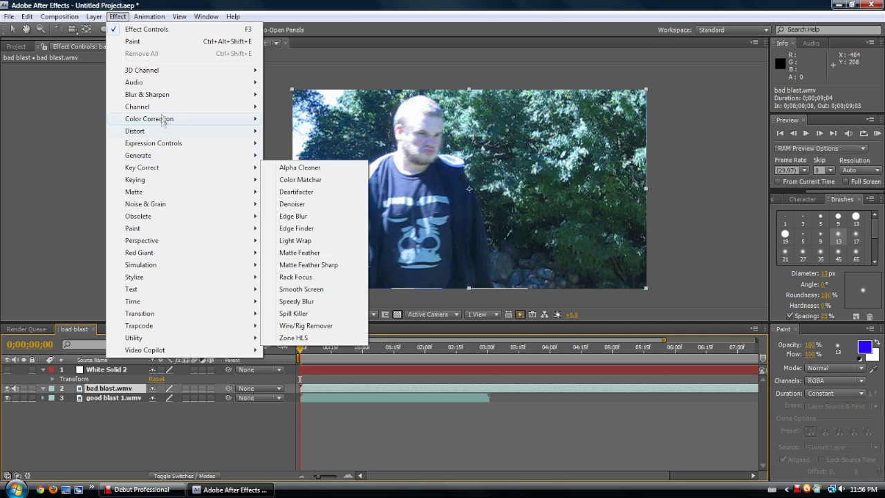
mouse_move(173, 95)
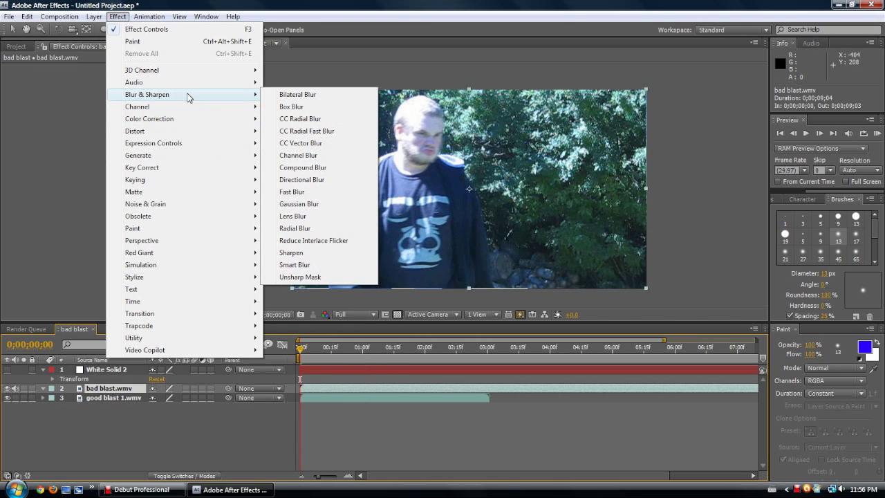
Apply the Radial Blur effect from the Blur & Sharpen category to the bad blast.wmv layer.
left_click(107, 390)
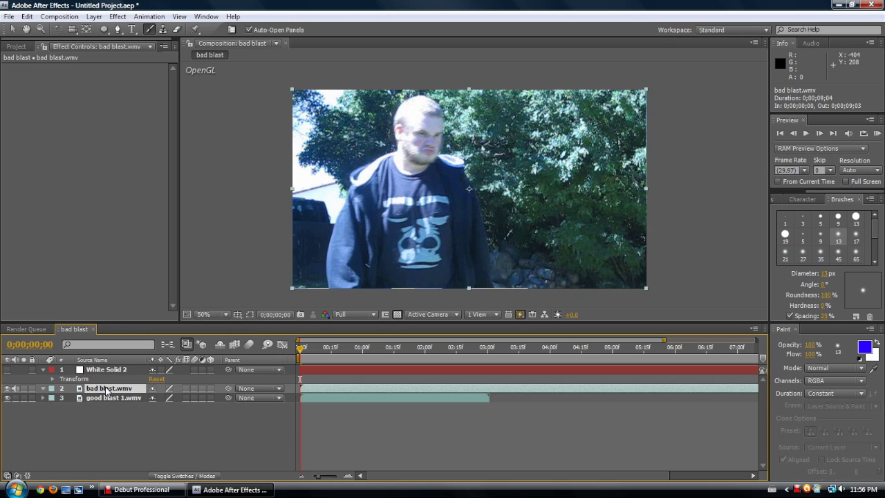
left_click(93, 16)
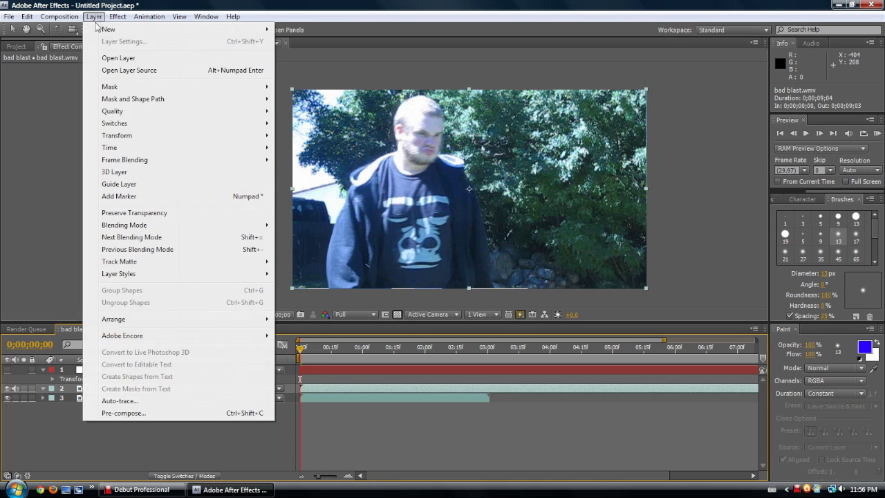
mouse_move(117, 16)
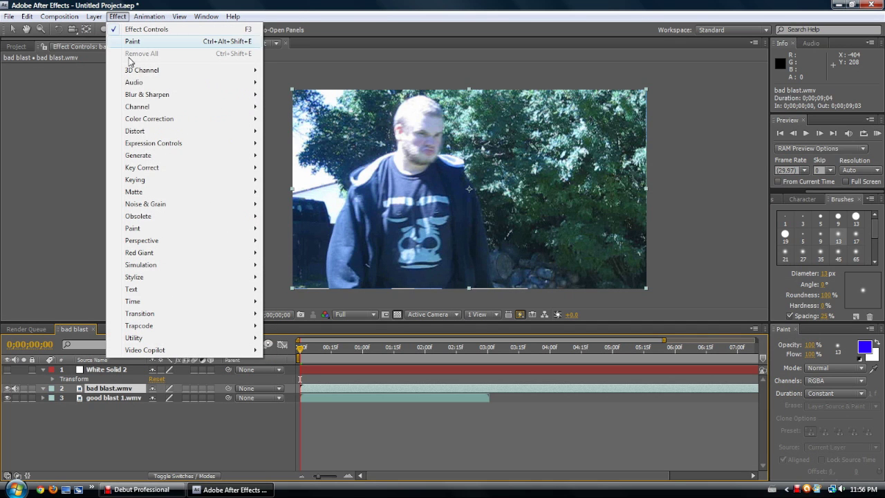
mouse_move(154, 97)
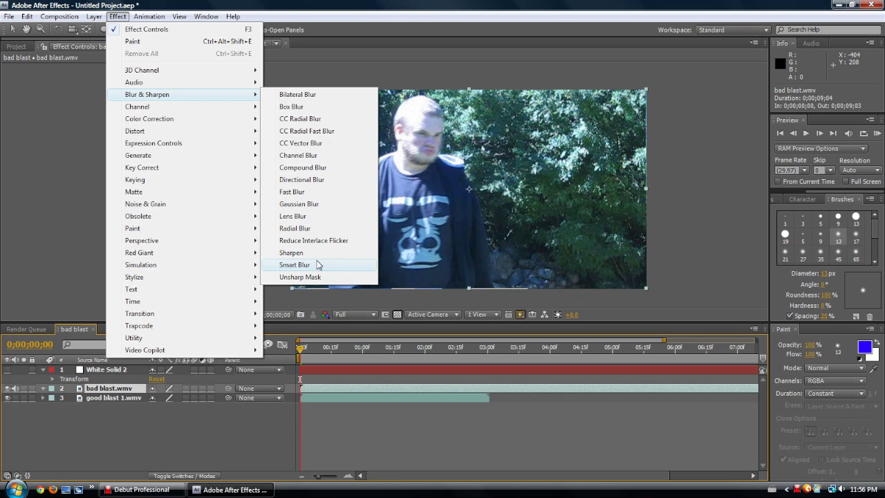
left_click(313, 228)
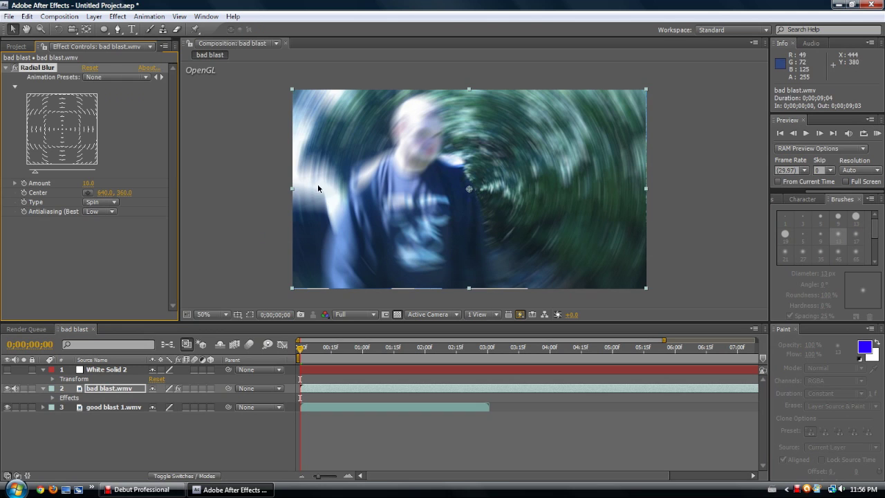
Set the Radial Blur type to Zoom, move its center to 494.0, 308.0 on the man's chest, and set antialiasing to High.
left_click(97, 202)
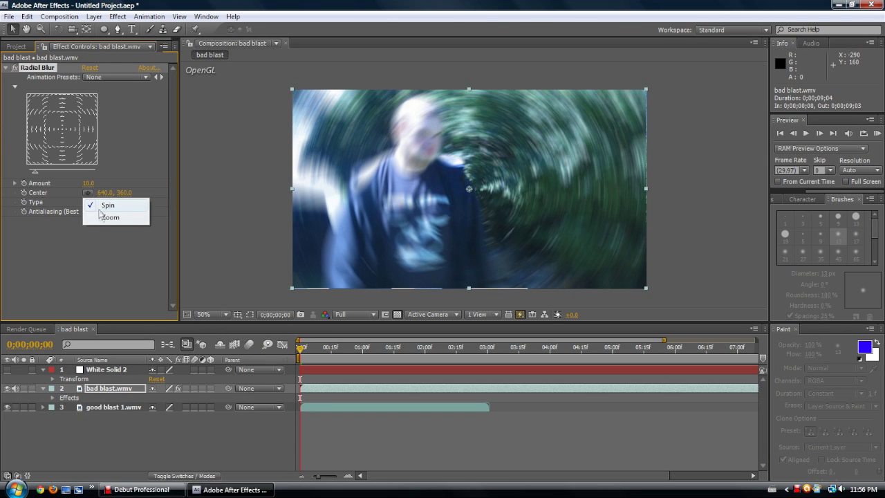
left_click(100, 214)
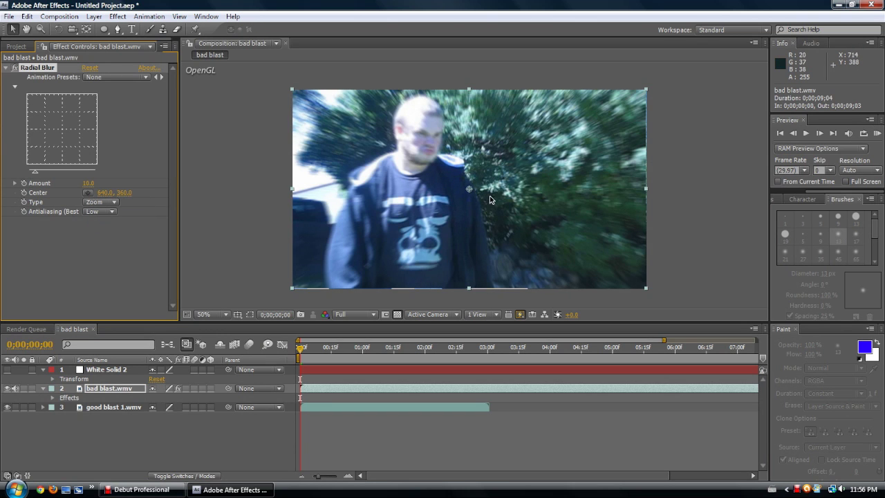
left_click_drag(469, 188, 430, 177)
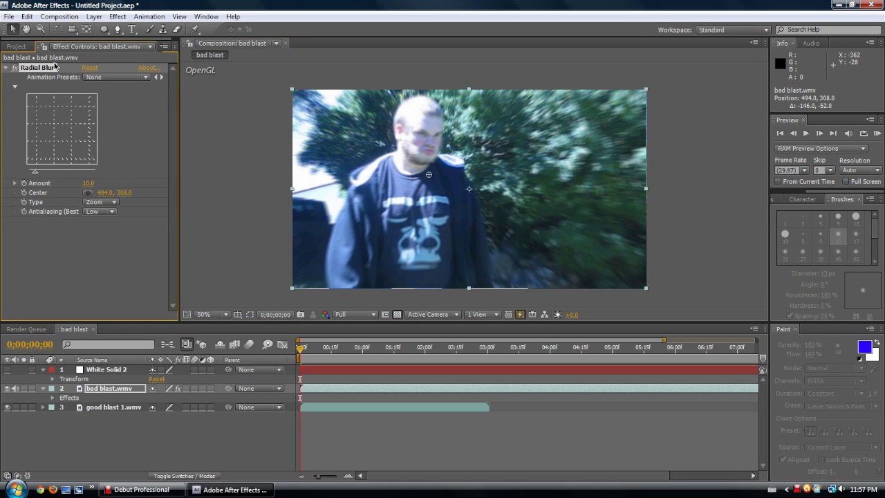
left_click(99, 213)
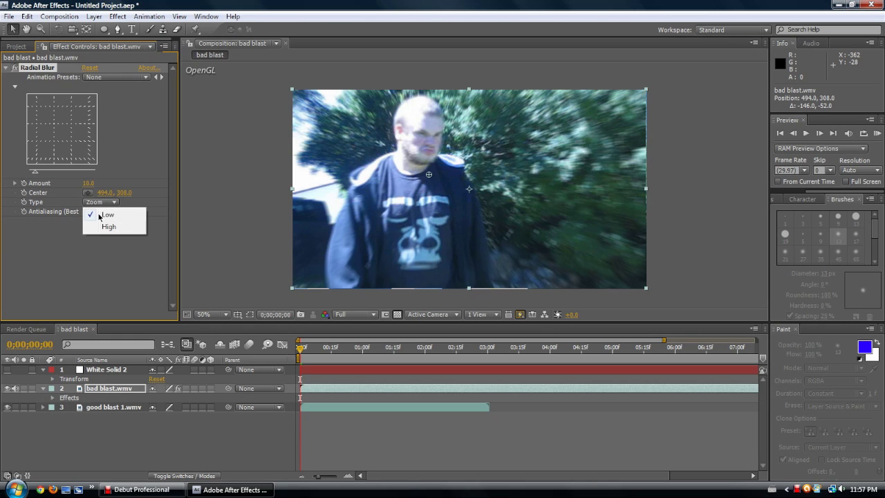
left_click(105, 228)
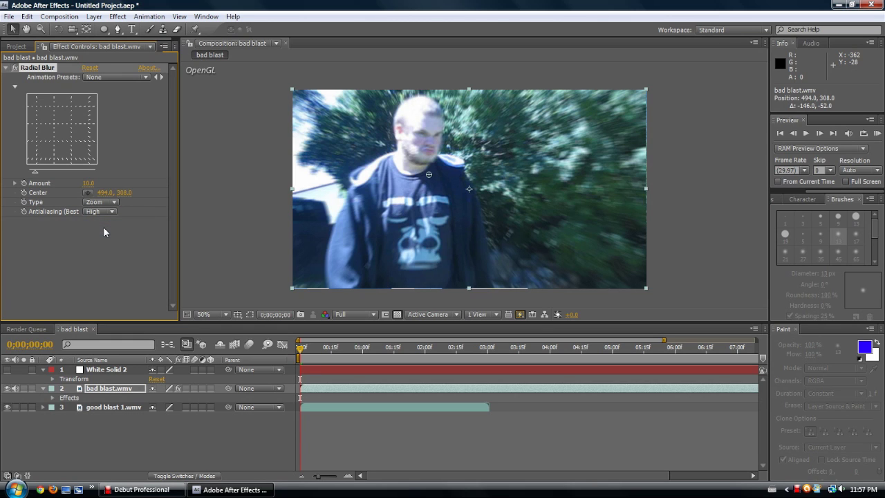
Delete the Radial Blur effect from the bad blast.wmv layer.
left_click(39, 63)
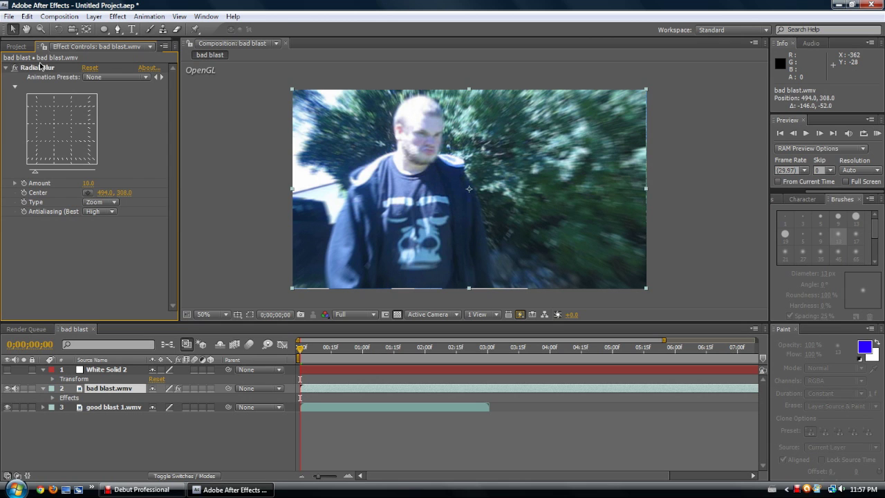
left_click(46, 67)
key("Delete")
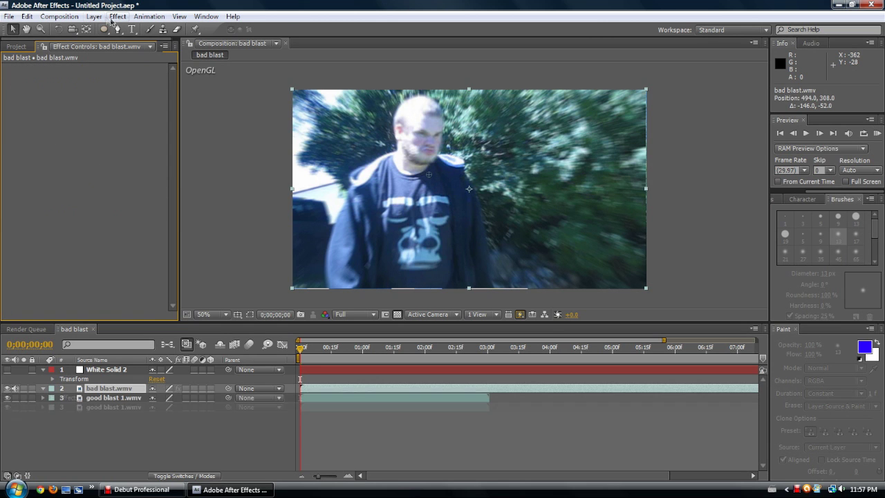
Apply the Lens Blur effect from the Blur & Sharpen category to the bad blast.wmv layer and set its Iris Radius to 8.
left_click(117, 16)
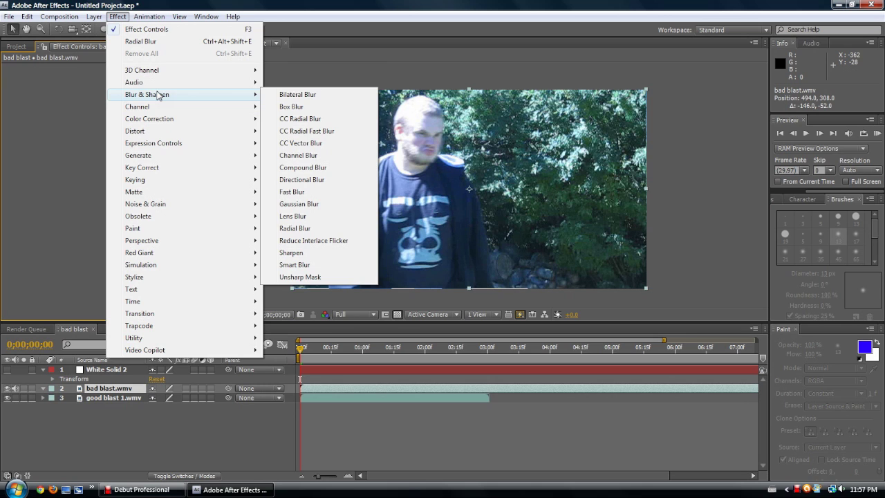
left_click(293, 216)
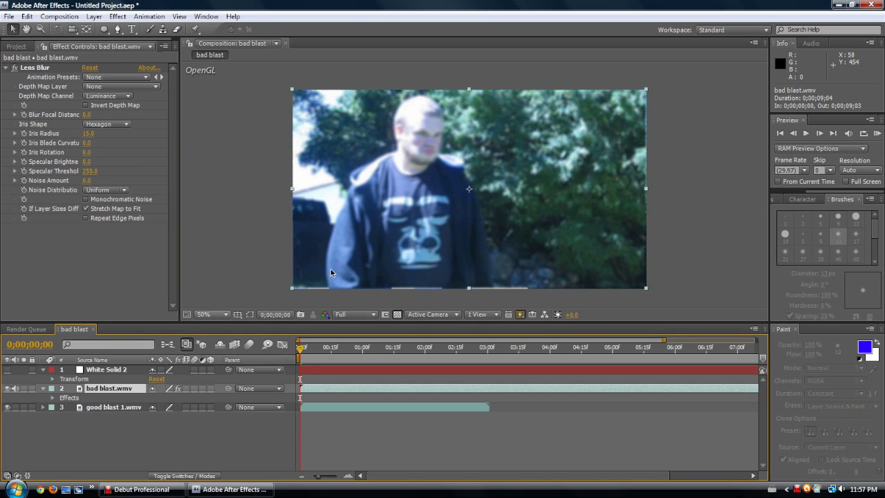
left_click_drag(90, 133, 69, 134)
Try the Octagon iris shape for Lens Blur, return it to Hexagon, and set the Iris Radius to 7.
left_click(99, 124)
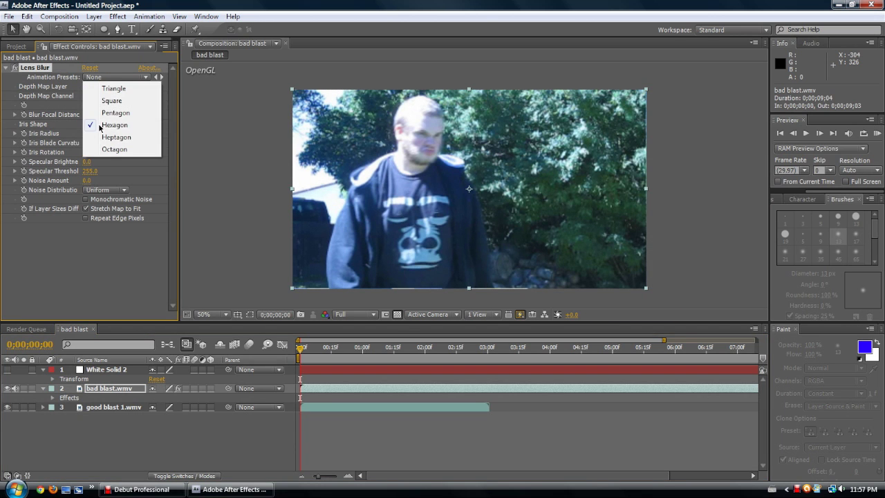
left_click(123, 150)
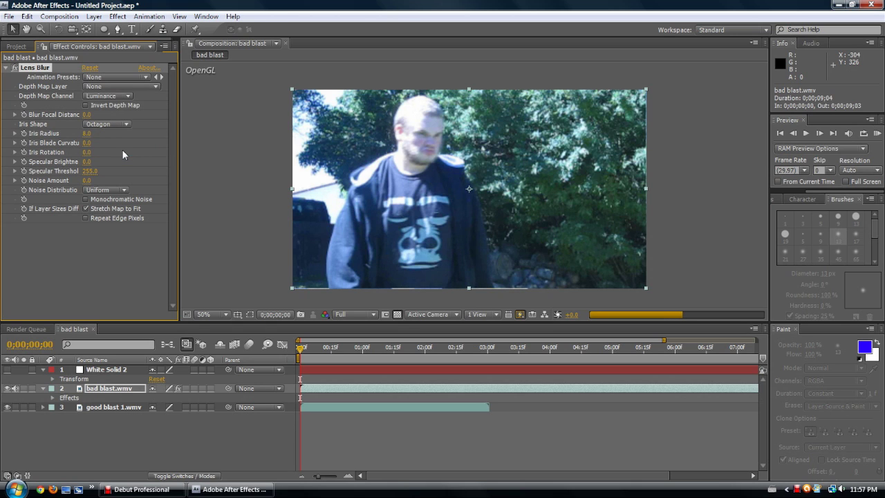
left_click(121, 125)
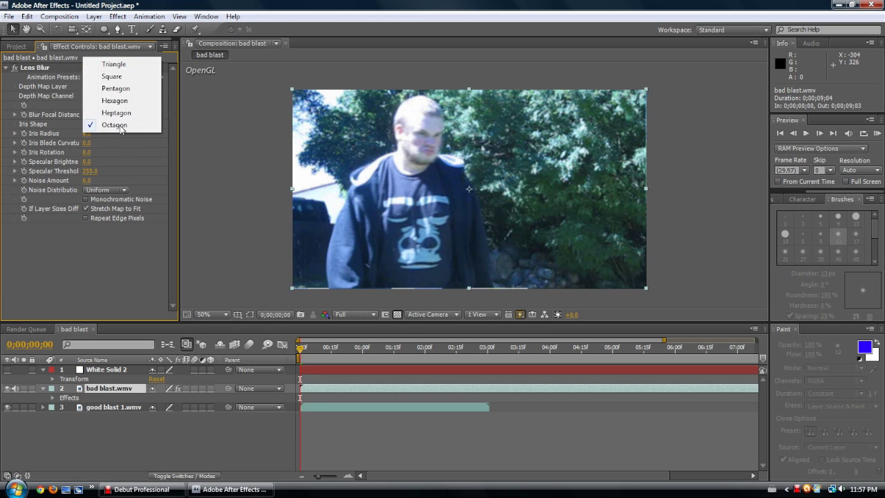
left_click(115, 101)
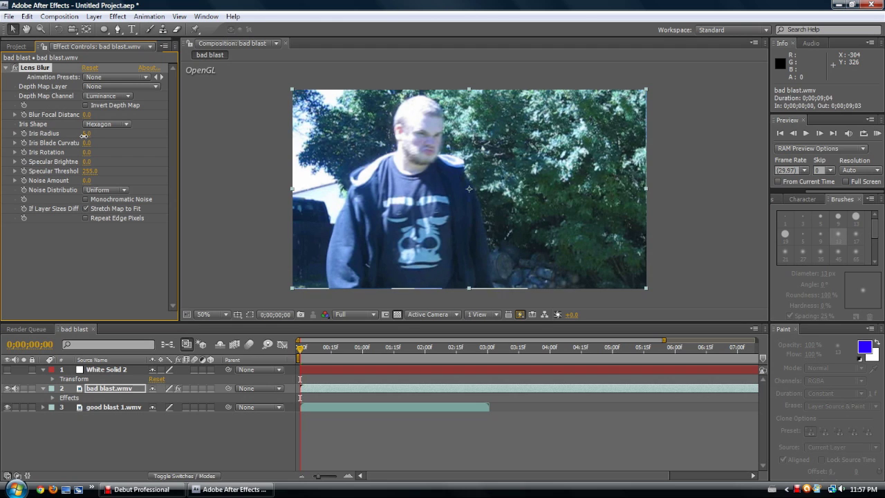
mouse_move(84, 135)
left_mouse_down()
mouse_move(98, 136)
mouse_move(76, 137)
left_mouse_up()
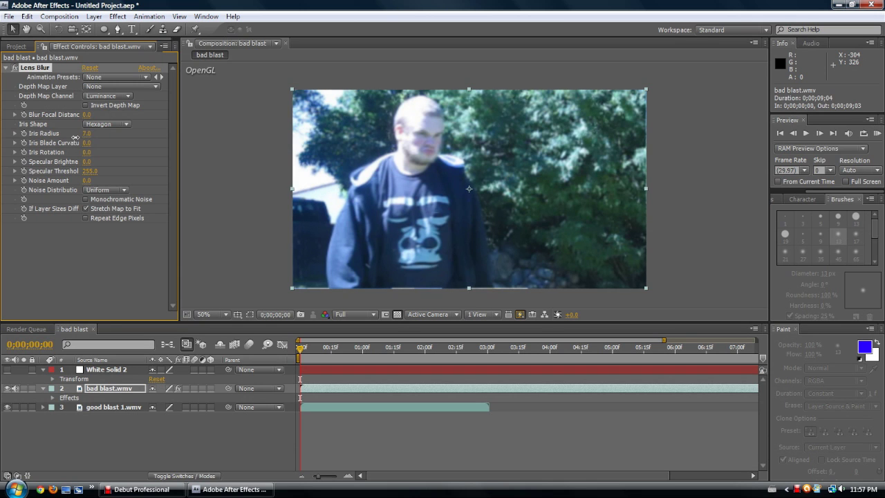
Delete the Lens Blur effect from the bad blast.wmv layer.
left_click(38, 75)
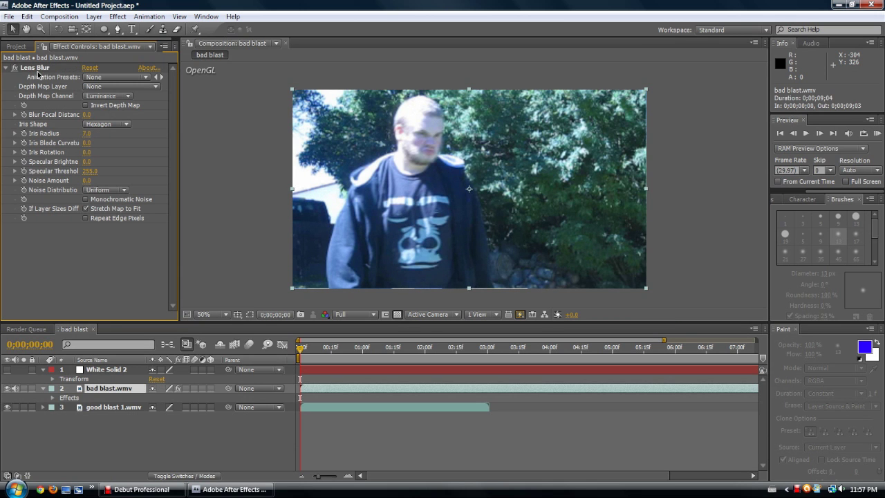
left_click(36, 68)
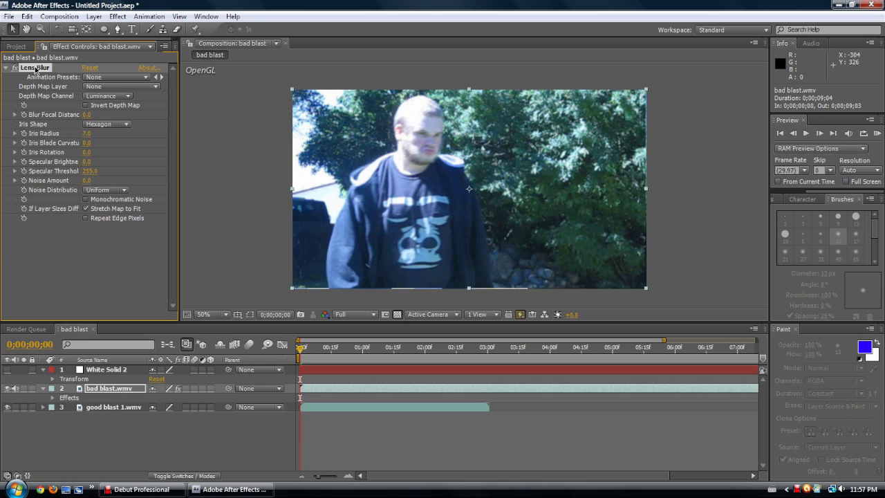
key("Delete")
Try the Sharpen effect on the bad blast.wmv layer with a strongly raised Sharpen Amount, and delete the effect.
left_click(94, 16)
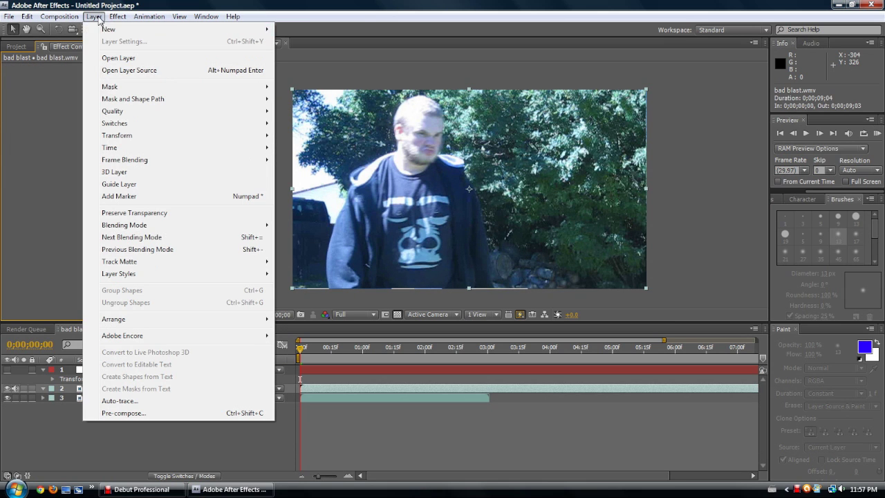
mouse_move(271, 31)
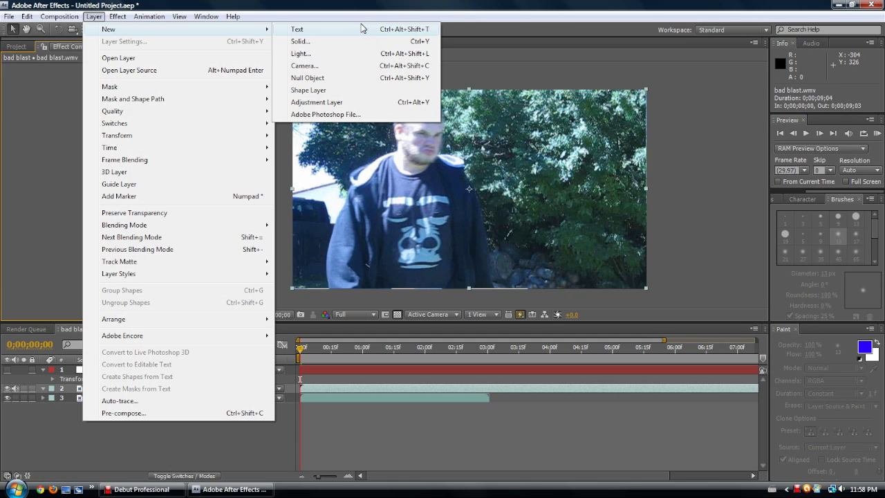
mouse_move(124, 22)
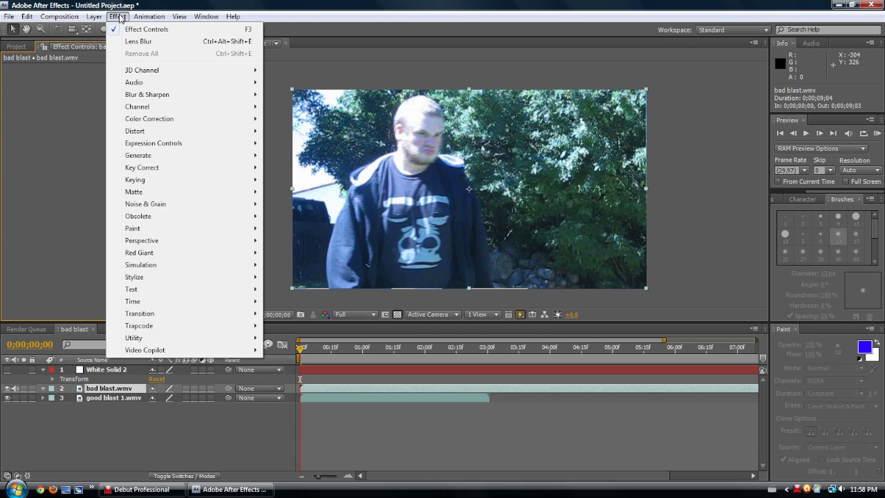
mouse_move(151, 98)
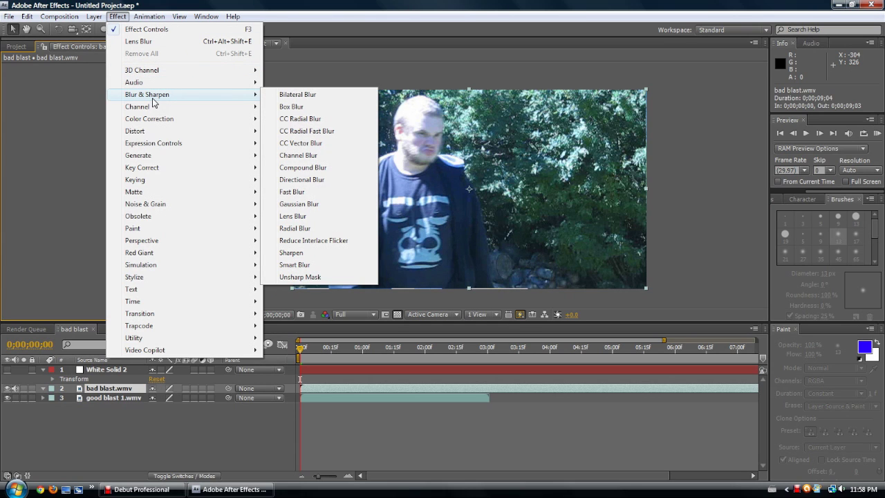
left_click(317, 253)
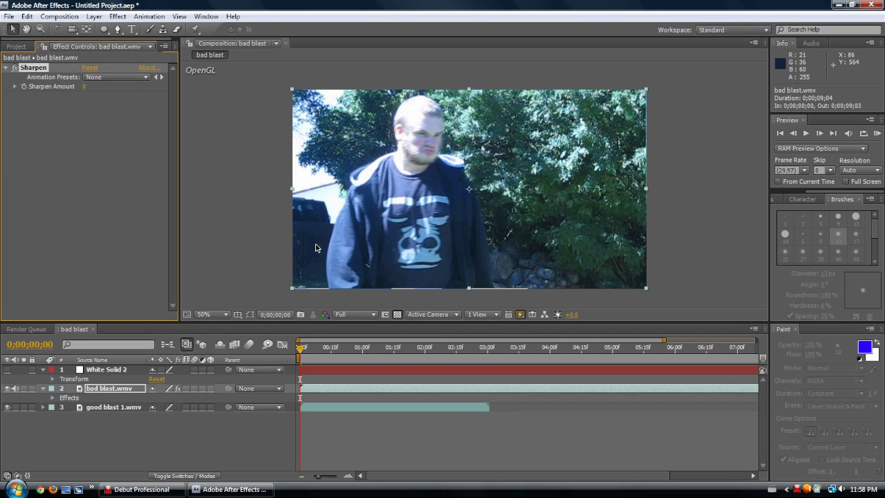
left_click_drag(83, 90, 46, 71)
key("Delete")
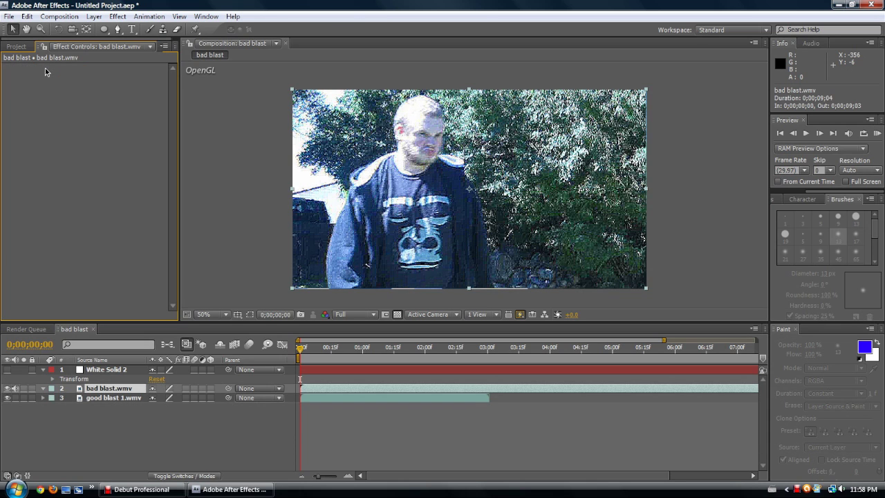
Change the shape tool from Ellipse to Rectangle and return to the Selection tool.
left_click(126, 389)
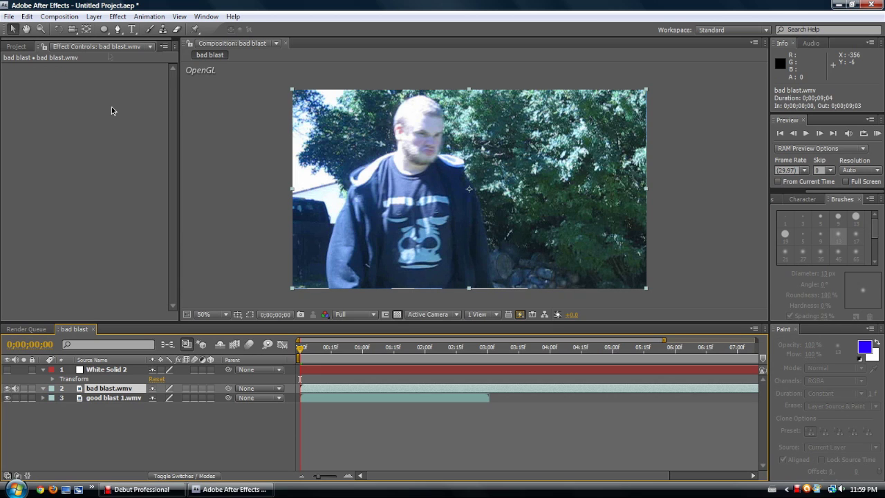
left_click(117, 16)
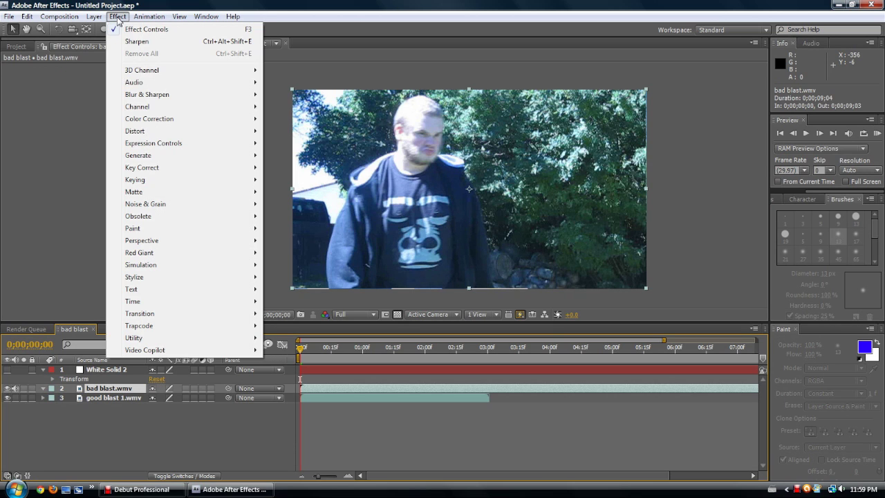
left_click(104, 32)
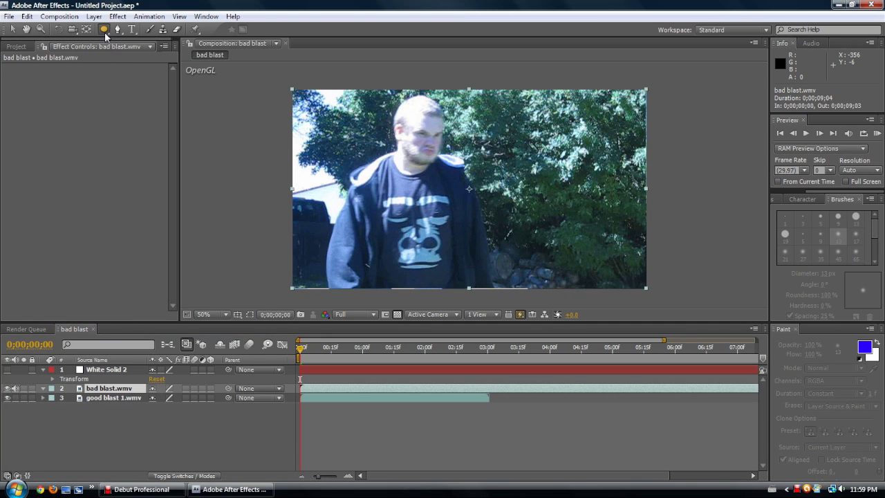
left_click(104, 32)
left_click_drag(104, 32, 149, 29)
left_click(13, 29)
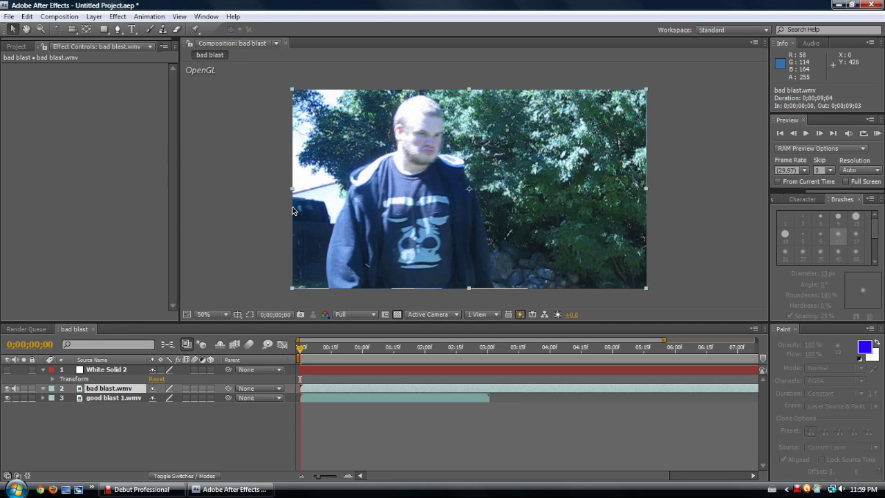
key("slash")
key("comma")
key("comma")
key("comma")
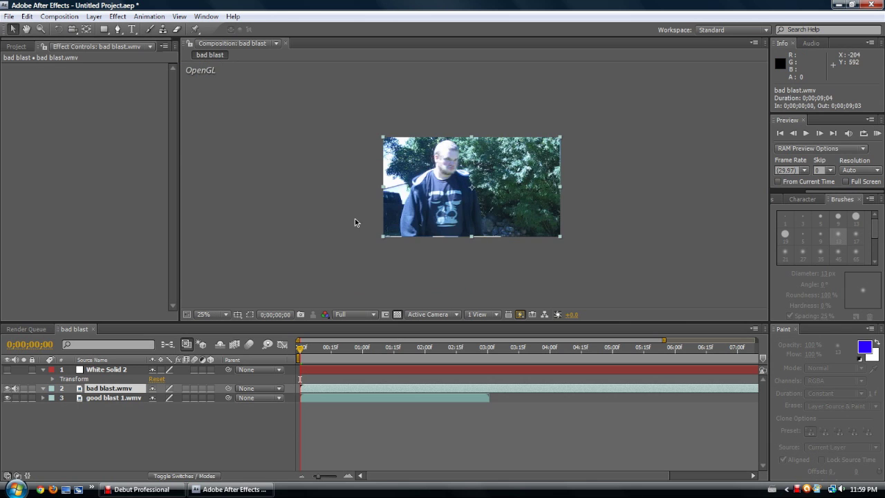
key("period")
left_click_drag(355, 218, 378, 212)
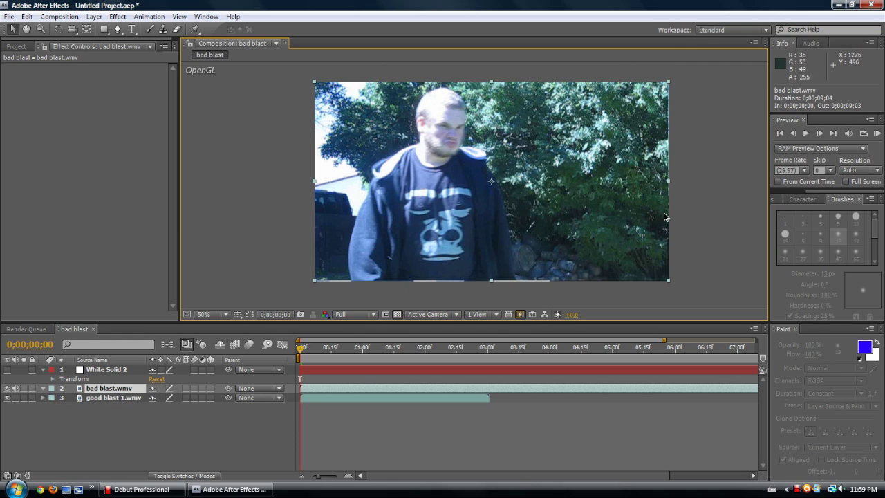
left_click(846, 198)
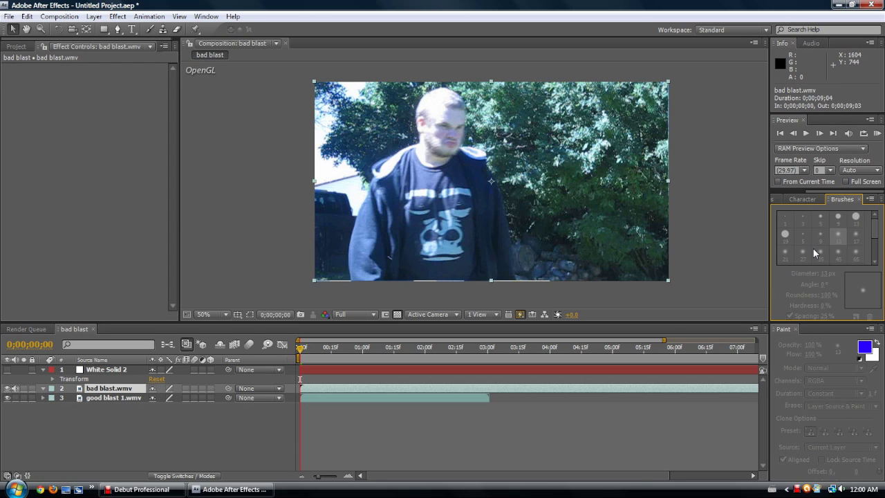
Deselect the bad blast.wmv layer and show the project's footage list with nothing selected.
left_click(189, 436)
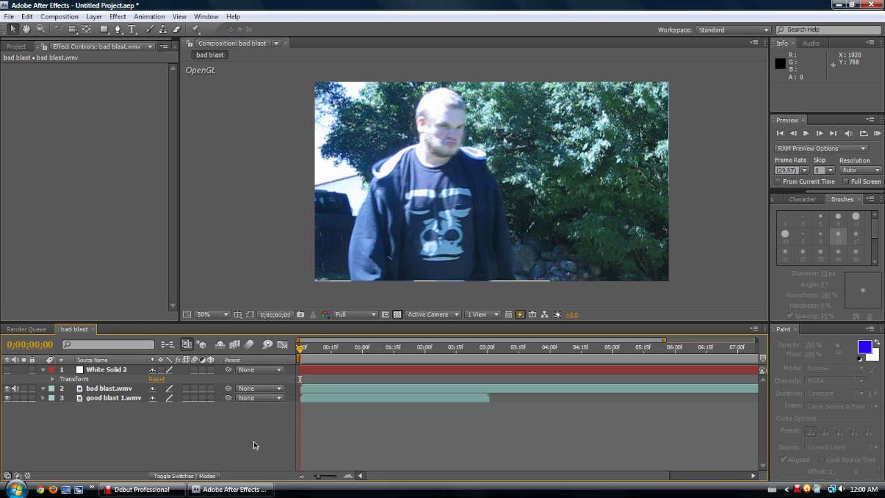
left_click(37, 249)
left_click(16, 46)
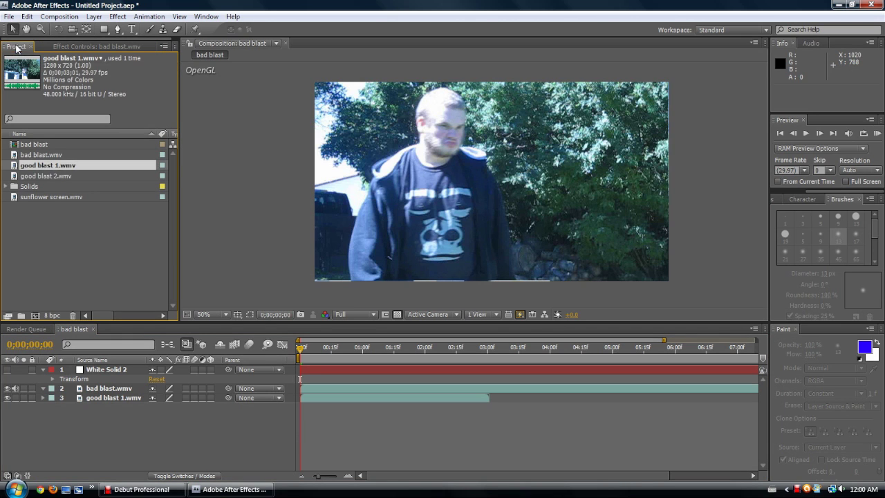
left_click(116, 238)
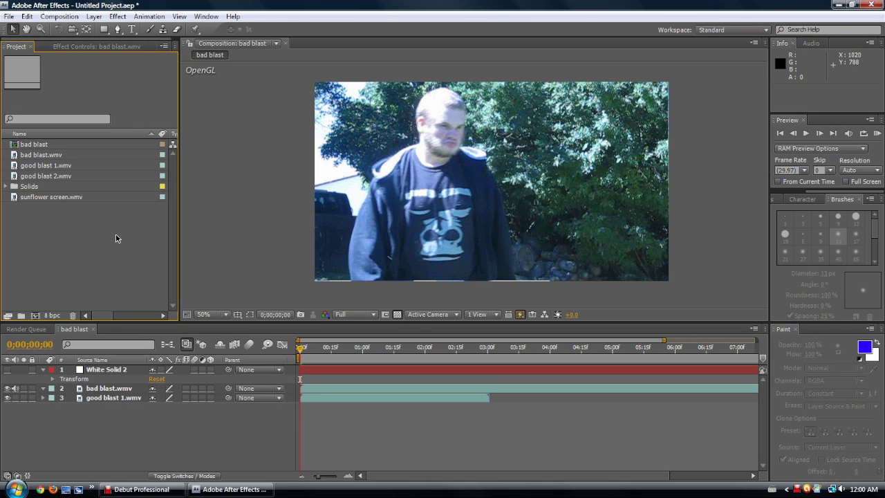
Delete the White Solid 2 layer from the bad blast composition.
left_click(302, 352)
left_click_drag(302, 352, 289, 352)
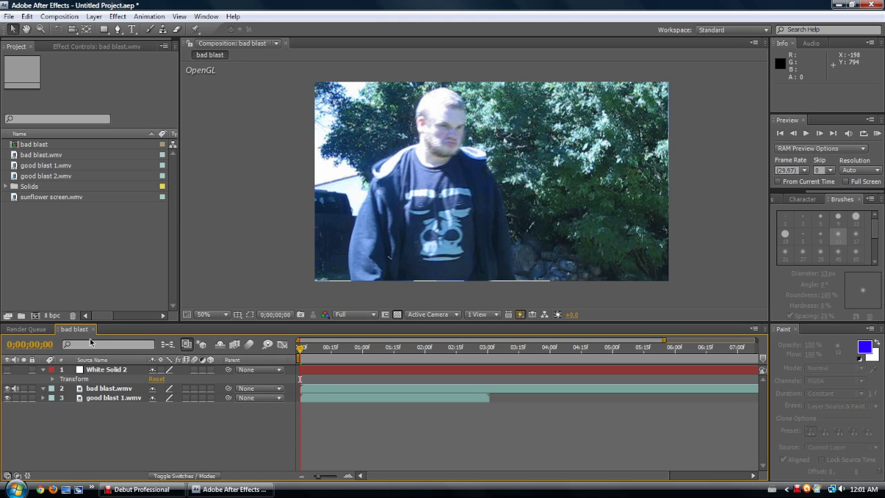
left_click(118, 370)
key("Delete")
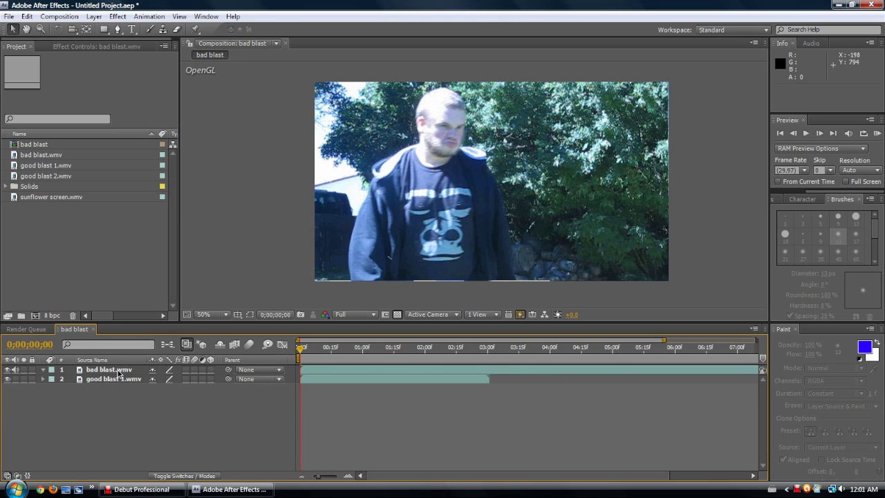